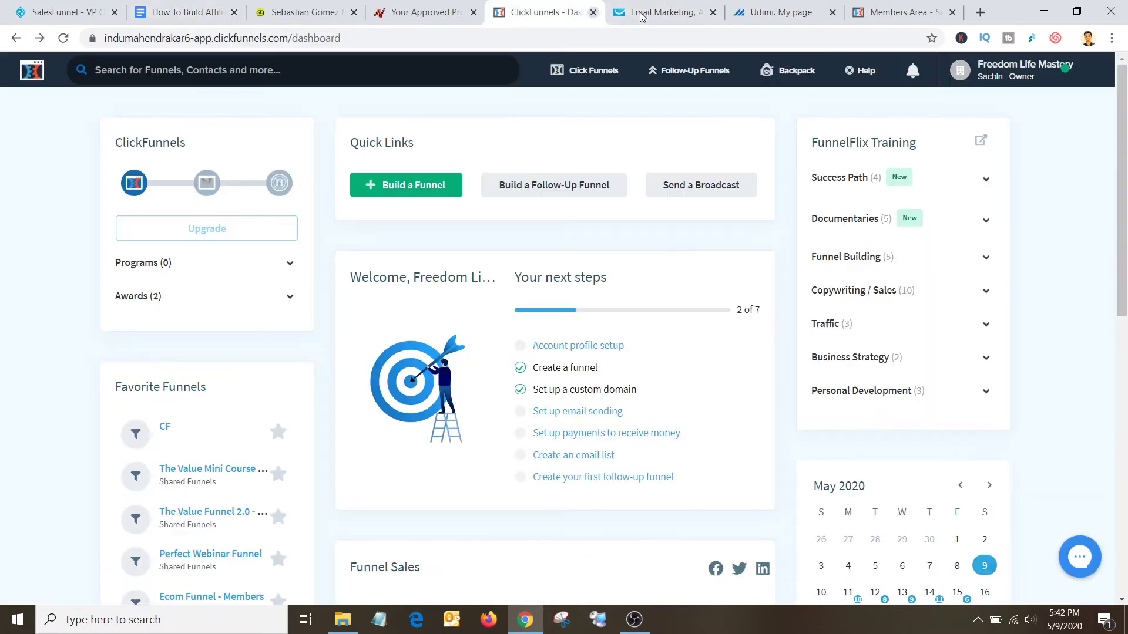
Step: Open the How To Build Affiliate Sales Funnel document and review its steps and list of bonuses
click(634, 12)
click(523, 12)
click(154, 9)
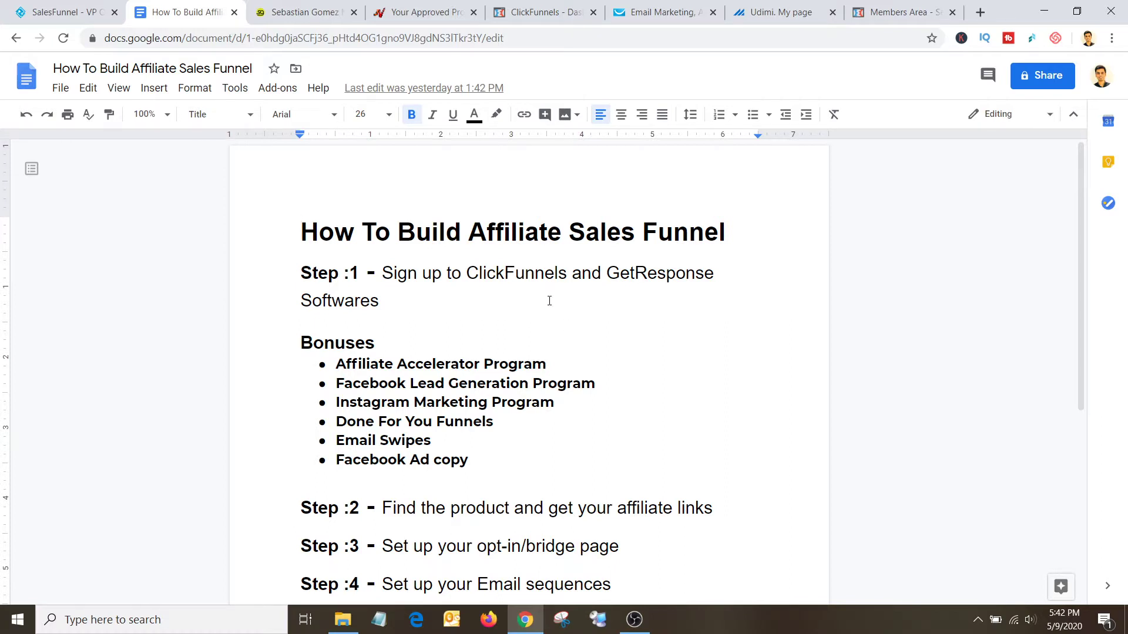
scroll(549, 302, down, 1)
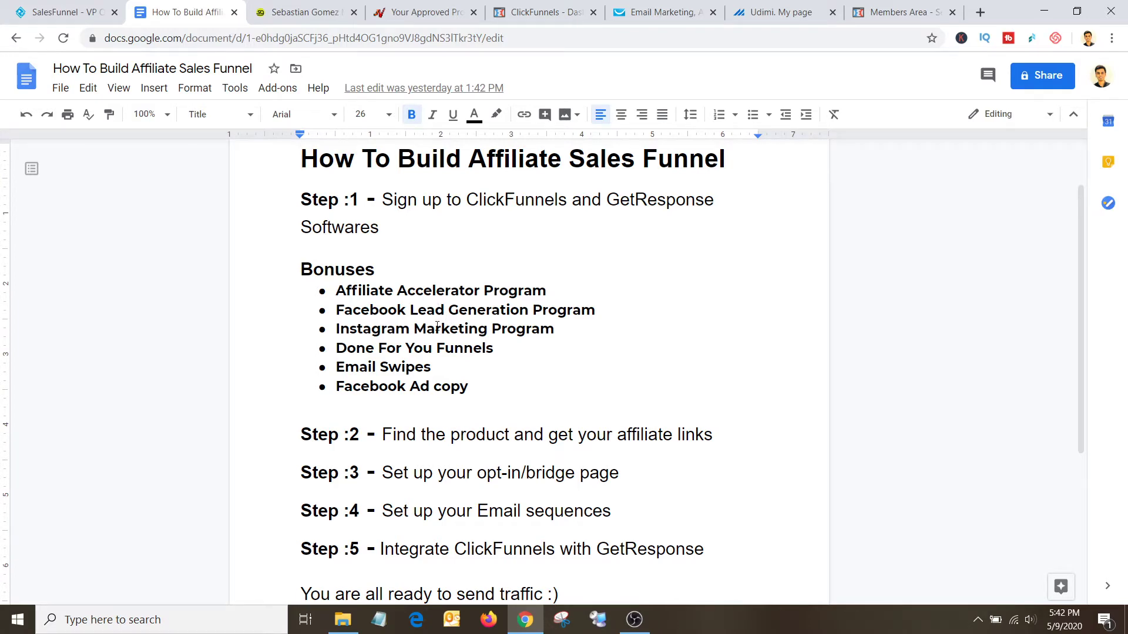
Step: View the Facebook ads, Instagram and affiliate marketing training programs on the mentoring members site
key(ctrl+Tab)
scroll(445, 309, down, 2)
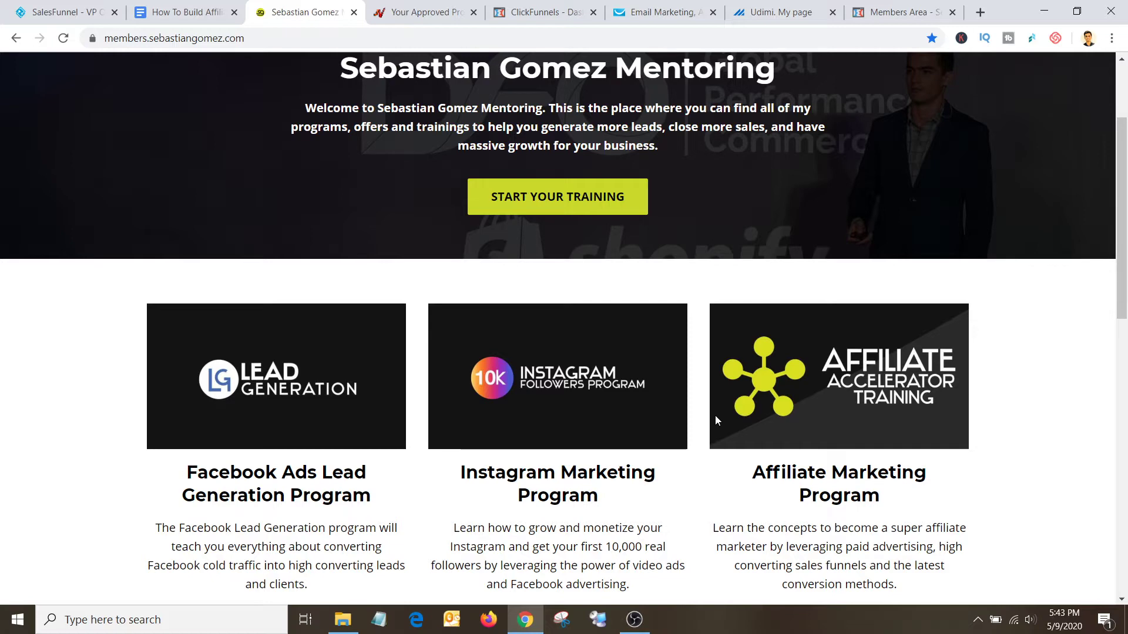
Step: Return to the funnel-building document and read the bonuses and Steps 1 to 5 through to its end
click(180, 11)
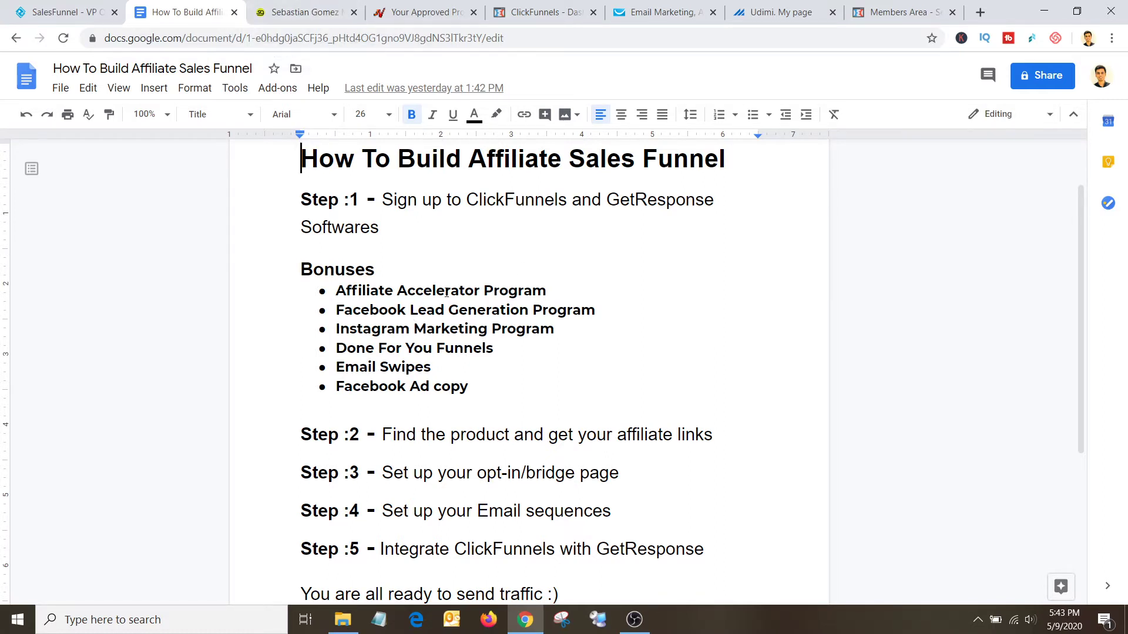
scroll(447, 293, down, 1)
scroll(463, 316, up, 2)
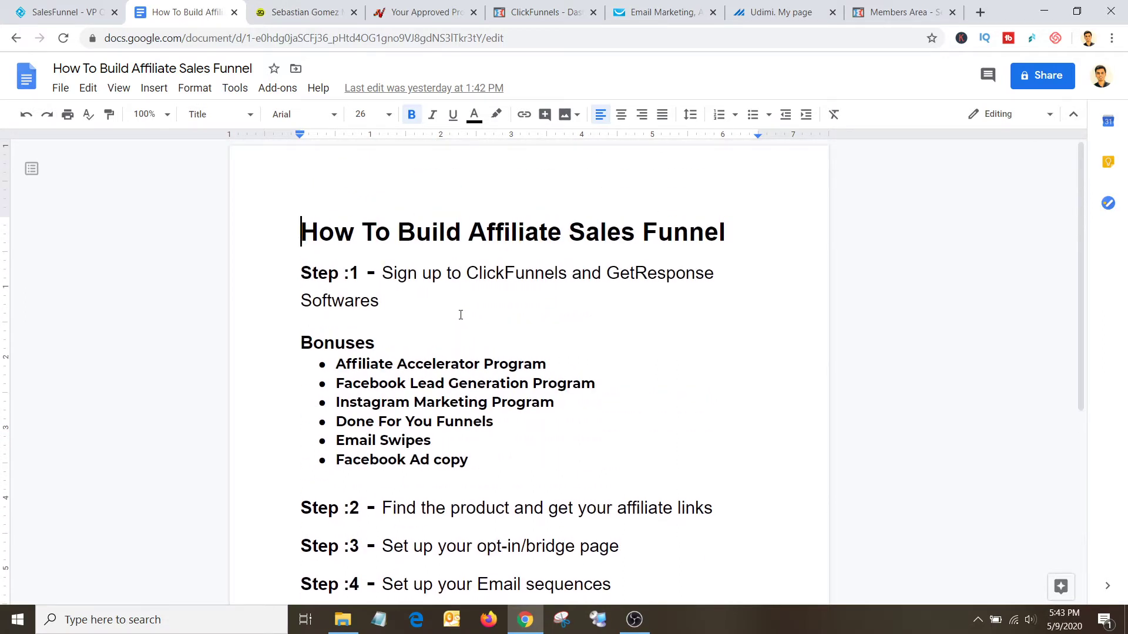
scroll(457, 317, down, 2)
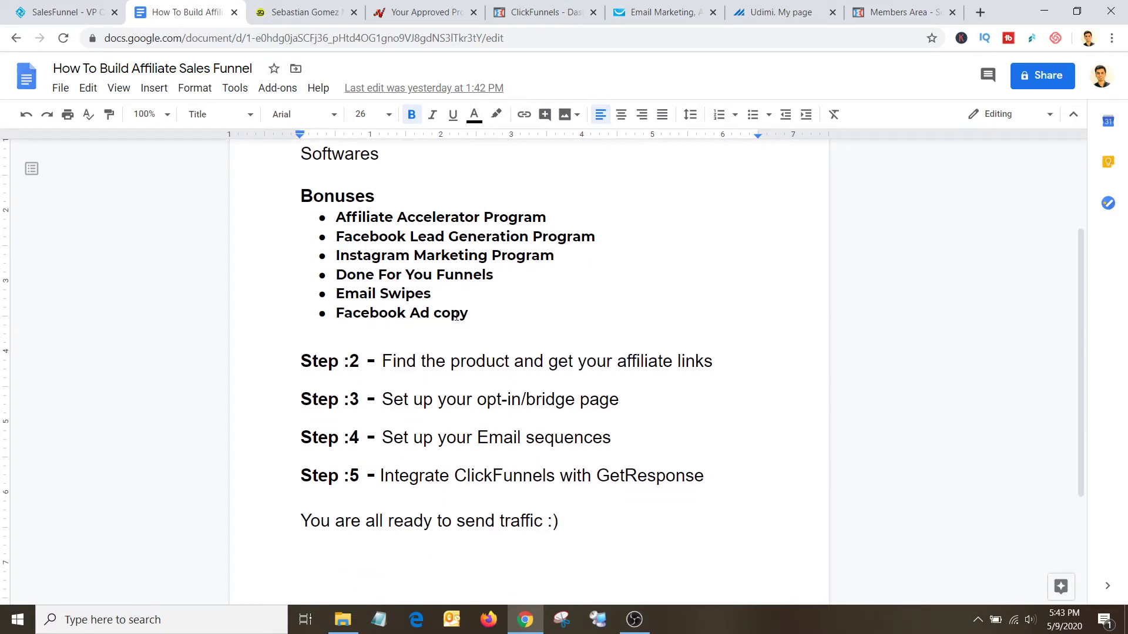
scroll(457, 316, down, 1)
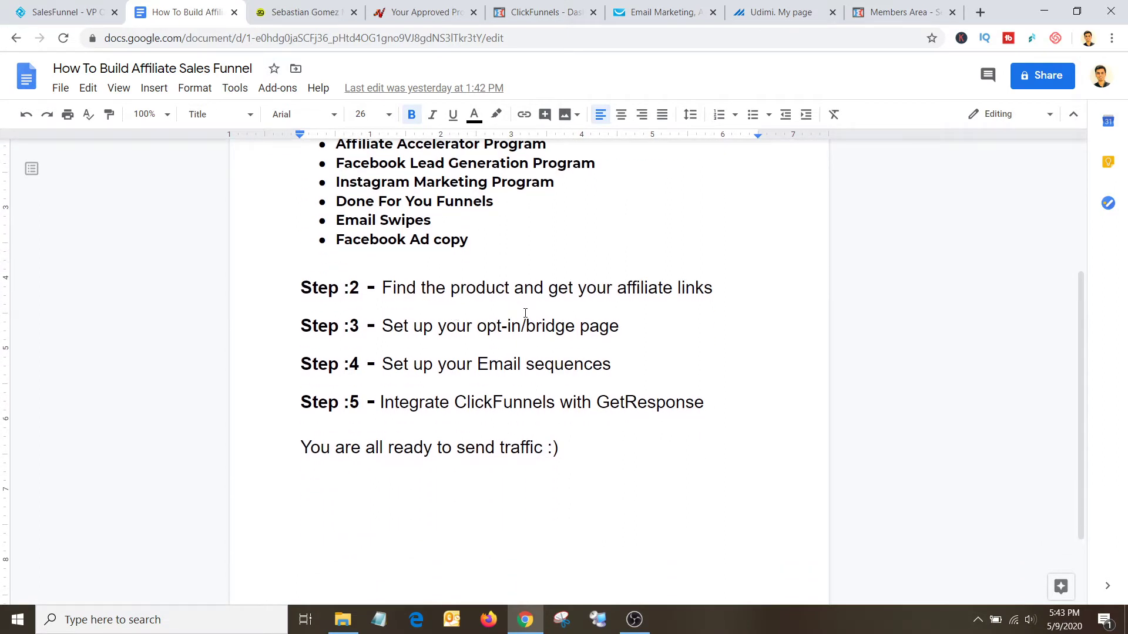
Step: View the Funnel Steps diagram and look through the approved products listed on JVZoo
click(50, 18)
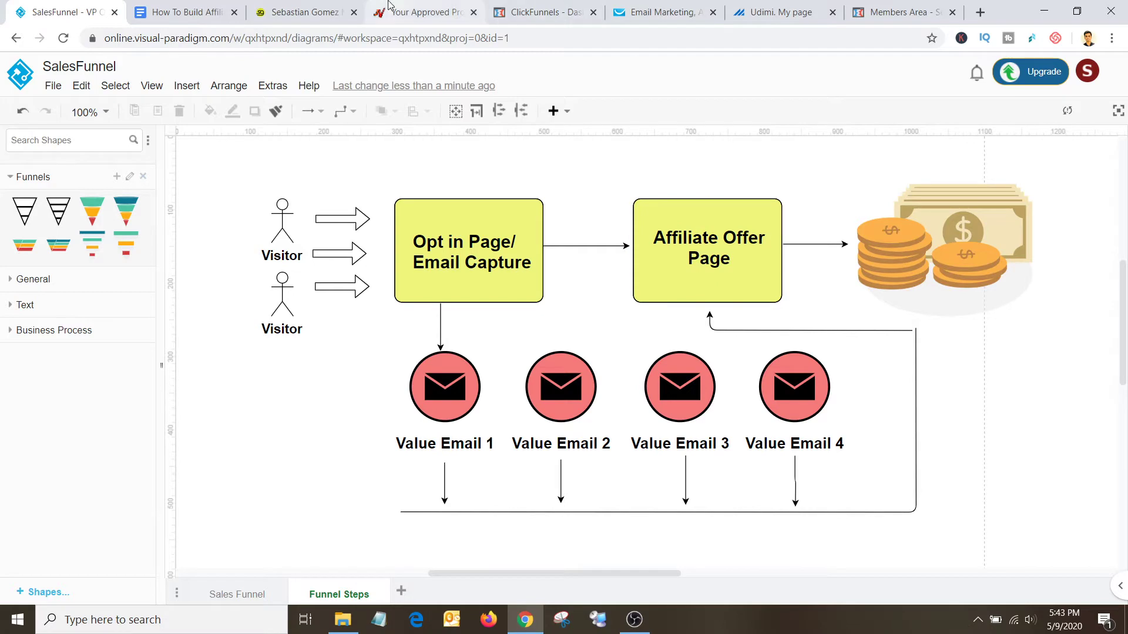
click(416, 12)
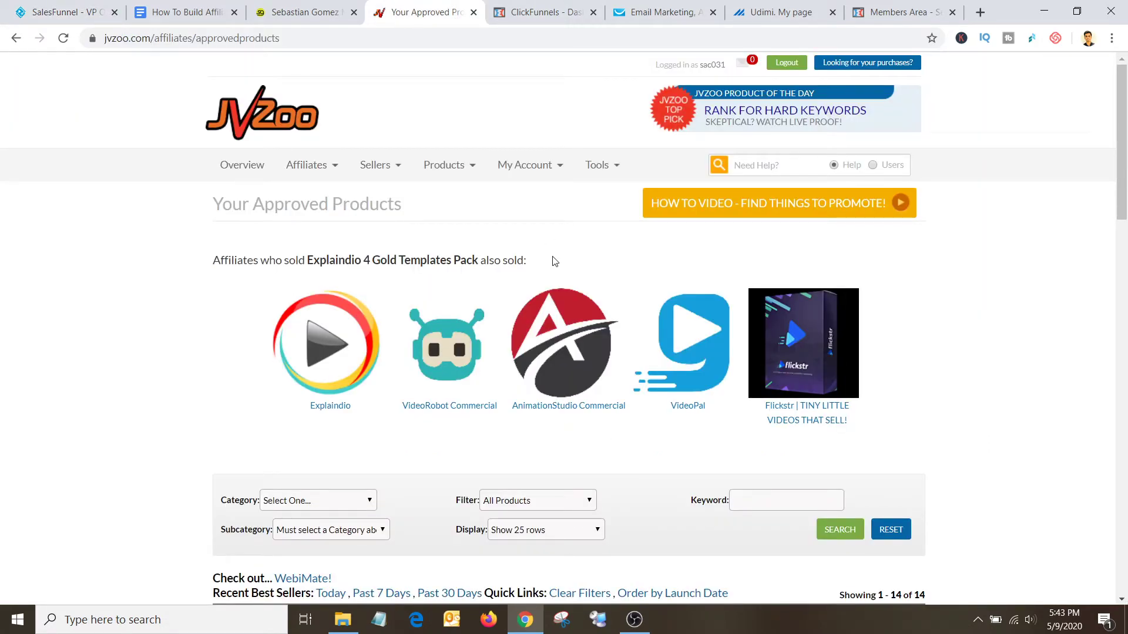
scroll(554, 260, down, 8)
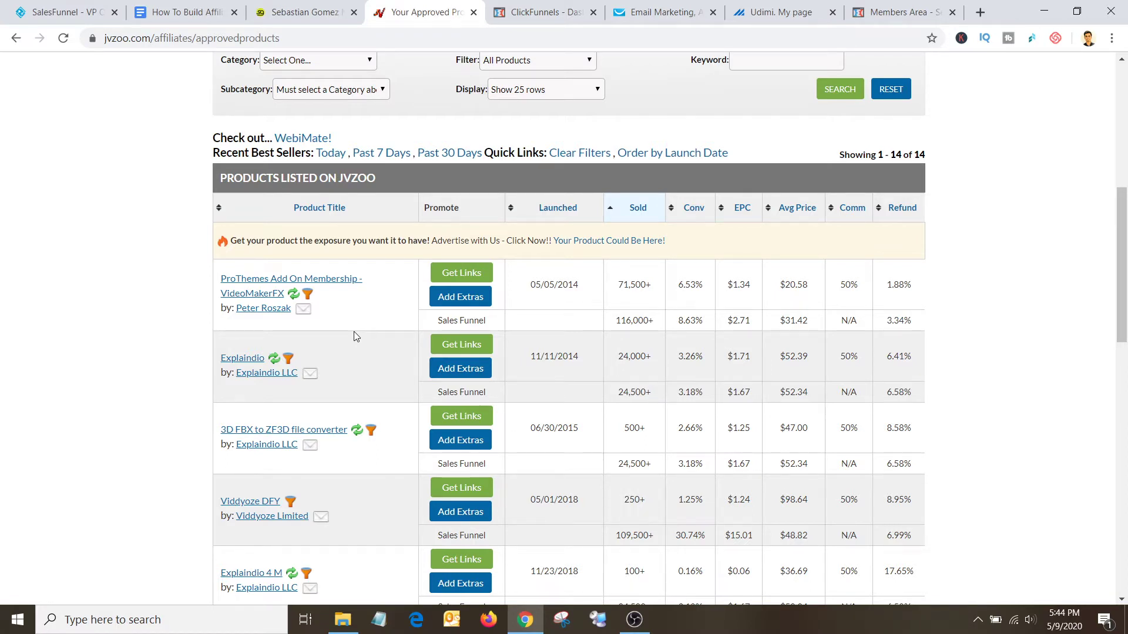
scroll(445, 252, up, 3)
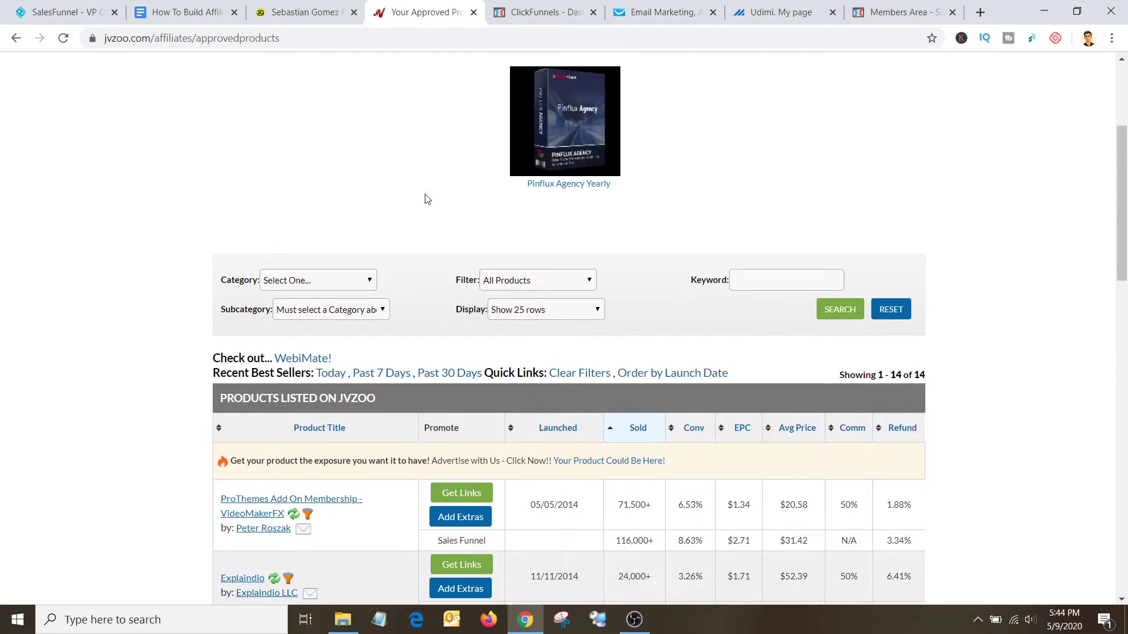
scroll(405, 223, up, 3)
scroll(395, 270, down, 7)
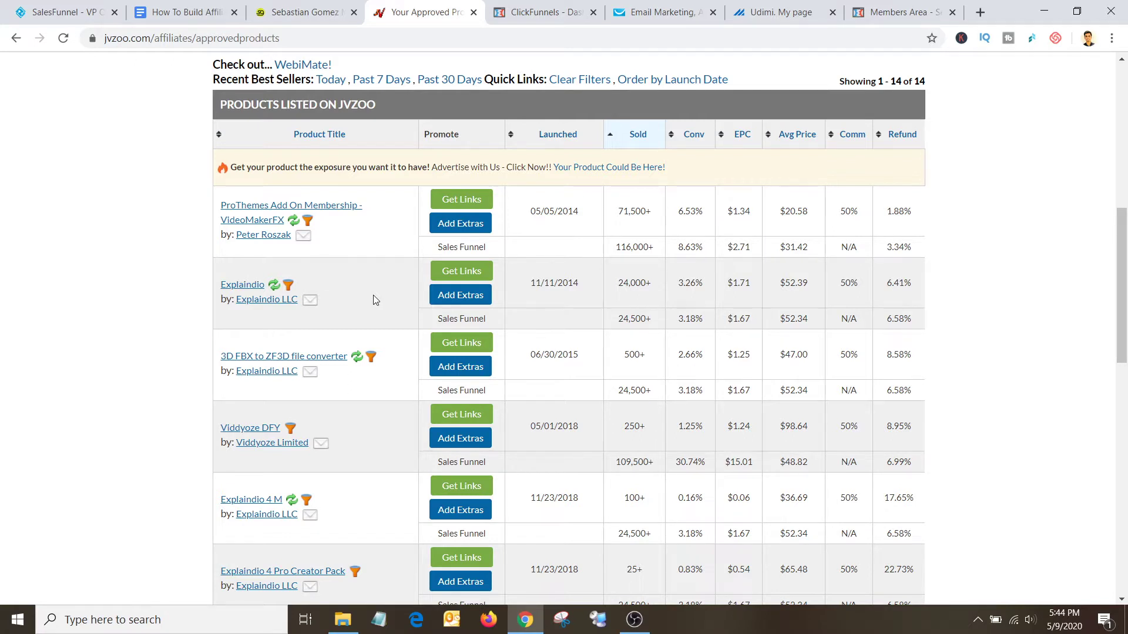
Step: Open the affiliate information for Explaindio and bring up its linked JV page in a new tab
click(480, 301)
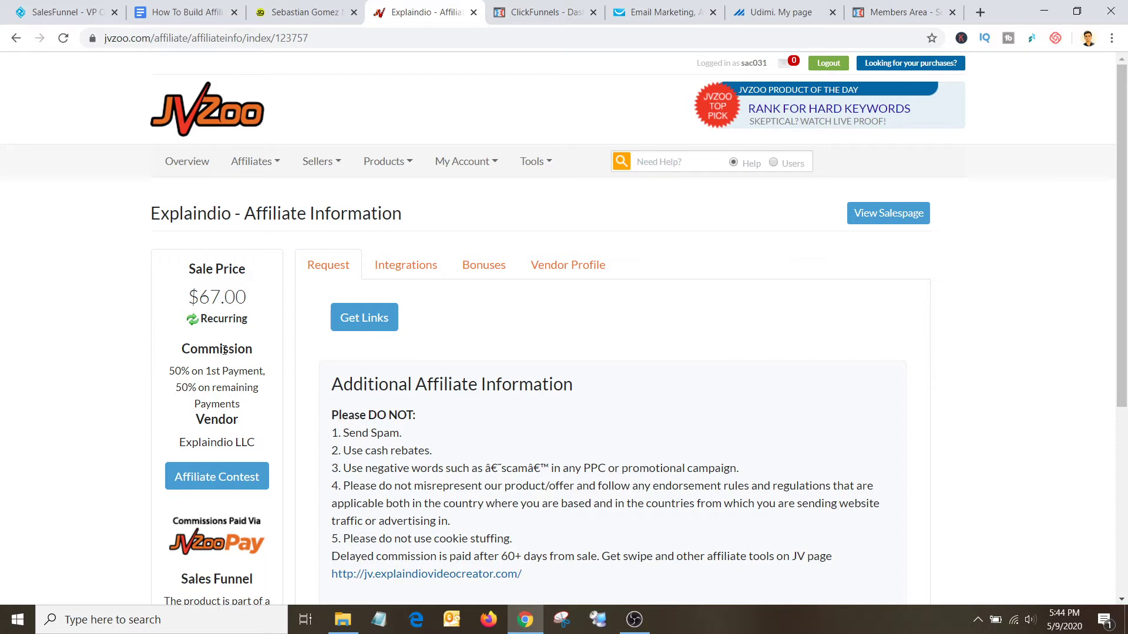
scroll(349, 436, down, 1)
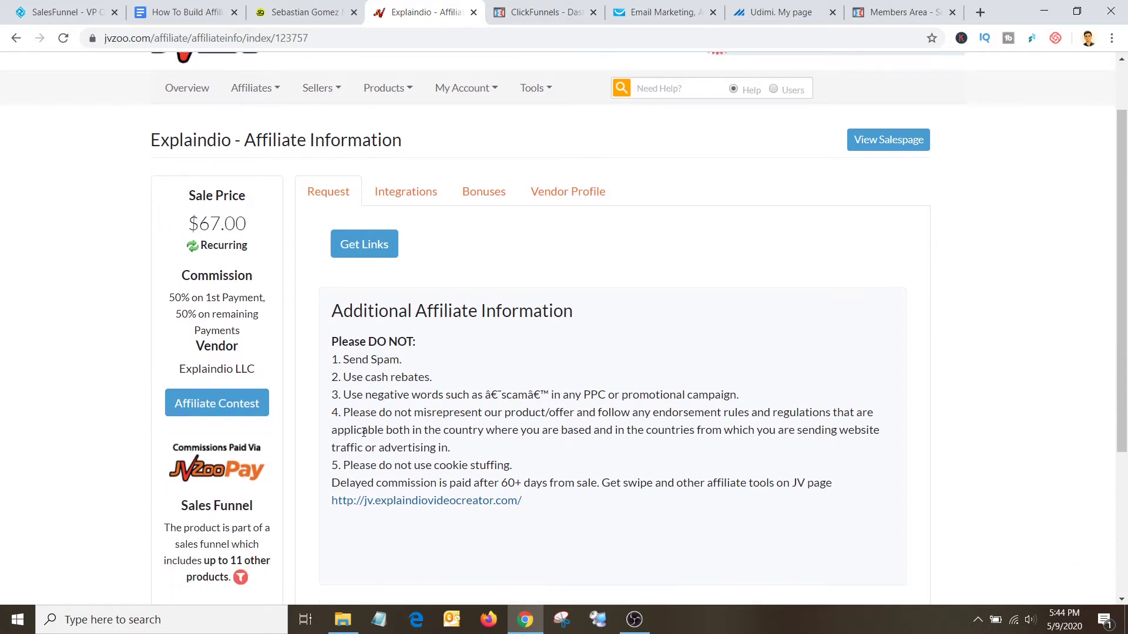
right_click(380, 503)
click(429, 382)
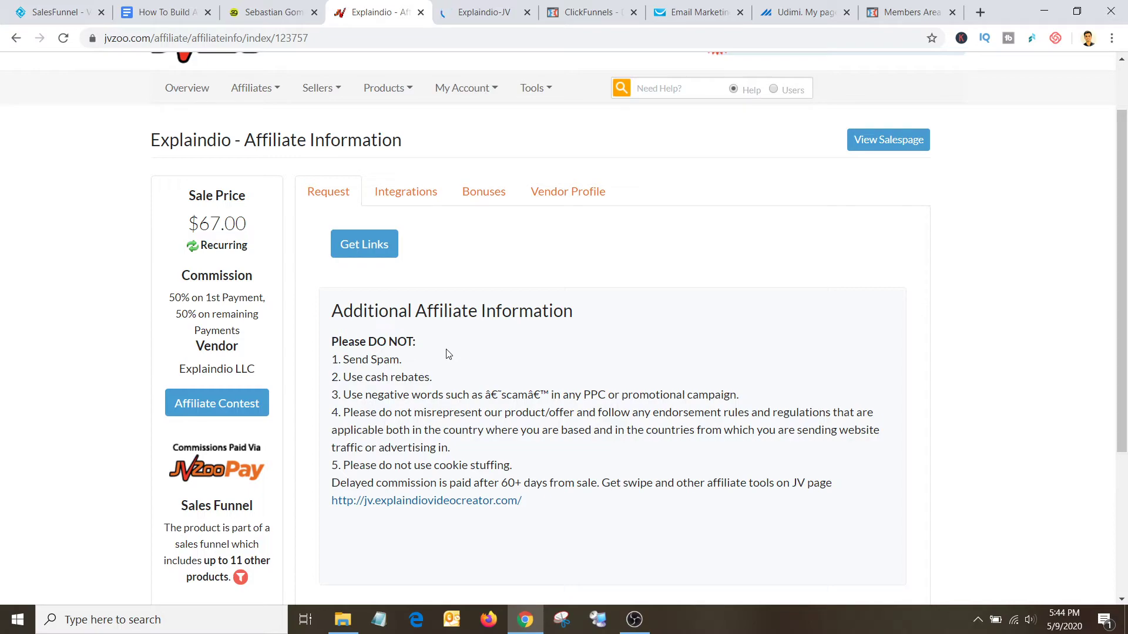
click(486, 12)
Step: Examine the Explaindio JV page's introduction, resource links and commission offer for affiliates
scroll(513, 215, down, 5)
scroll(513, 215, up, 5)
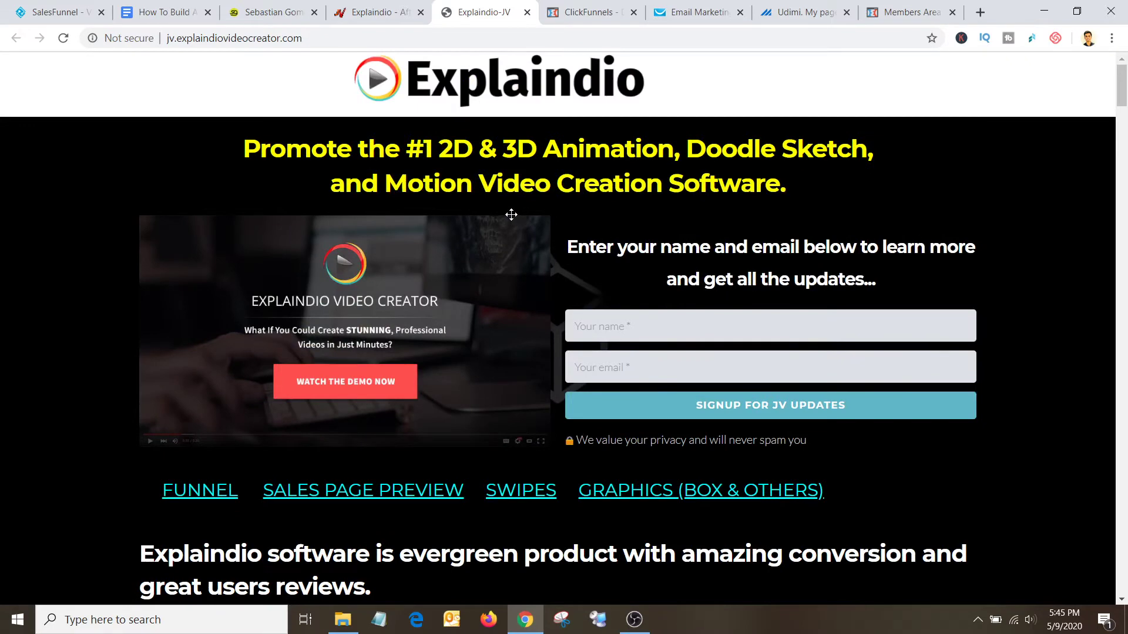
scroll(545, 267, down, 1)
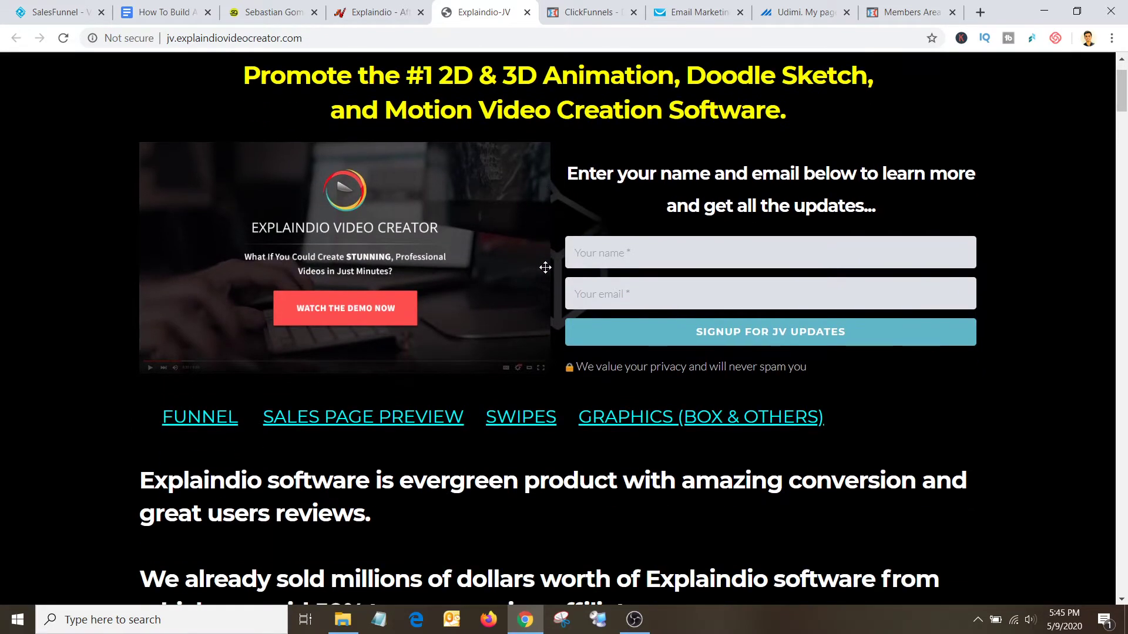
scroll(545, 268, down, 3)
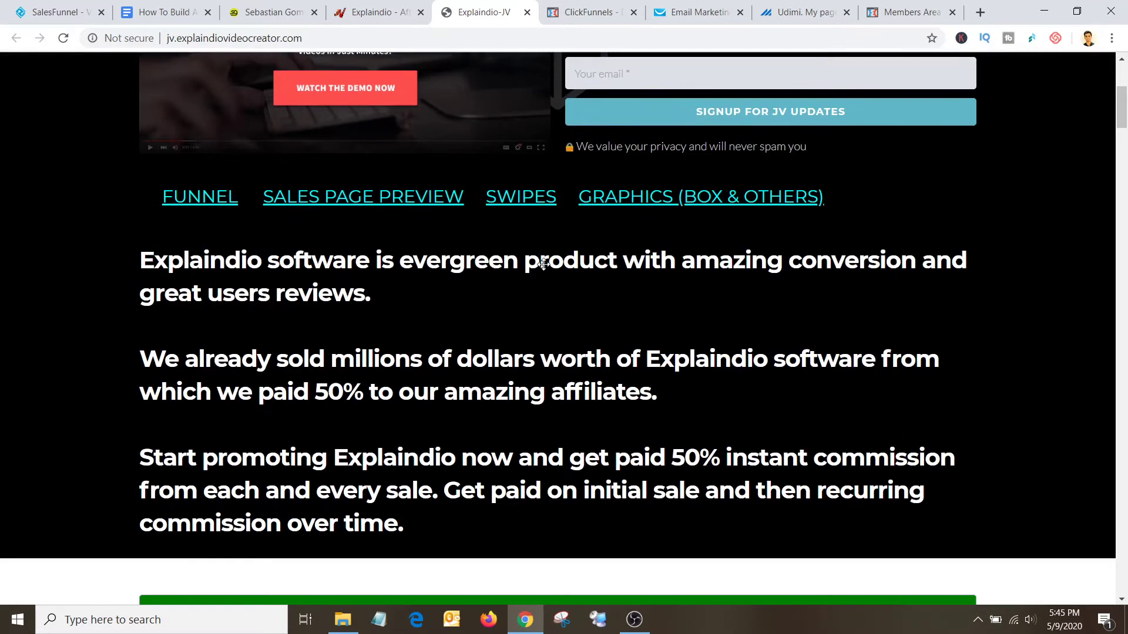
Step: Go to the JV page's sales funnel section and examine the front-end offers, three OTOs, downsales and commissions
click(229, 198)
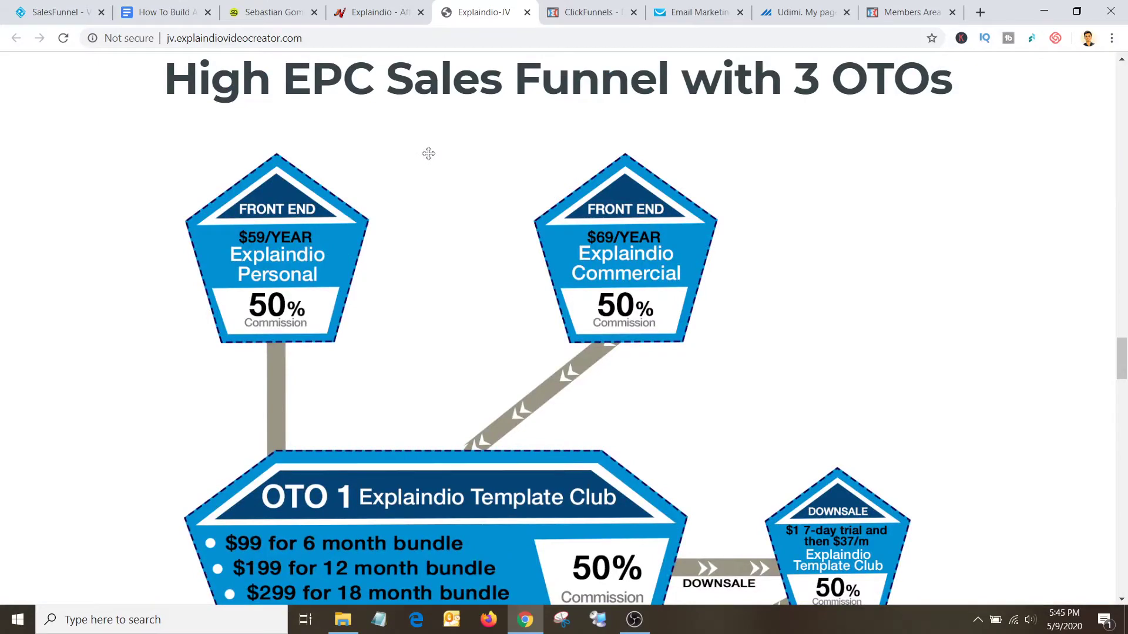
scroll(390, 174, down, 1)
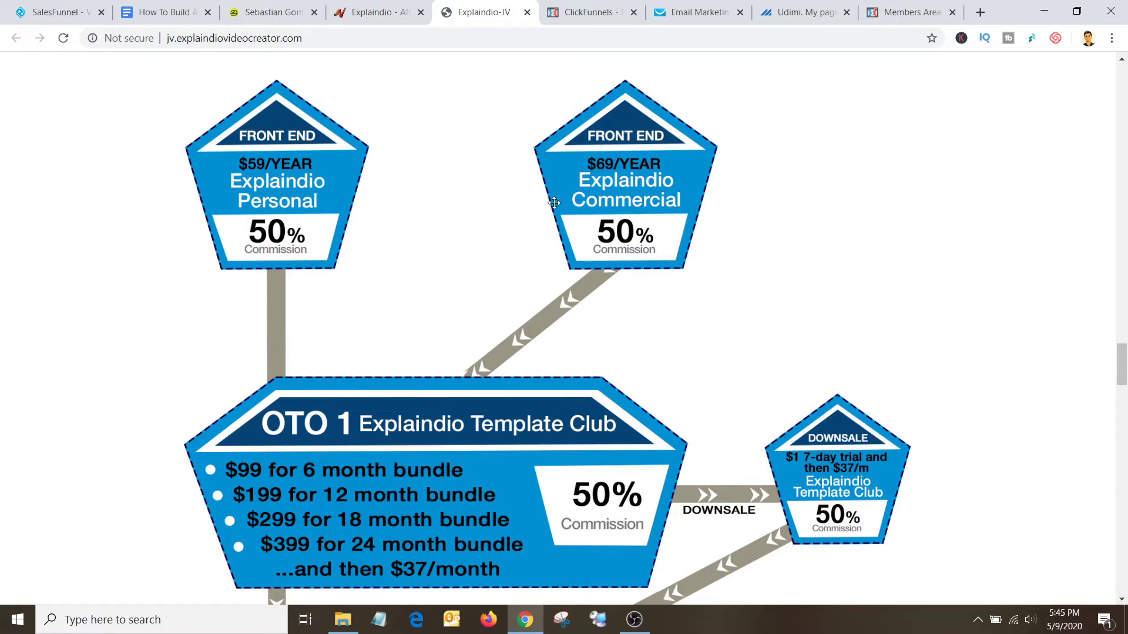
scroll(480, 267, down, 4)
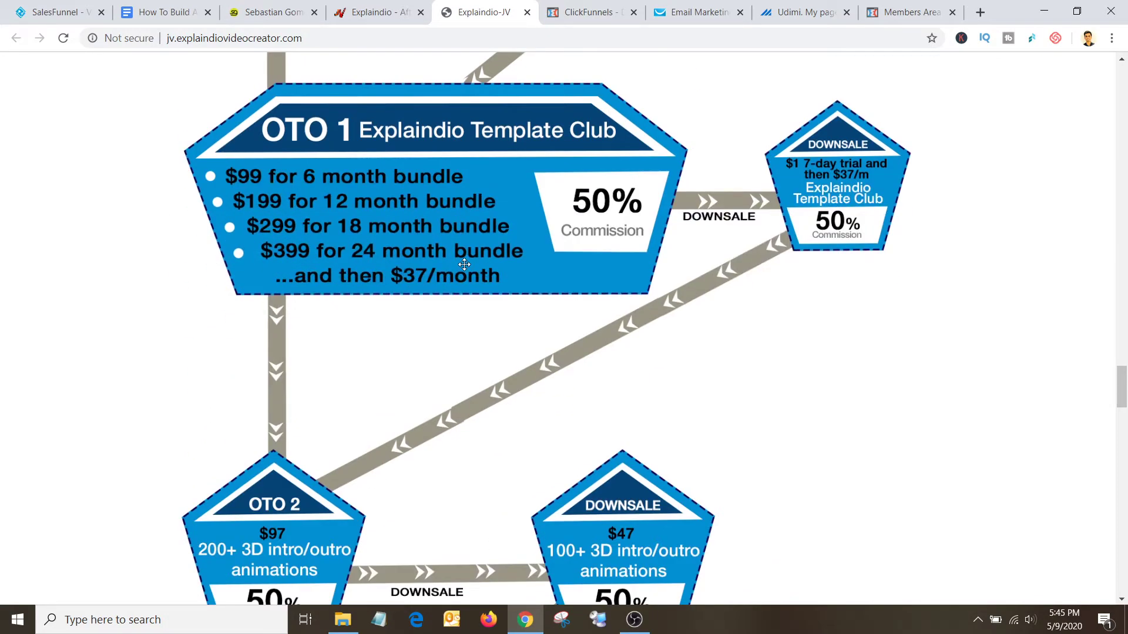
scroll(397, 320, down, 3)
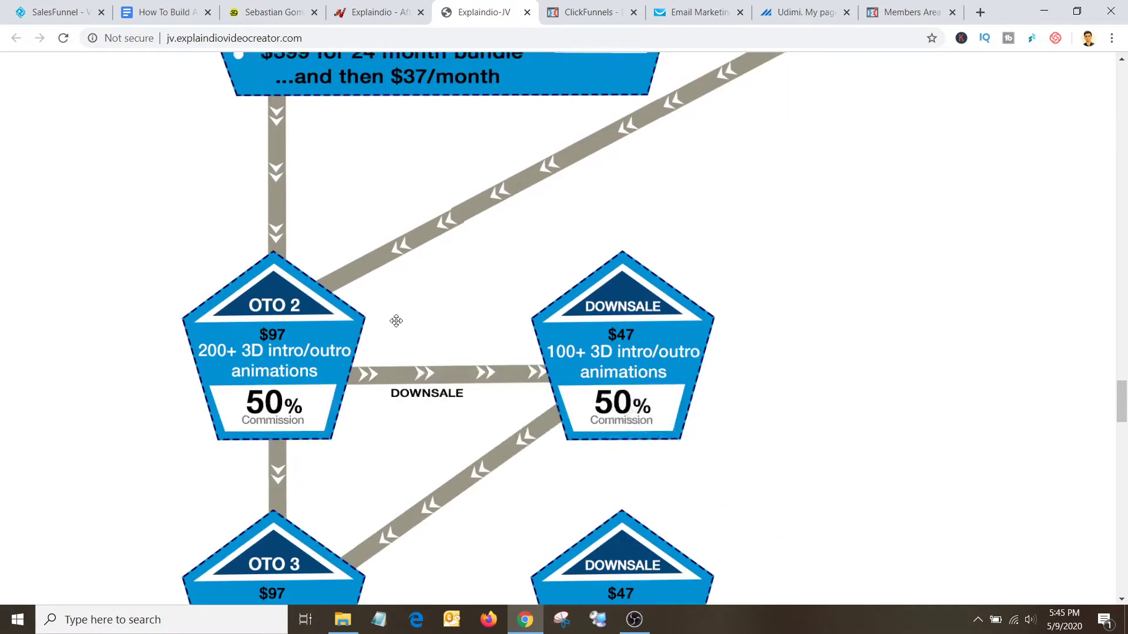
scroll(670, 301, down, 3)
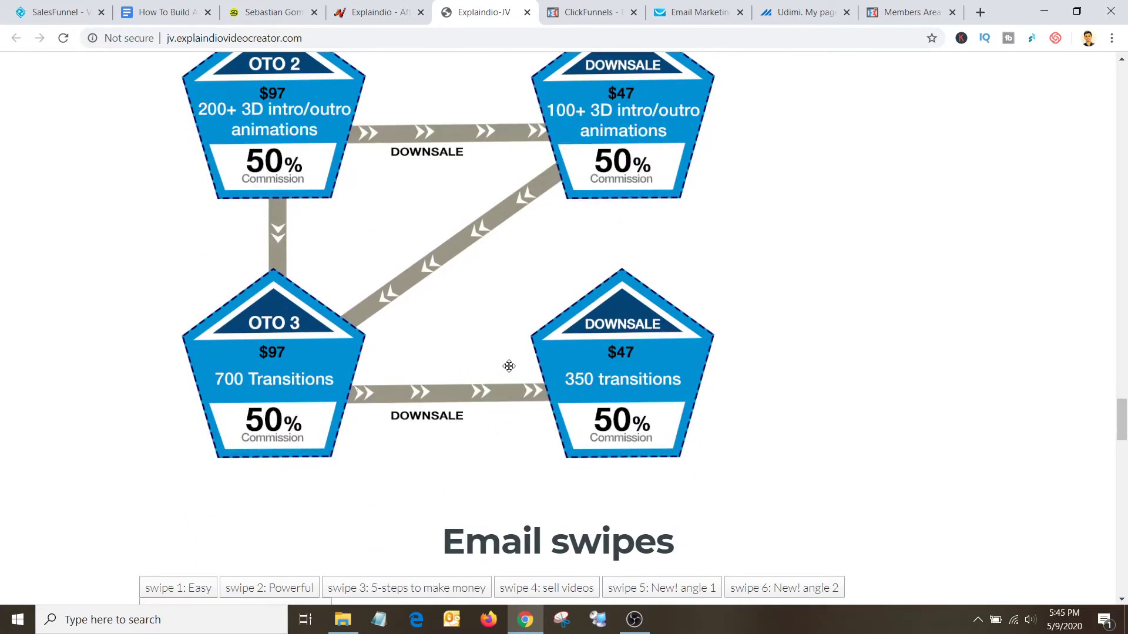
scroll(505, 364, up, 4)
scroll(417, 198, up, 5)
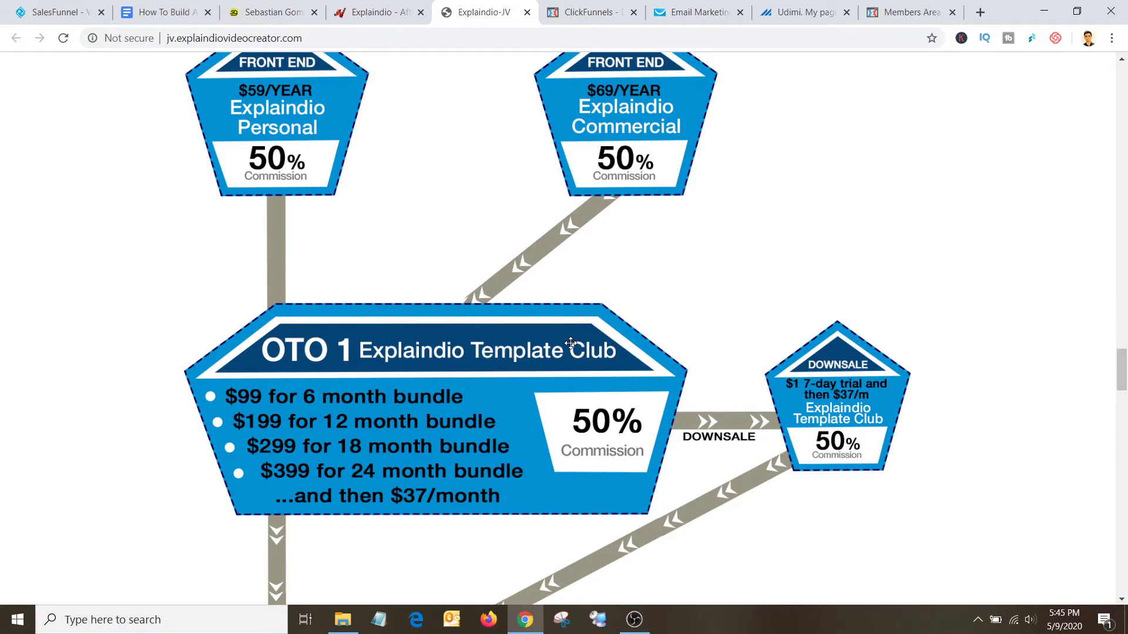
scroll(570, 343, down, 6)
scroll(569, 346, up, 10)
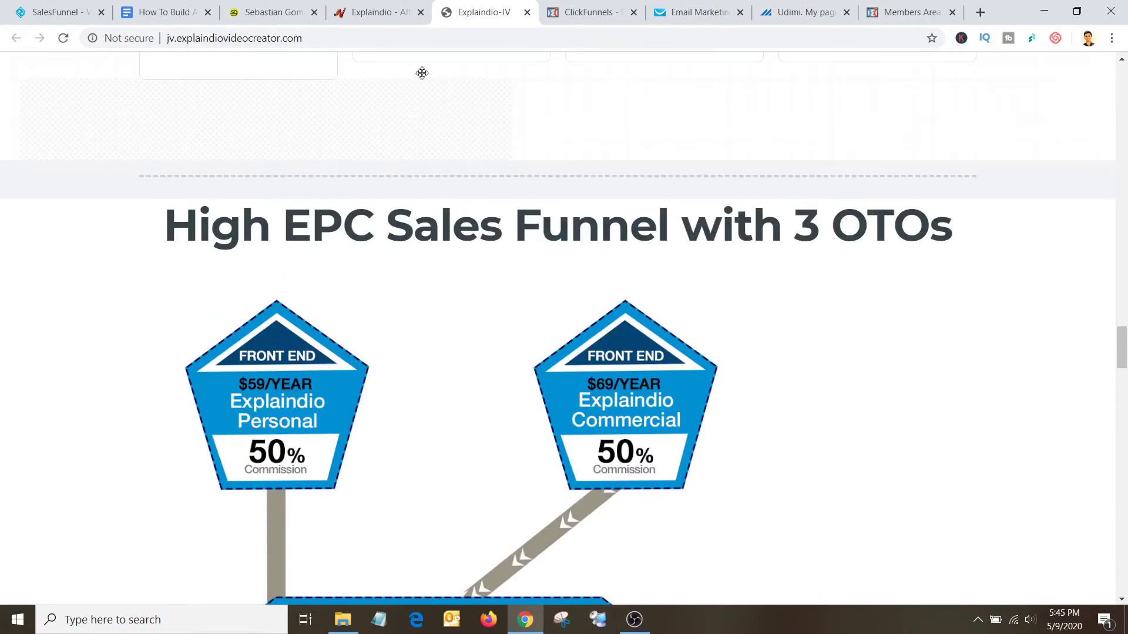
click(370, 14)
click(454, 18)
Step: Find the Email swipes section on the JV page and browse swipes 2 to 7, ending on swipe 1: Easy
scroll(550, 333, up, 9)
scroll(549, 341, down, 4)
scroll(549, 342, down, 20)
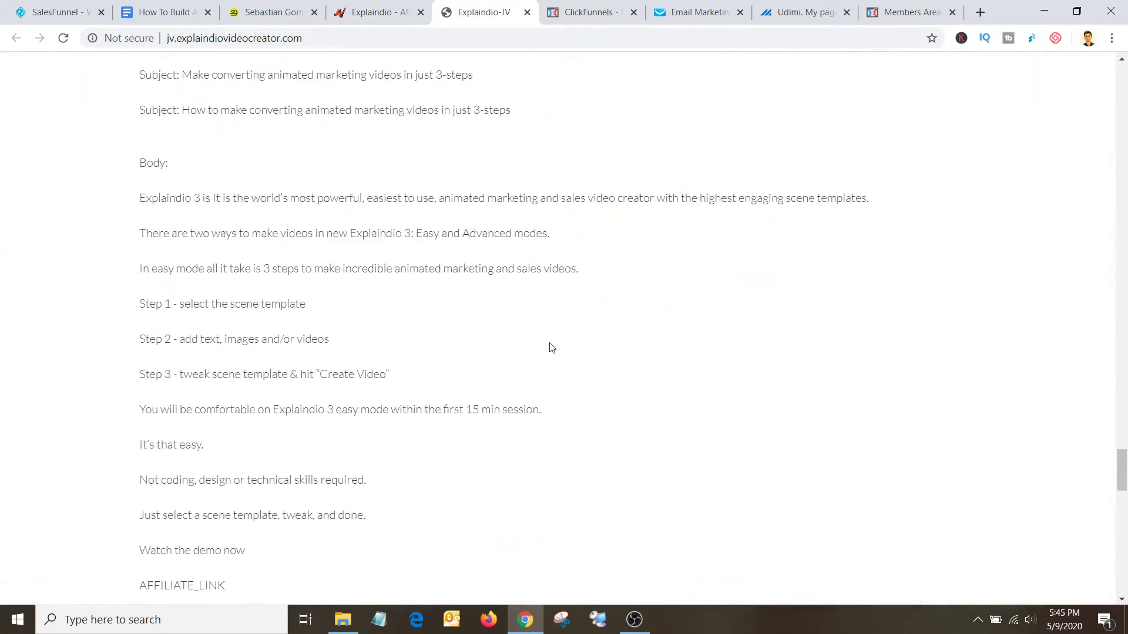
scroll(549, 344, up, 5)
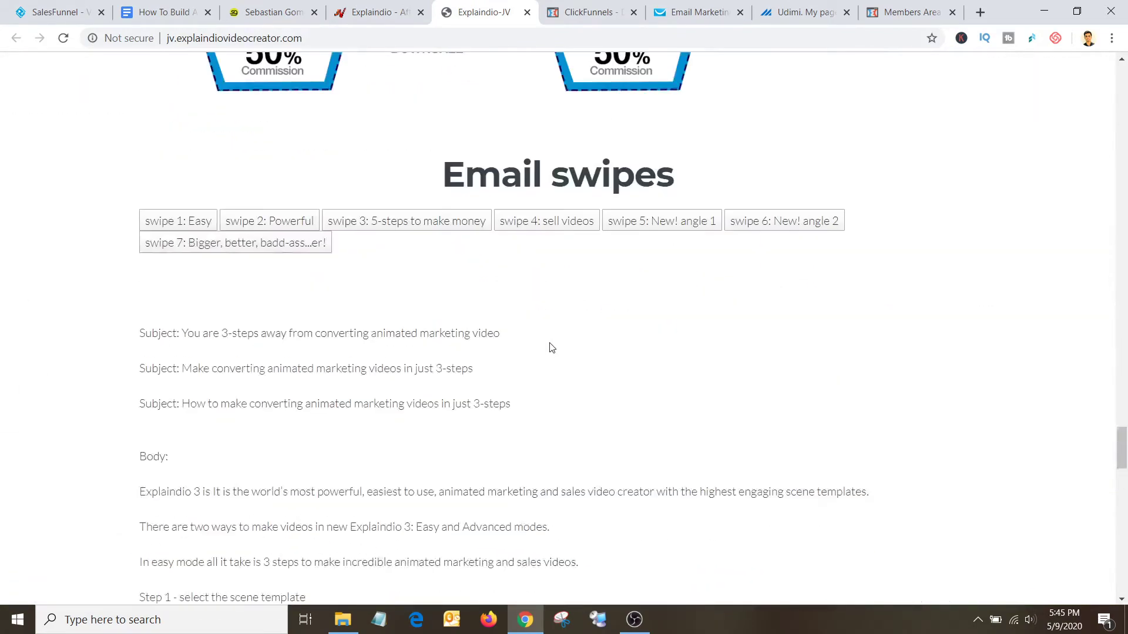
click(270, 226)
click(368, 229)
click(547, 226)
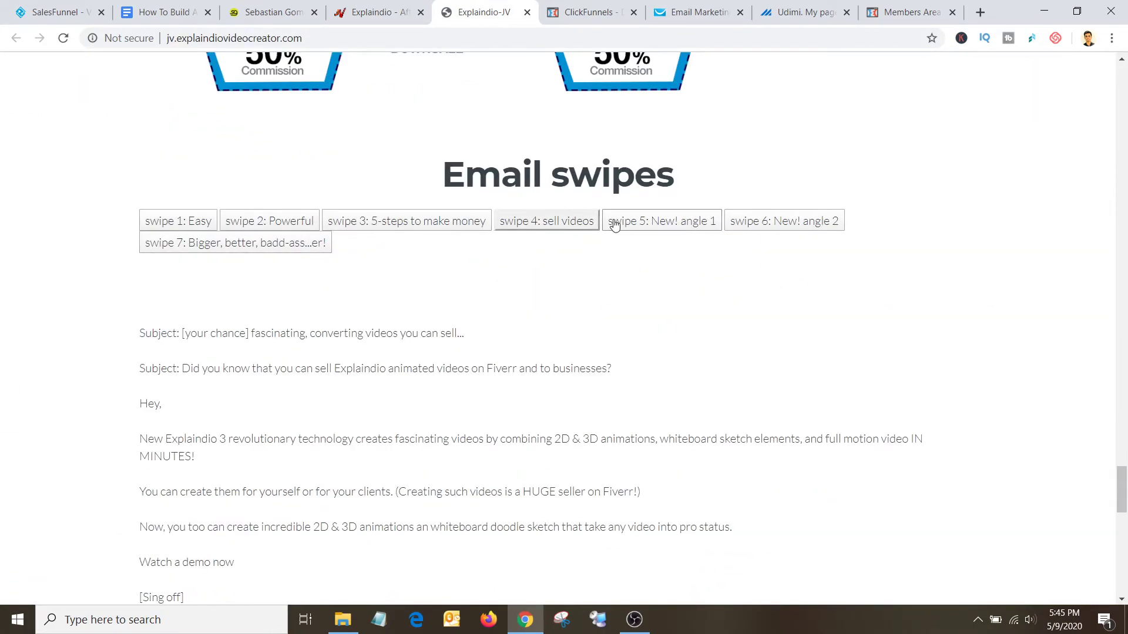
click(617, 226)
click(831, 232)
click(295, 246)
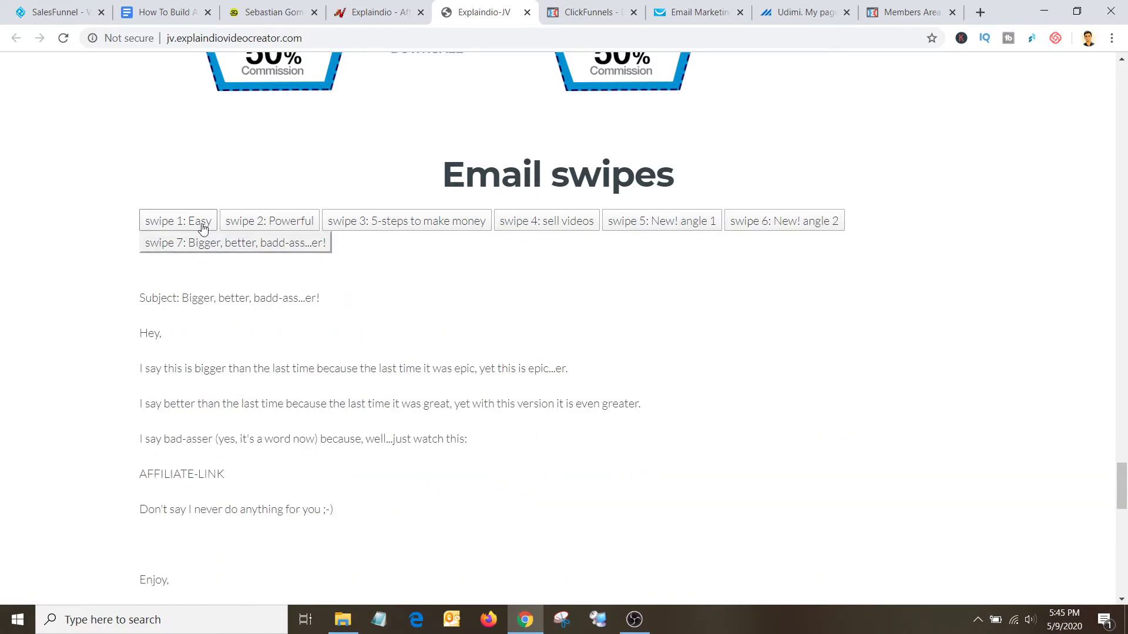
click(196, 222)
Step: Read the rest of the Easy email swipe and examine the banner sets and product box download section
scroll(401, 390, down, 15)
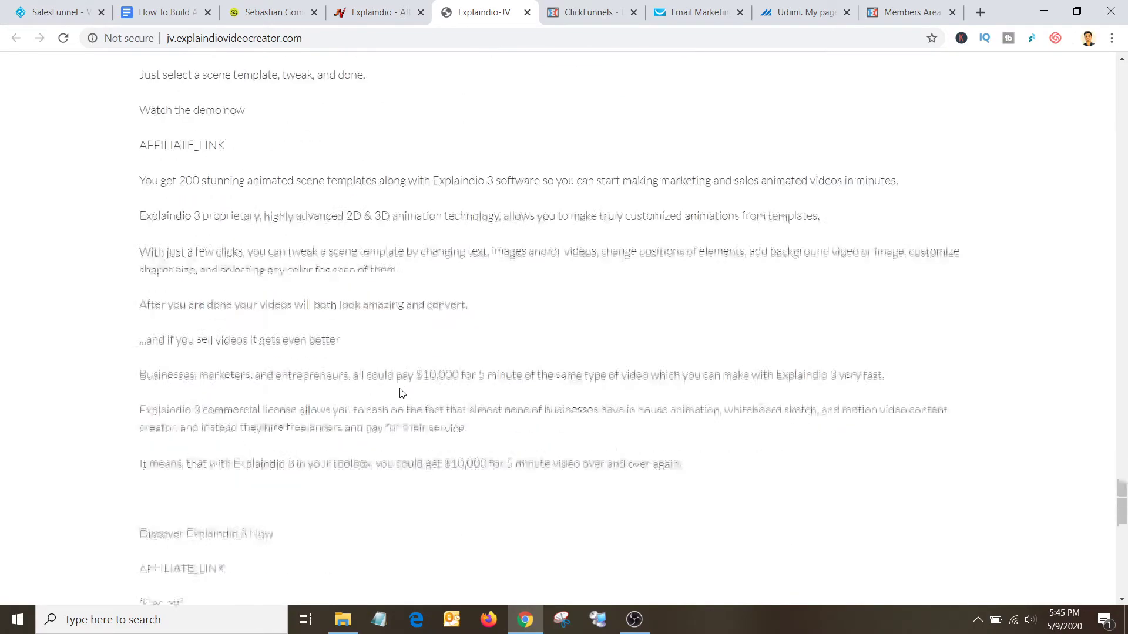
scroll(401, 393, up, 2)
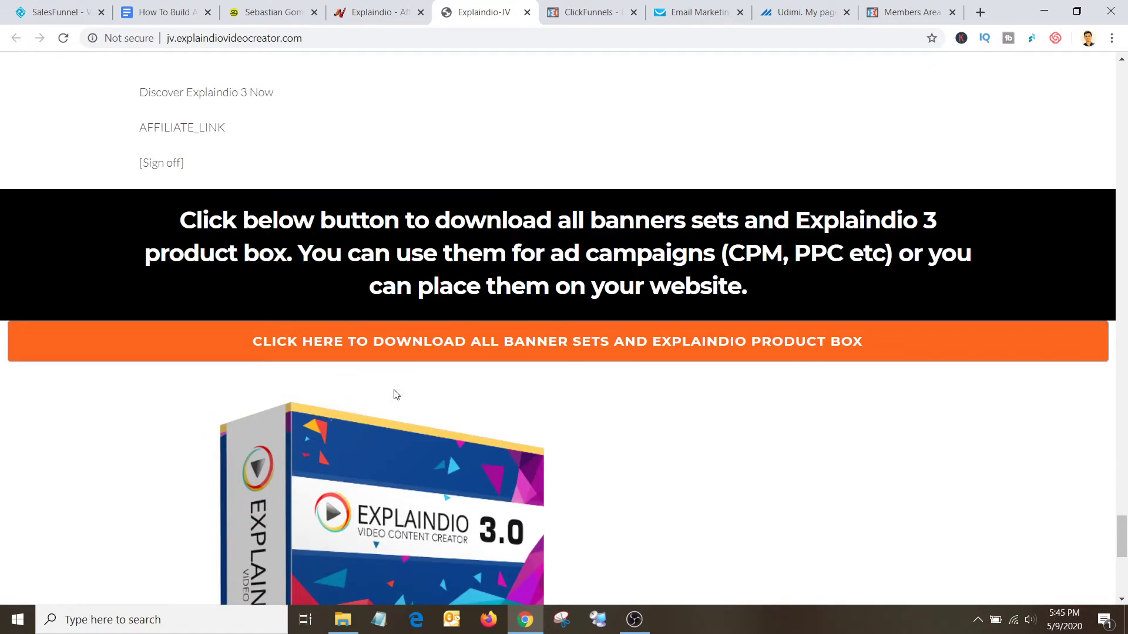
scroll(392, 394, up, 6)
scroll(339, 335, down, 4)
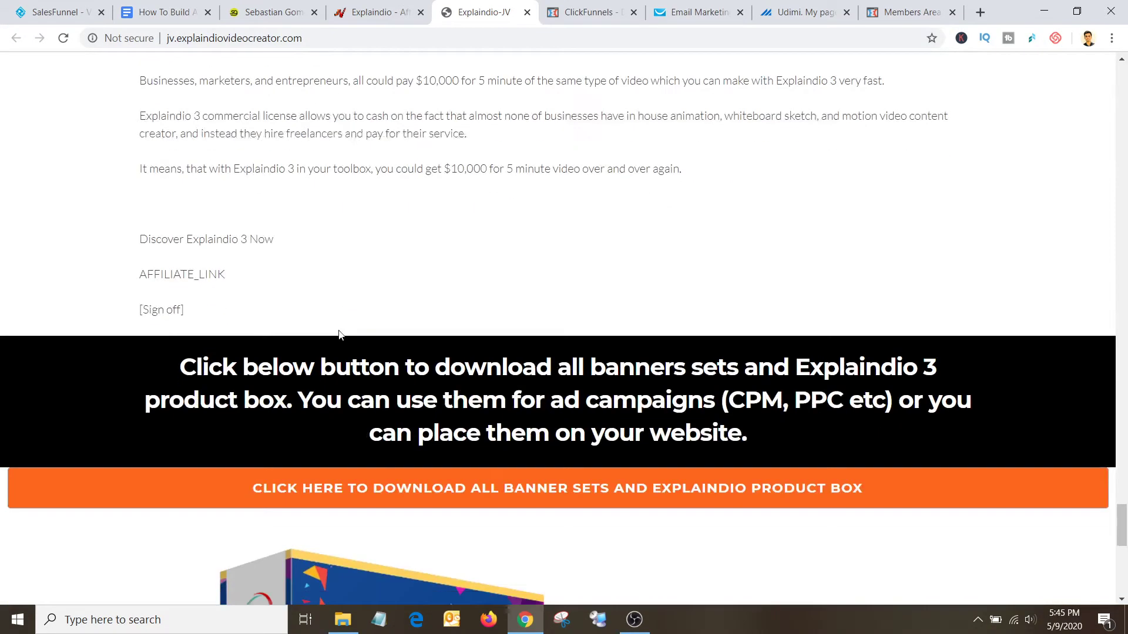
scroll(339, 334, down, 4)
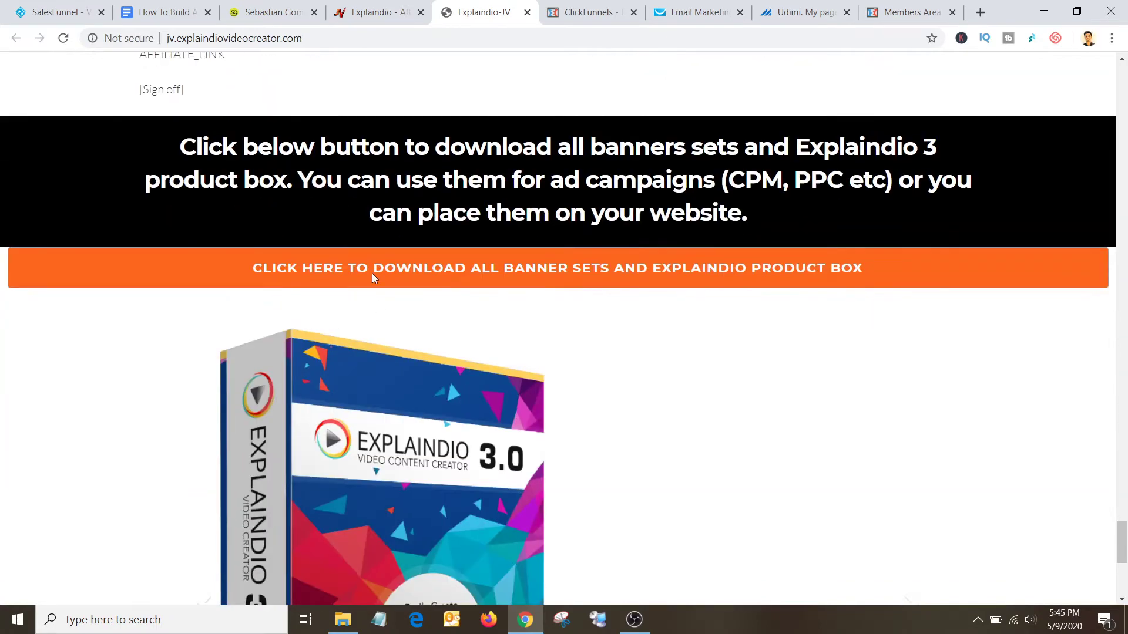
scroll(433, 300, down, 6)
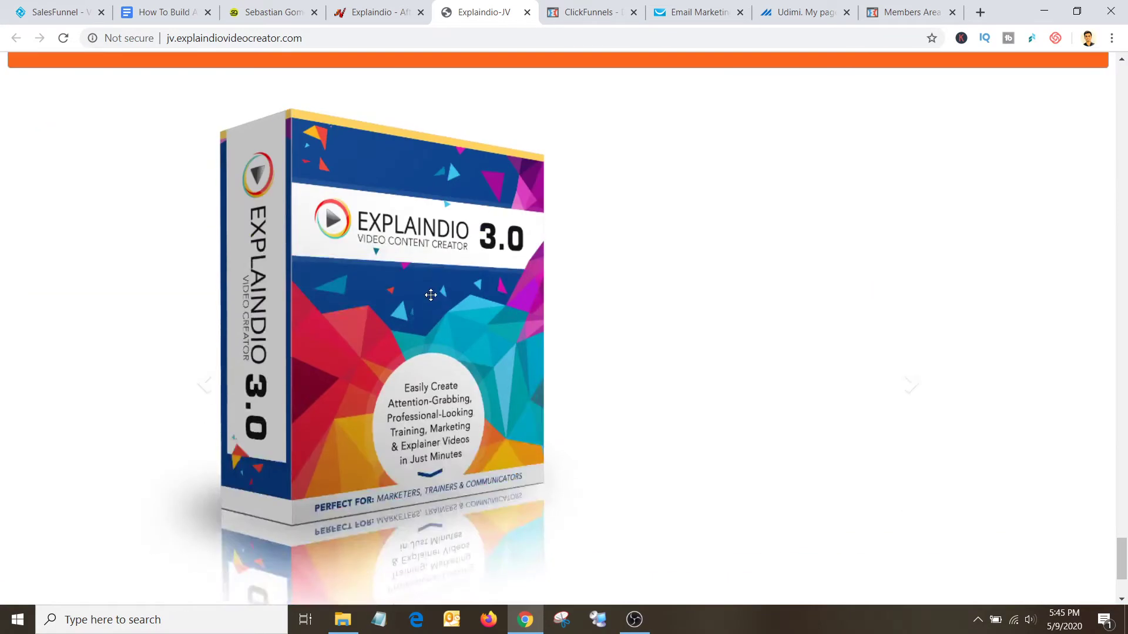
scroll(402, 304, up, 3)
scroll(503, 297, up, 20)
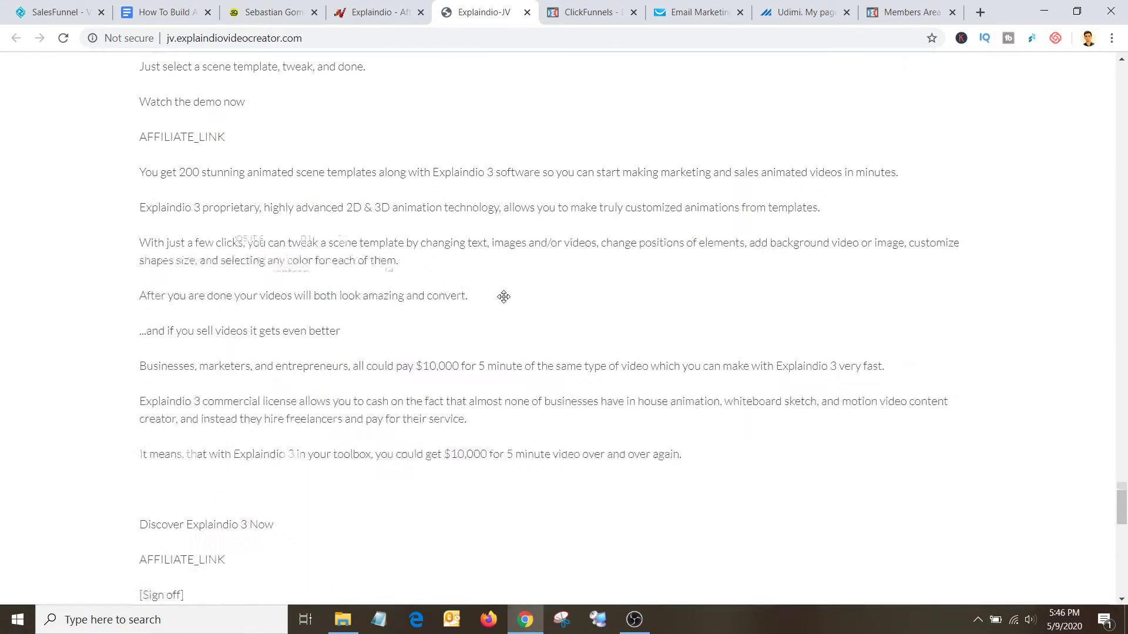
Step: Return to the JV page's resource links and open the Explaindio sales page preview in a new tab
scroll(480, 296, up, 20)
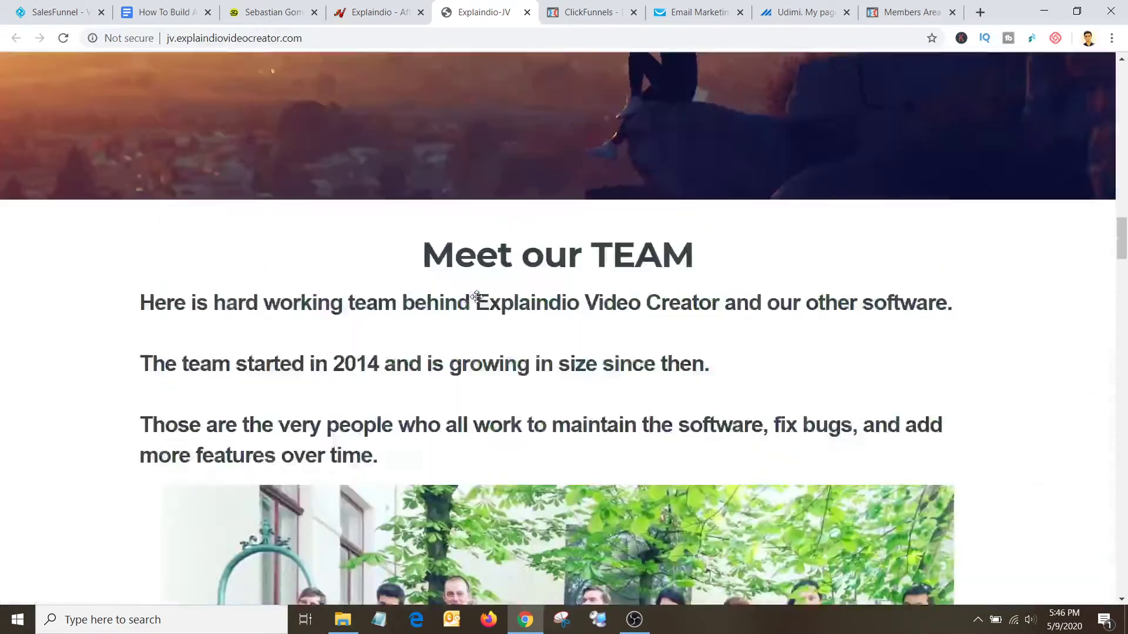
scroll(476, 302, up, 5)
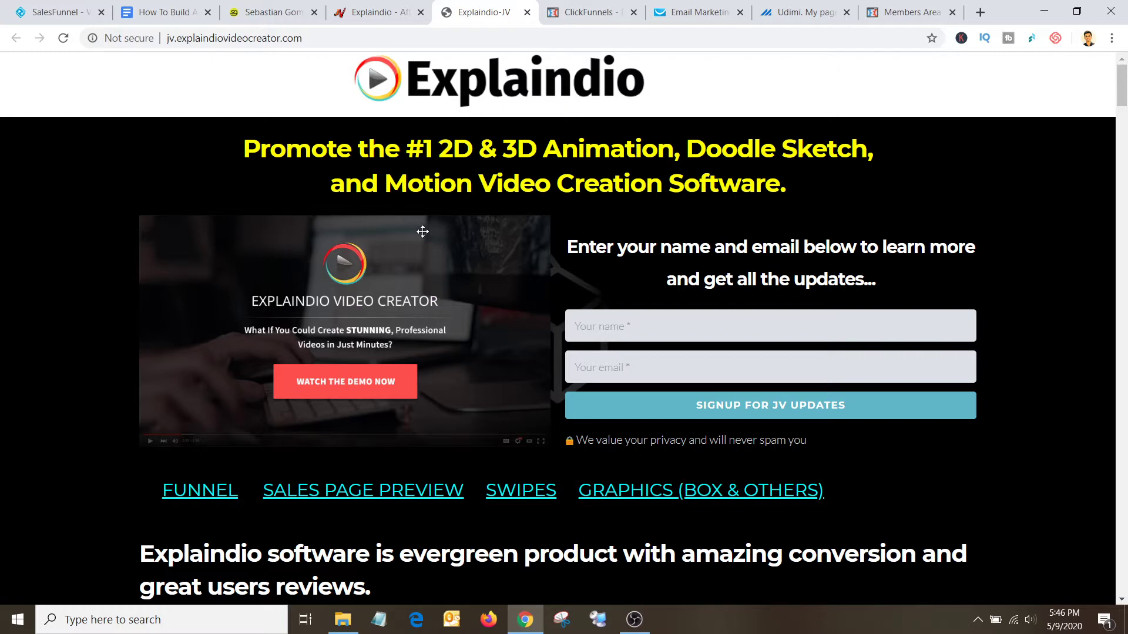
scroll(422, 232, down, 3)
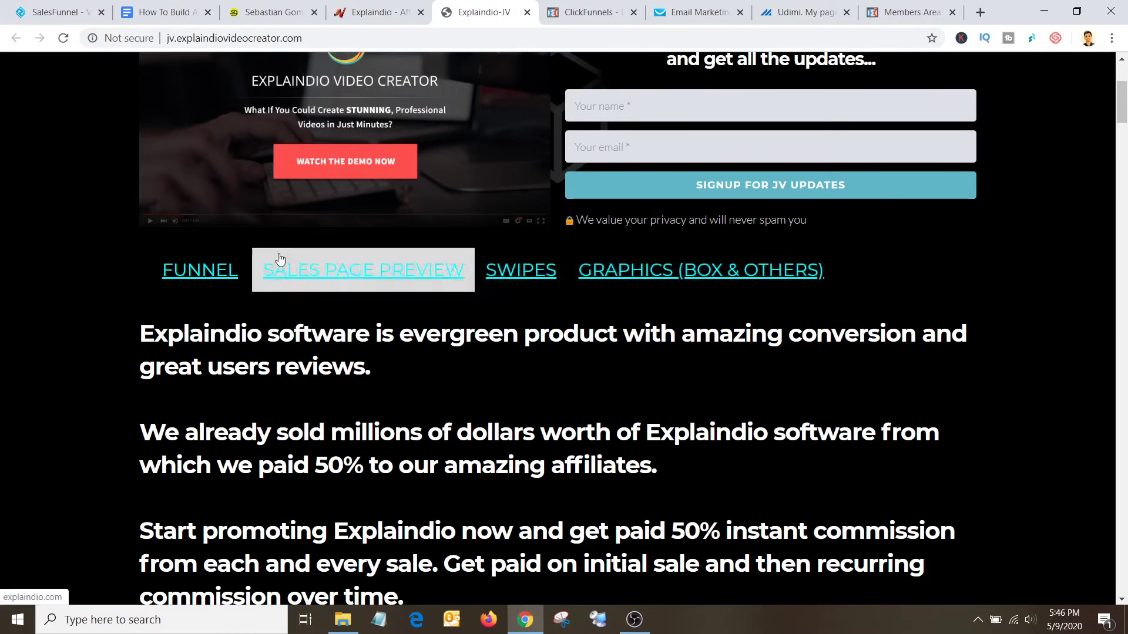
right_click(420, 284)
click(447, 290)
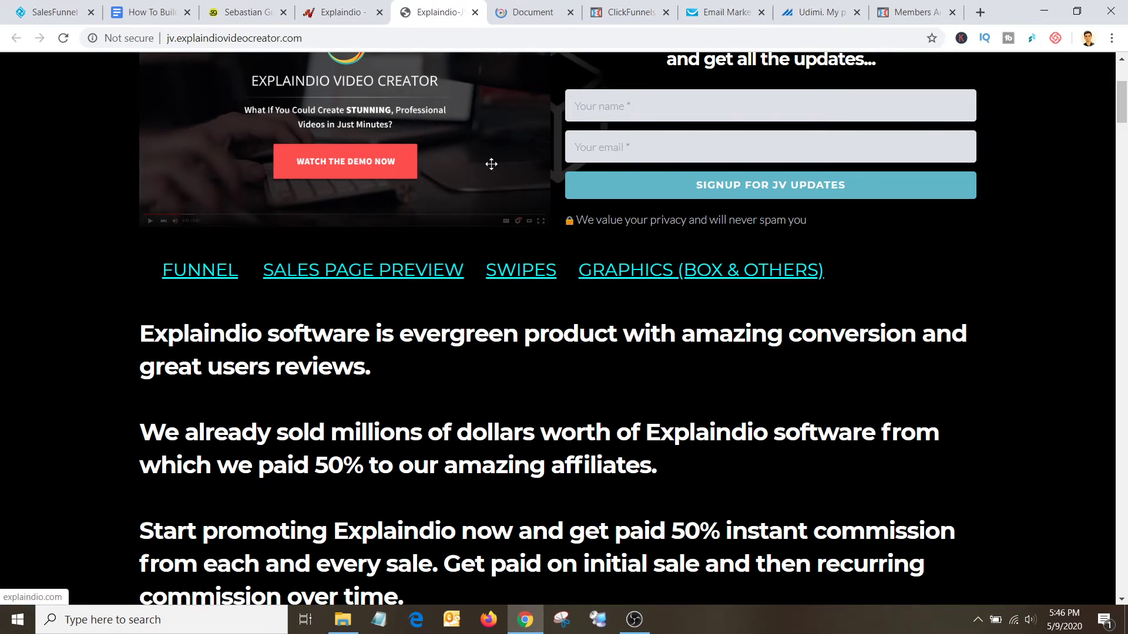
click(518, 14)
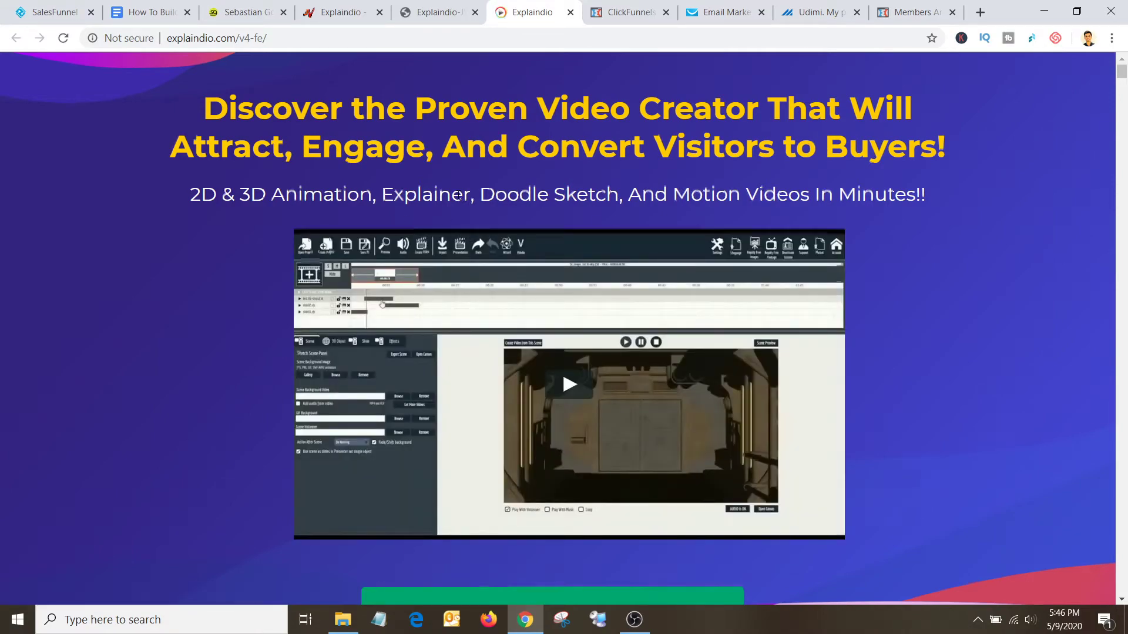
Step: Examine the Explaindio sales page from its headline video through the video cost and no-experience sections
scroll(460, 199, down, 10)
scroll(457, 198, down, 15)
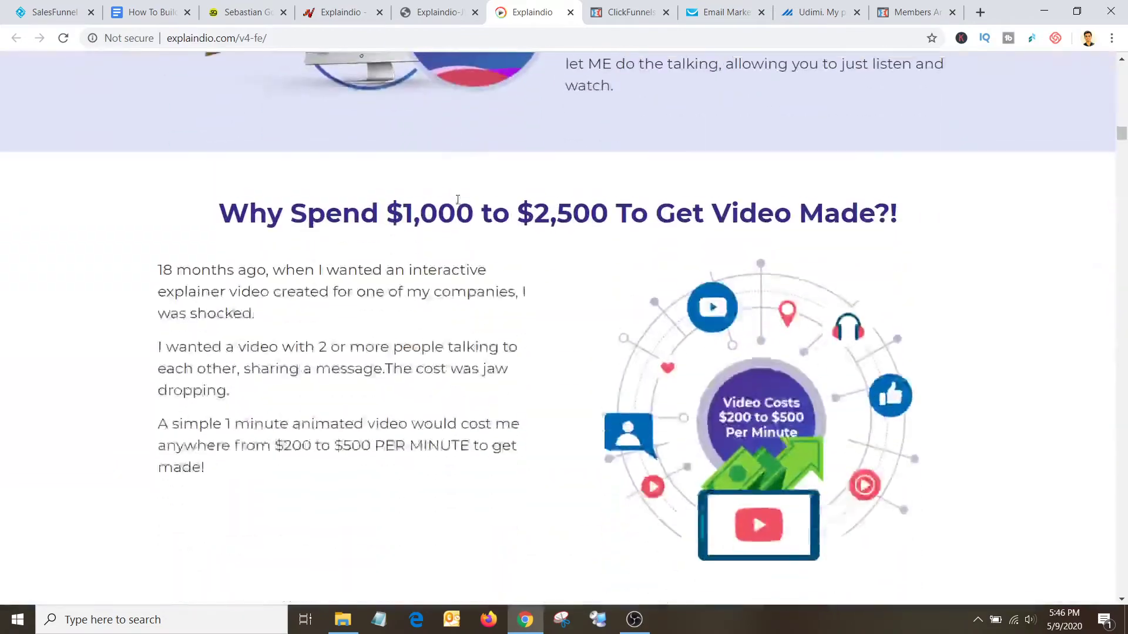
scroll(457, 199, down, 15)
scroll(456, 200, up, 20)
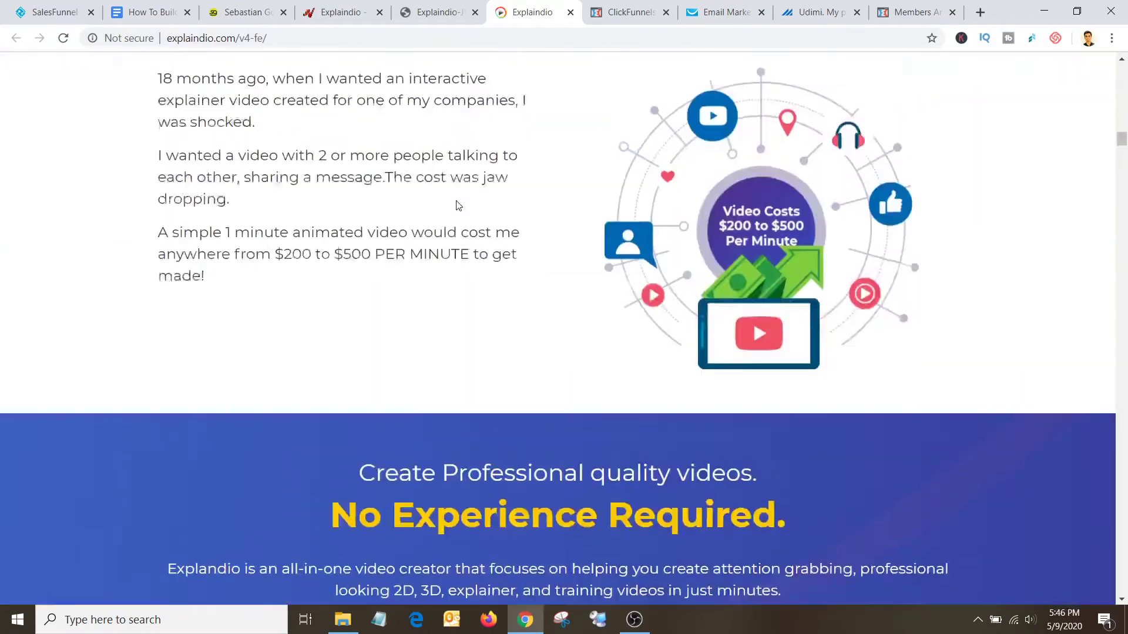
scroll(456, 200, up, 20)
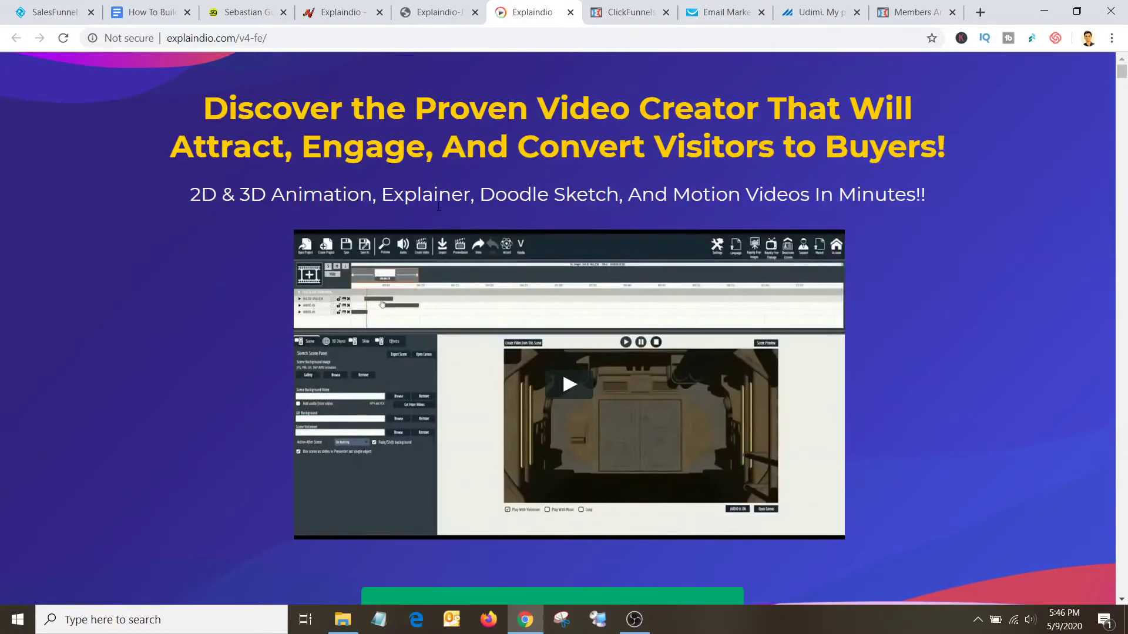
Step: Check the funnel plan document and view the Explaindio affiliate link on its JVZoo affiliate information page
click(144, 13)
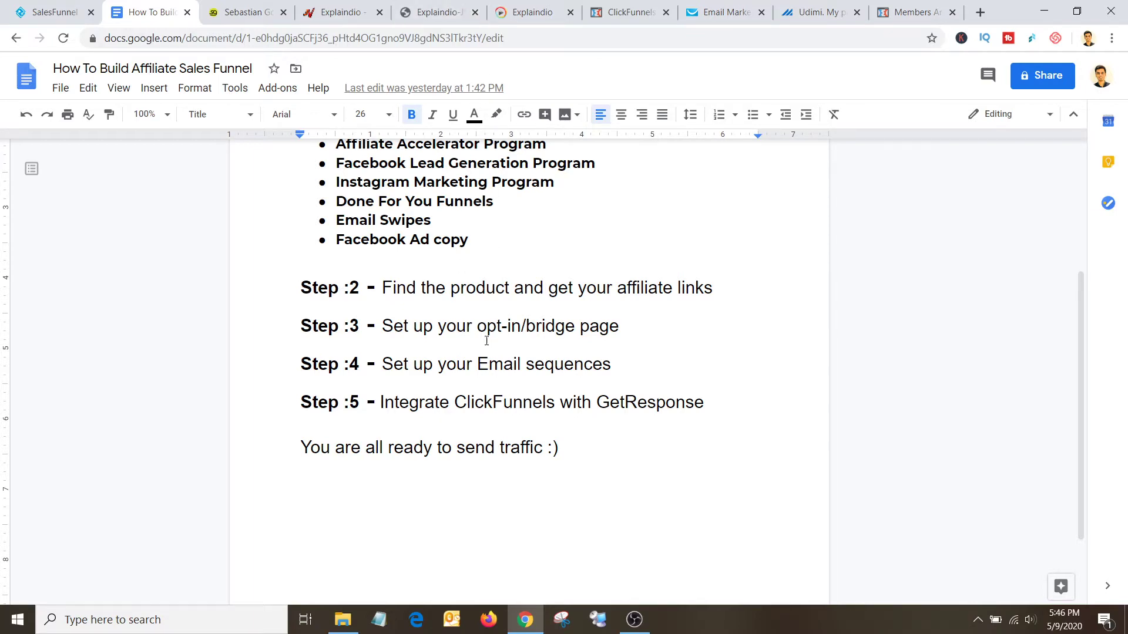
click(338, 13)
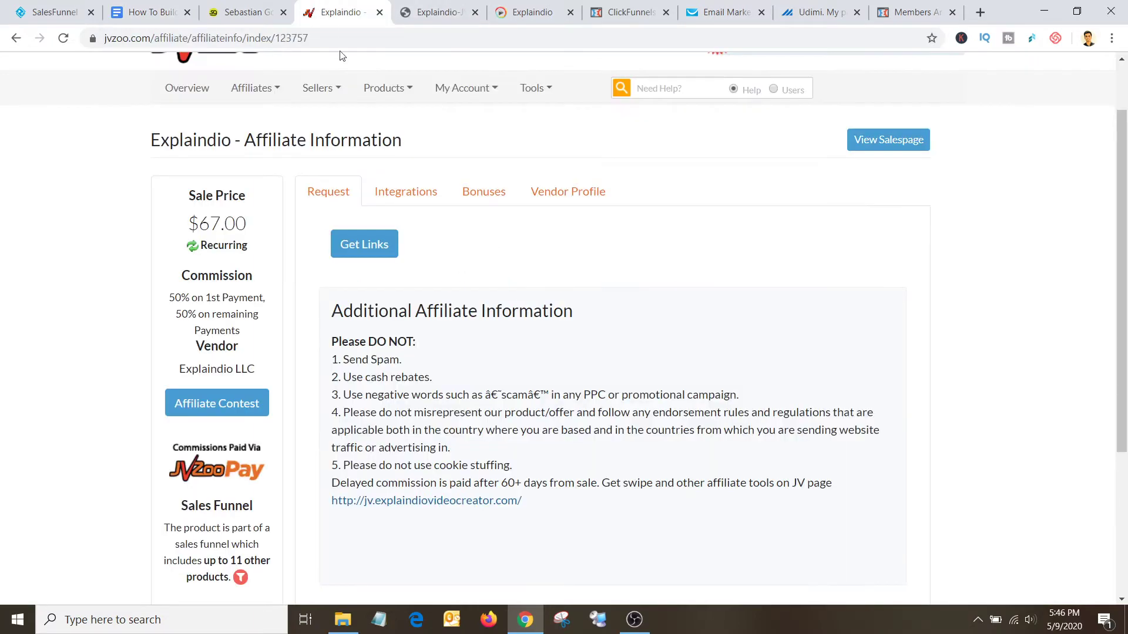
click(376, 248)
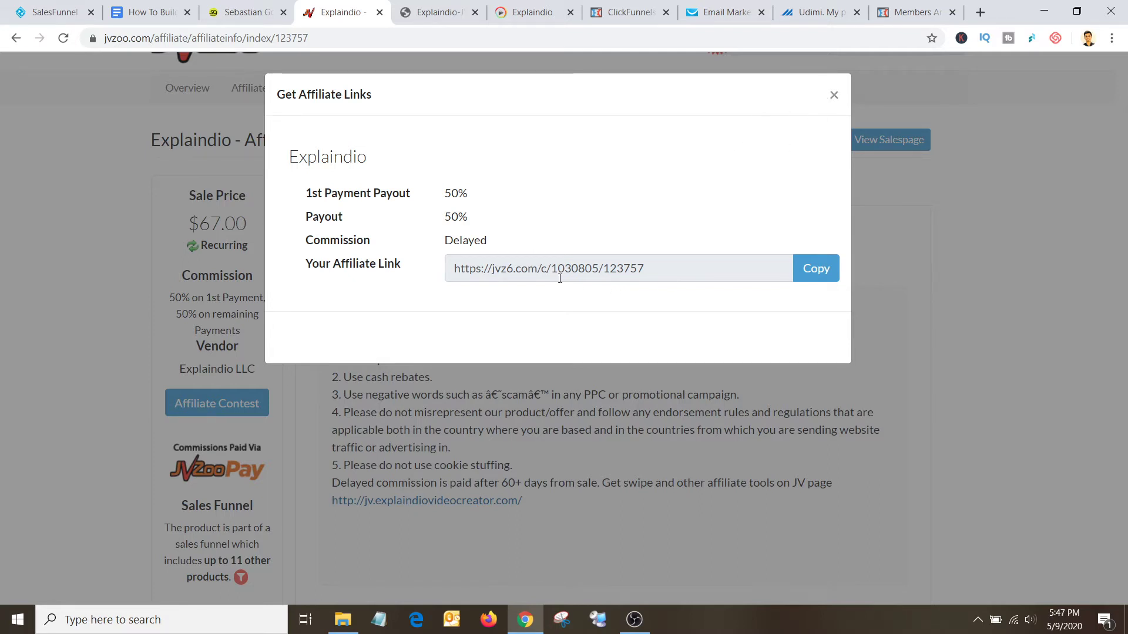
click(833, 95)
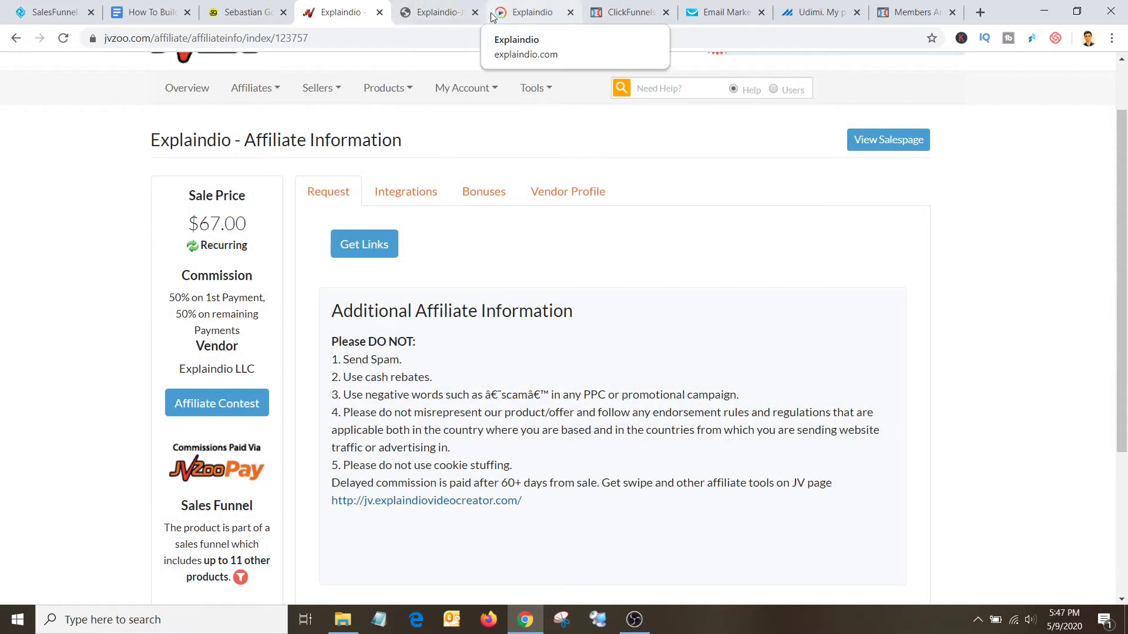
Step: Check the plan's opt-in page step, switch to ClickFunnels and start a new funnel with the Classic Funnel Builder
click(152, 12)
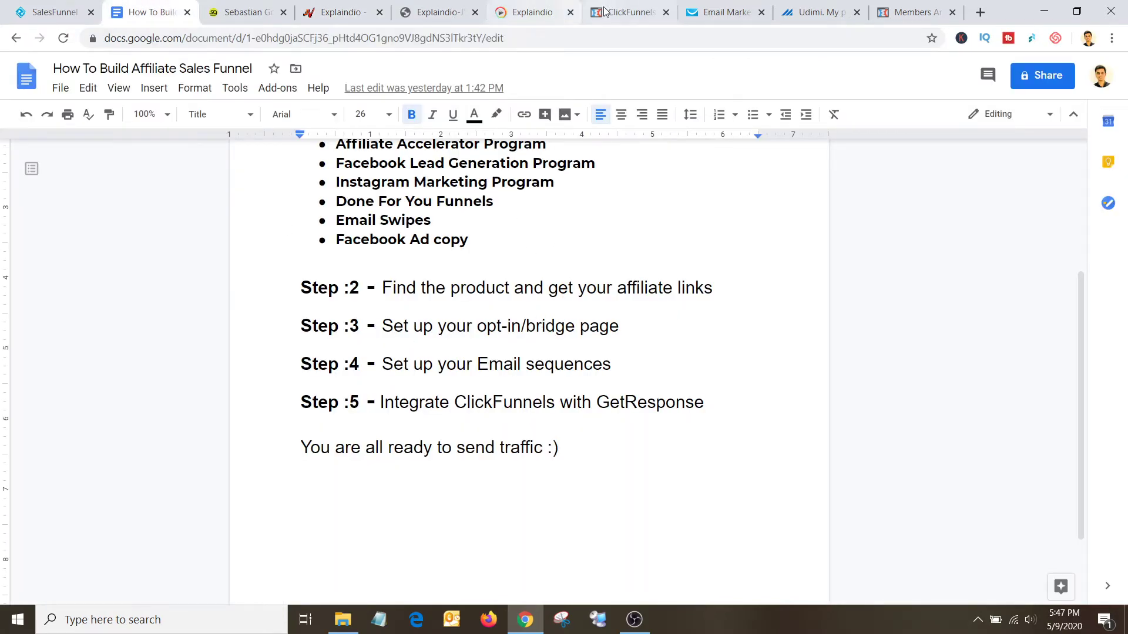
drag(628, 13, 728, 14)
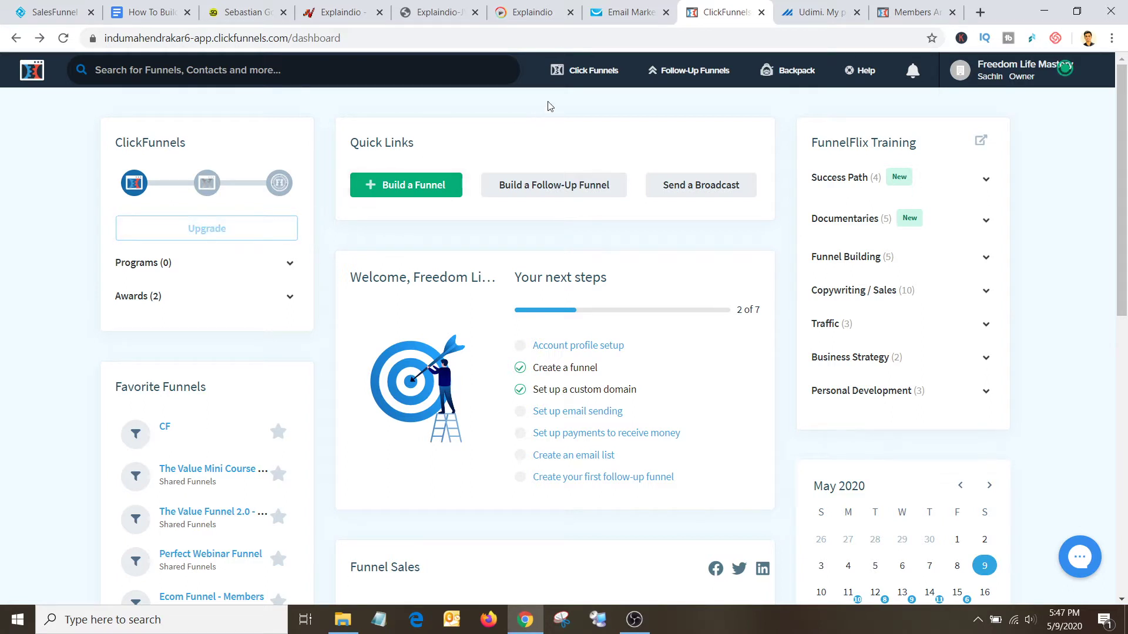
mouse_move(564, 73)
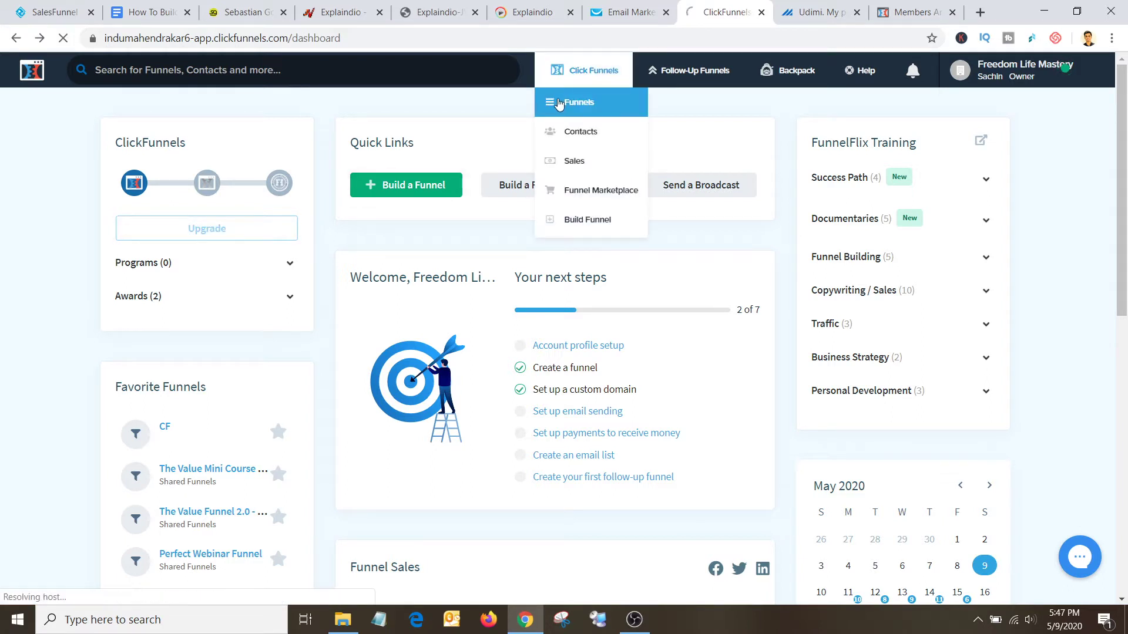
click(561, 104)
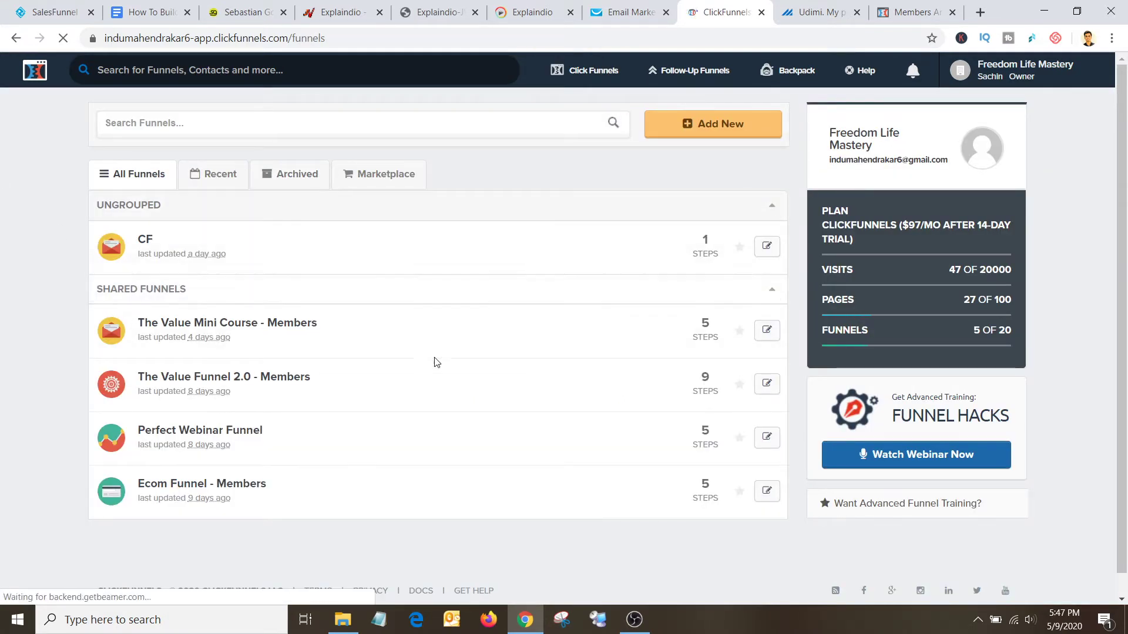
click(737, 129)
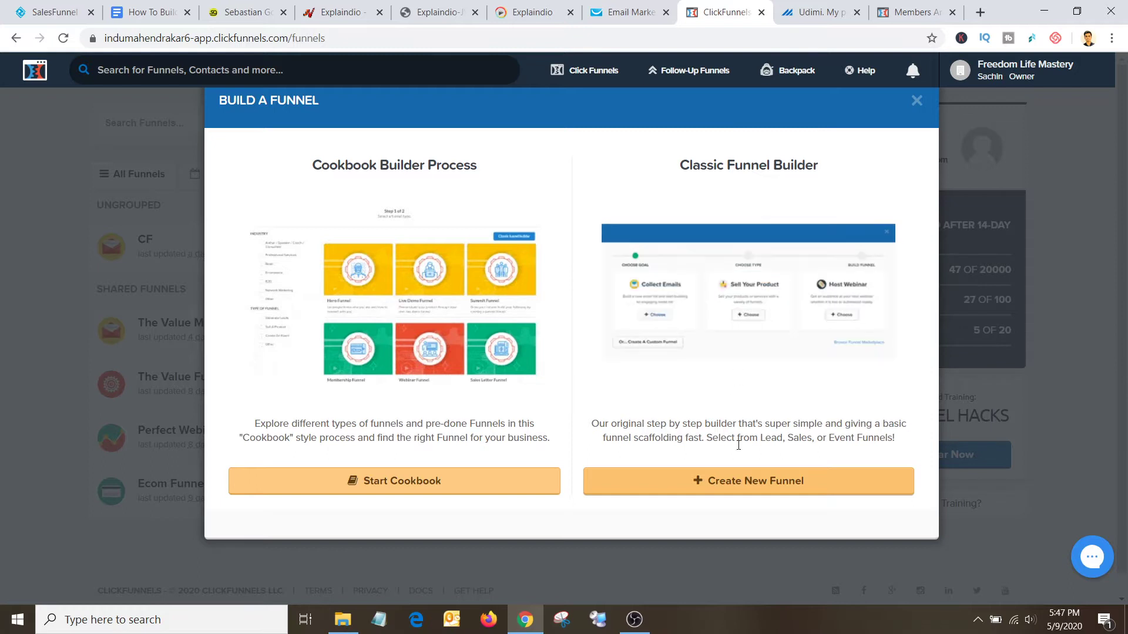
click(748, 479)
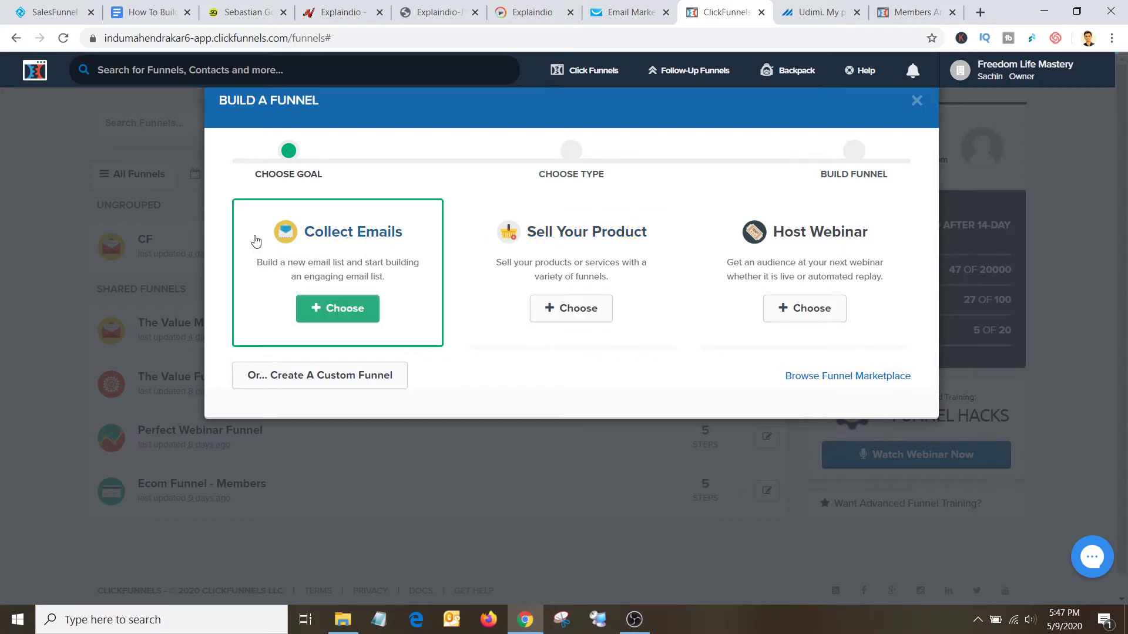
Step: Consult the Funnel Steps diagram and build a Collect Emails funnel in ClickFunnels named Explaindio Demo
click(53, 11)
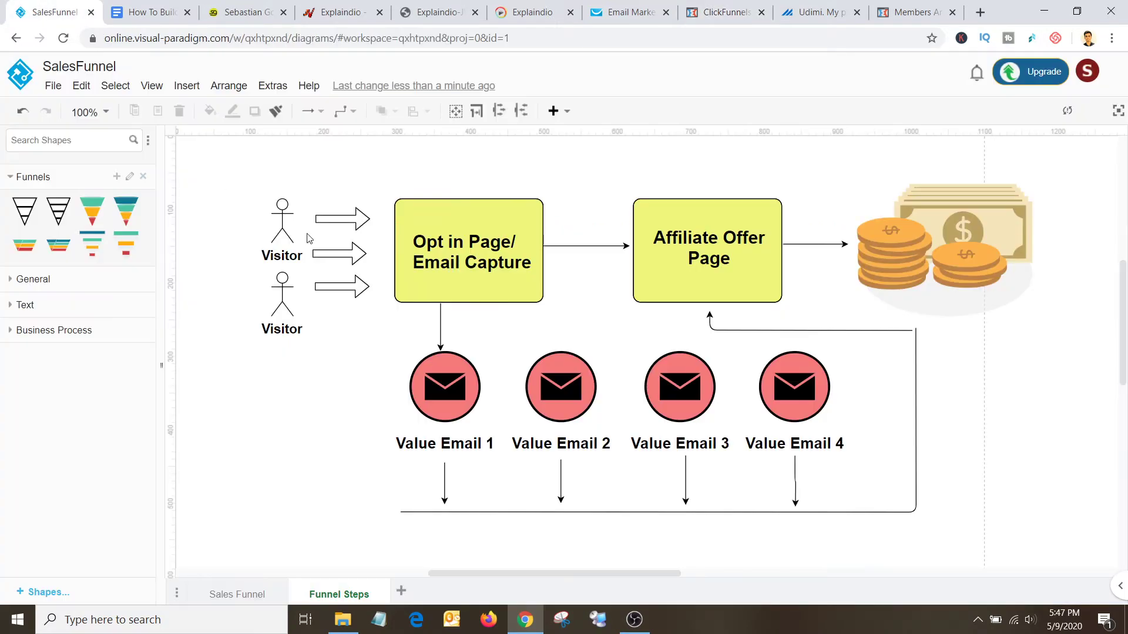
click(725, 11)
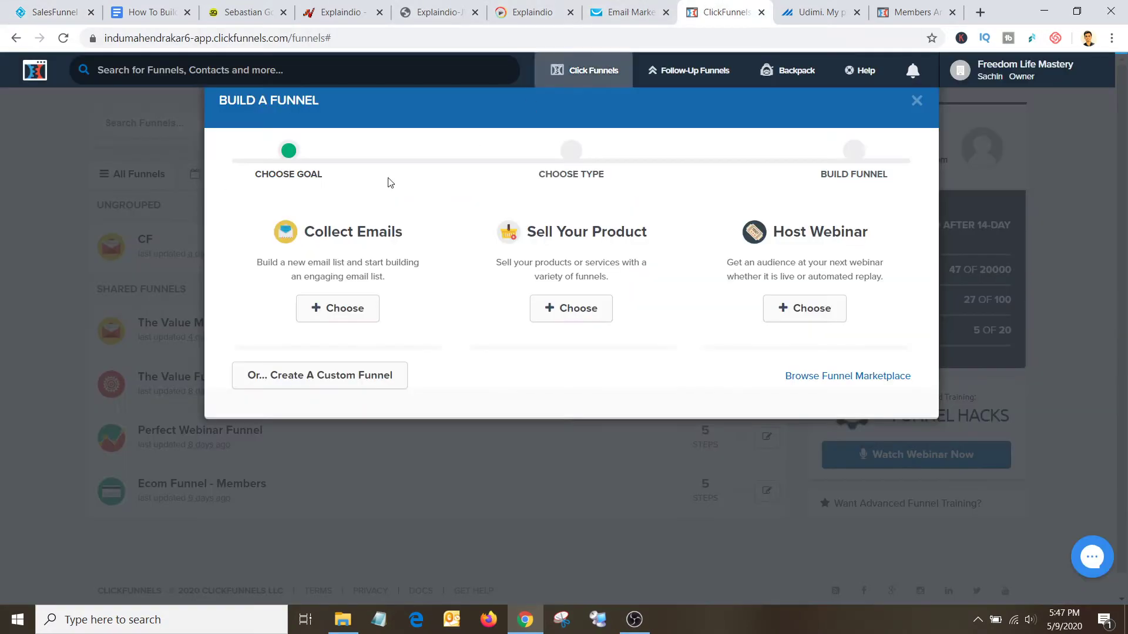
click(341, 303)
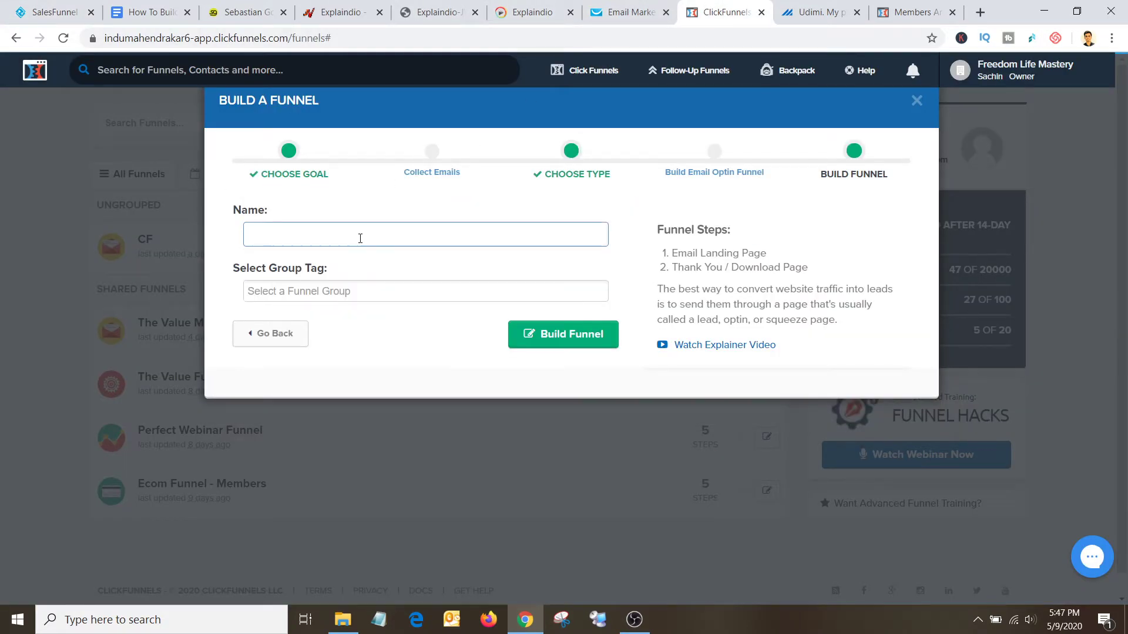
text(E)
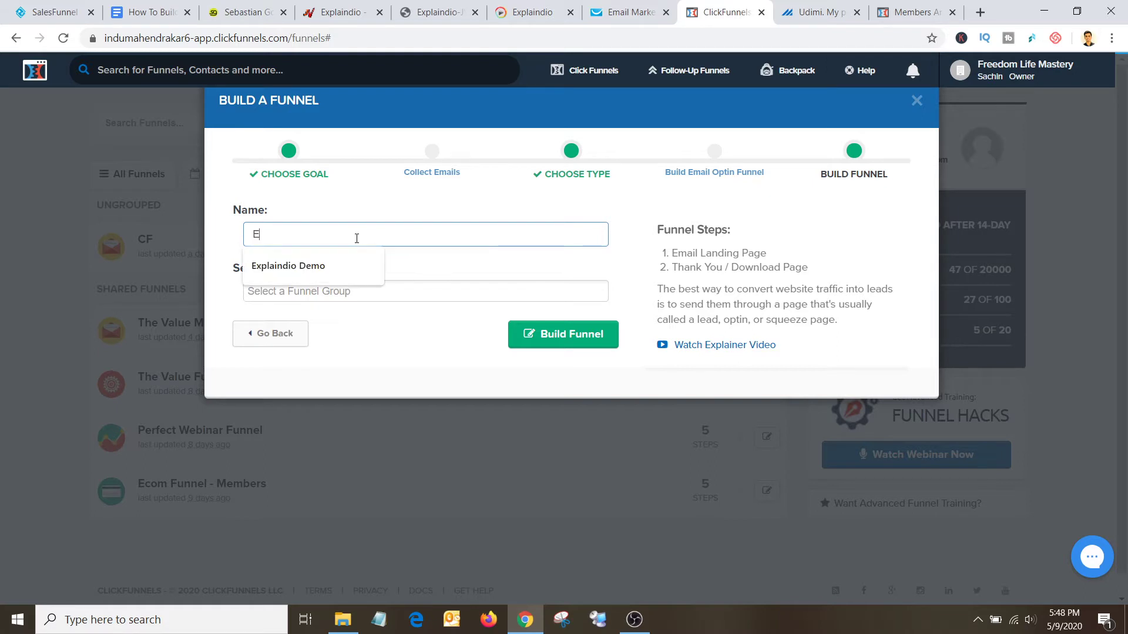
key(Down)
key(Return)
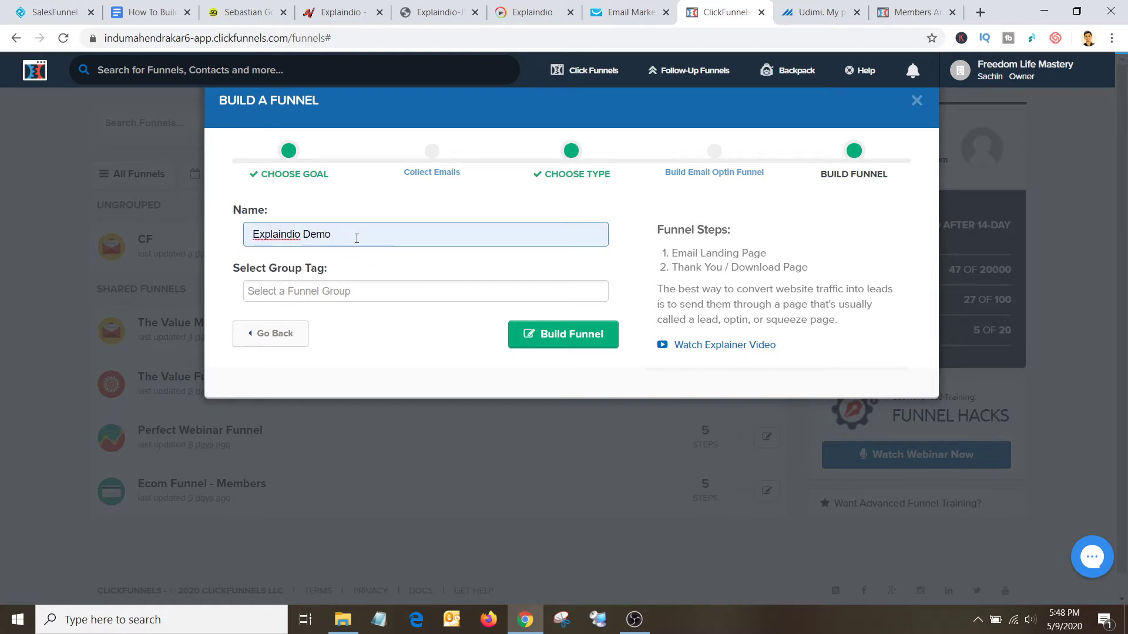
click(522, 334)
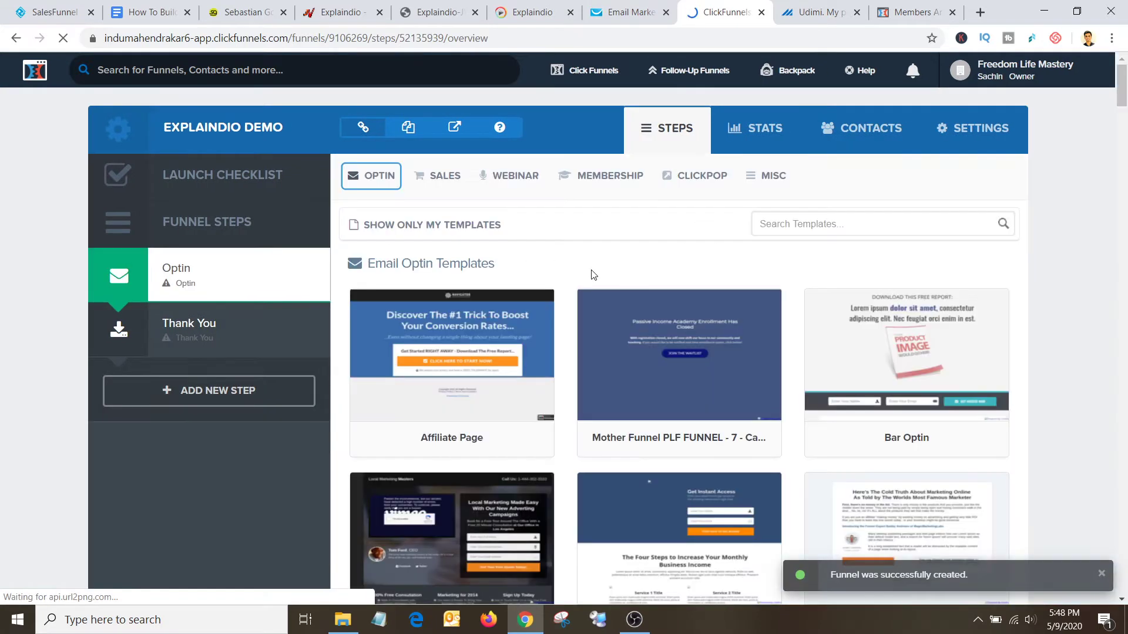
Step: Browse the email optin templates and apply the Action 2 Step Optin template to the Optin step
mouse_move(635, 340)
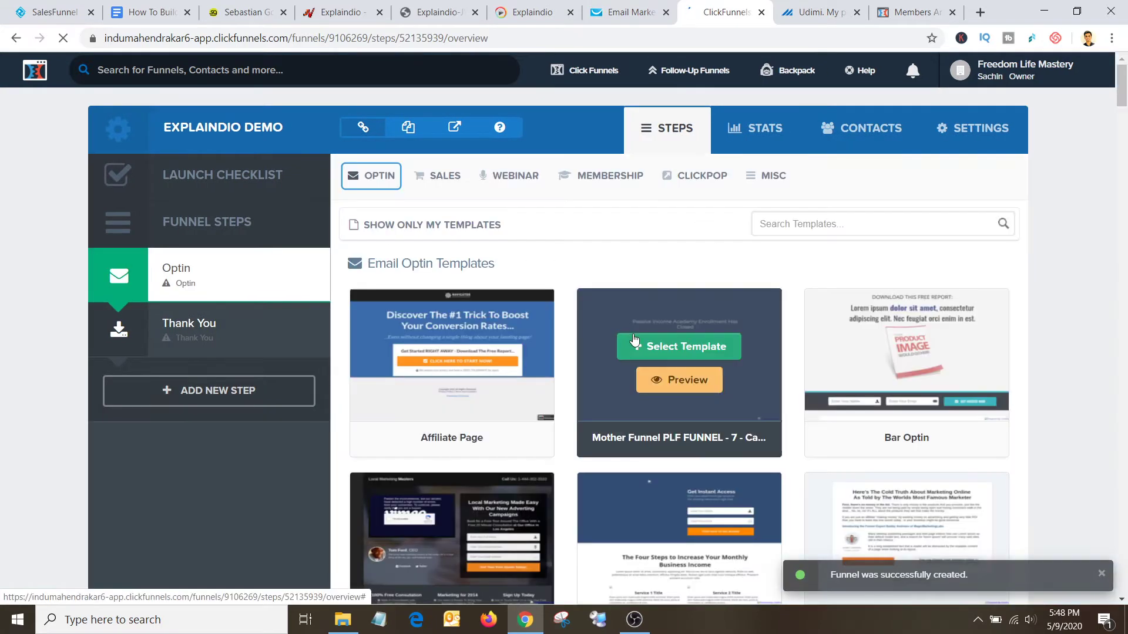
scroll(634, 340, down, 3)
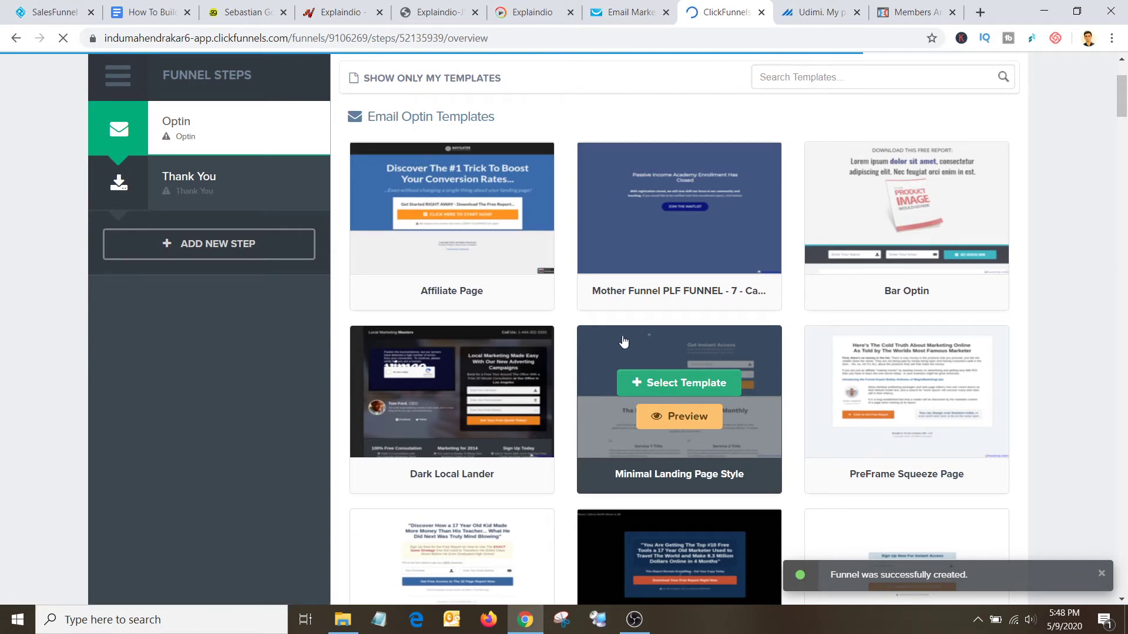
scroll(632, 340, down, 2)
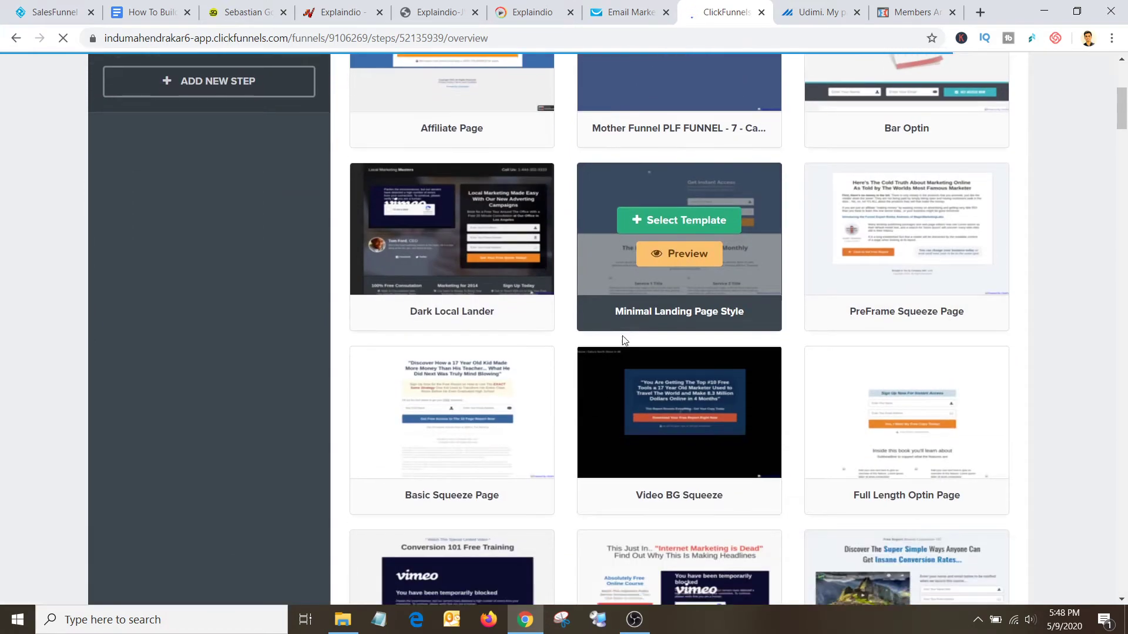
scroll(623, 340, down, 1)
scroll(826, 399, down, 2)
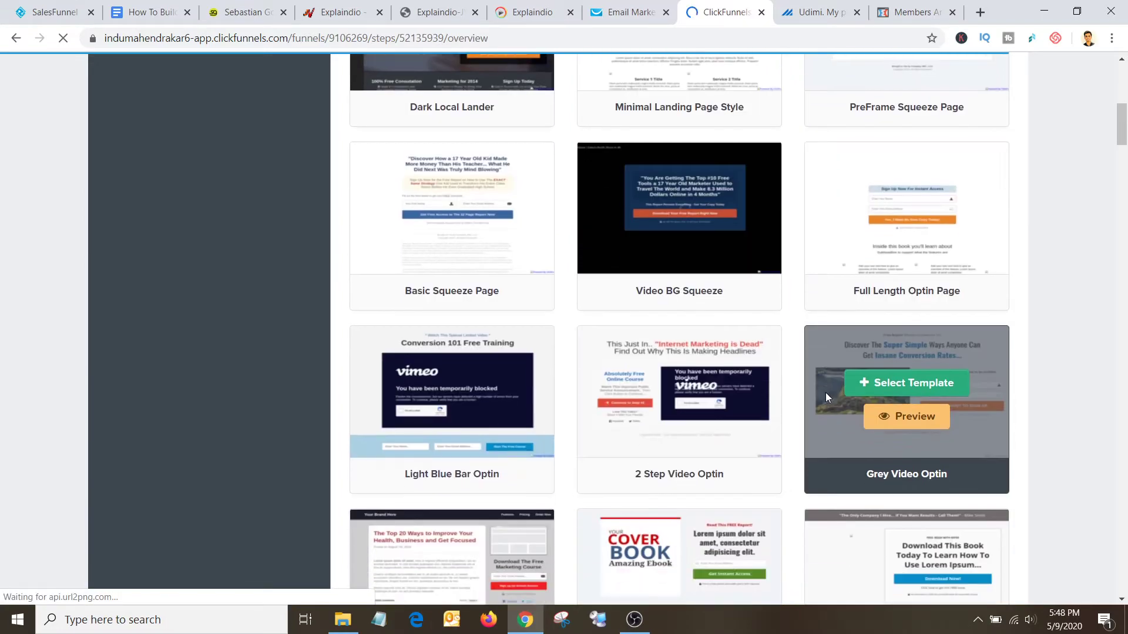
scroll(790, 436, down, 1)
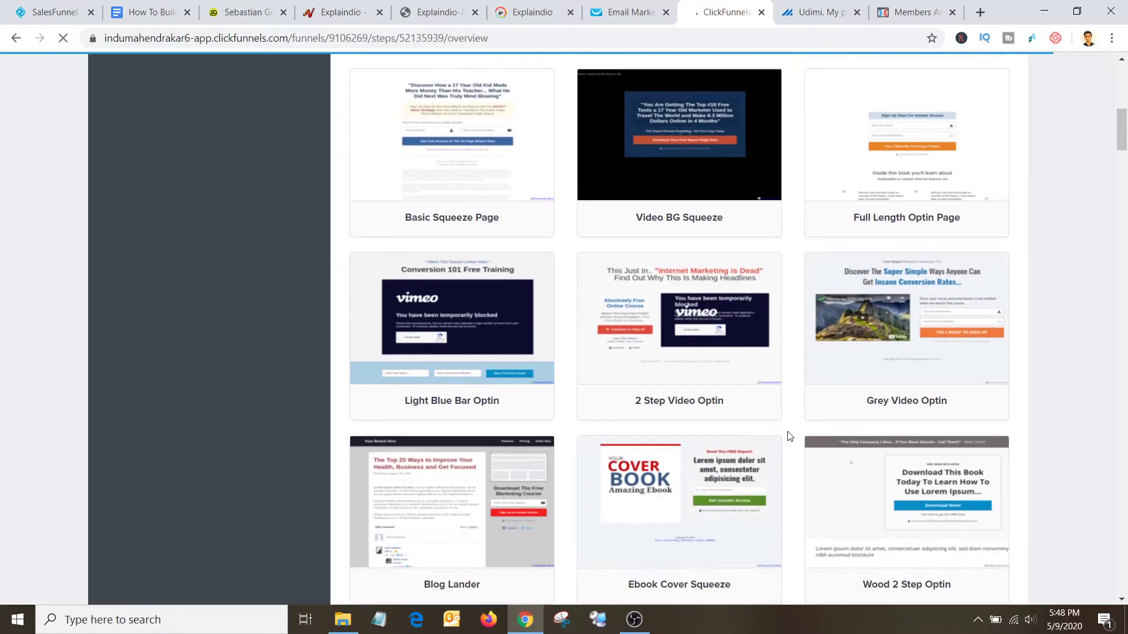
scroll(790, 436, down, 2)
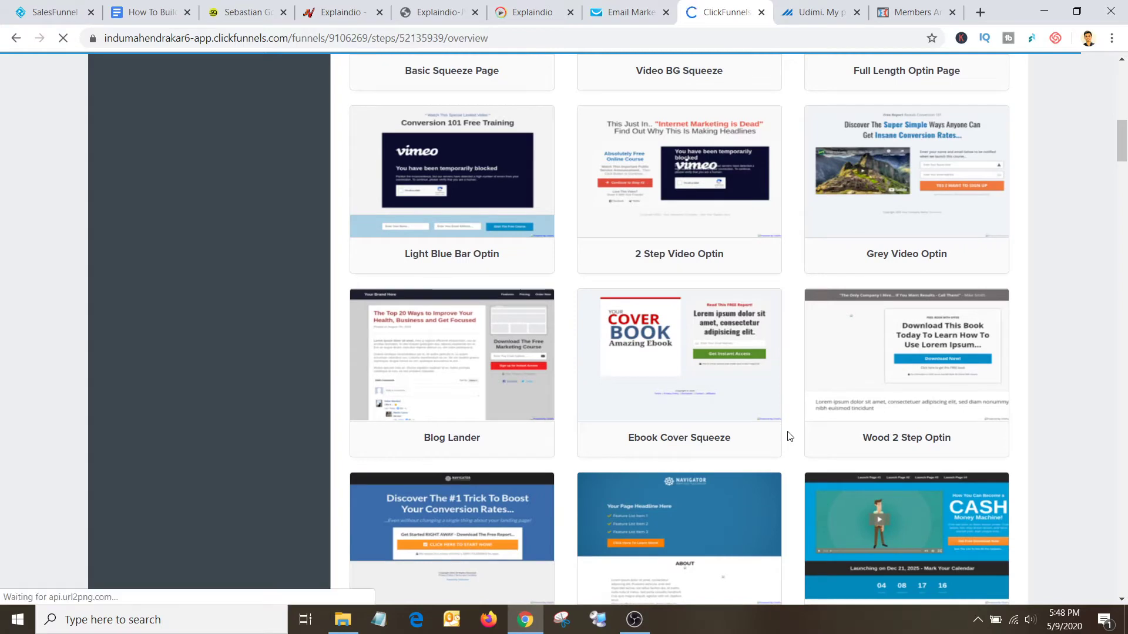
scroll(790, 435, down, 3)
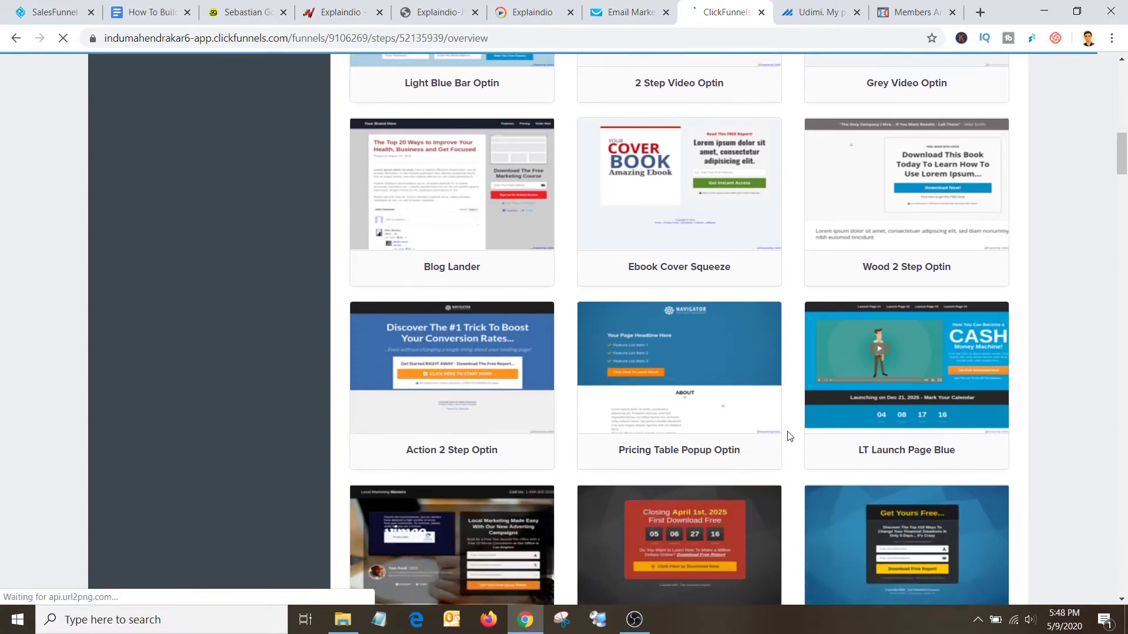
mouse_move(454, 401)
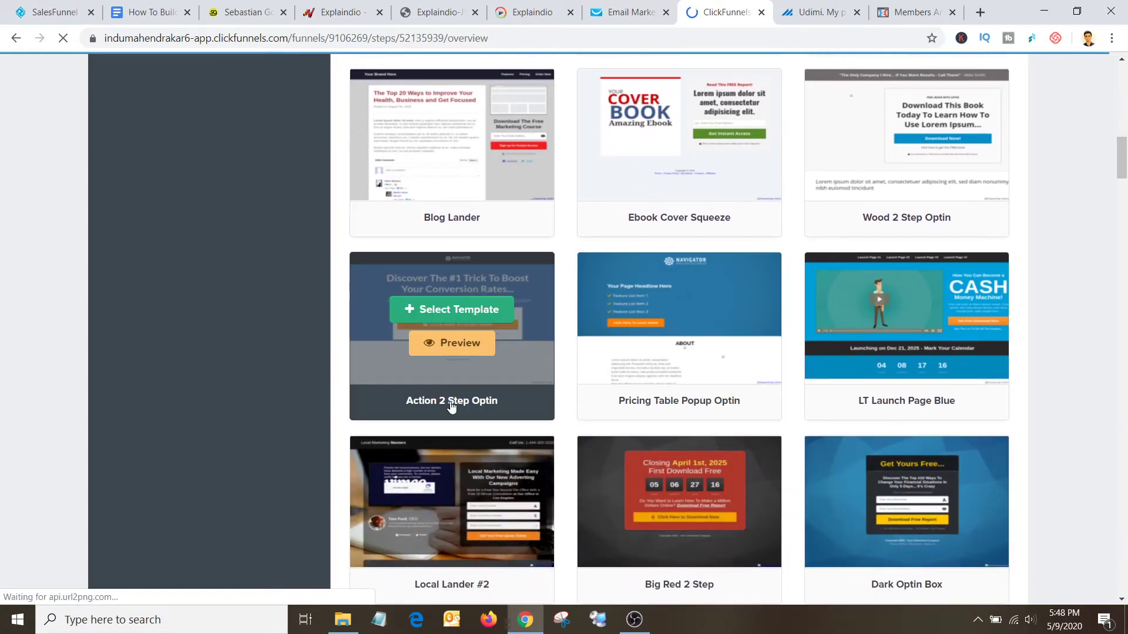
click(456, 305)
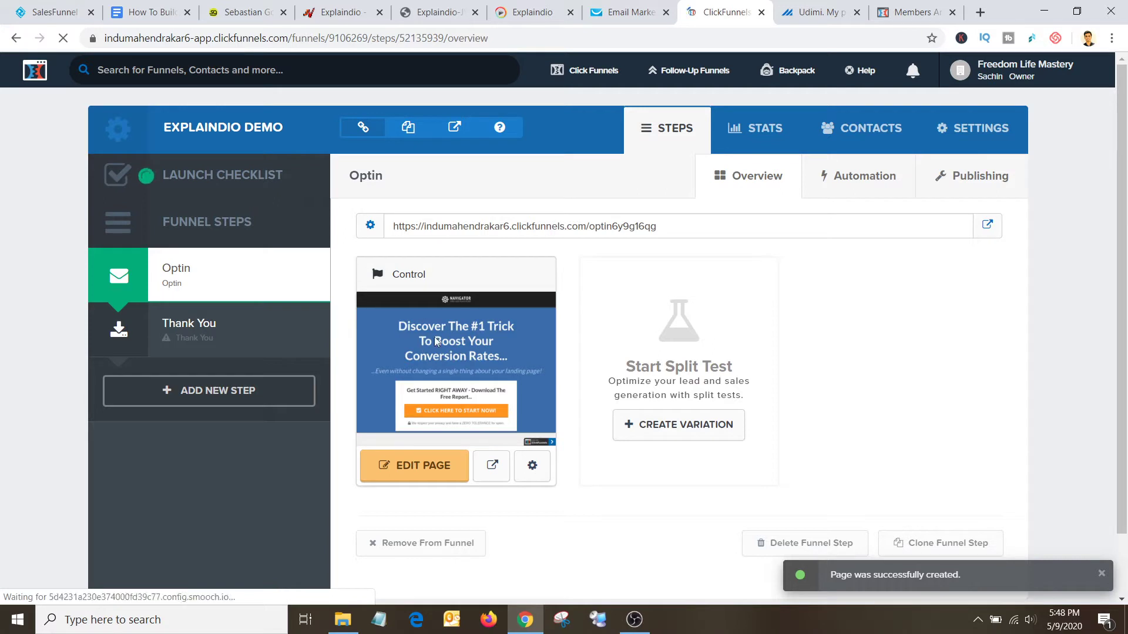
Step: Preview the live optin page in a new tab and close the preview
click(988, 231)
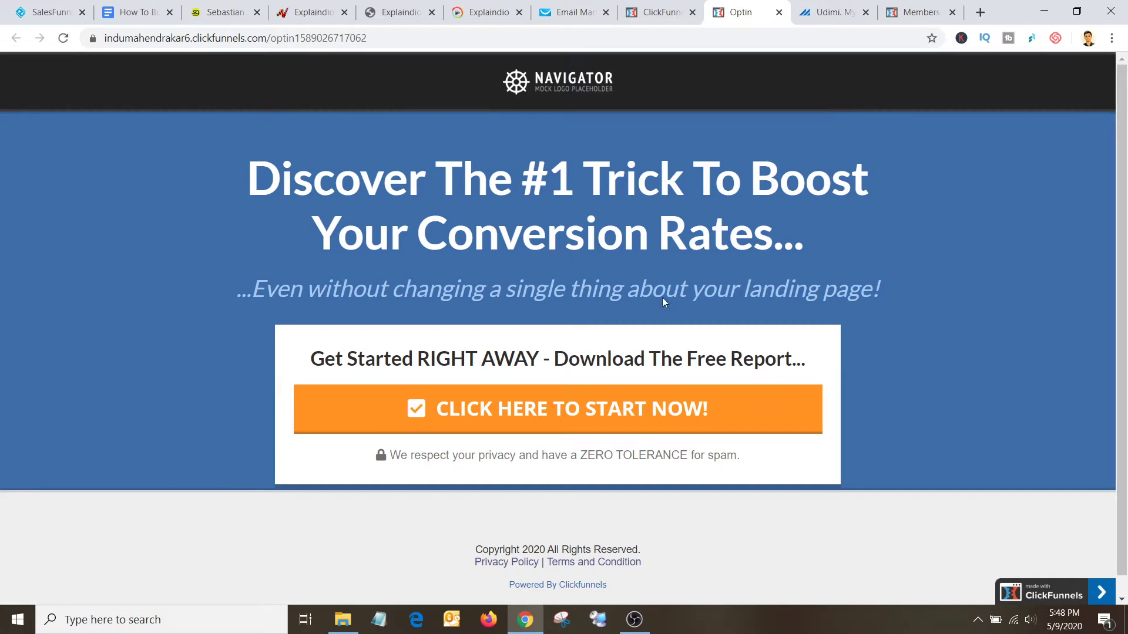
scroll(582, 245, down, 1)
scroll(582, 246, up, 1)
click(779, 12)
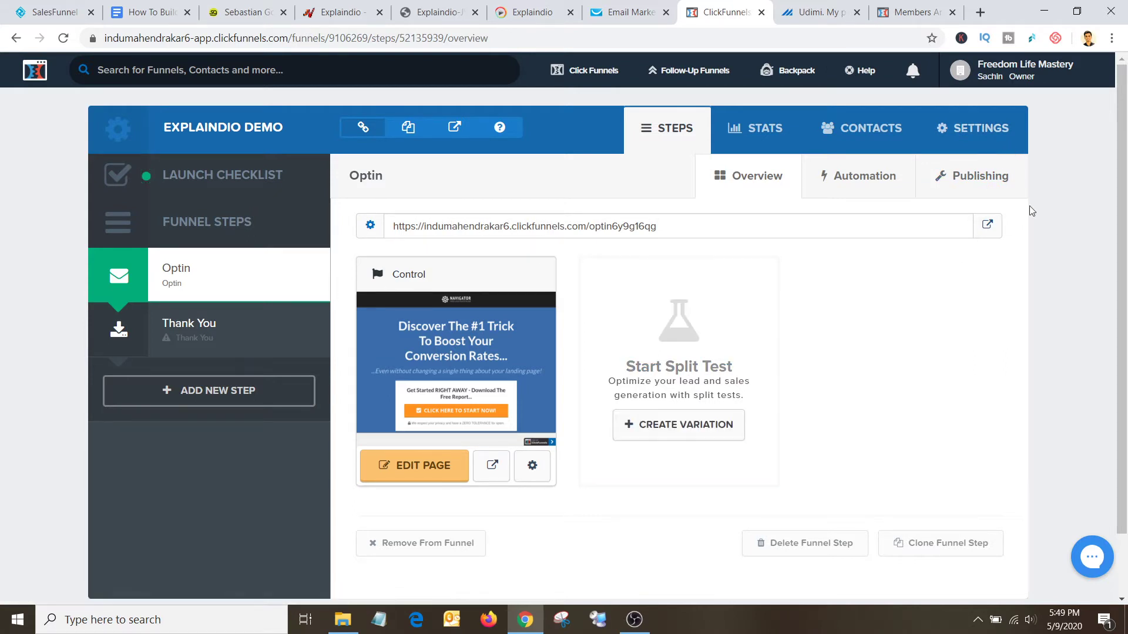
Step: Check where a domain is assigned in the funnel's settings and return to the Optin step
click(993, 134)
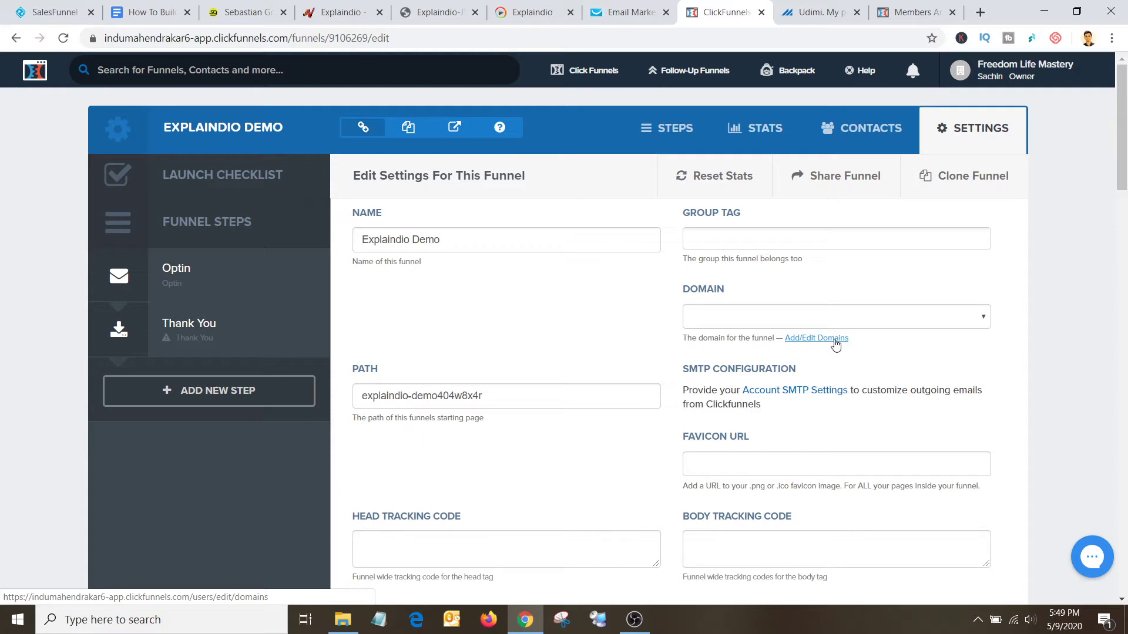
mouse_move(617, 91)
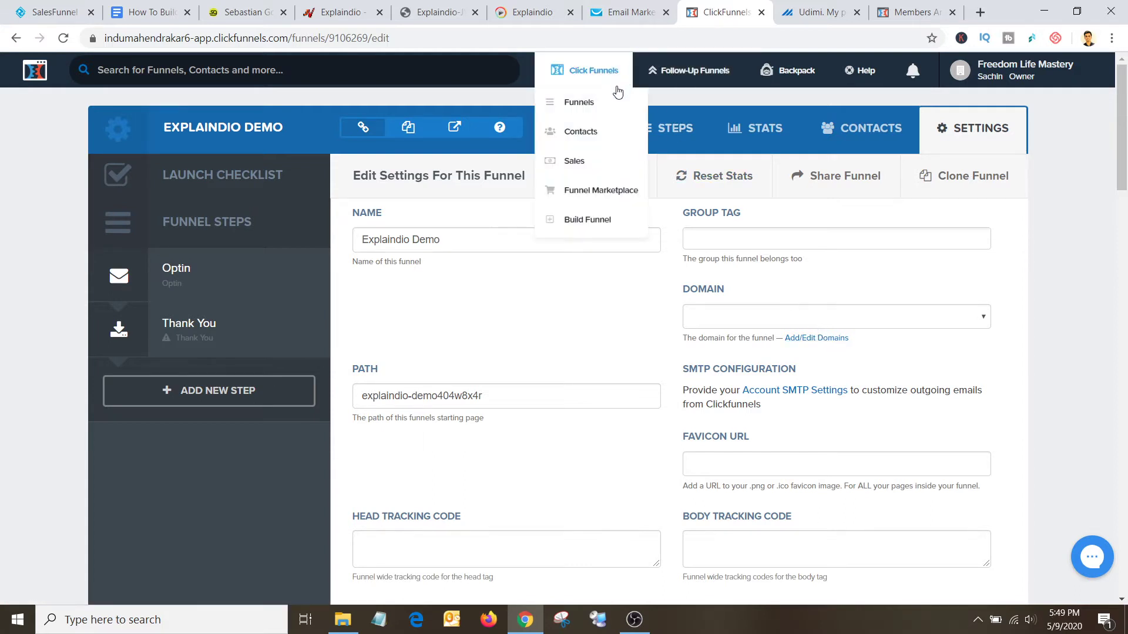
click(229, 275)
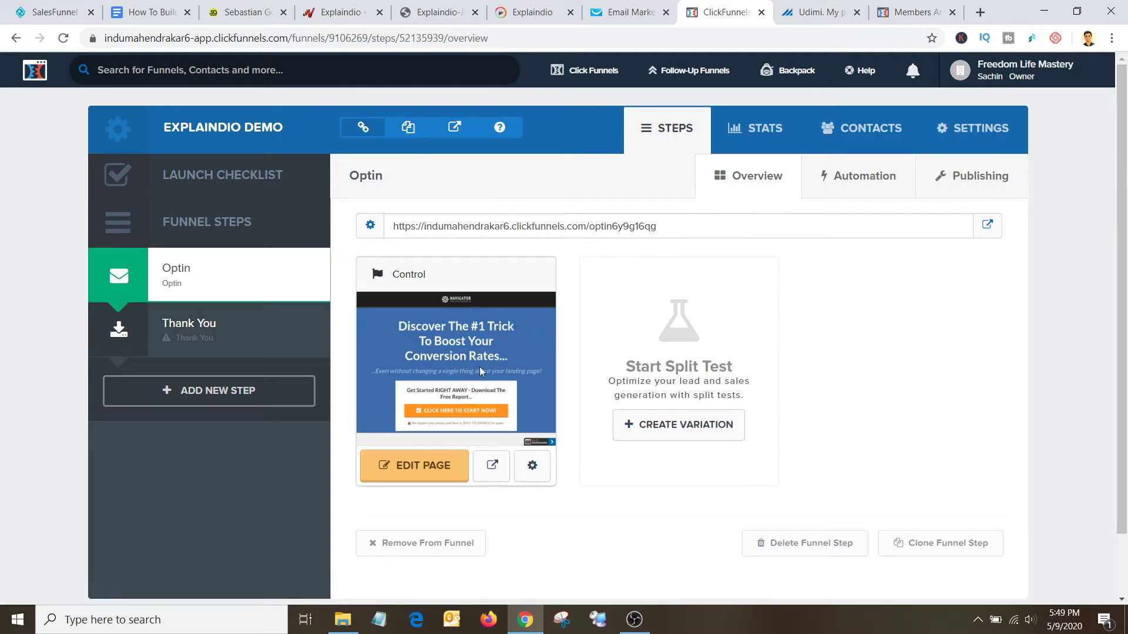
Step: Open the Optin page for editing and delete the header section with the placeholder logo
click(420, 473)
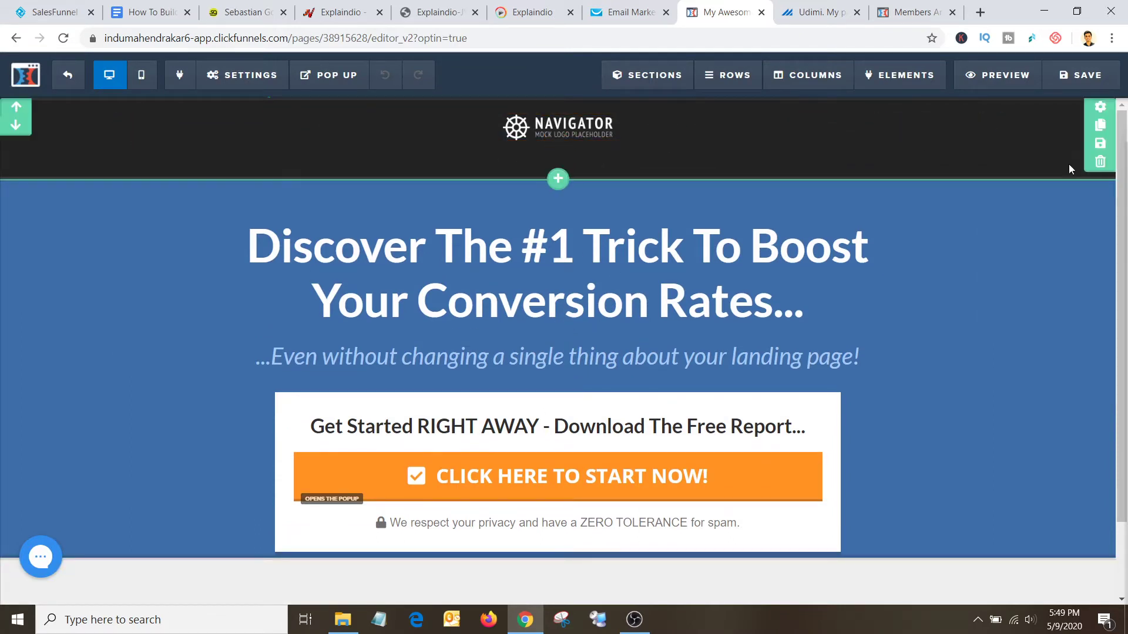
click(1095, 164)
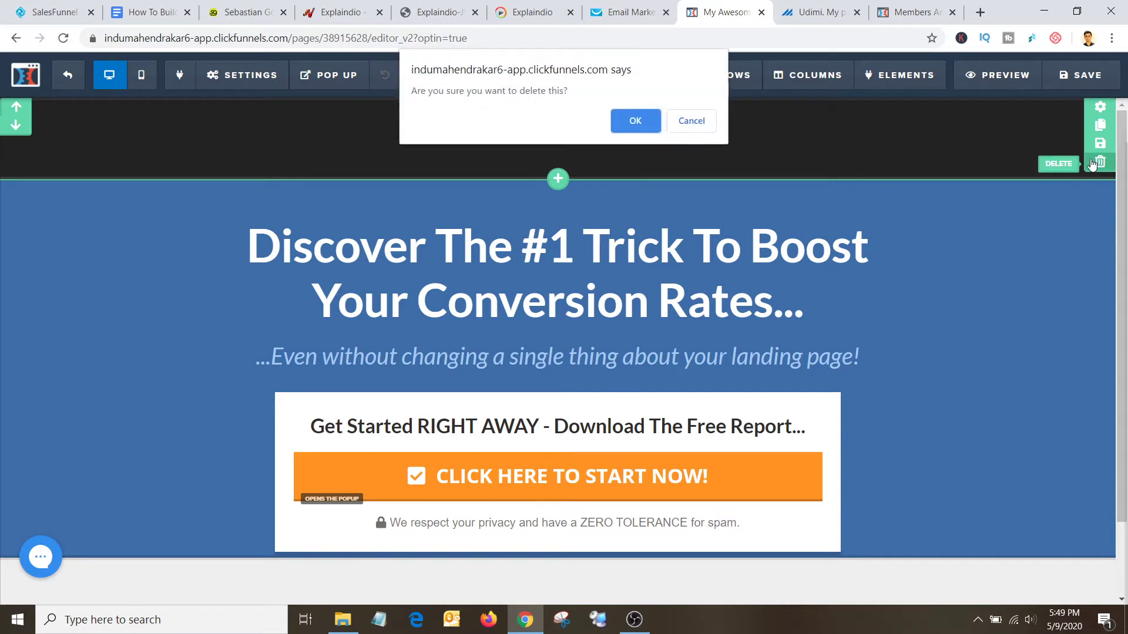
click(633, 119)
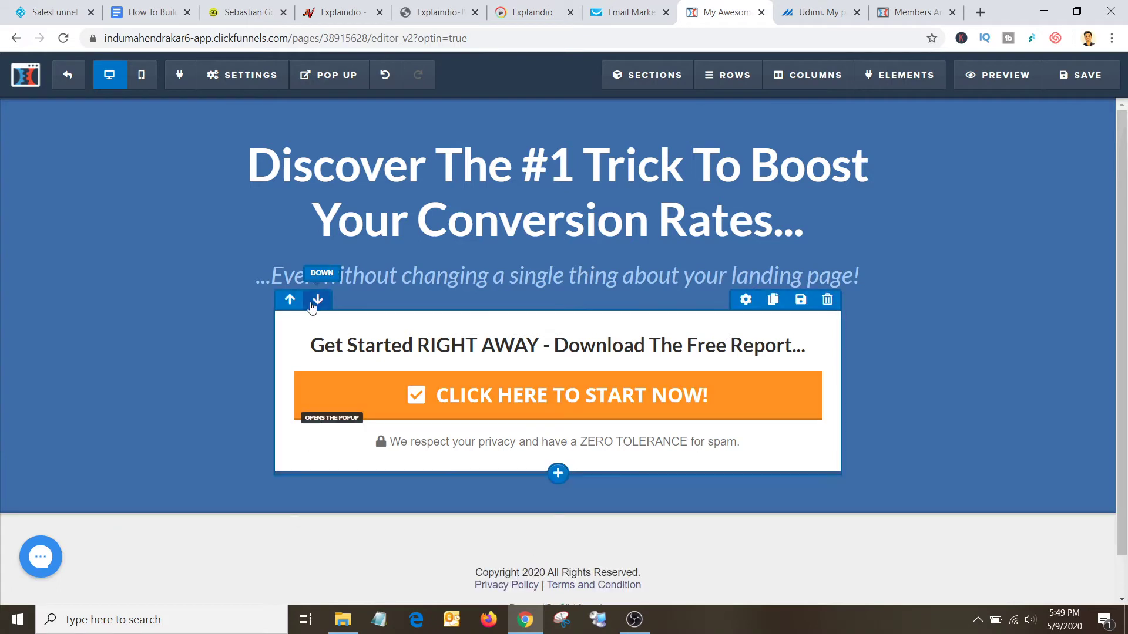
click(312, 305)
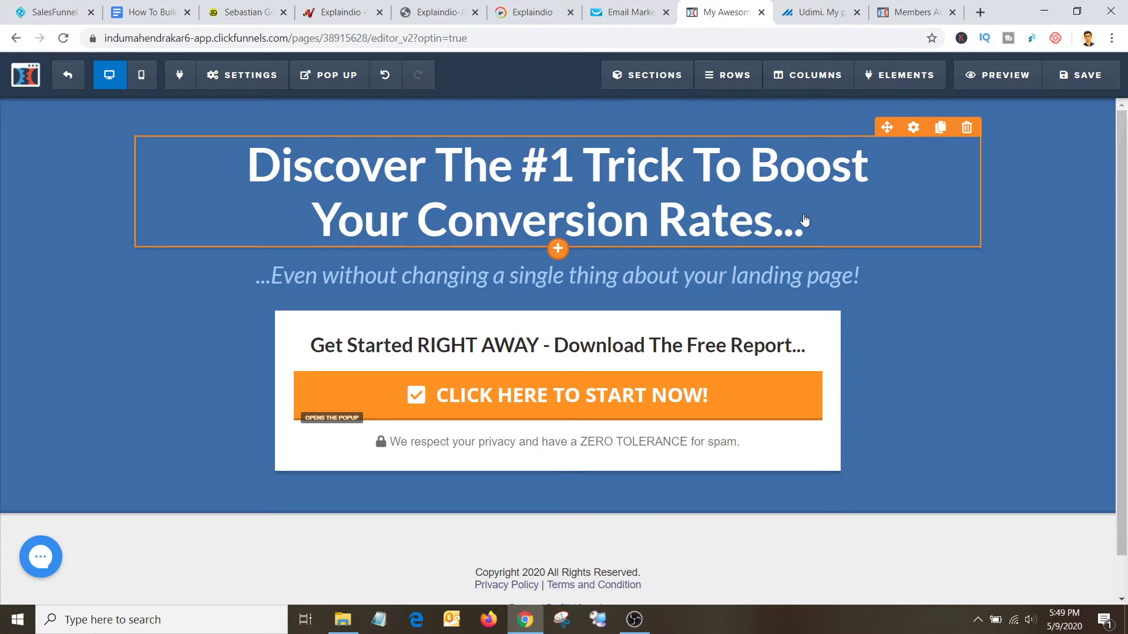
Step: Copy the main headline from the Explaindio sales page and replace the opt-in page's headline with it
click(427, 18)
click(506, 12)
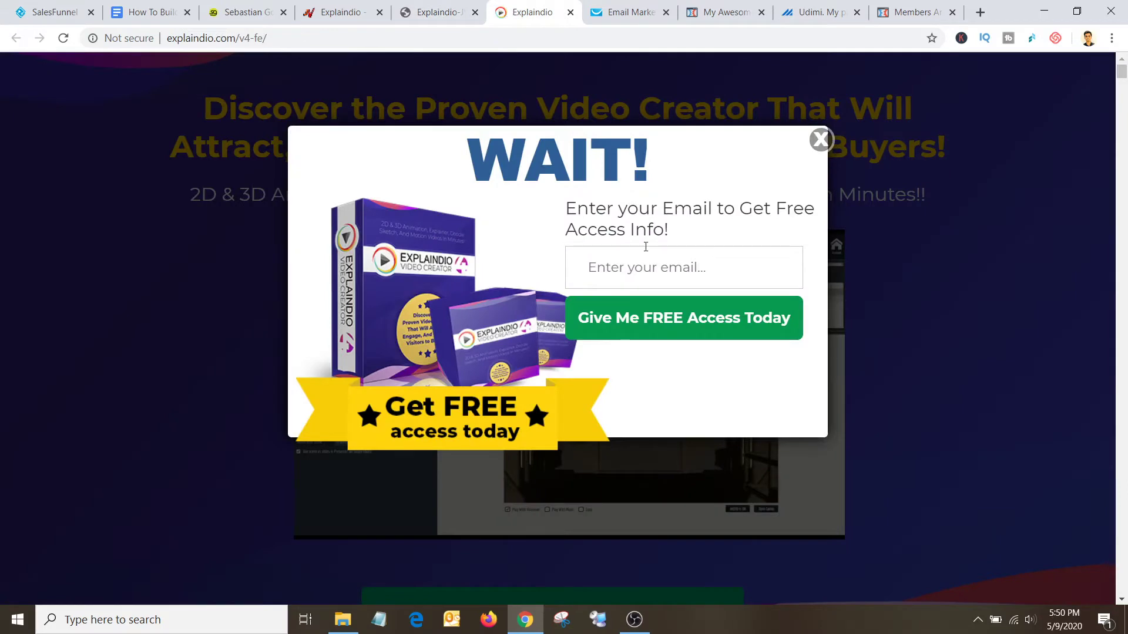
click(821, 140)
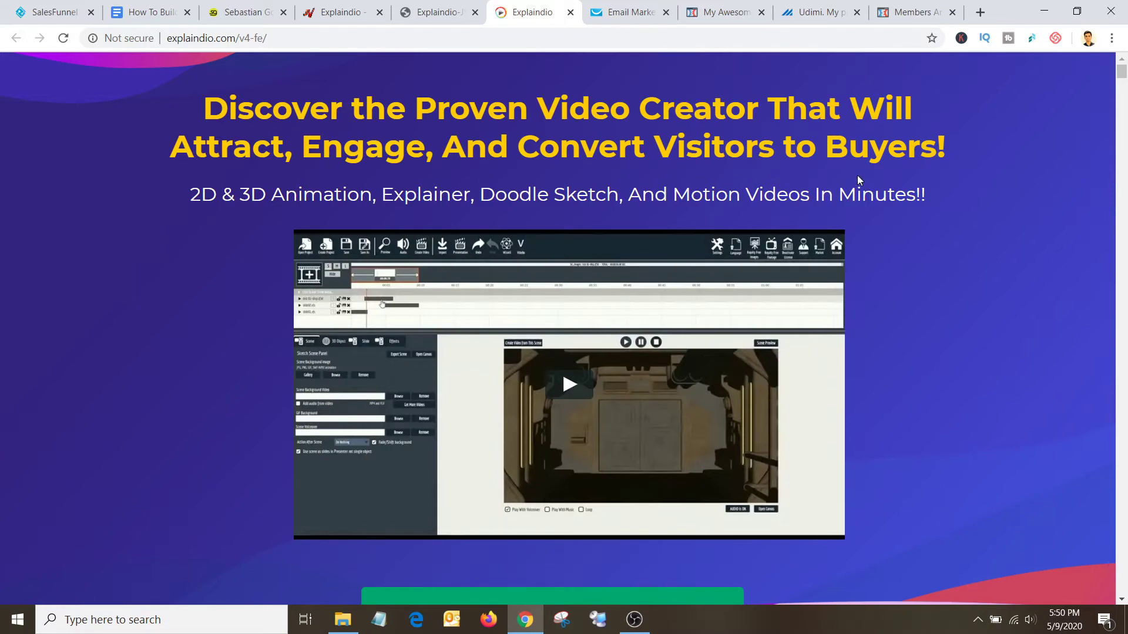
drag(945, 147, 211, 108)
key(ctrl+c)
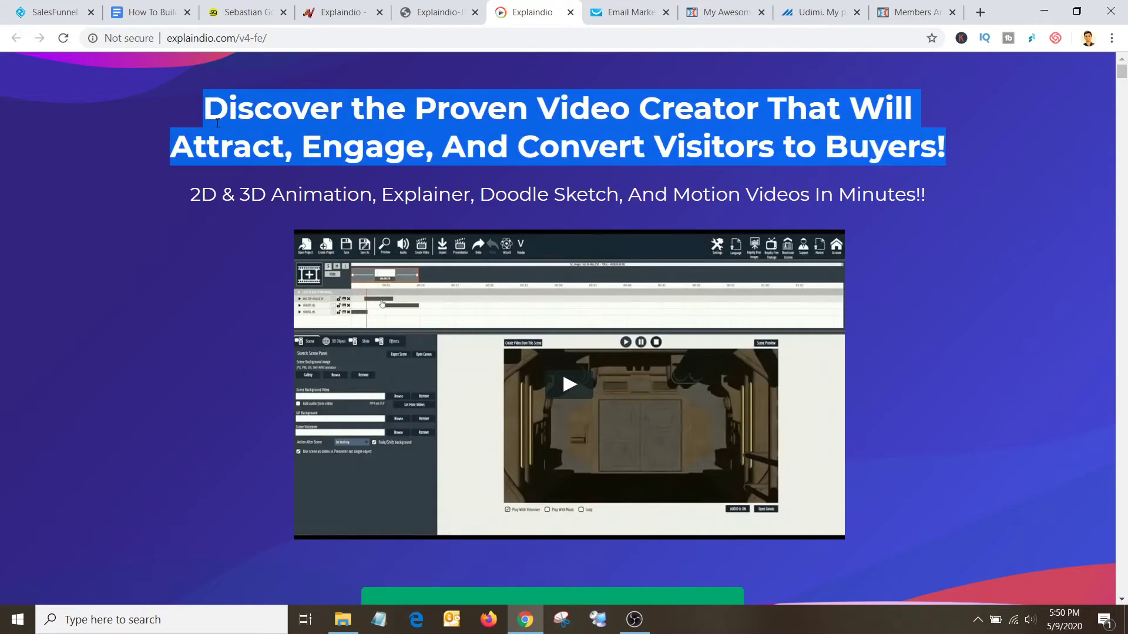
click(723, 12)
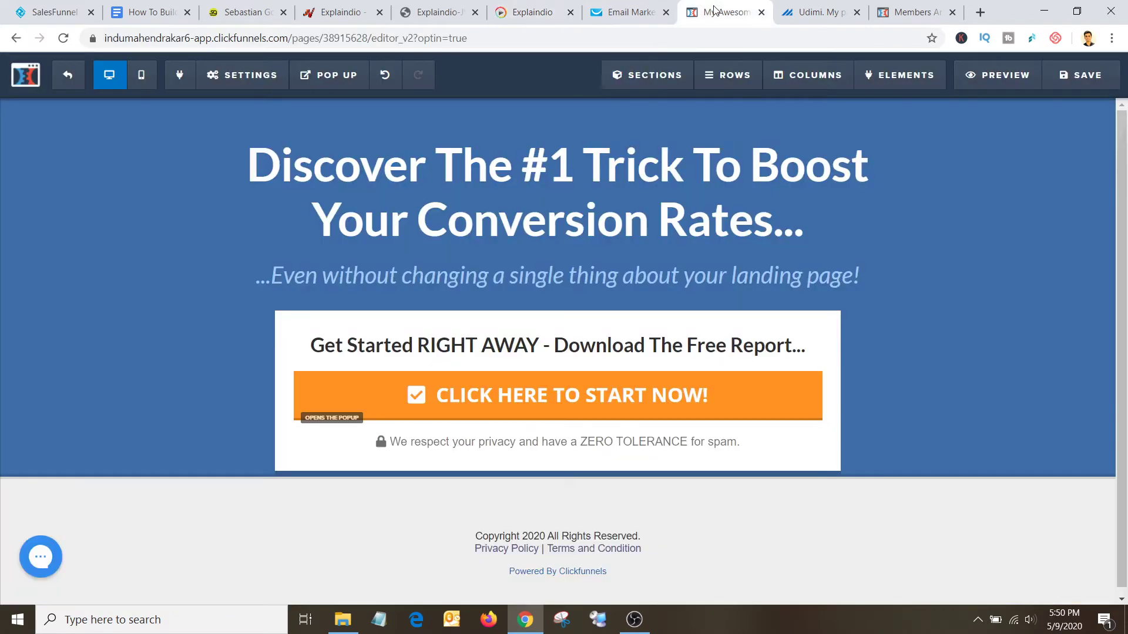
double_click(597, 205)
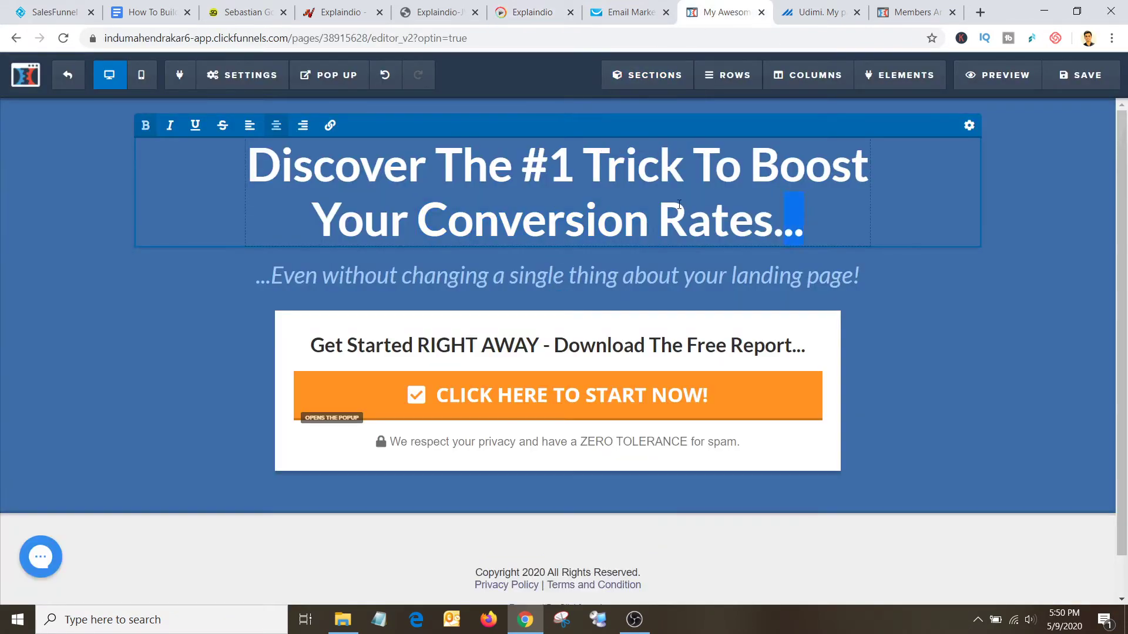
key(ctrl+v)
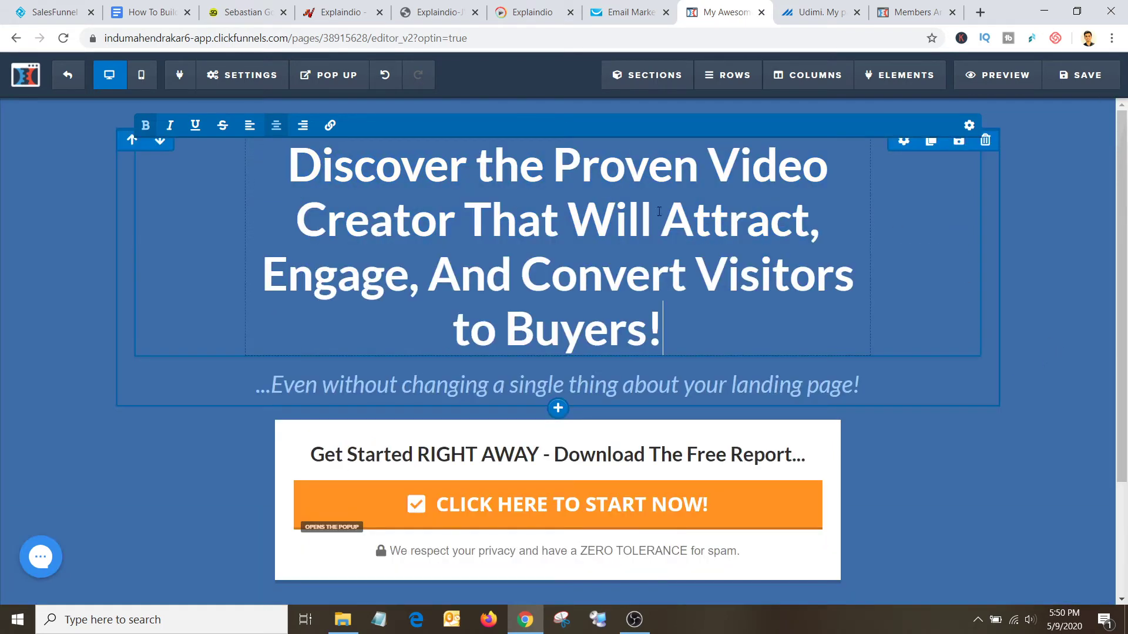
Step: Set the opt-in page headline's font size to 46
click(968, 126)
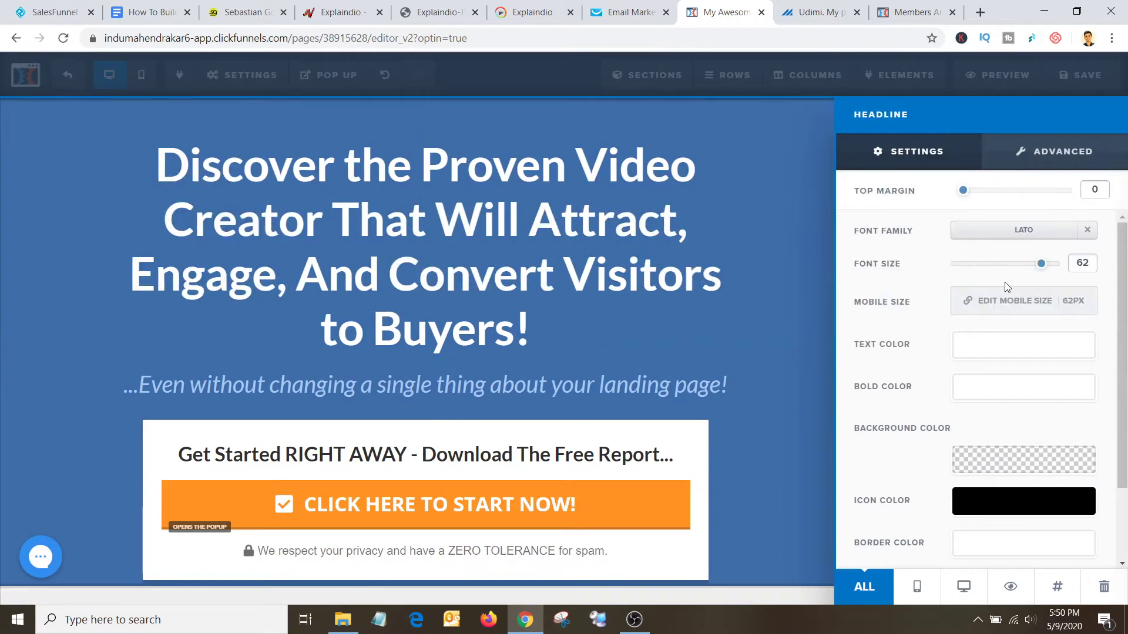
drag(1041, 263, 1013, 266)
scroll(994, 391, down, 2)
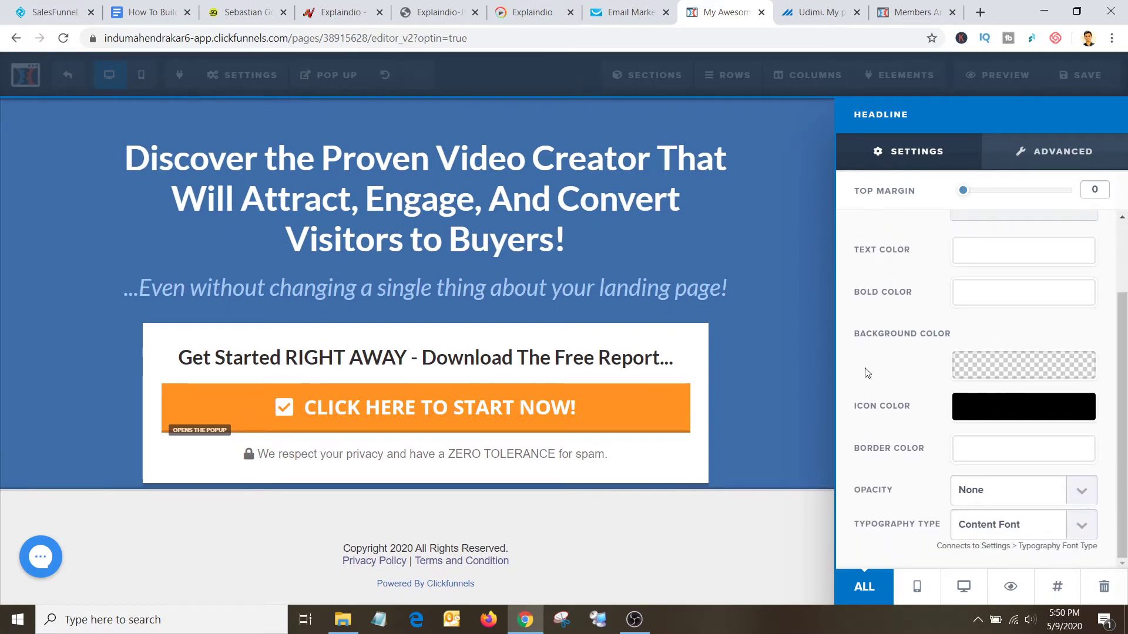
scroll(869, 370, up, 2)
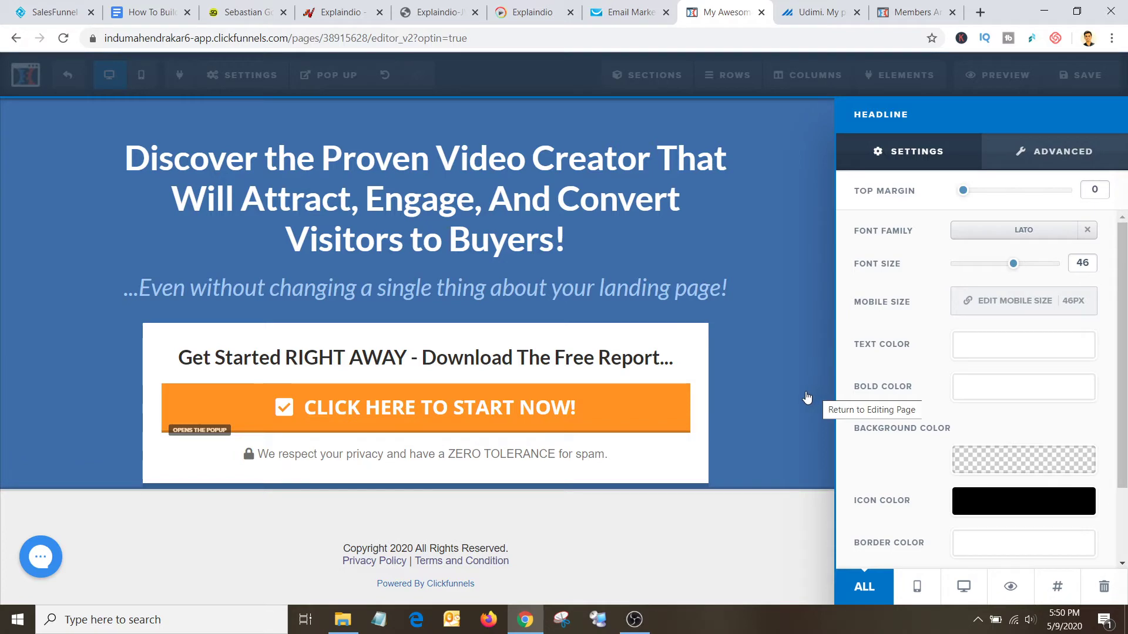
click(808, 374)
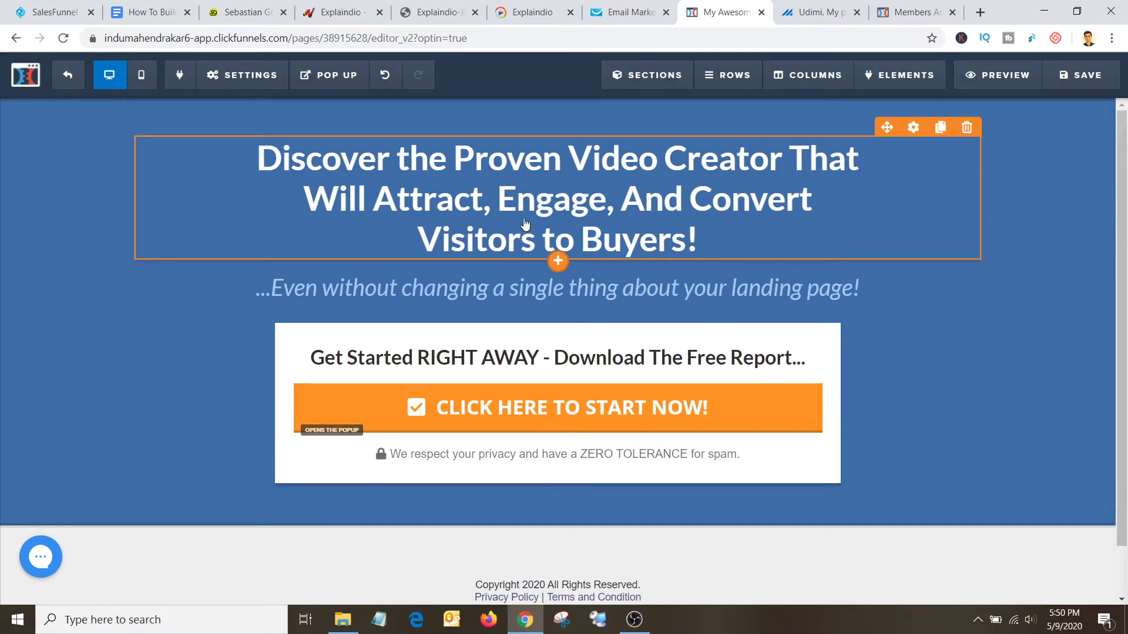
Step: Replace the opt-in page's subheadline with the Explaindio sales page line "2D & 3D Animation, Explainer, Doodle Sketch, And Motion Videos In Minutes!!"
click(530, 16)
click(965, 232)
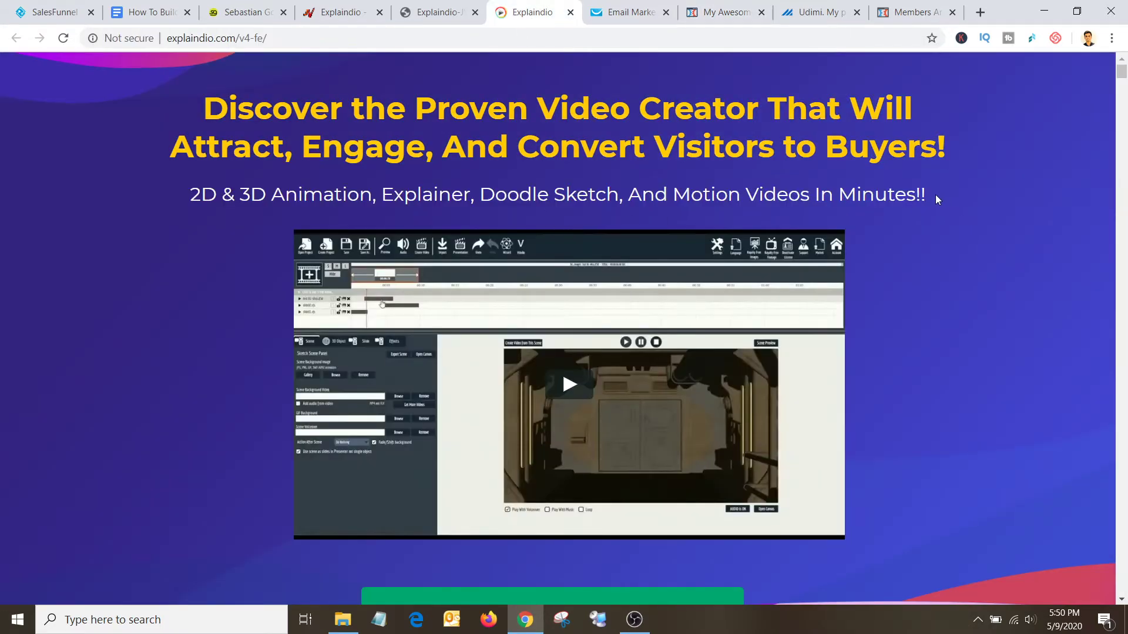
drag(938, 200, 194, 191)
key(ctrl+c)
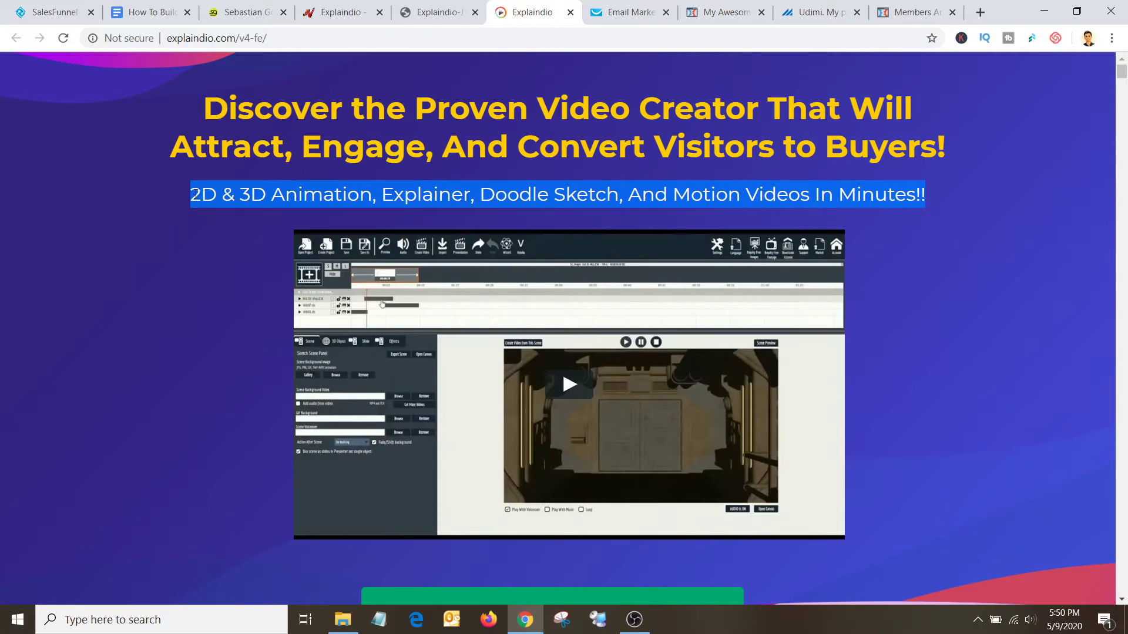
click(723, 13)
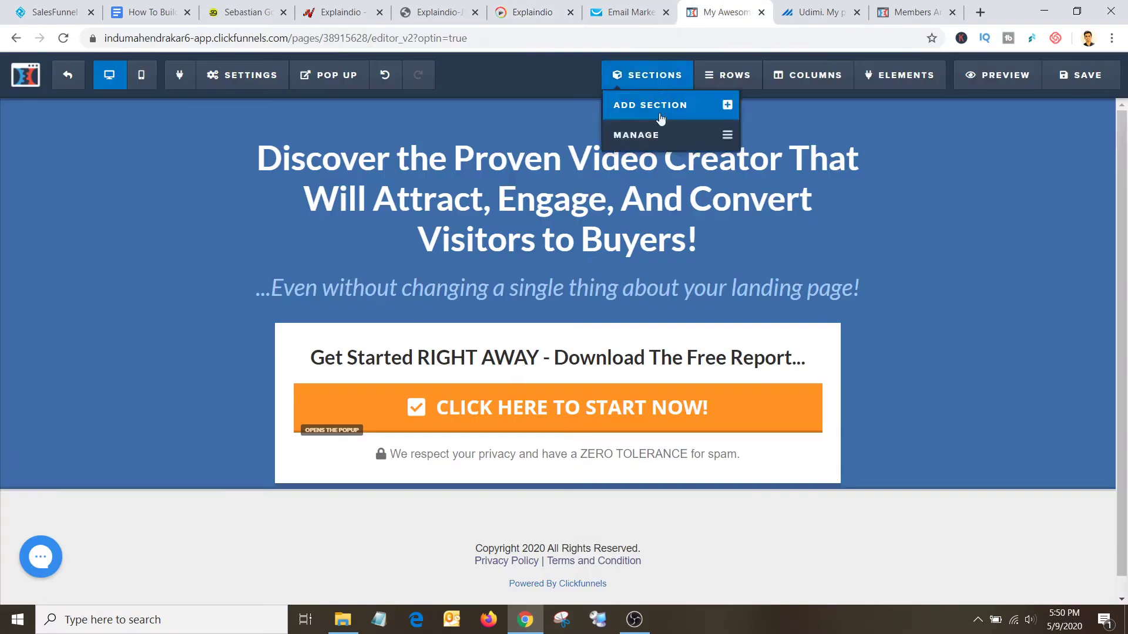
click(656, 281)
drag(863, 290, 270, 285)
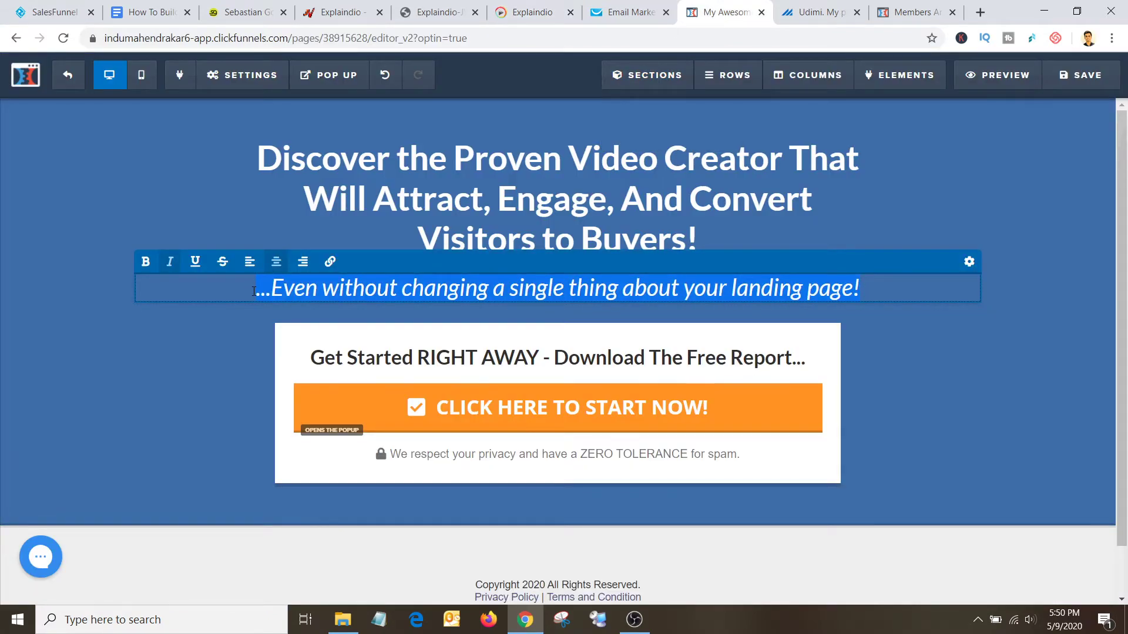
key(ctrl+v)
click(964, 399)
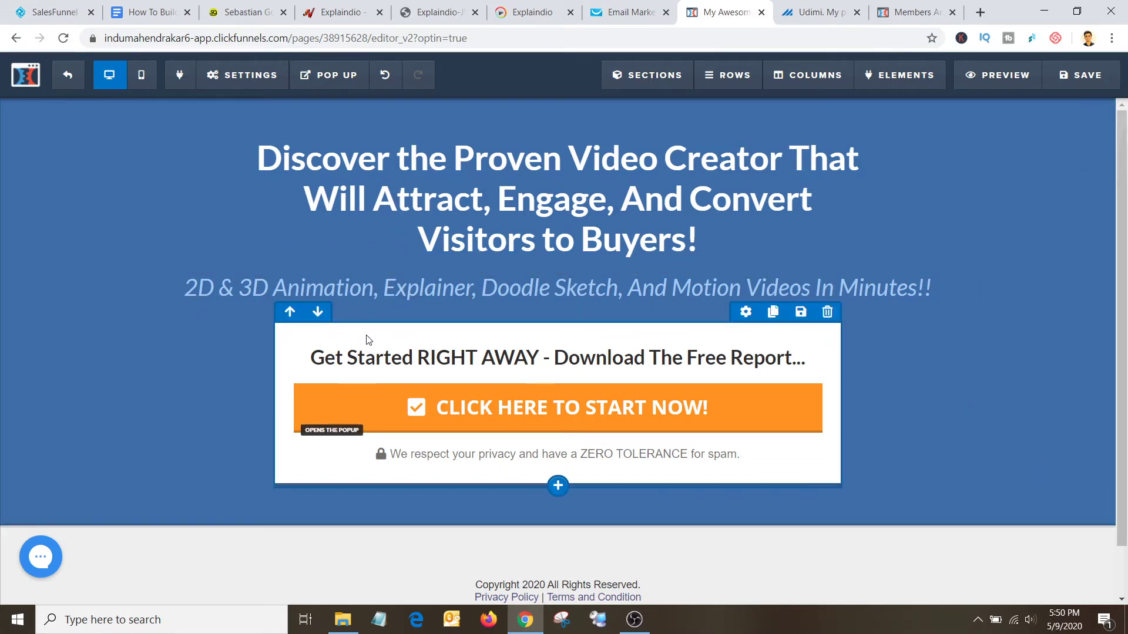
Step: Shorten the heading above the orange button to "Get Started RIGHT AWAY"
click(733, 363)
drag(804, 359, 542, 355)
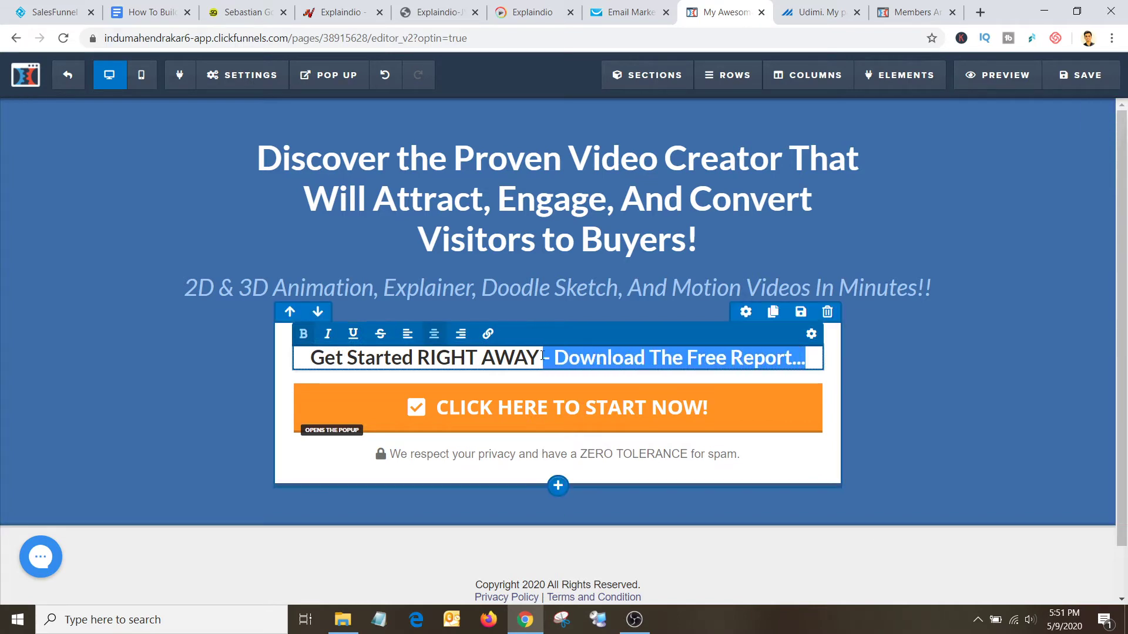
key(BackSpace)
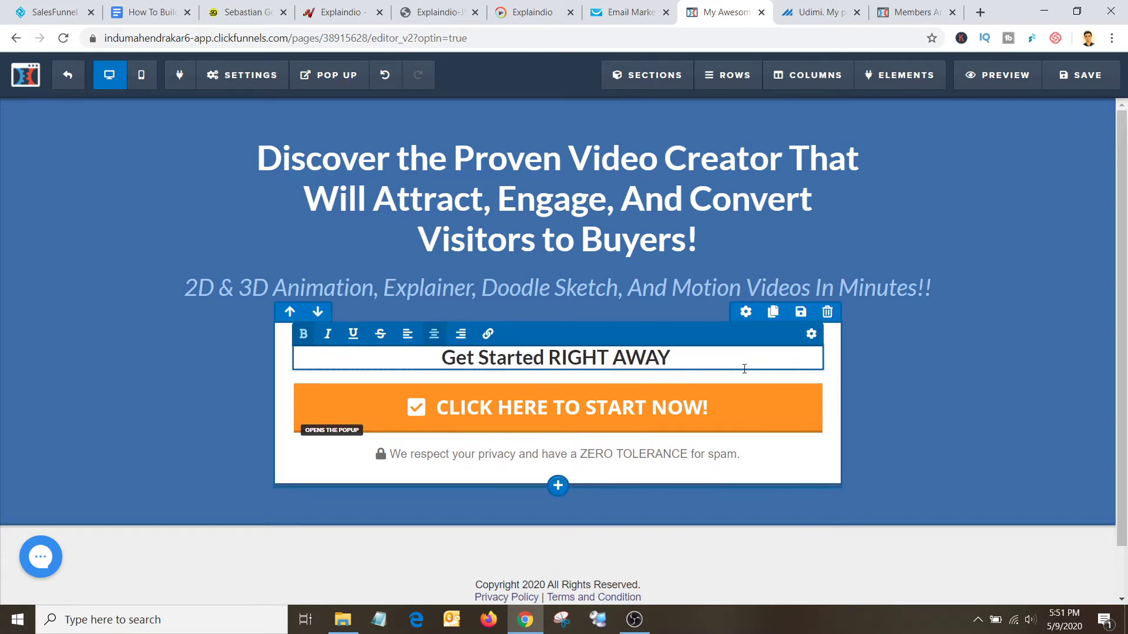
click(891, 403)
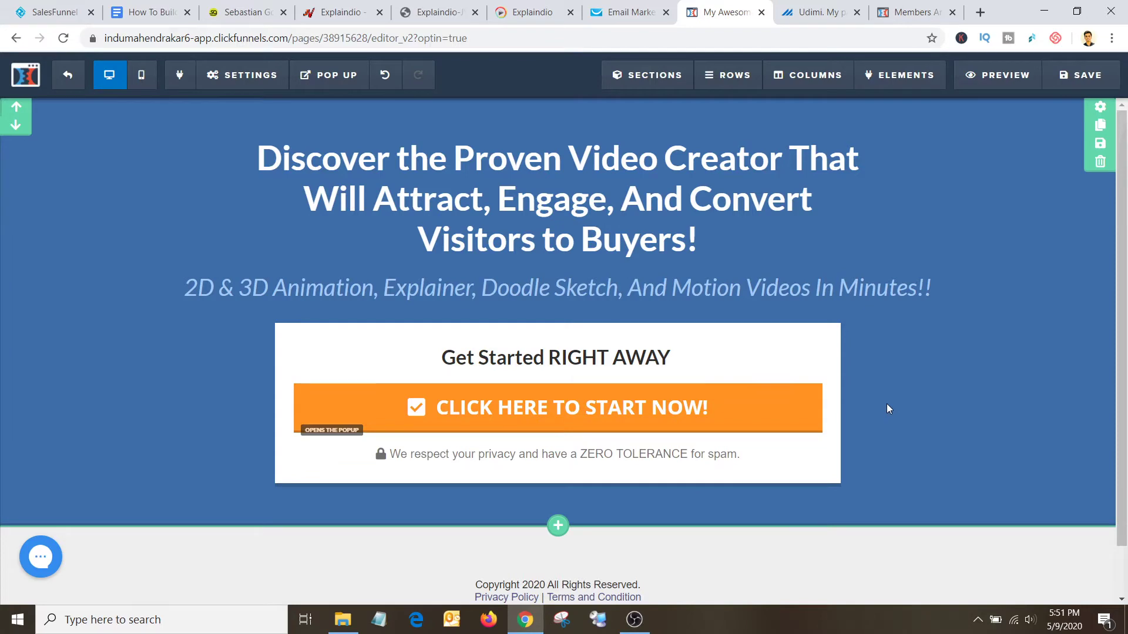
Step: Check which action is assigned to the orange "CLICK HERE TO START NOW!" button
click(646, 415)
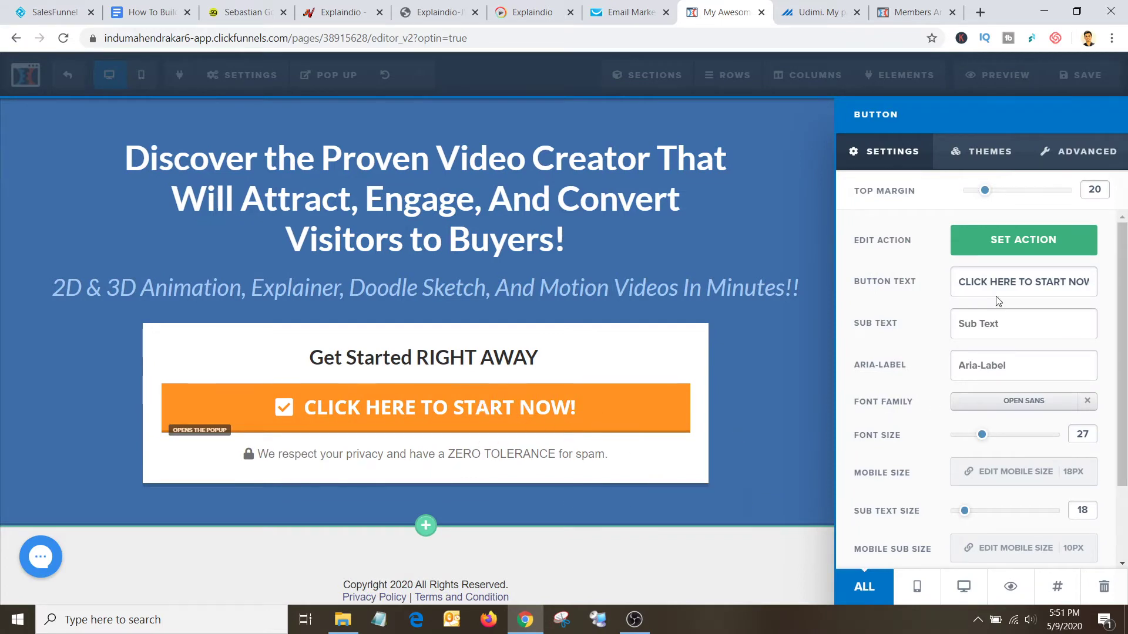
click(1008, 253)
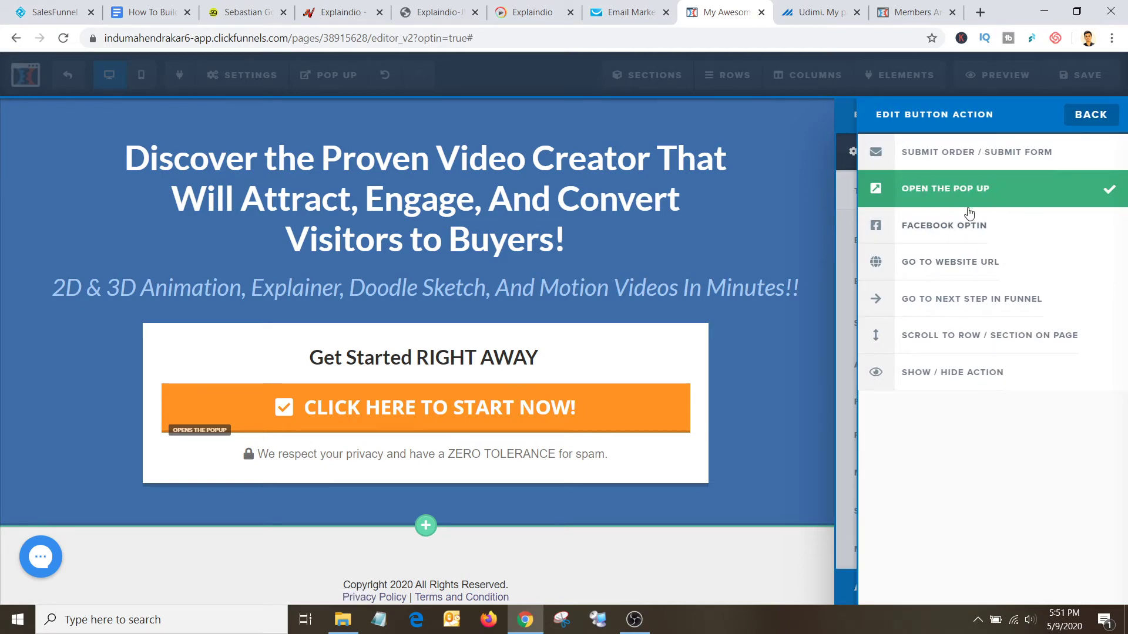
click(781, 227)
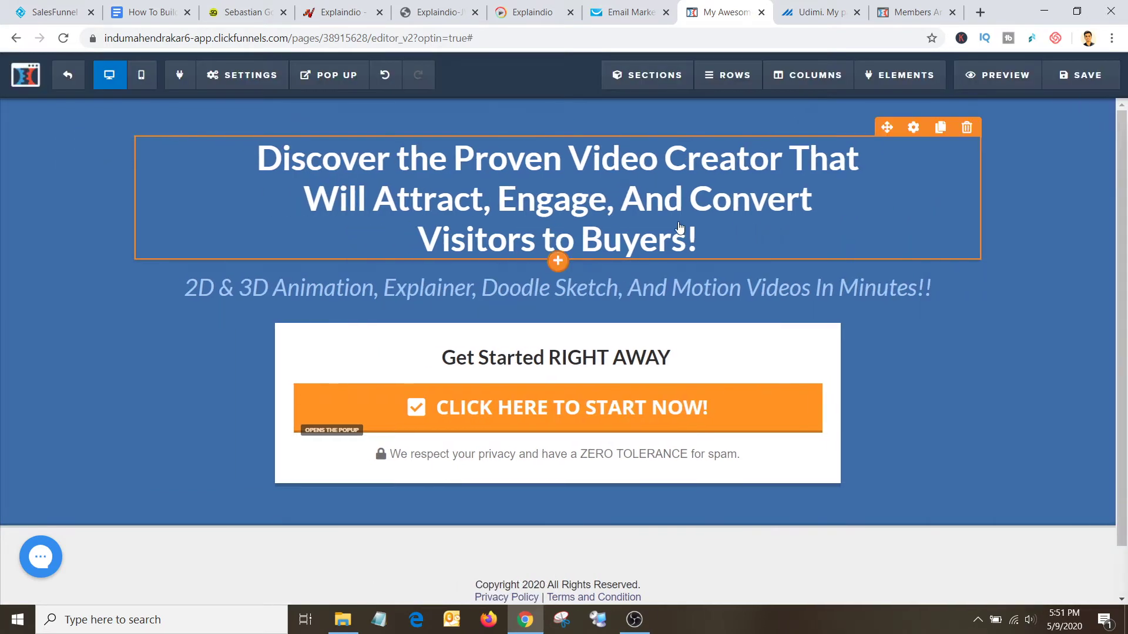
Step: Show the opt-in pop-up and change its headline to "Sign Up To Get The Full Access Right Now!"
mouse_move(337, 83)
click(339, 104)
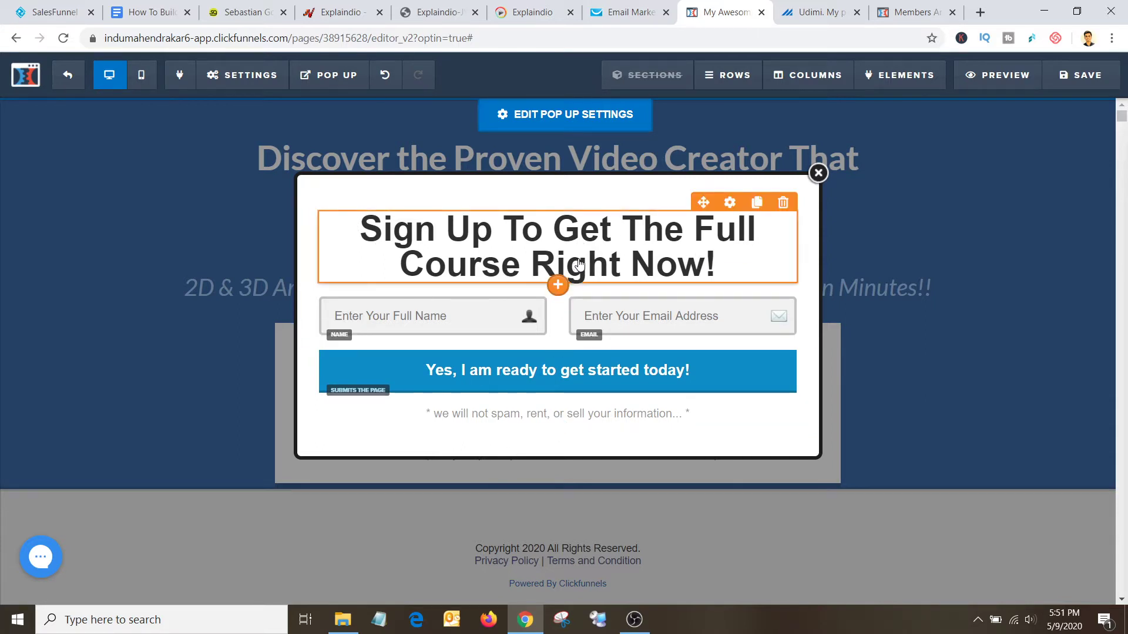
double_click(457, 270)
text(Access)
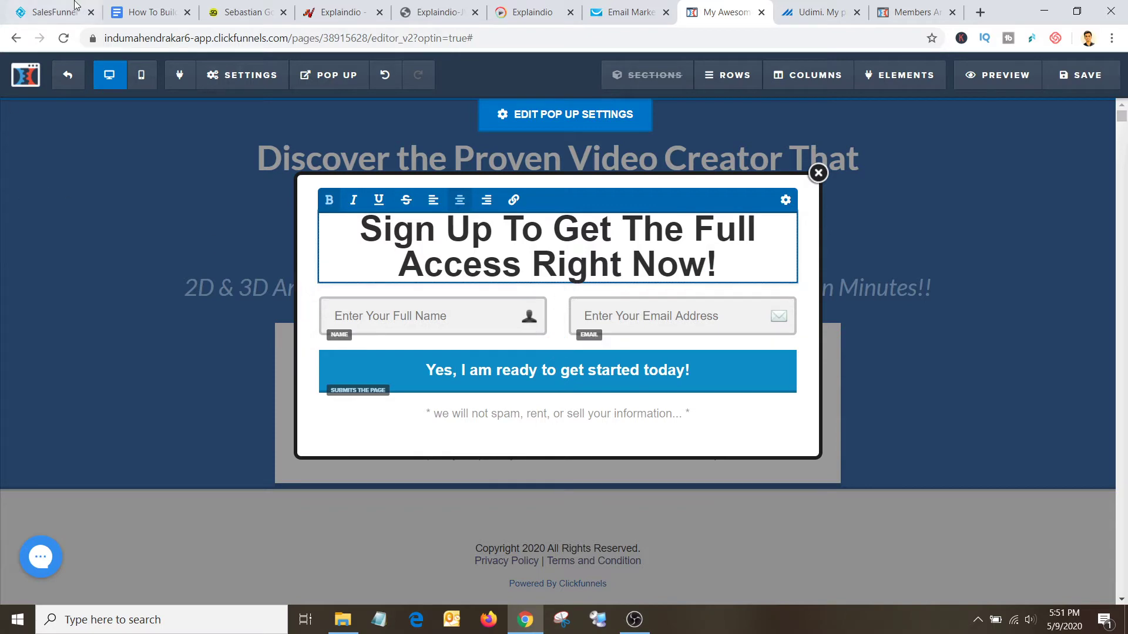
Step: Consult the Funnel Steps diagram for what follows the opt-in page, return to the ClickFunnels editor and close the pop-up
click(39, 6)
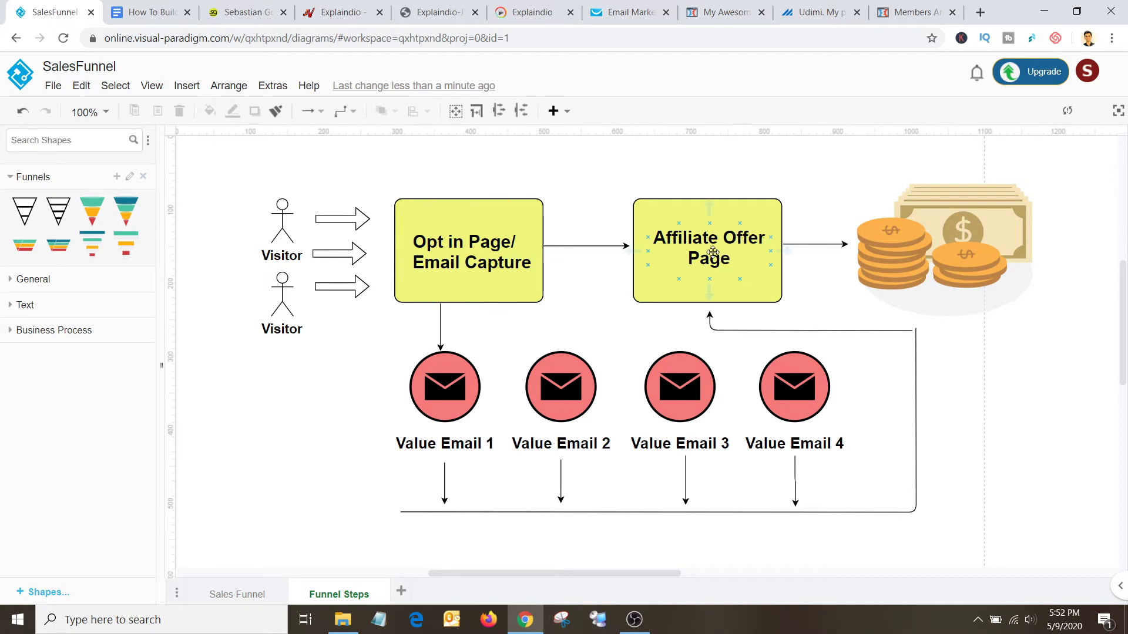
click(699, 6)
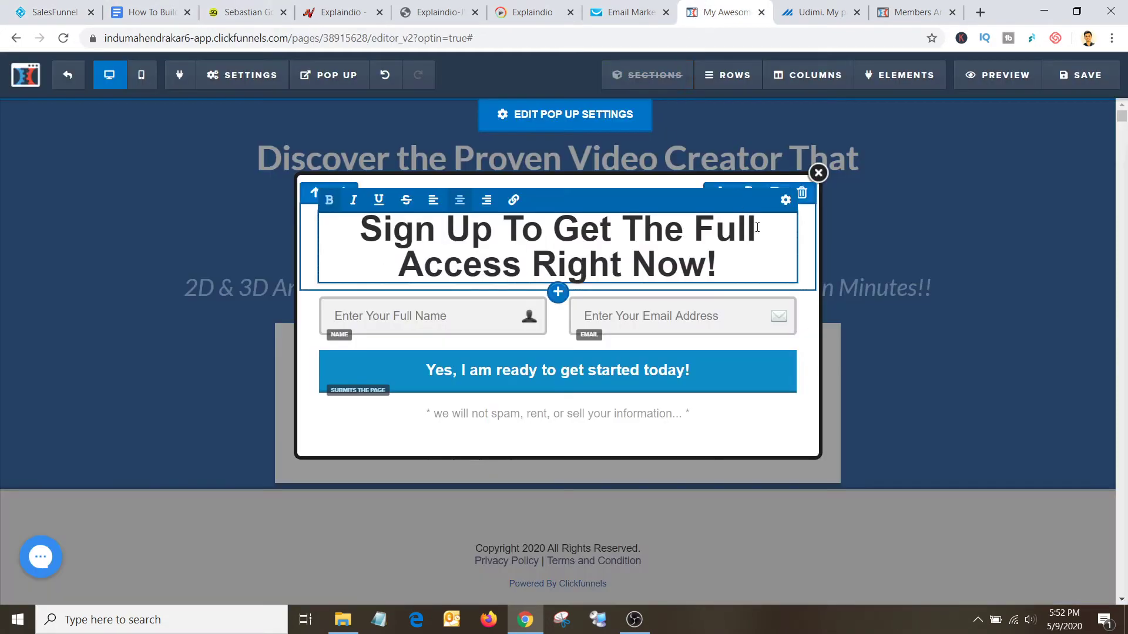
click(909, 253)
Step: Open the page's general settings, then switch to JVZoo and copy the Explaindio affiliate link
mouse_move(240, 80)
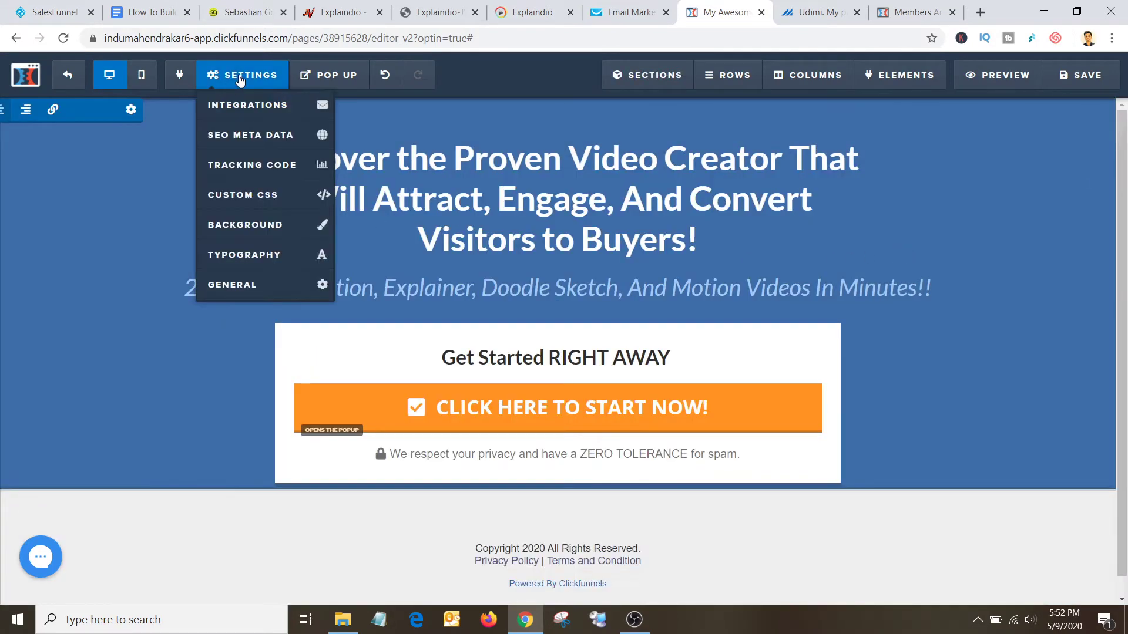
click(247, 279)
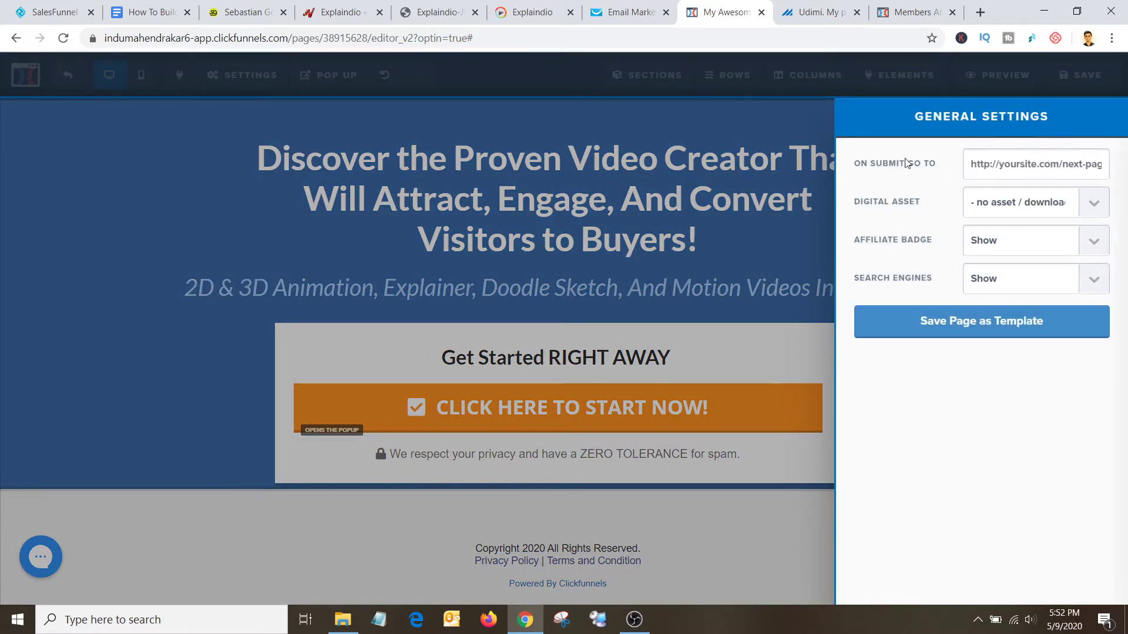
click(343, 13)
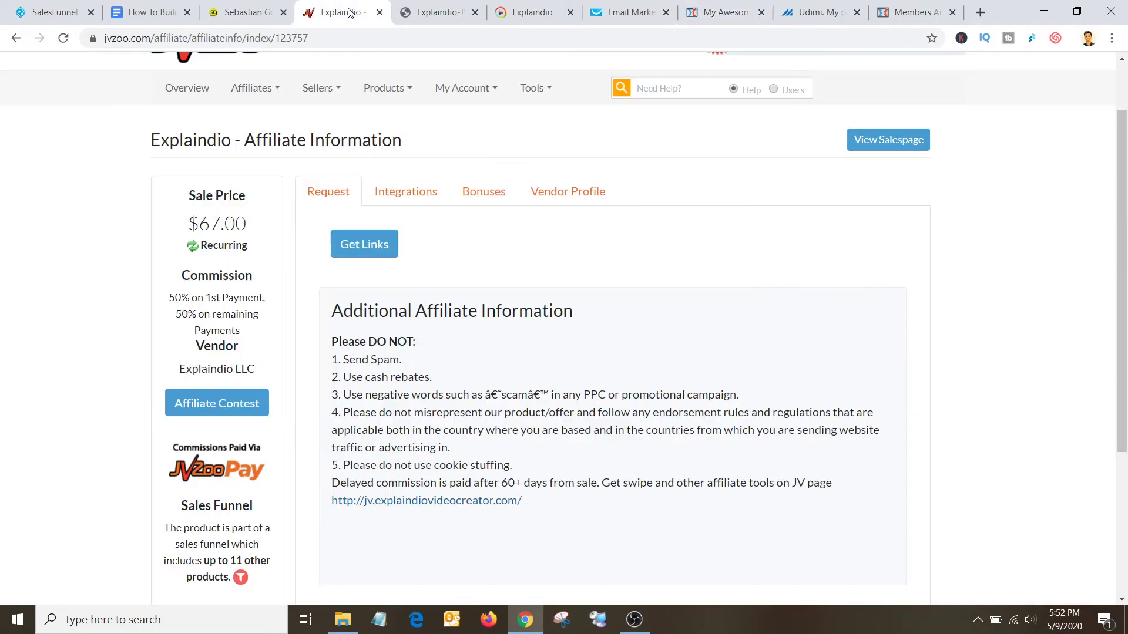
click(384, 243)
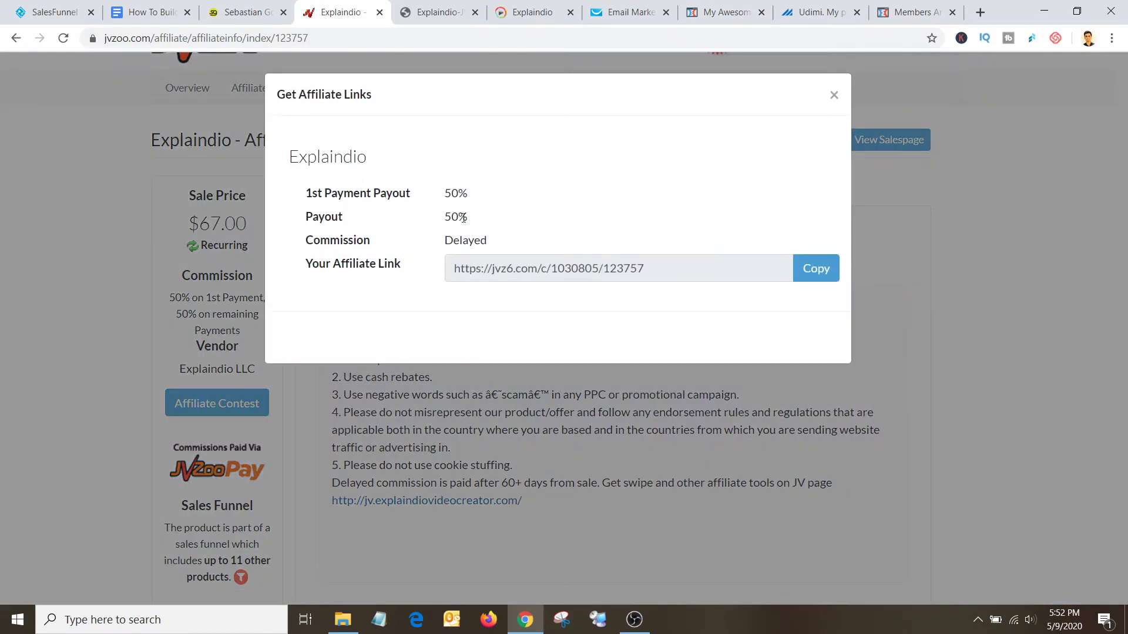
click(816, 267)
click(833, 95)
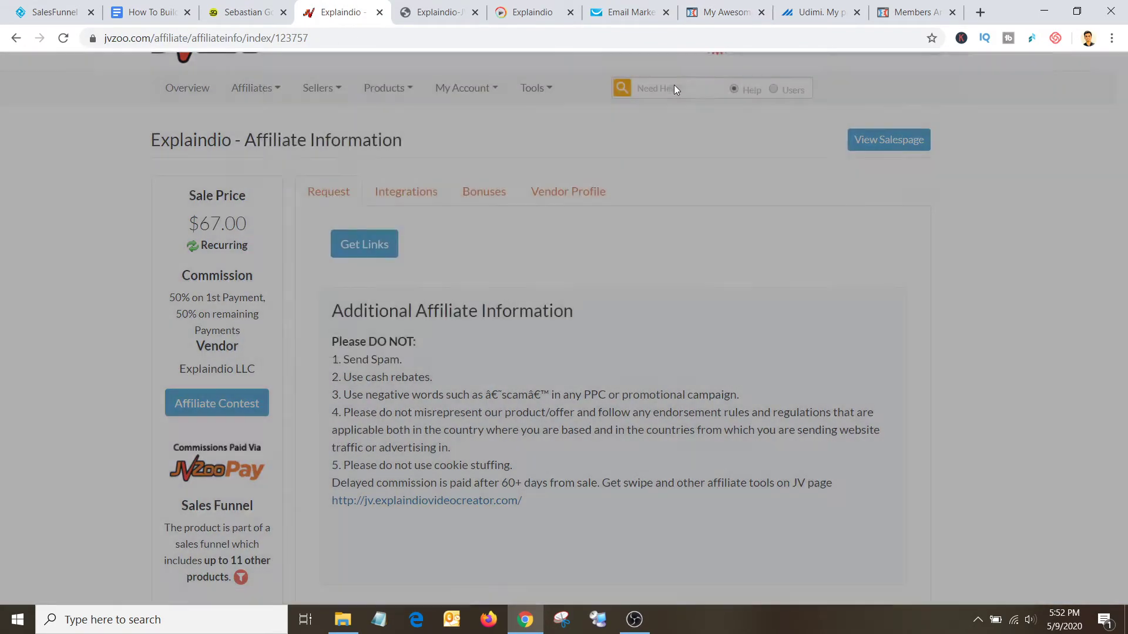
Step: Switch back to the ClickFunnels editor and set the page's On Submit Go To address to the copied affiliate link
click(723, 12)
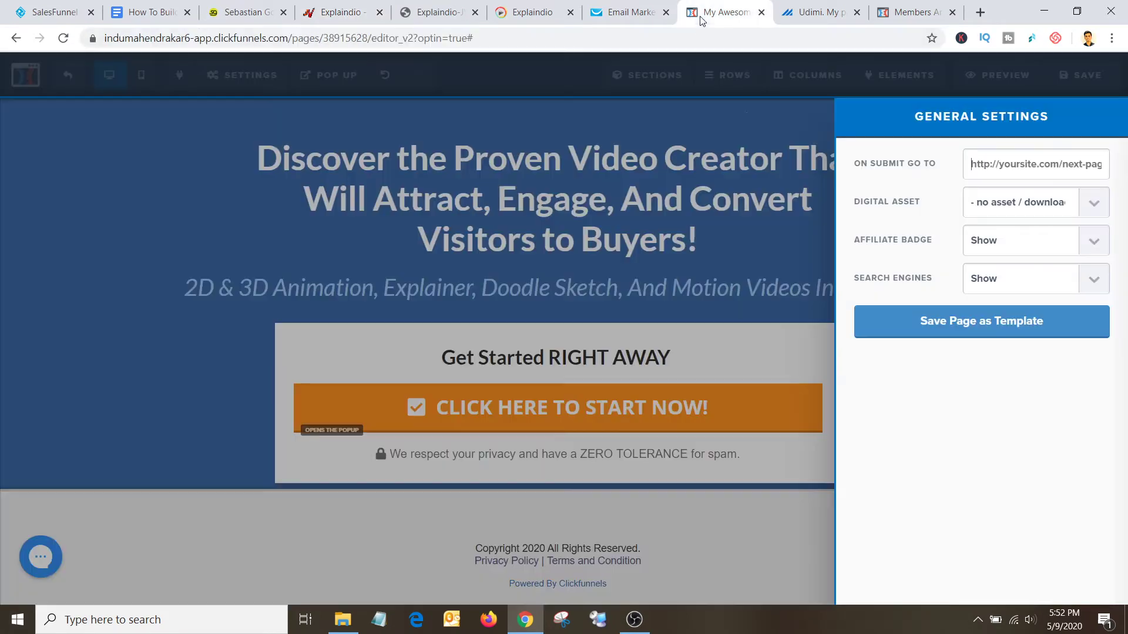
click(1026, 165)
key(ctrl+v)
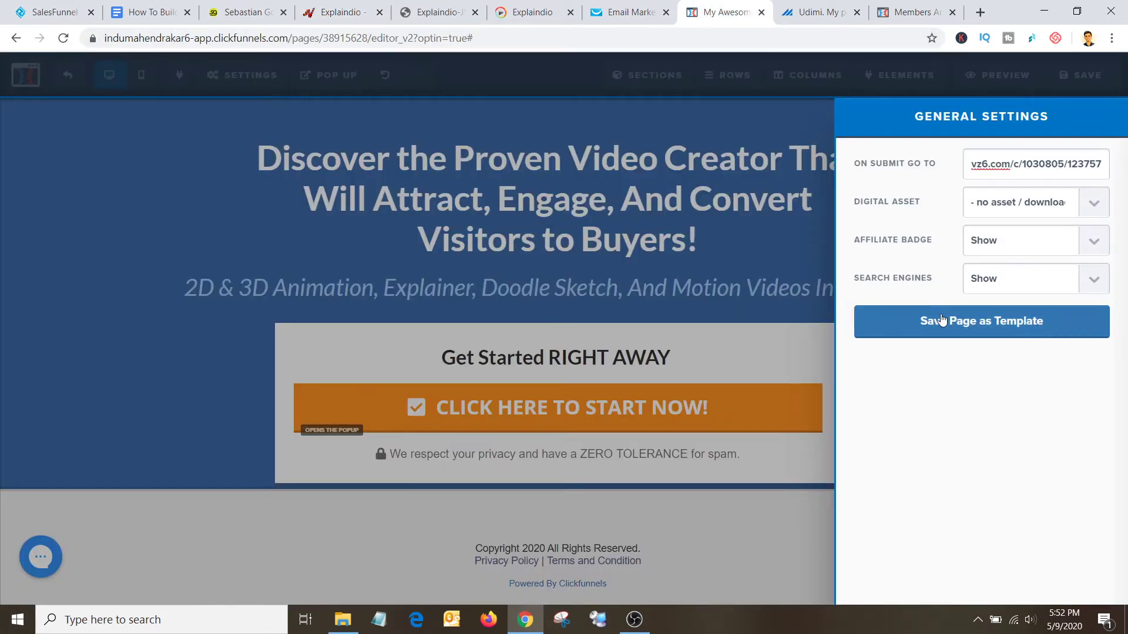
click(753, 259)
Step: Save the page and set its SEO title to "Explaindio Software"
click(1081, 75)
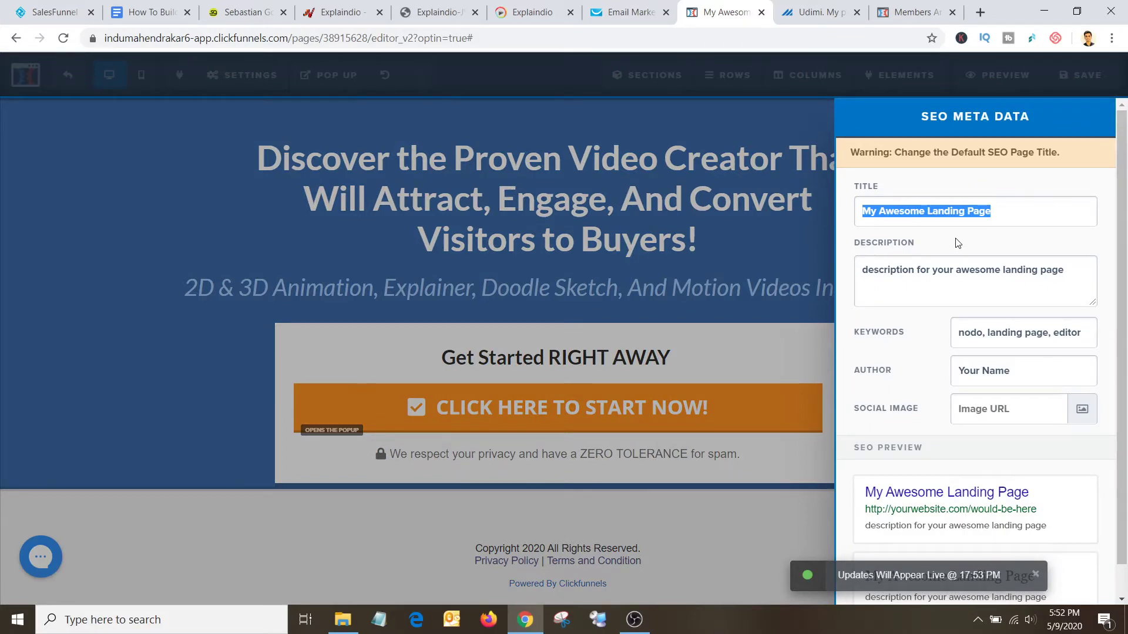
text(Expla)
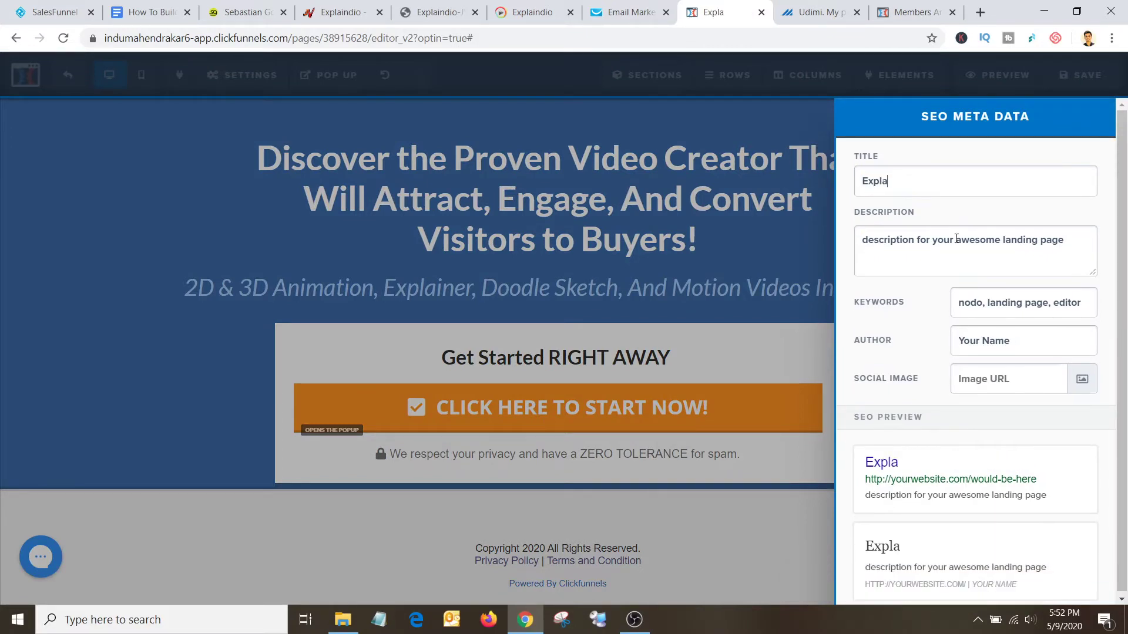
text(indio )
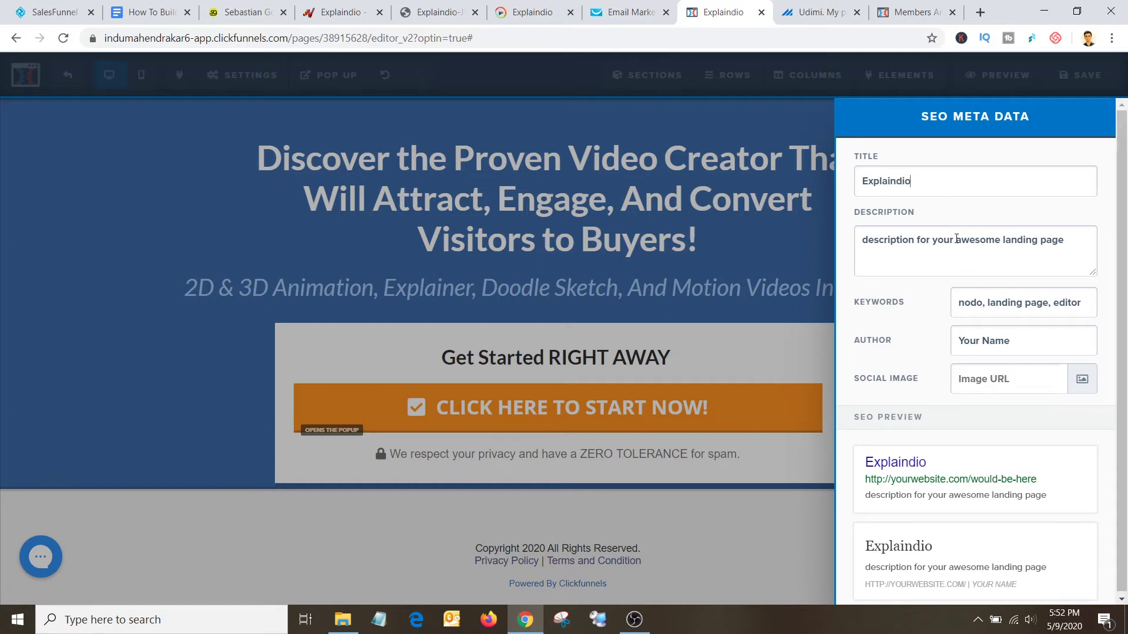
text(Soft)
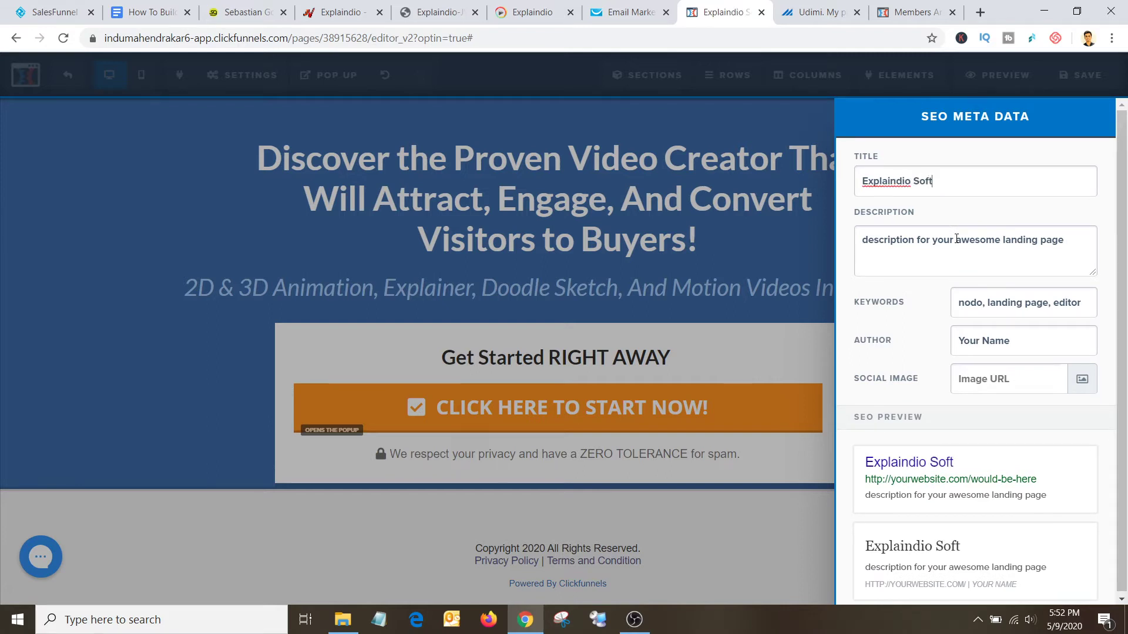
text(ware)
click(718, 297)
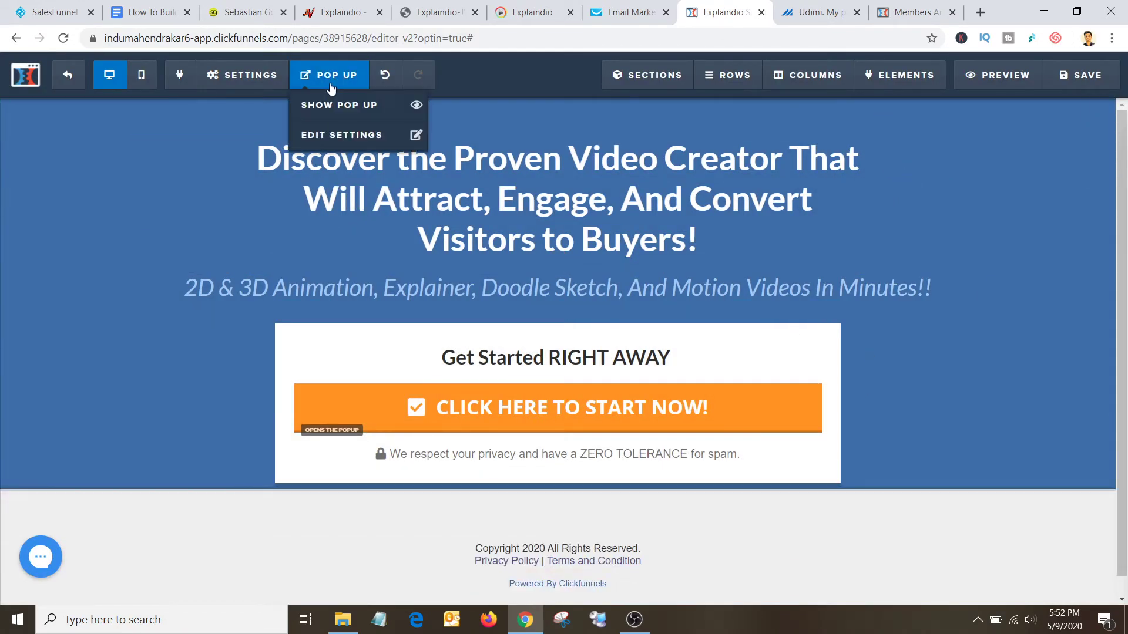
Step: Show the opt-in pop-up and check which action is assigned to its "Yes, I am ready to get started today!" button
click(339, 105)
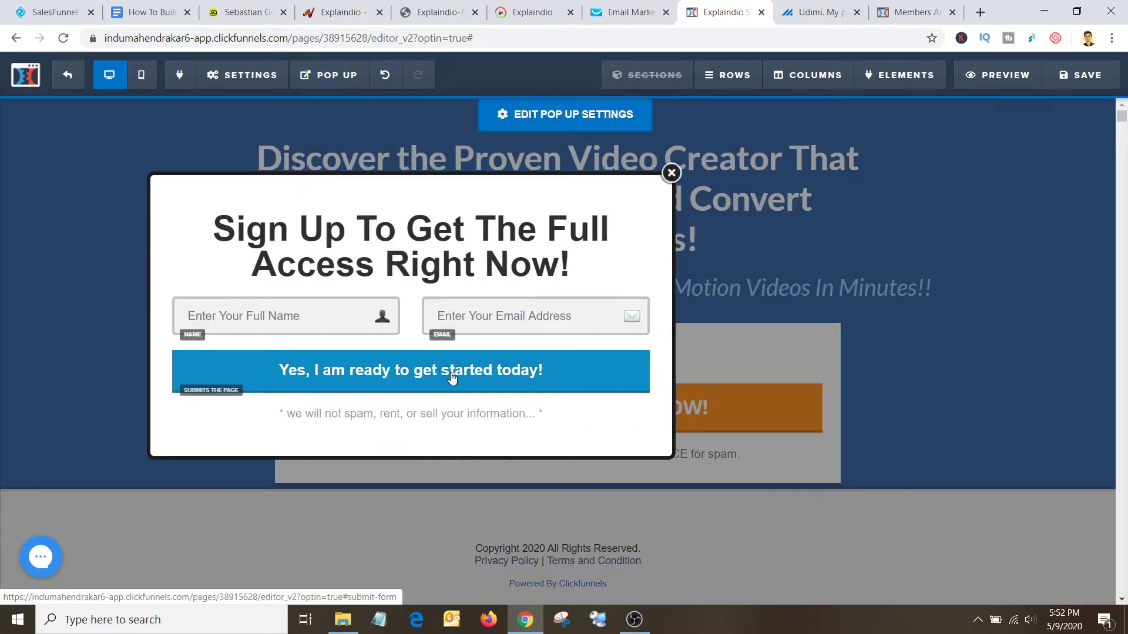
click(452, 376)
click(965, 253)
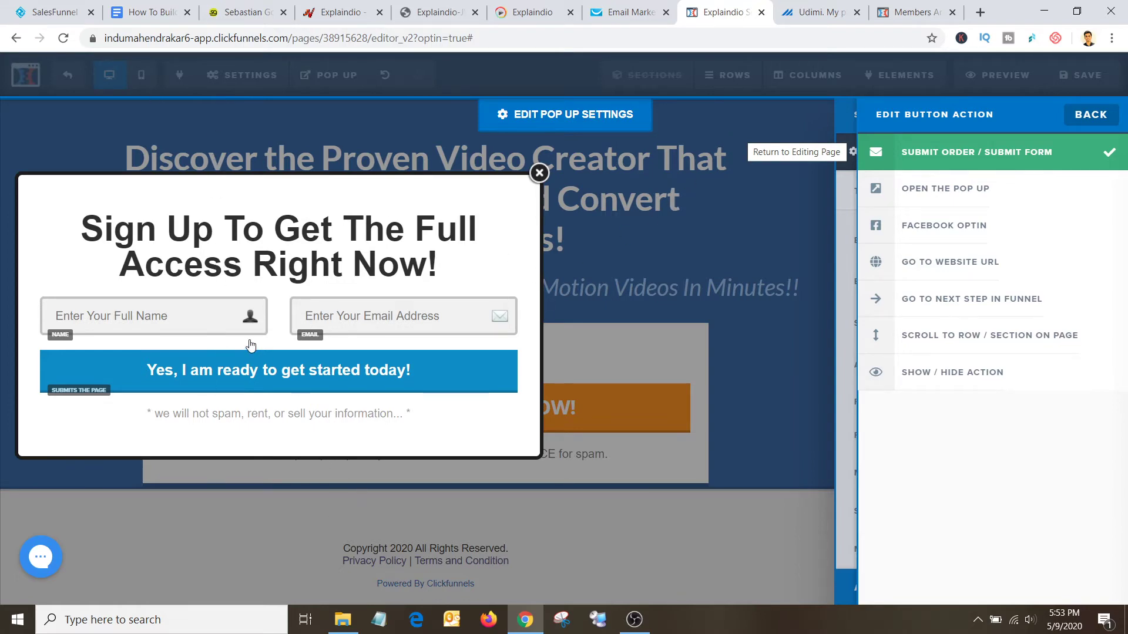
Step: Switch to the Explaindio sales page and review the offer that leads reach after submitting the form
click(532, 12)
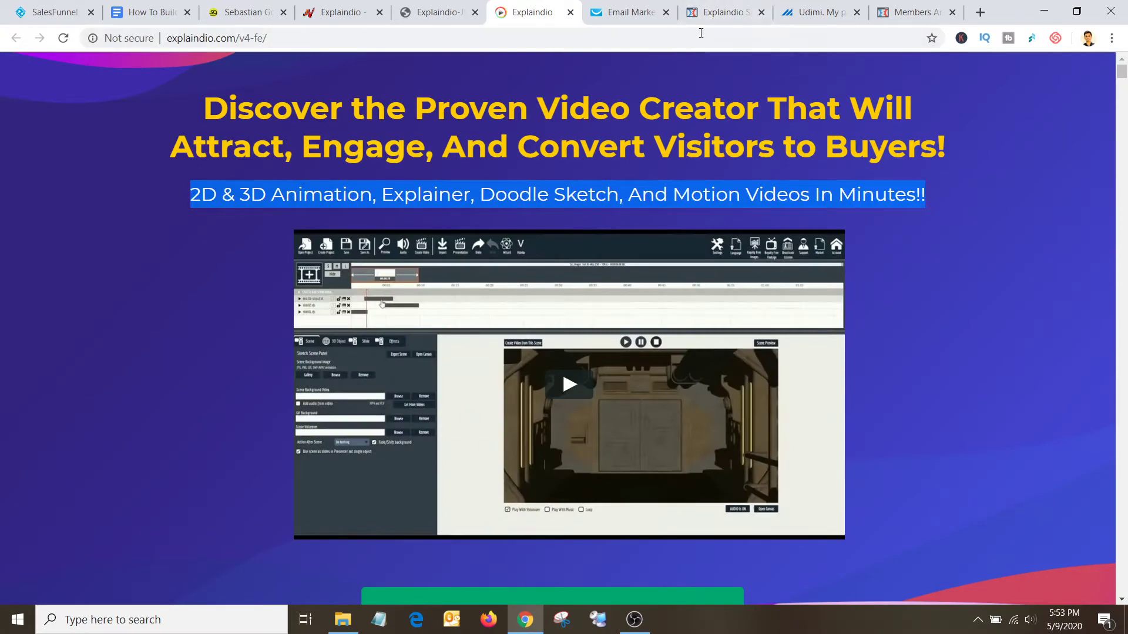
scroll(740, 385, down, 8)
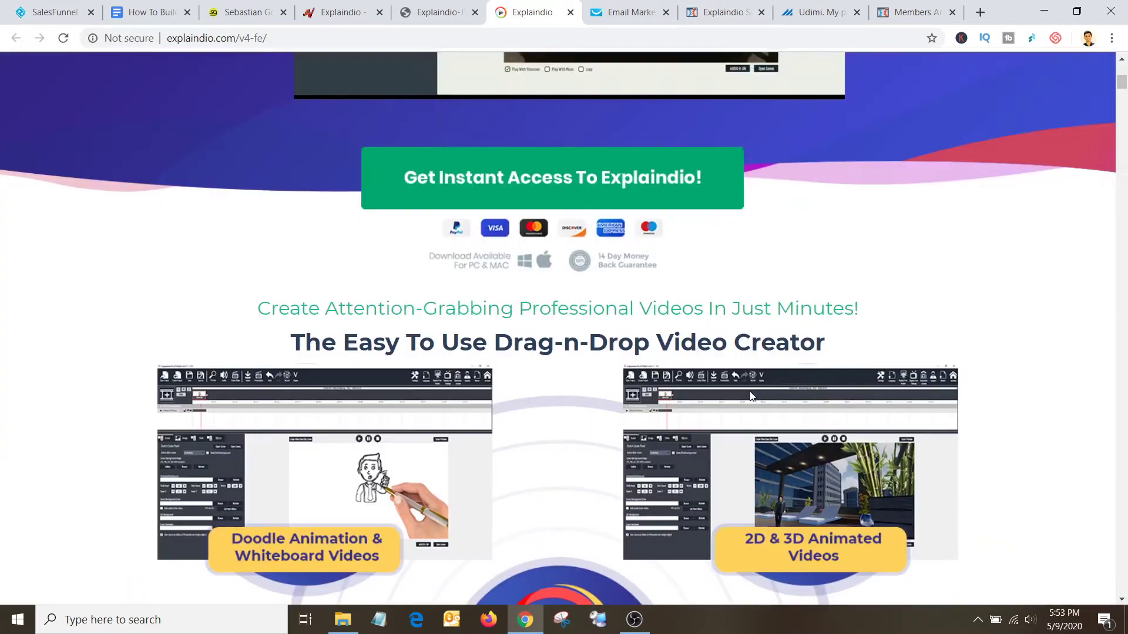
scroll(749, 391, up, 8)
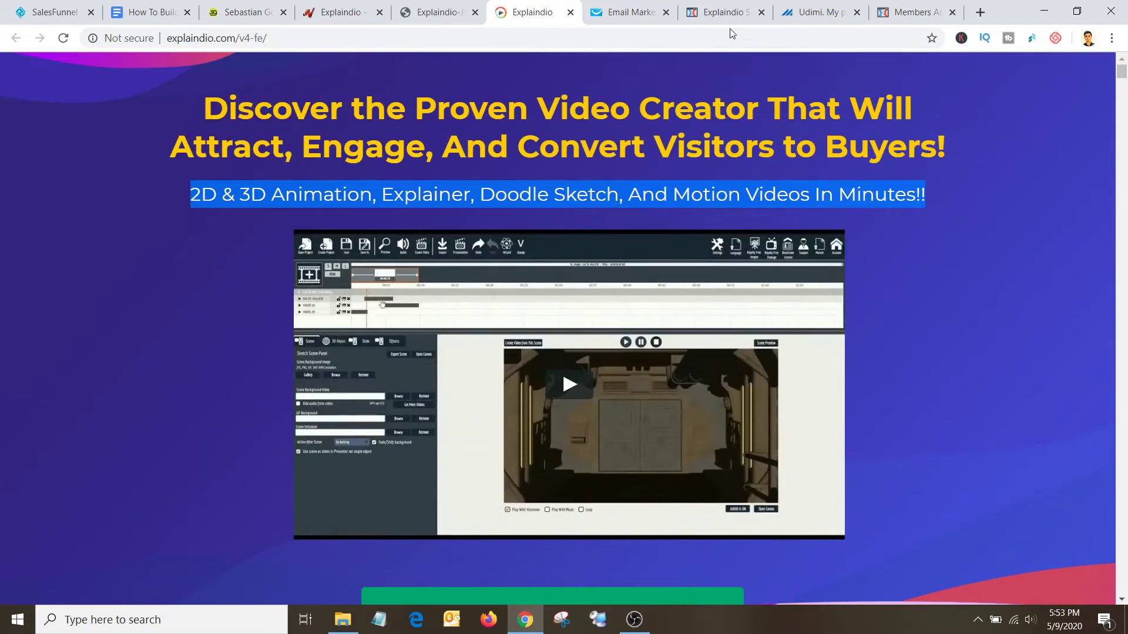
Step: Return to the ClickFunnels editor, close the opt-in pop-up and save the page
click(727, 12)
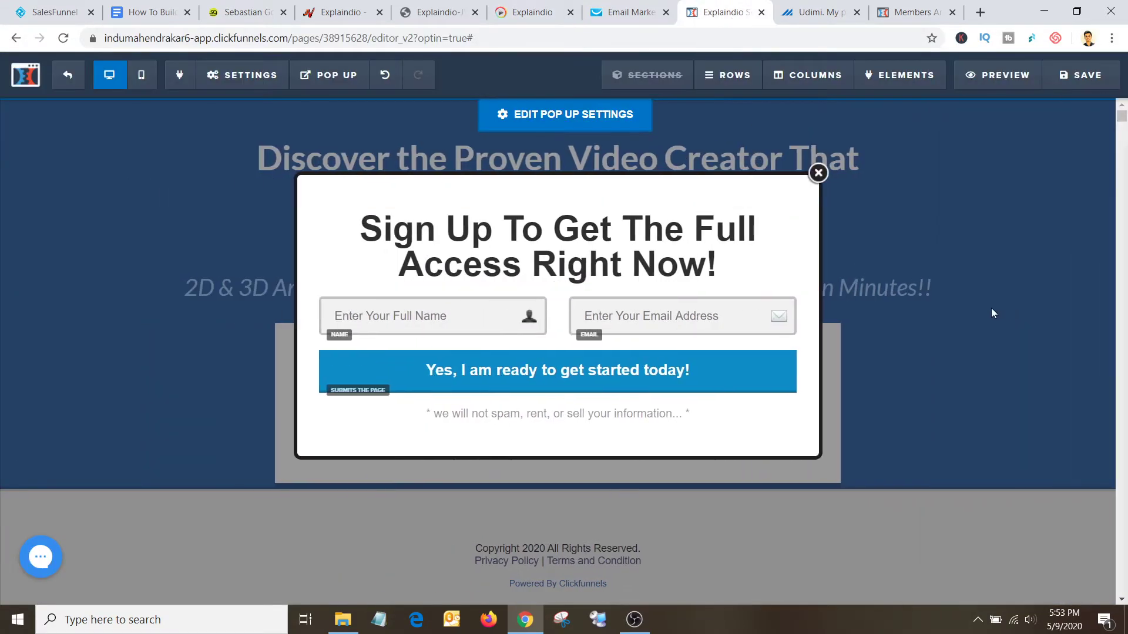
click(818, 173)
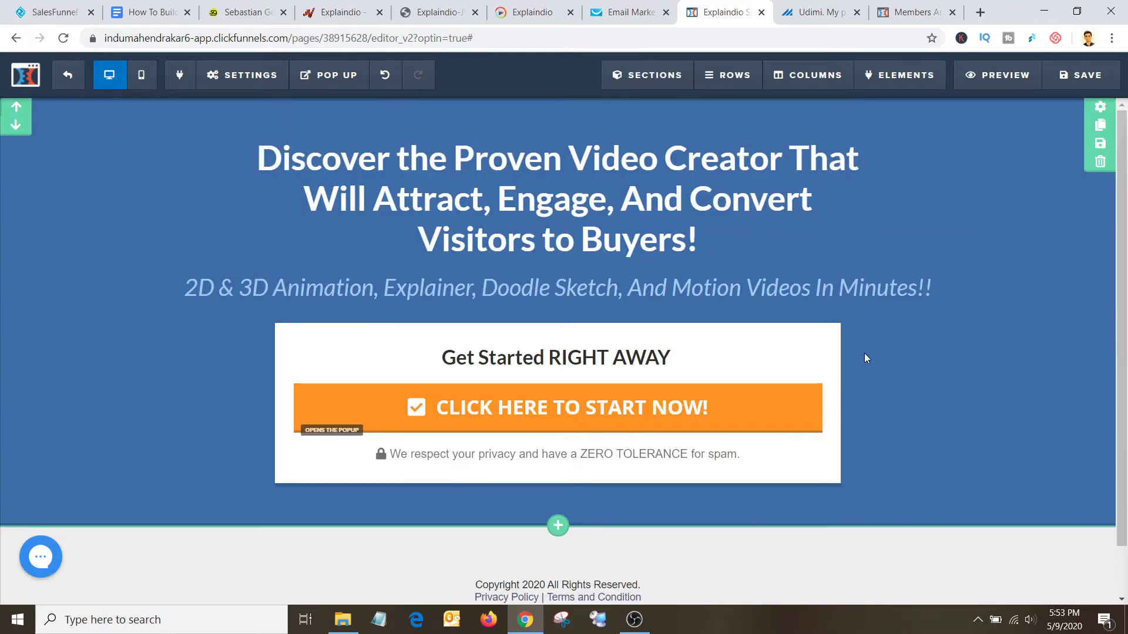
click(1068, 85)
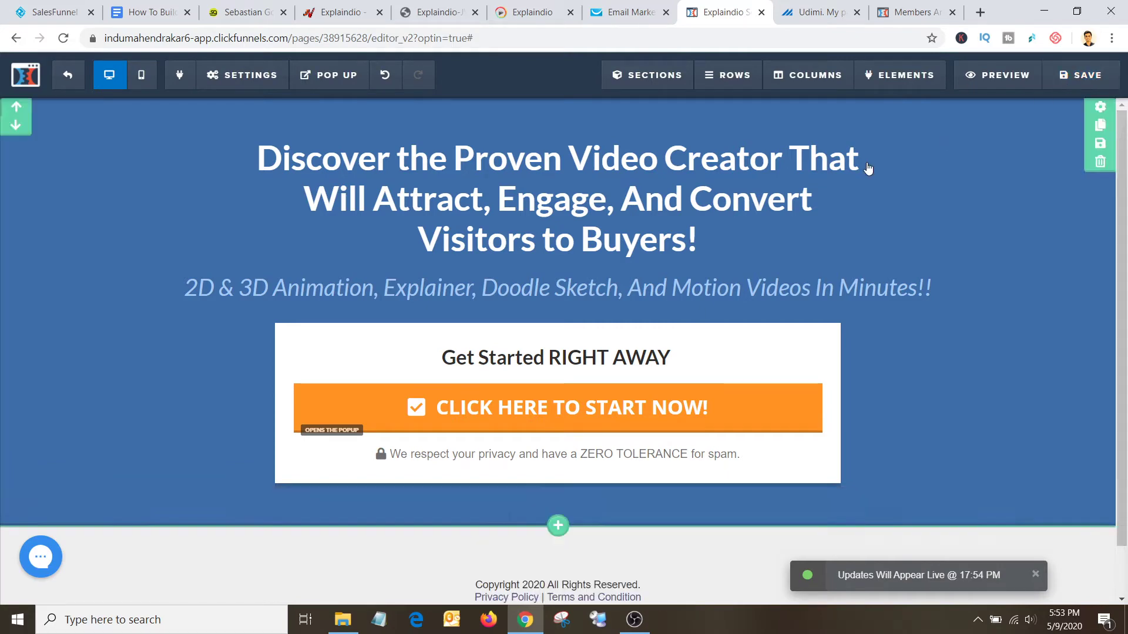
Step: Consult the funnel-building document for the next step, then switch to GetResponse and look over its dashboard
click(148, 12)
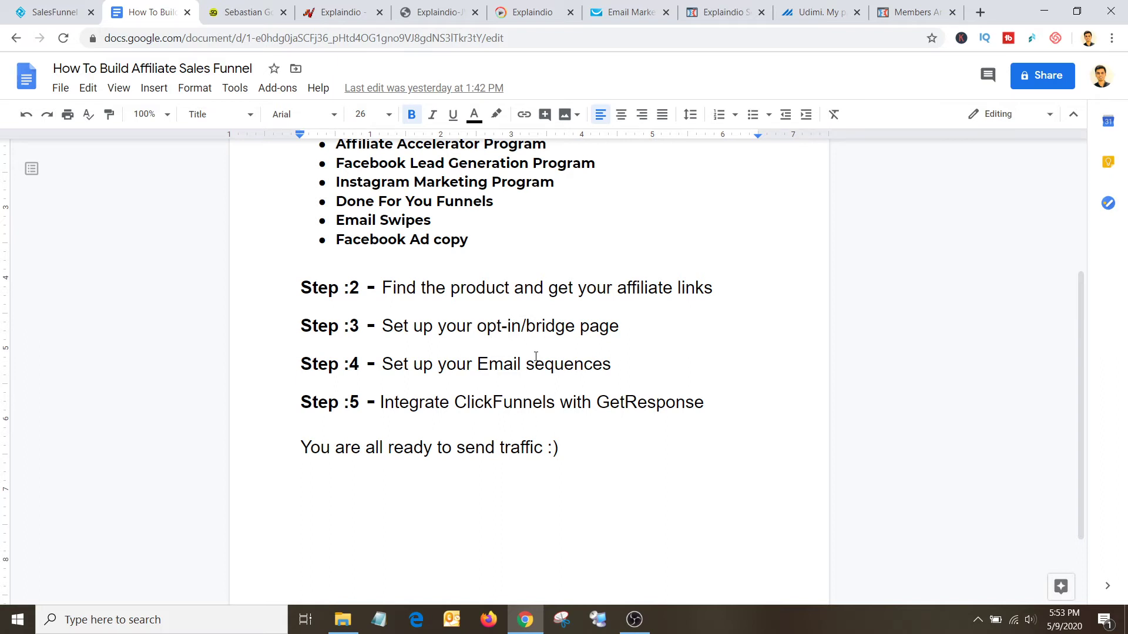
click(645, 13)
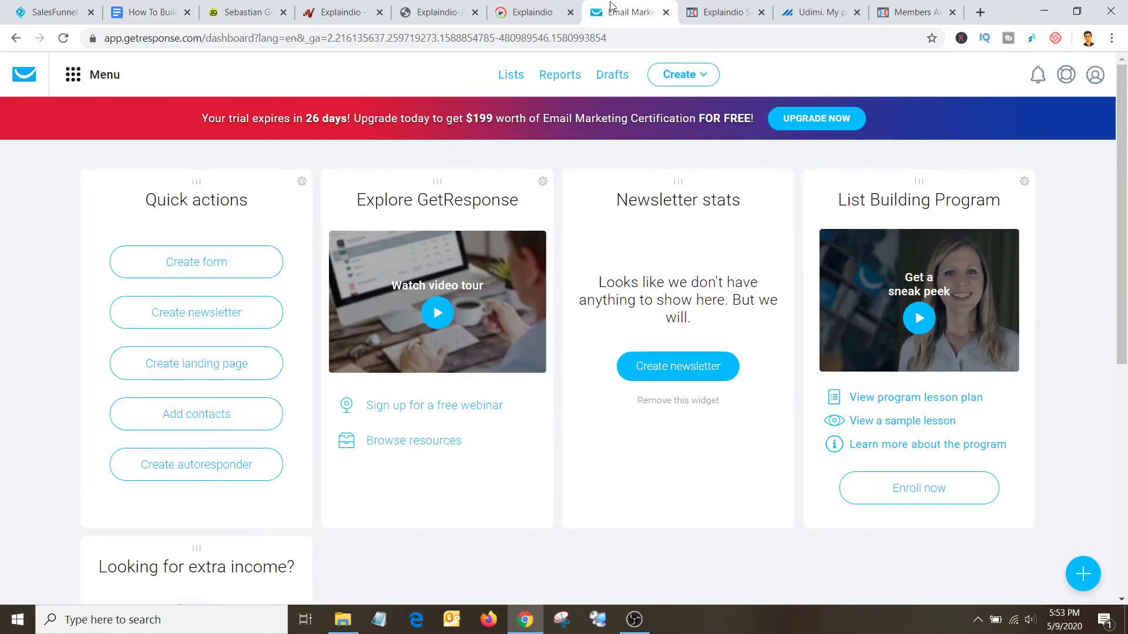
scroll(529, 171, down, 1)
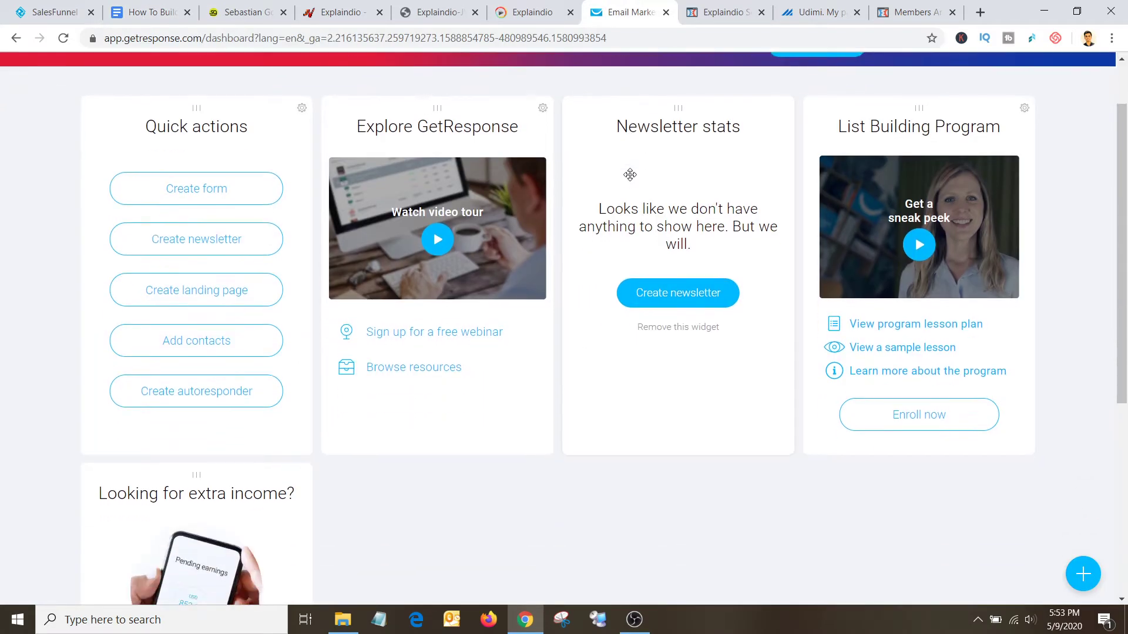
scroll(477, 168, up, 1)
scroll(456, 149, down, 3)
scroll(651, 259, up, 3)
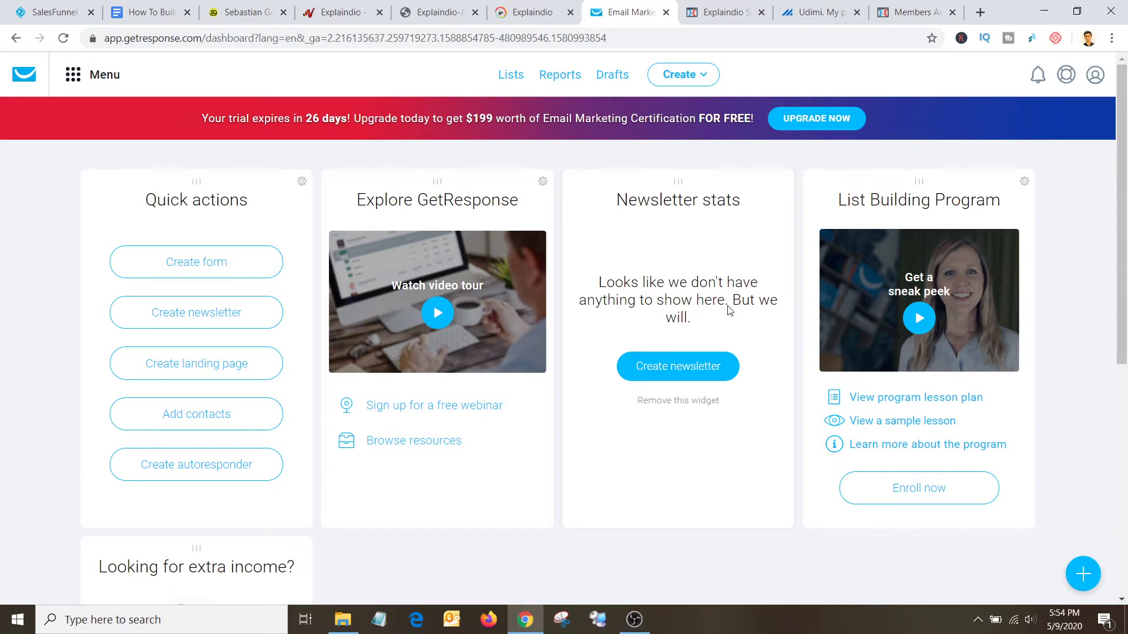
Step: Create a new GetResponse contact list named explaindio_demo
click(509, 75)
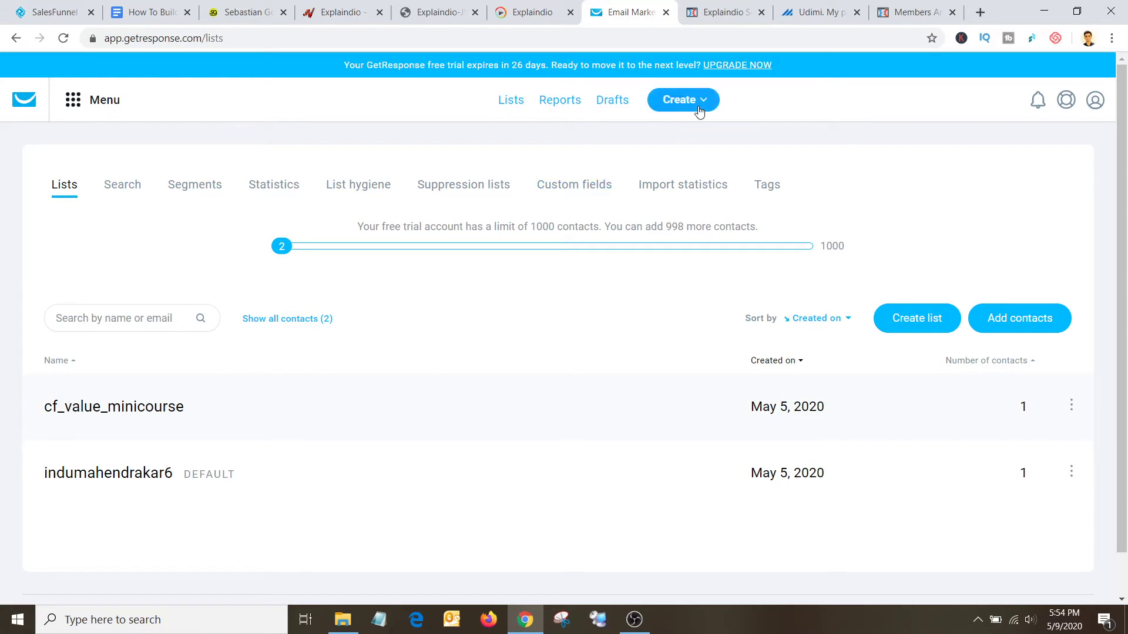
click(894, 312)
click(522, 220)
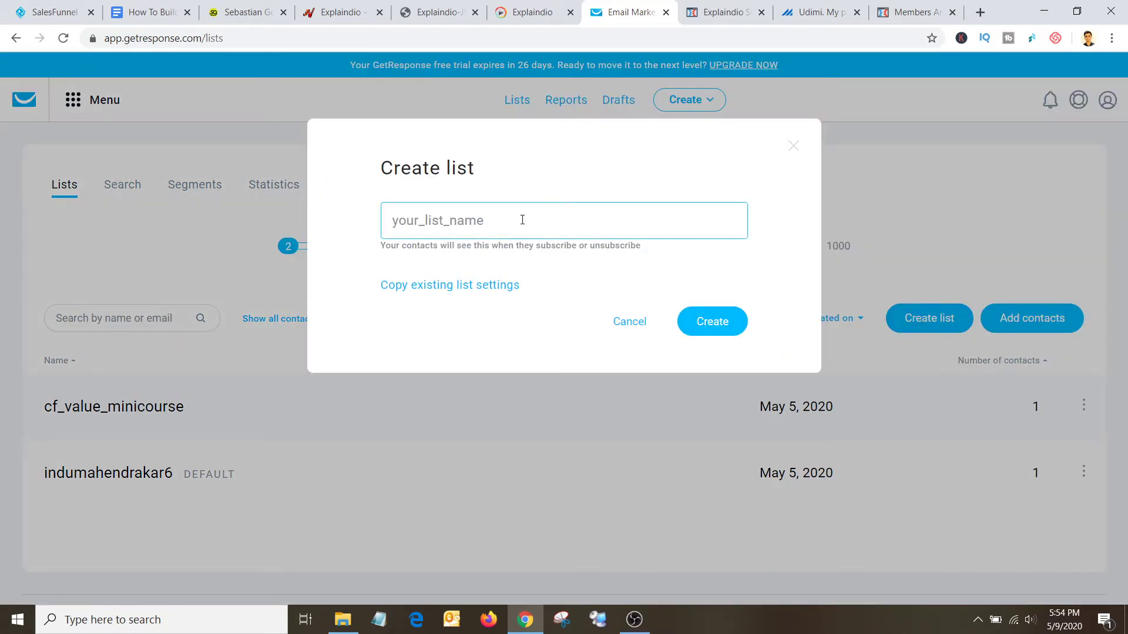
text(explaindio)
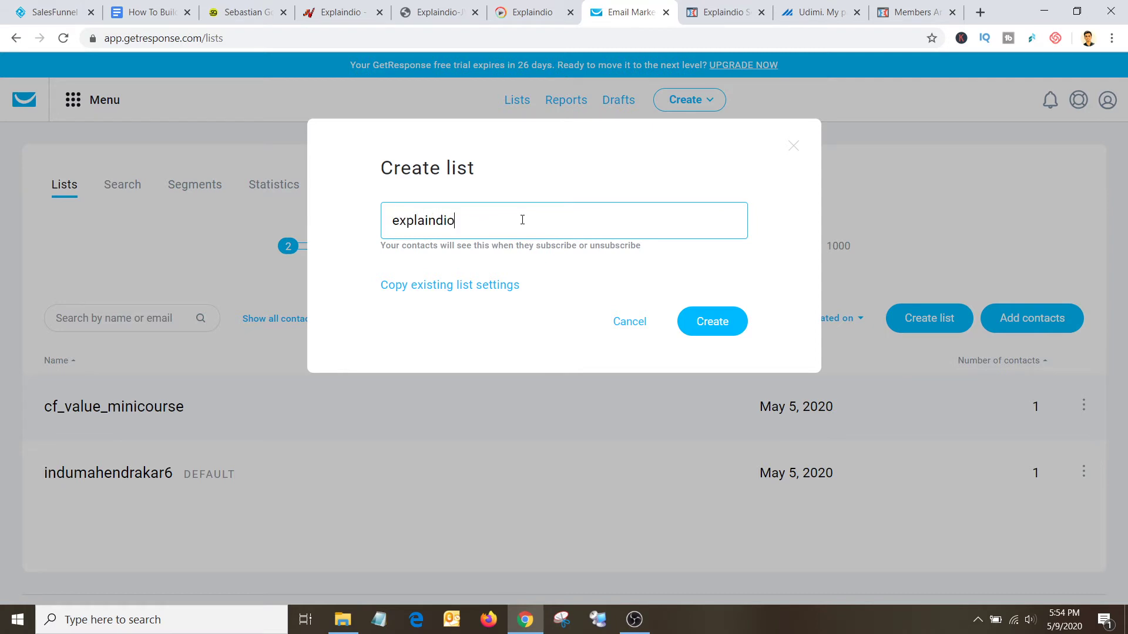
text(_demo)
click(707, 321)
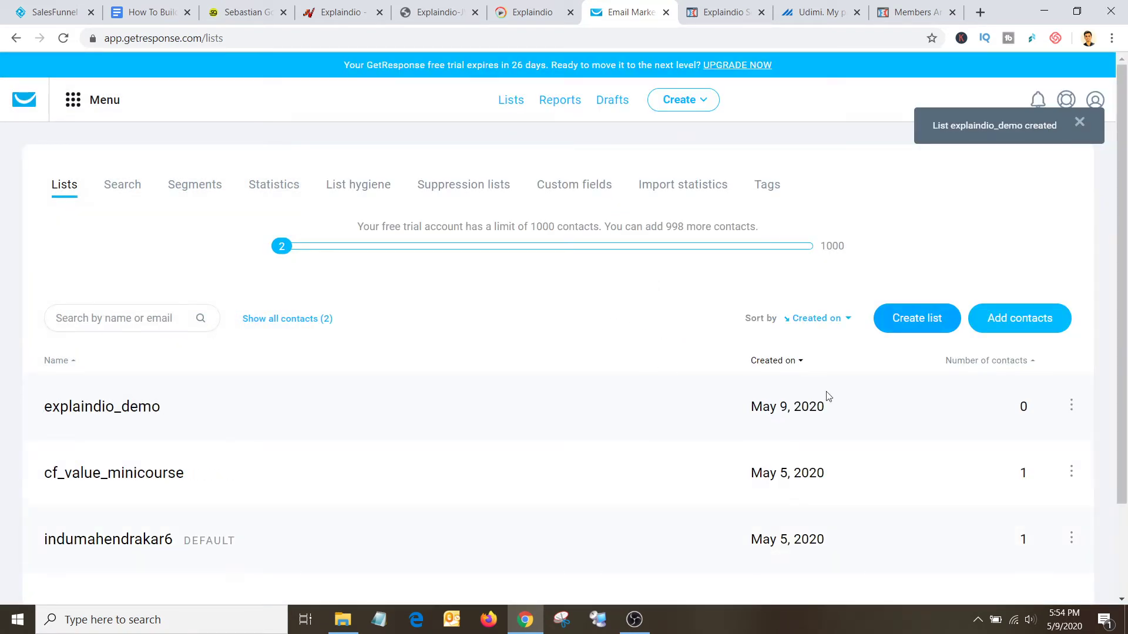
Step: Open the settings of the explaindio_demo list and set its language to English
click(1070, 405)
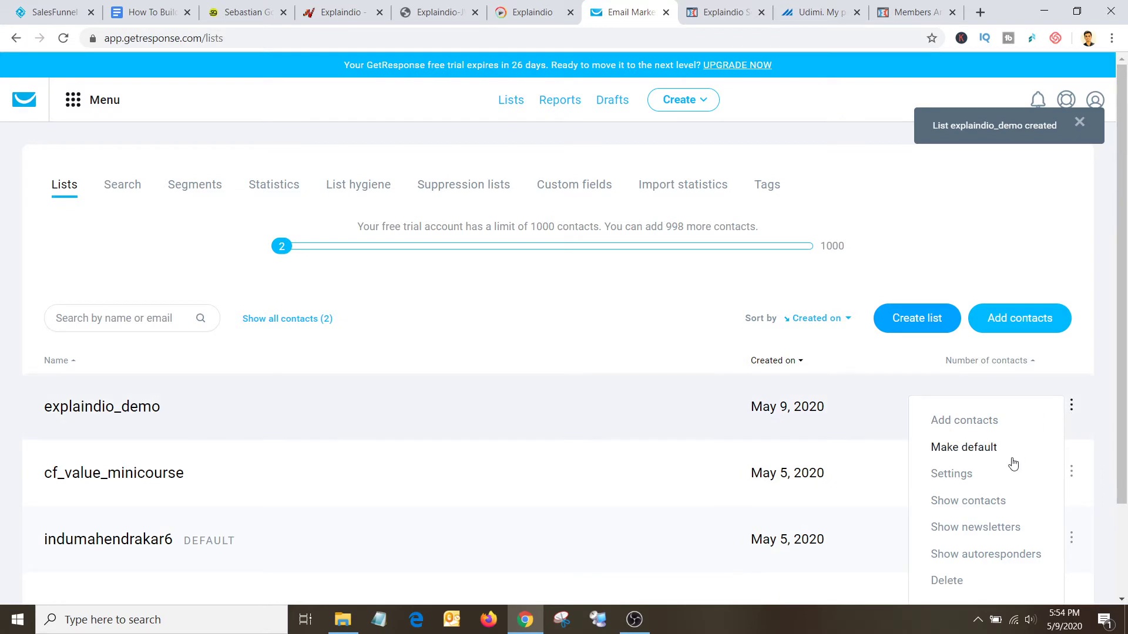
click(952, 474)
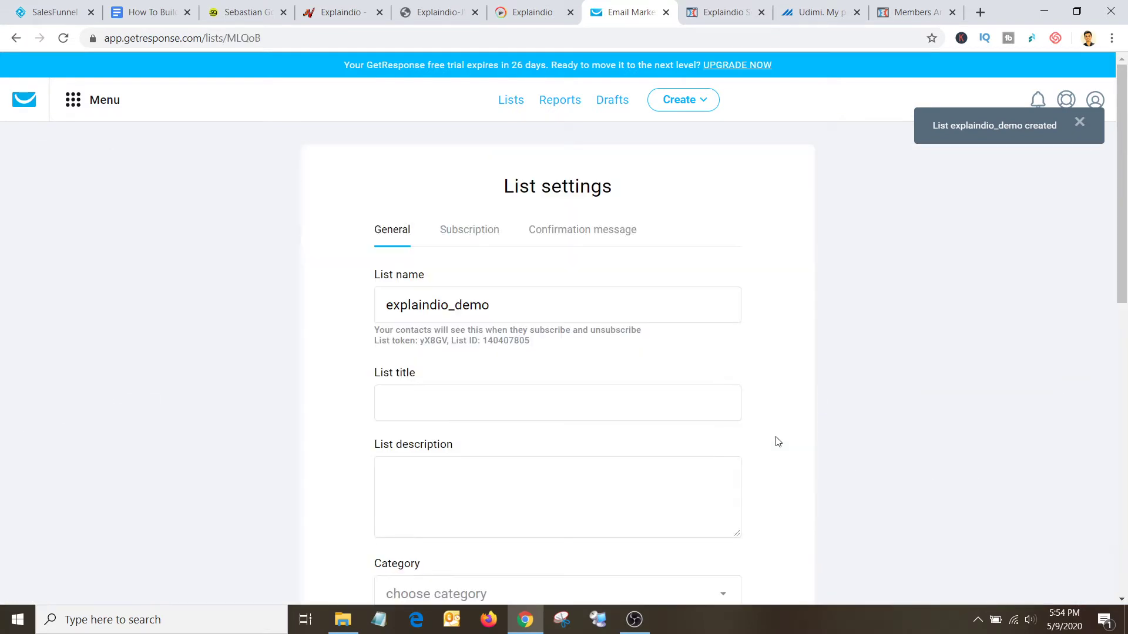
scroll(490, 330, down, 4)
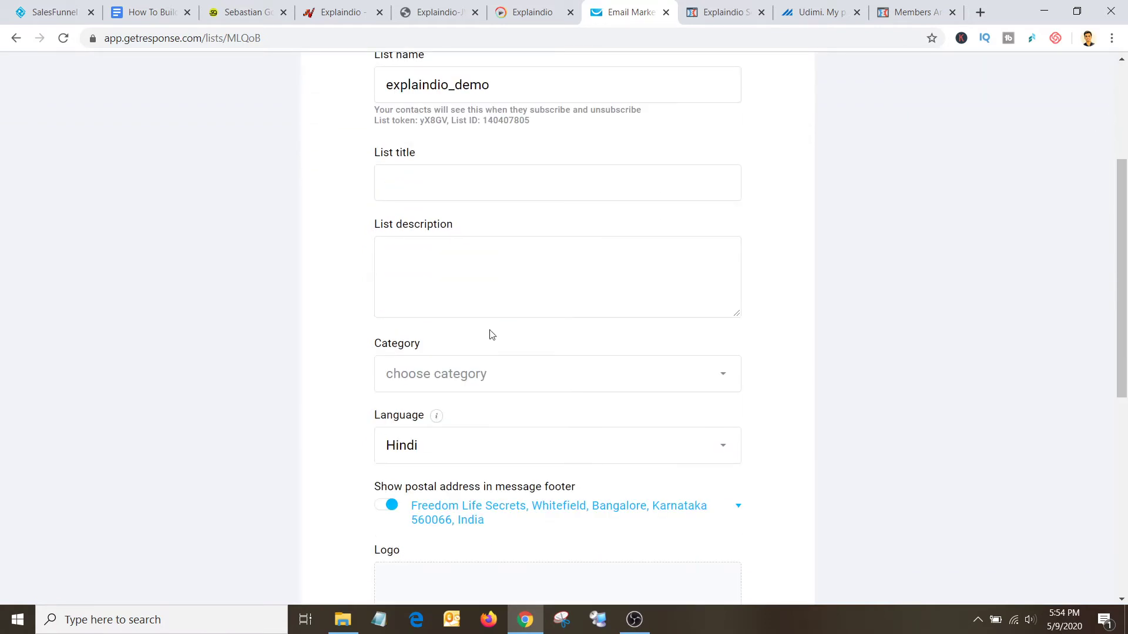
scroll(490, 332, down, 4)
click(552, 237)
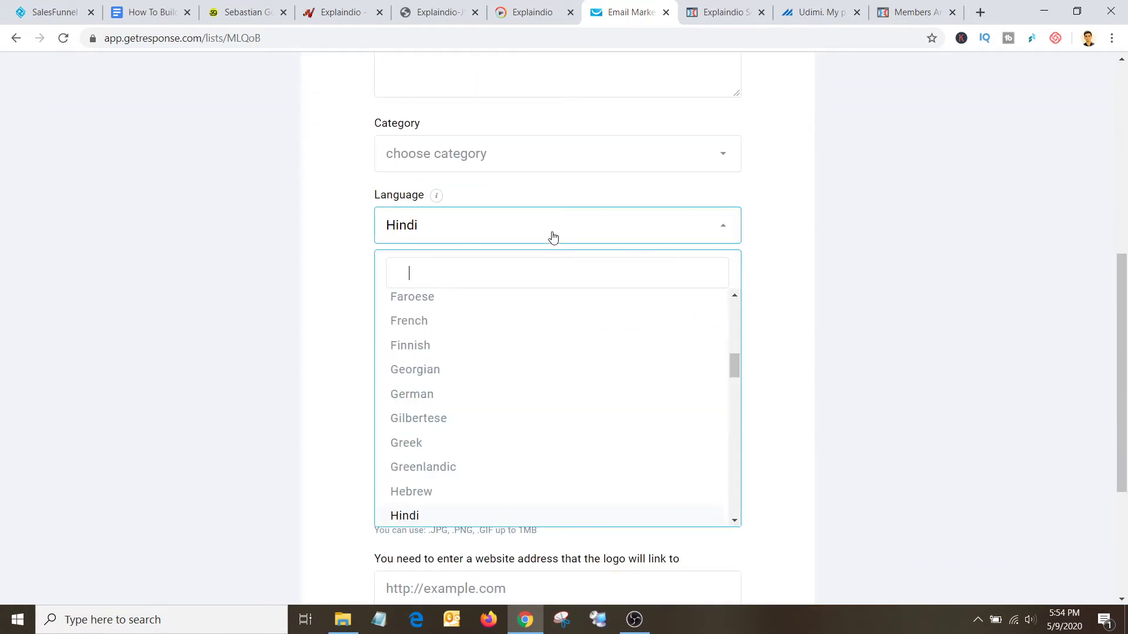
text(eng)
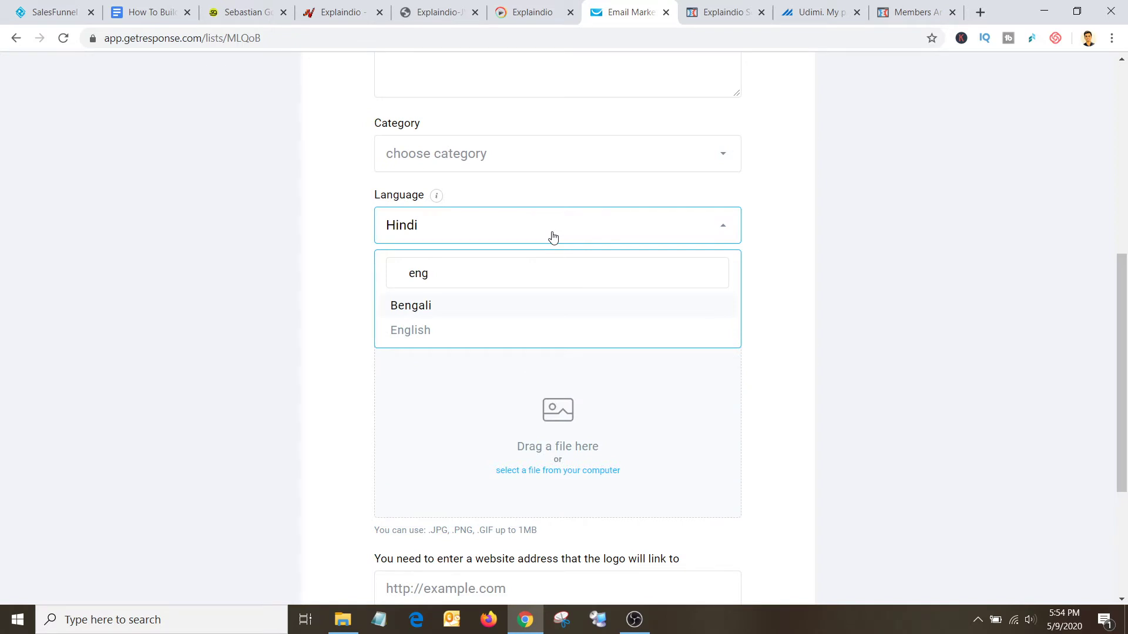
click(470, 332)
scroll(449, 332, down, 3)
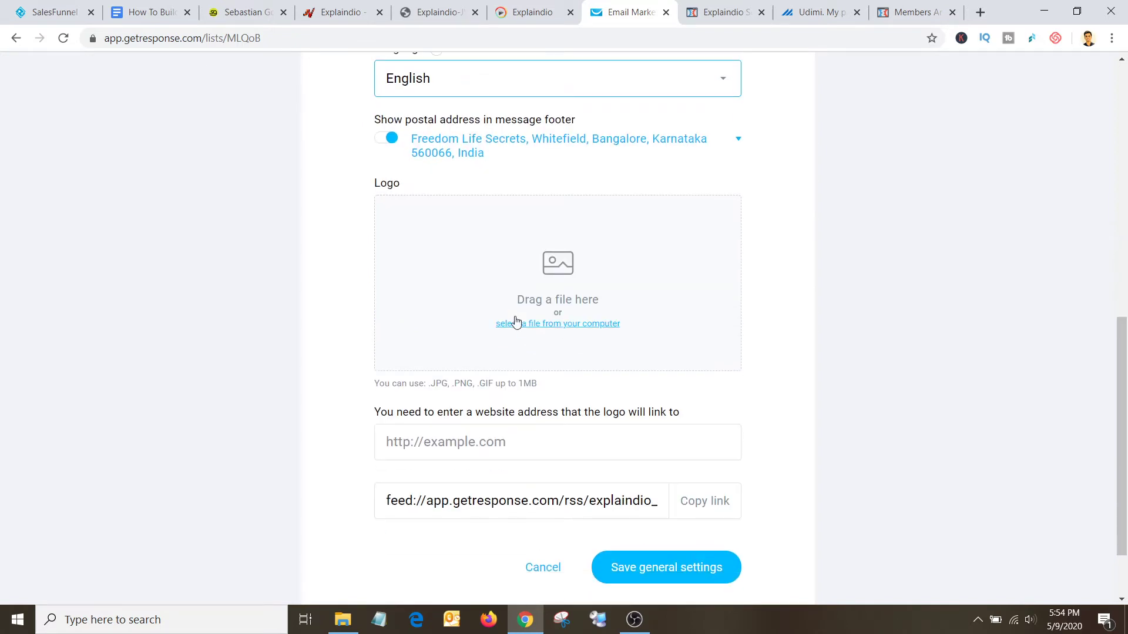
scroll(516, 323, up, 2)
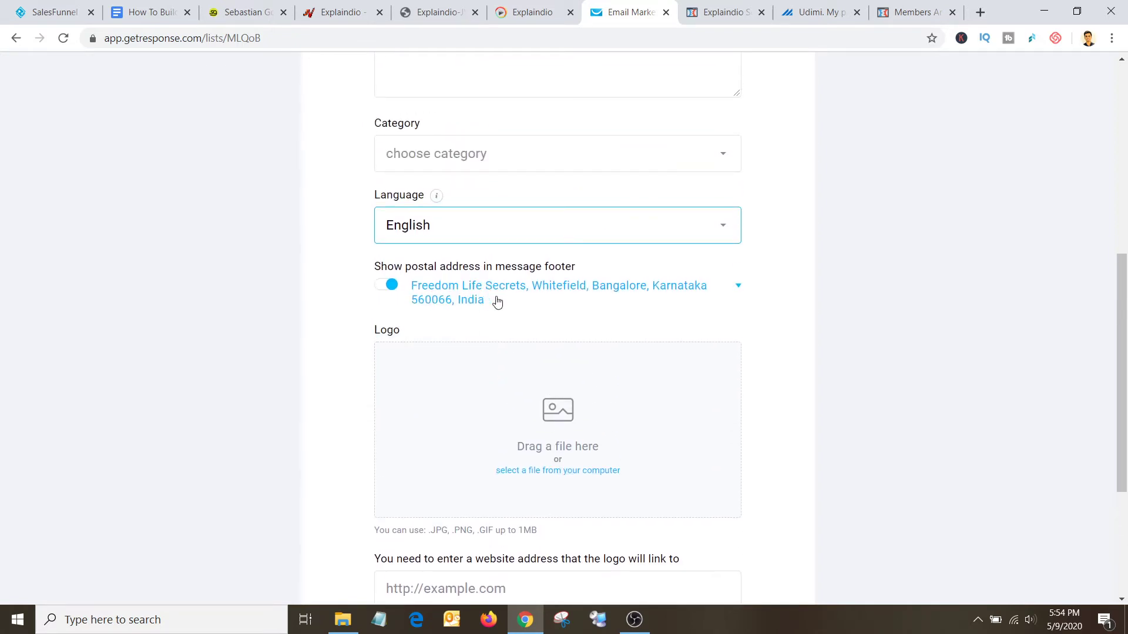
Step: Review the remaining general settings of the explaindio_demo list and save them
scroll(555, 317, down, 4)
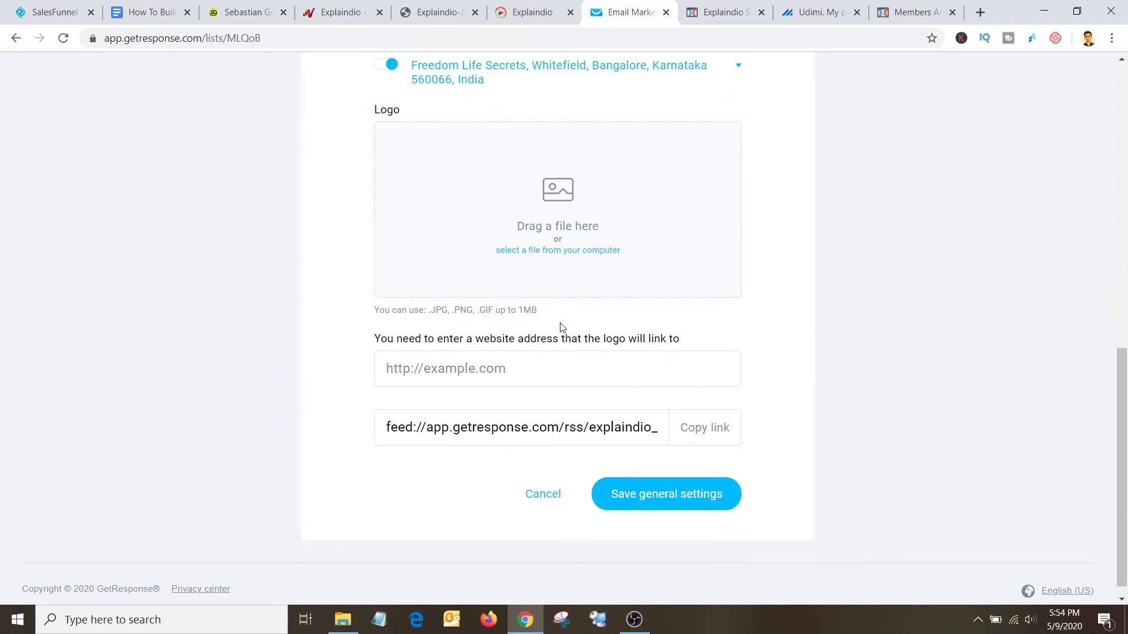
scroll(559, 323, up, 5)
scroll(560, 327, up, 7)
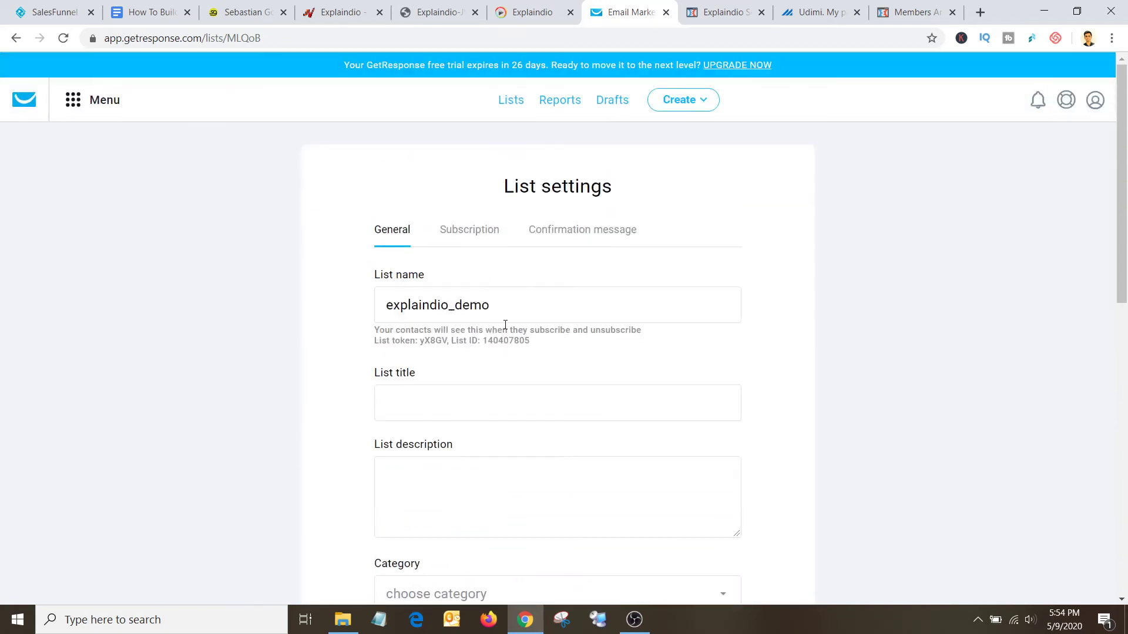
scroll(504, 323, down, 5)
scroll(504, 324, down, 6)
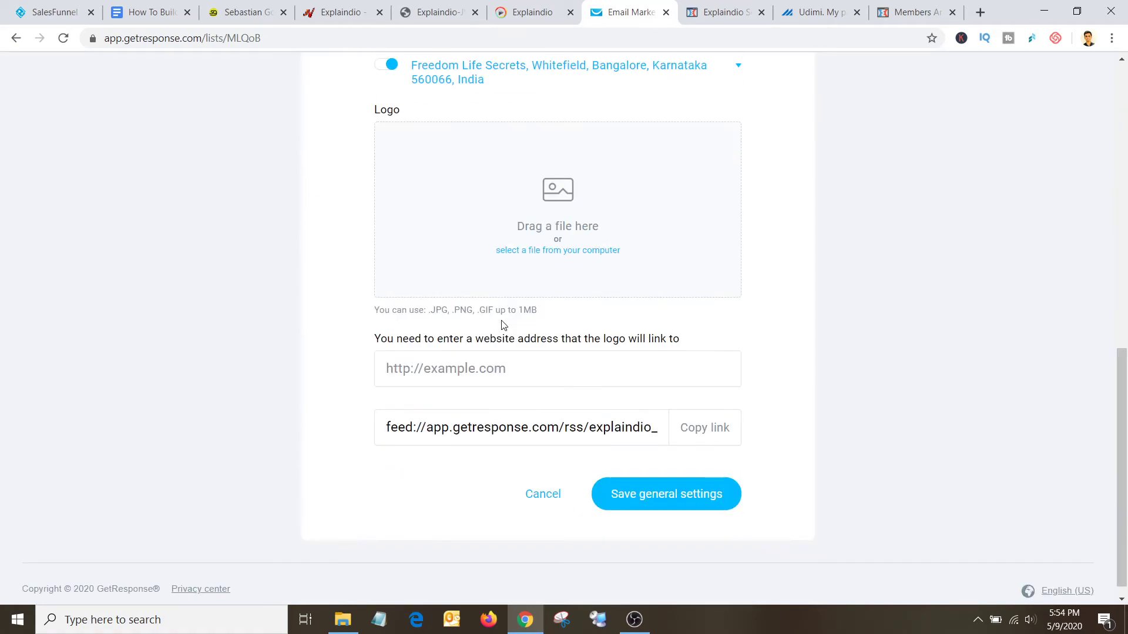
scroll(466, 284, up, 1)
scroll(464, 286, down, 1)
scroll(464, 286, up, 5)
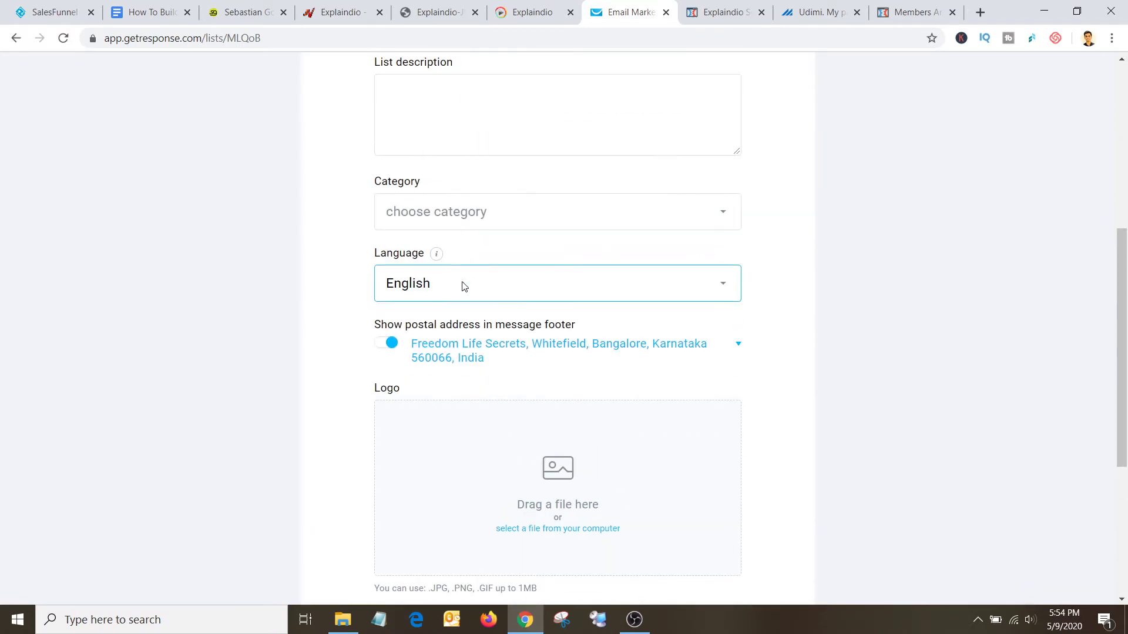
scroll(639, 375, up, 5)
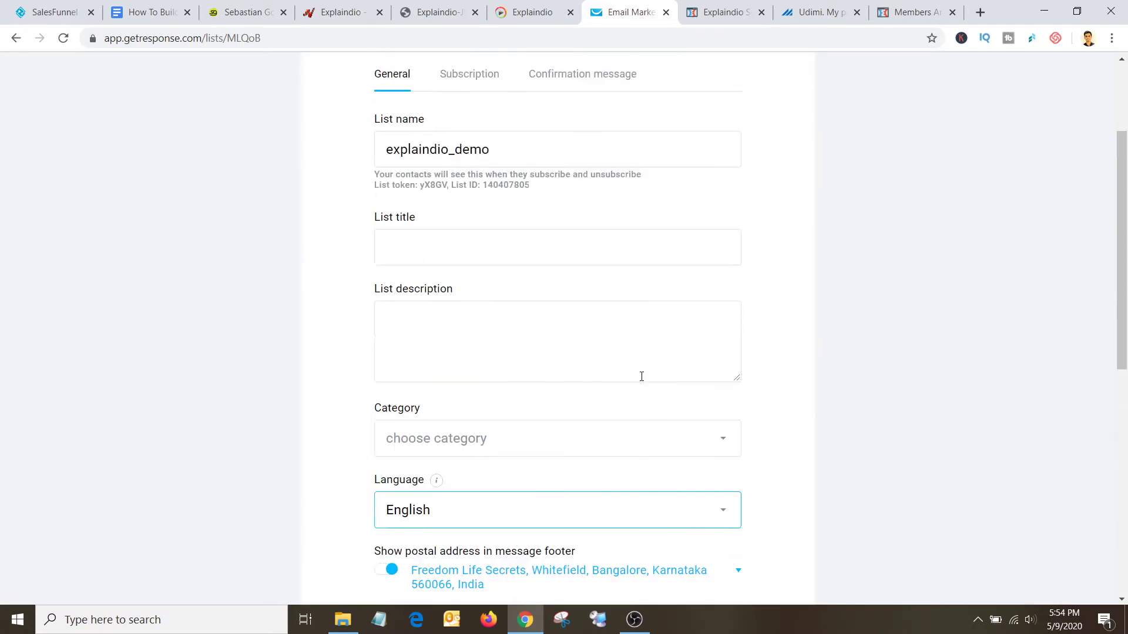
scroll(643, 371, down, 10)
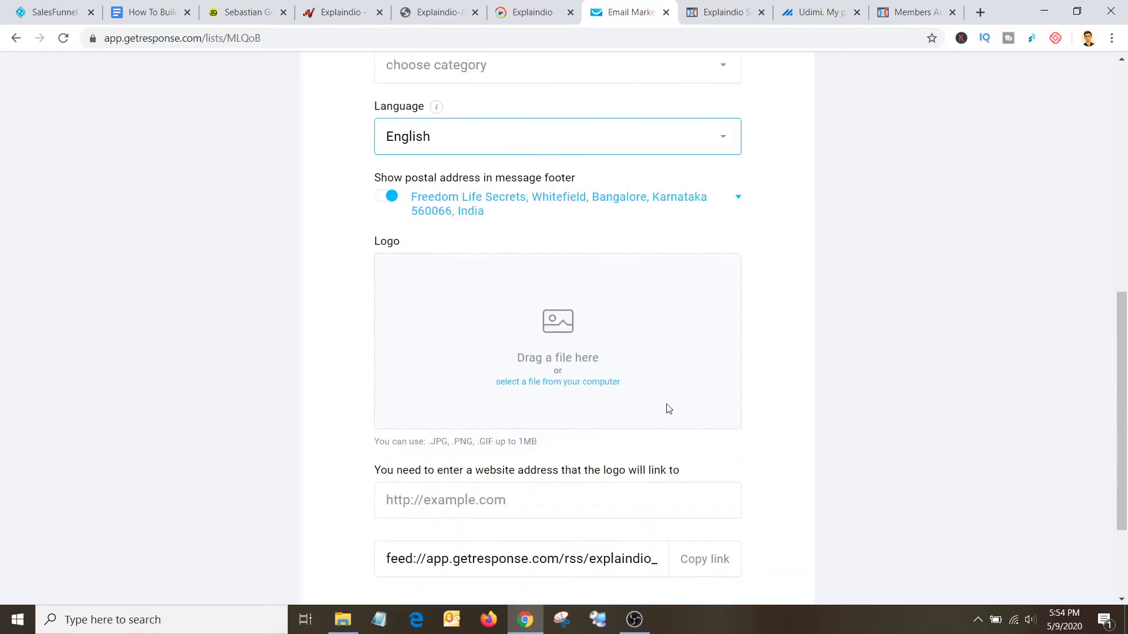
click(699, 483)
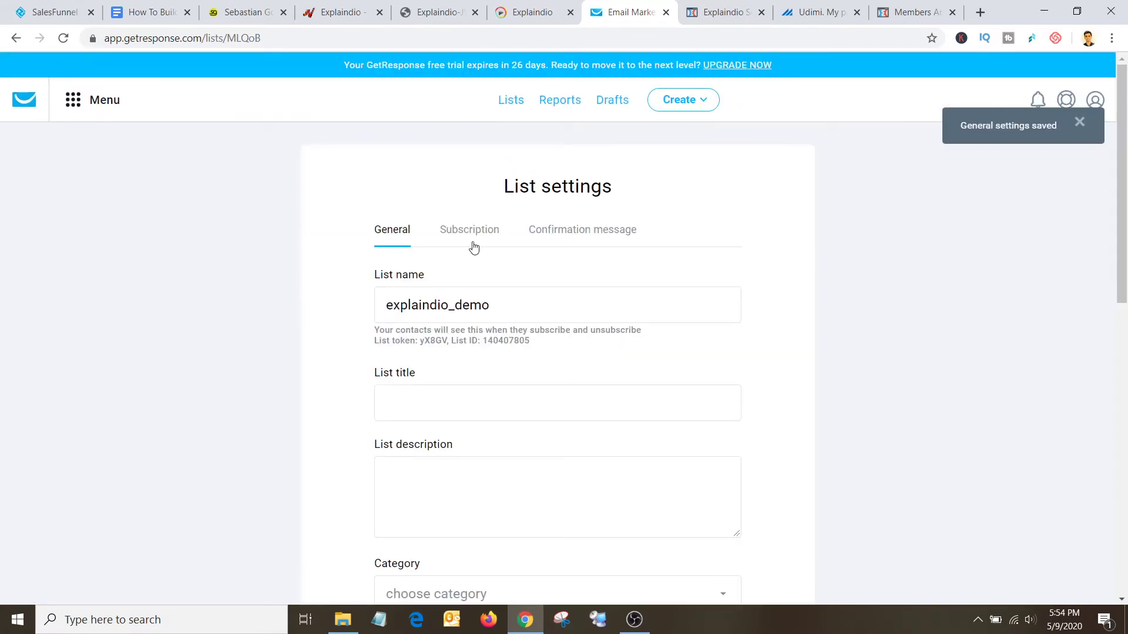
Step: Turn off subscription notifications in the list's subscription settings and keep double opt-in disabled for web subscriptions
click(474, 238)
scroll(479, 292, down, 1)
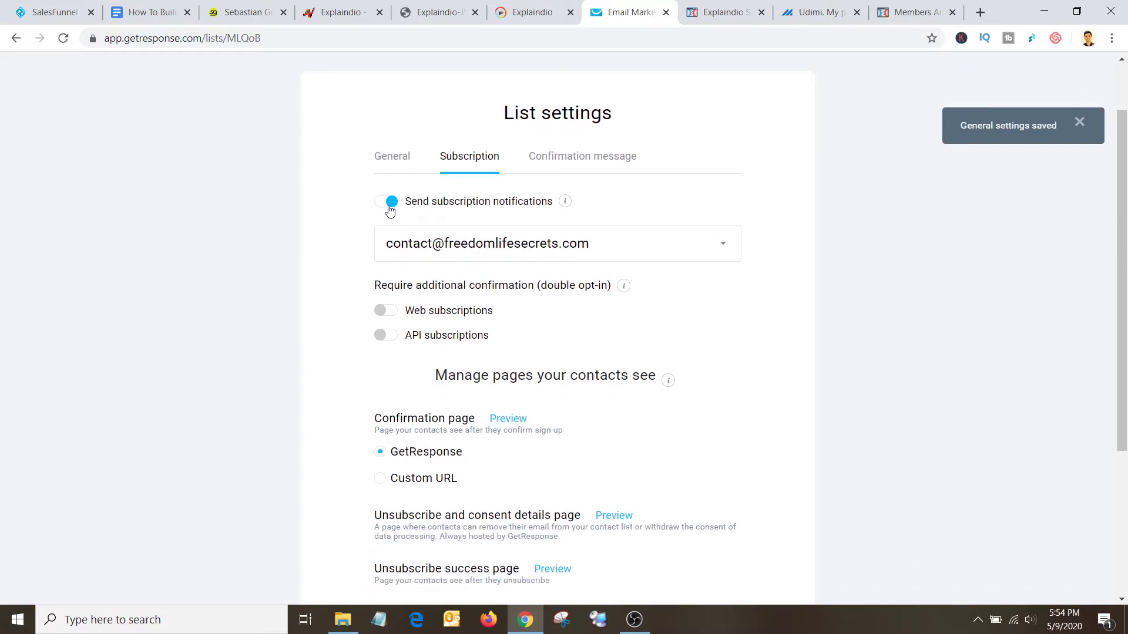
click(388, 205)
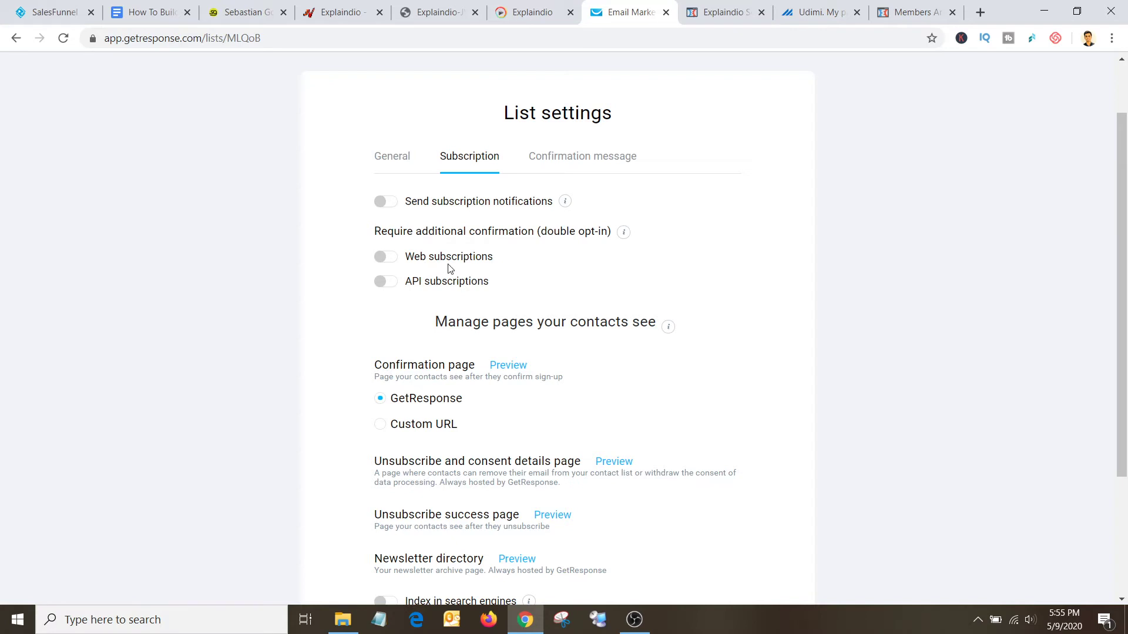
click(390, 262)
click(387, 262)
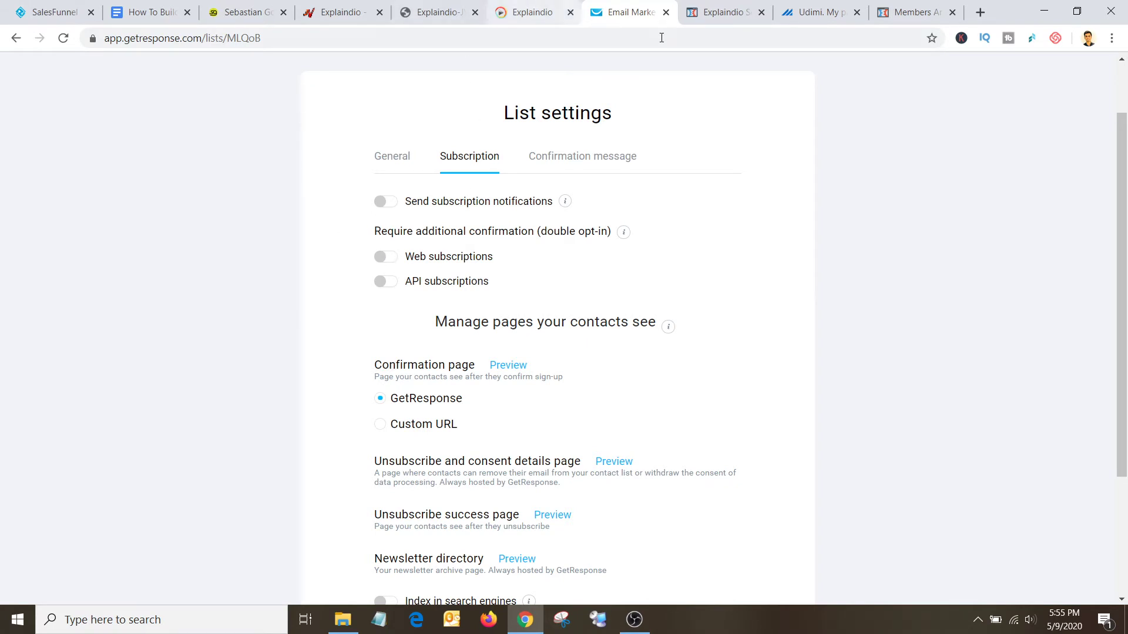
Step: Check the opt-in page in the ClickFunnels editor, return to GetResponse and review the rest of the subscription settings
click(728, 11)
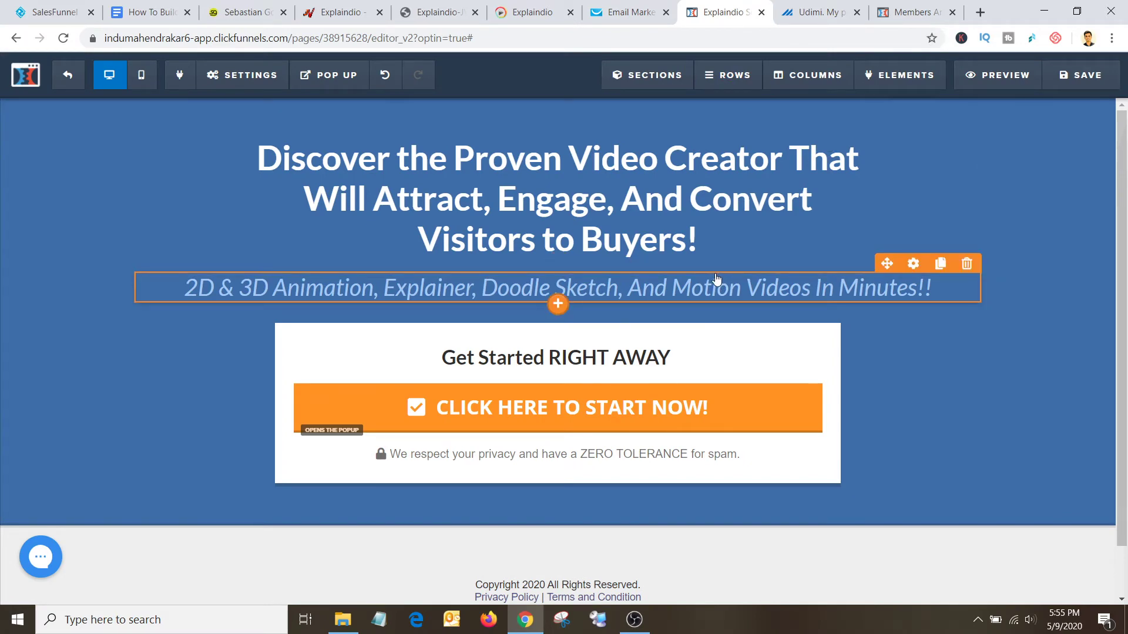
click(626, 12)
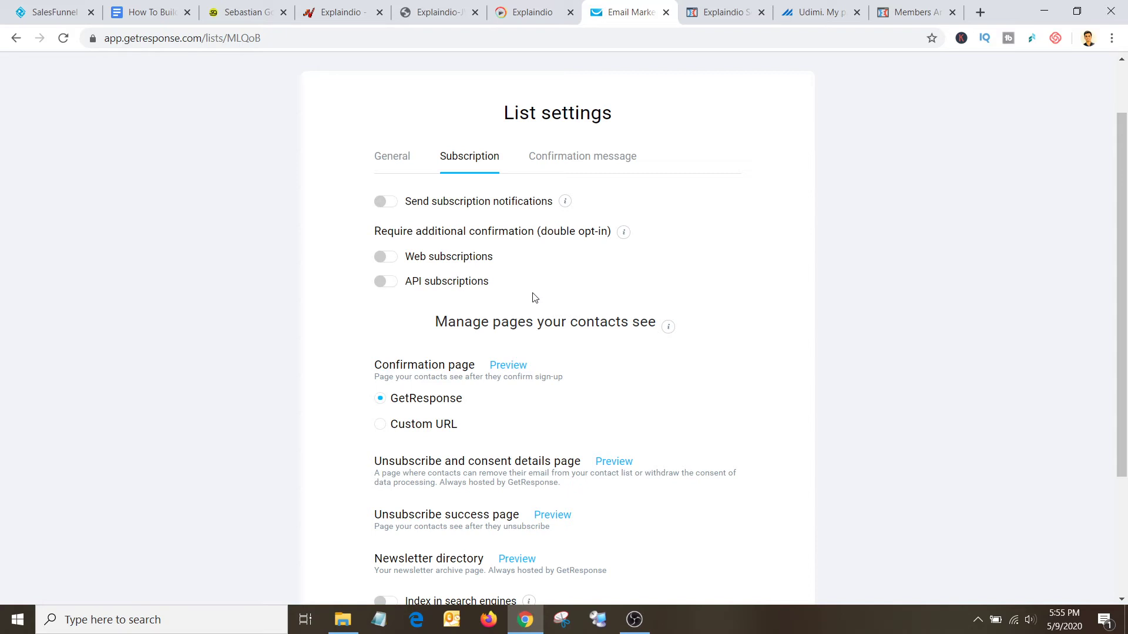
scroll(531, 299, down, 3)
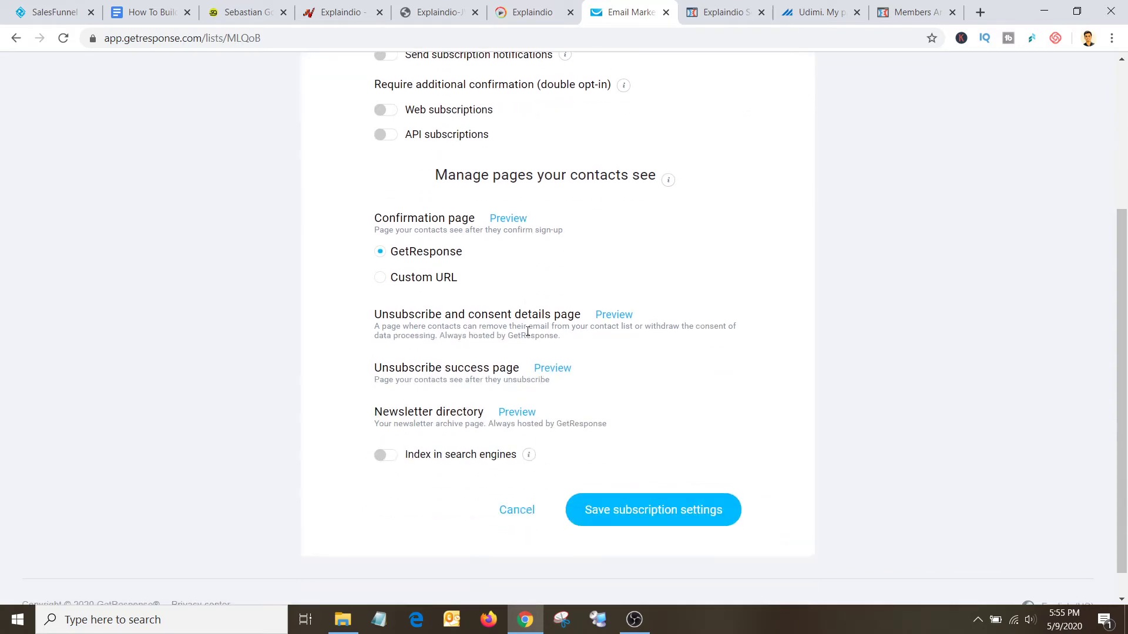
scroll(546, 312, up, 4)
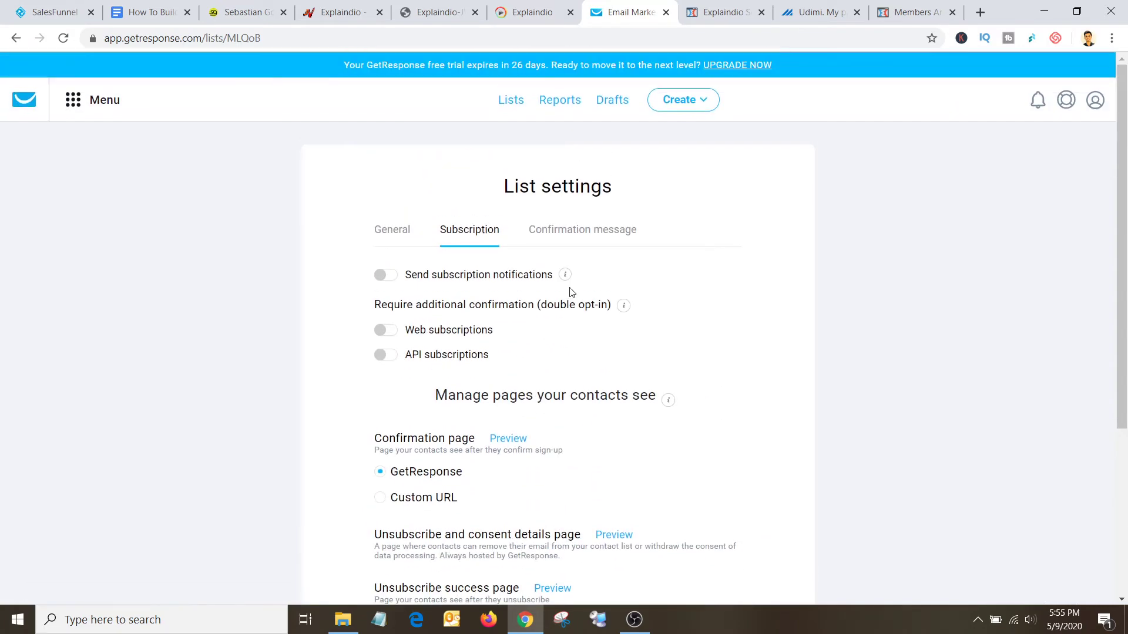
Step: Review the list's confirmation message settings, leave them without saving and look over the contact lists overview
click(575, 237)
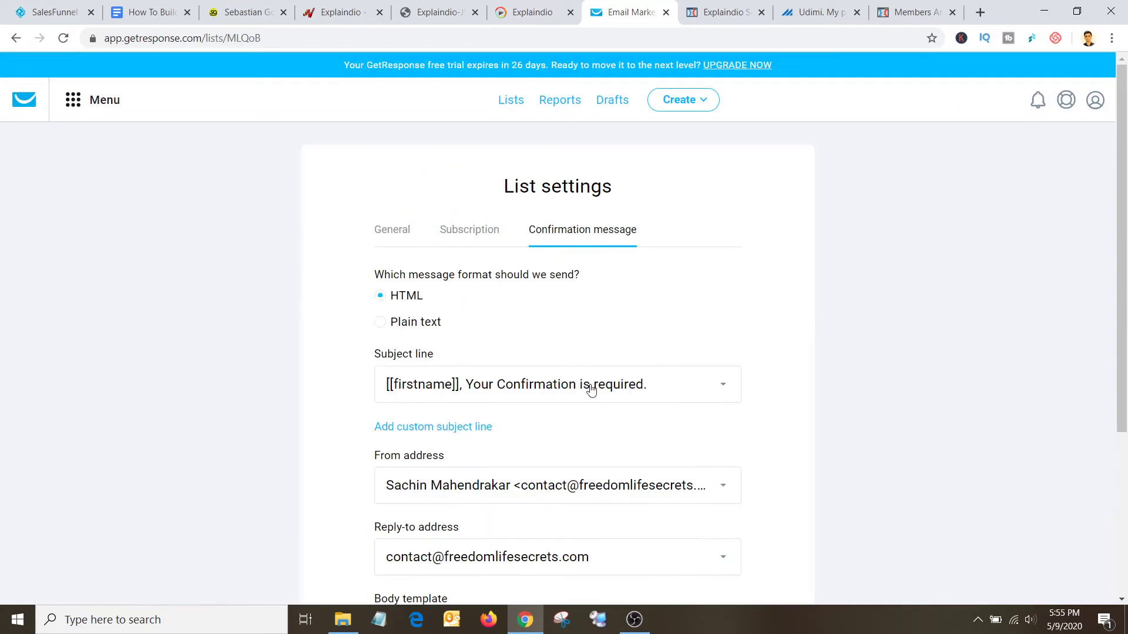
scroll(591, 387, down, 4)
scroll(590, 386, up, 4)
scroll(688, 326, down, 4)
click(502, 482)
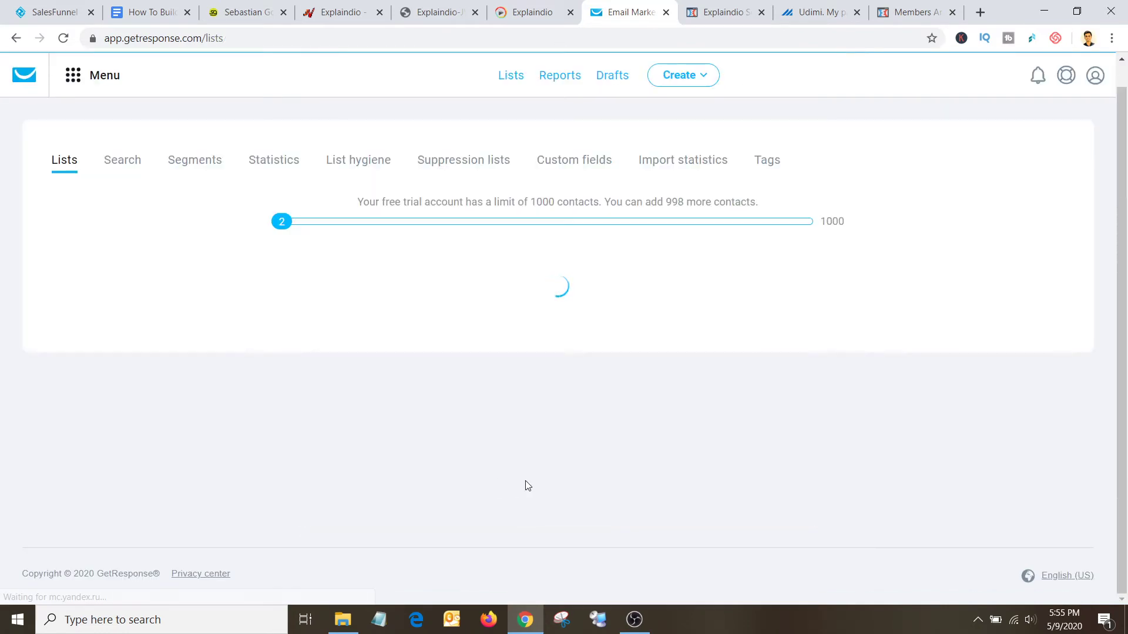
scroll(491, 401, down, 2)
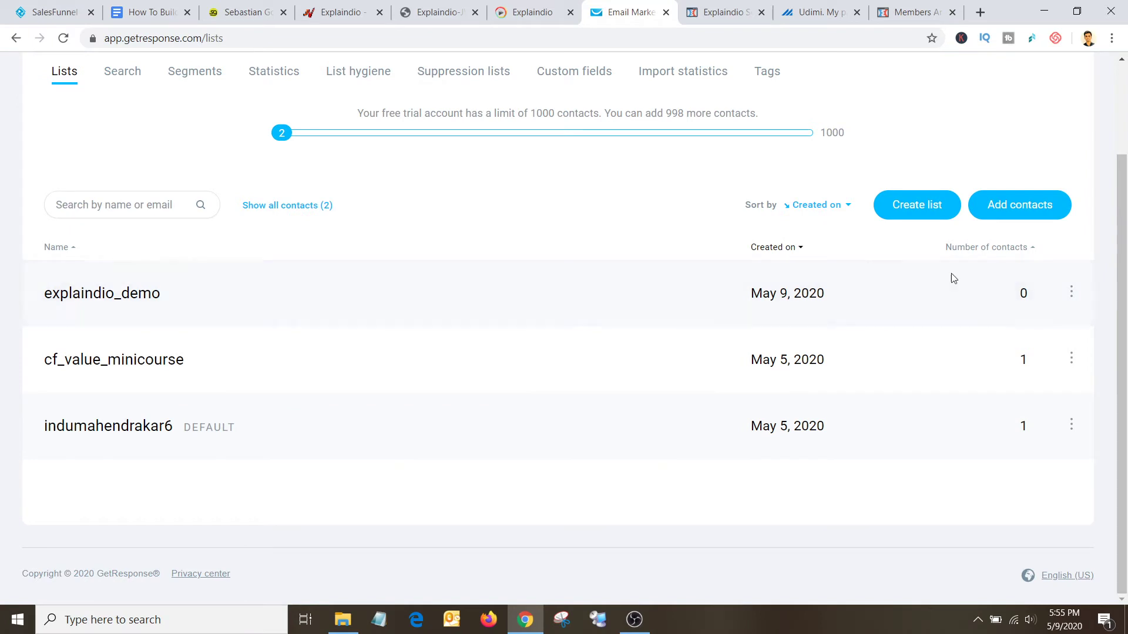
scroll(1015, 309, up, 2)
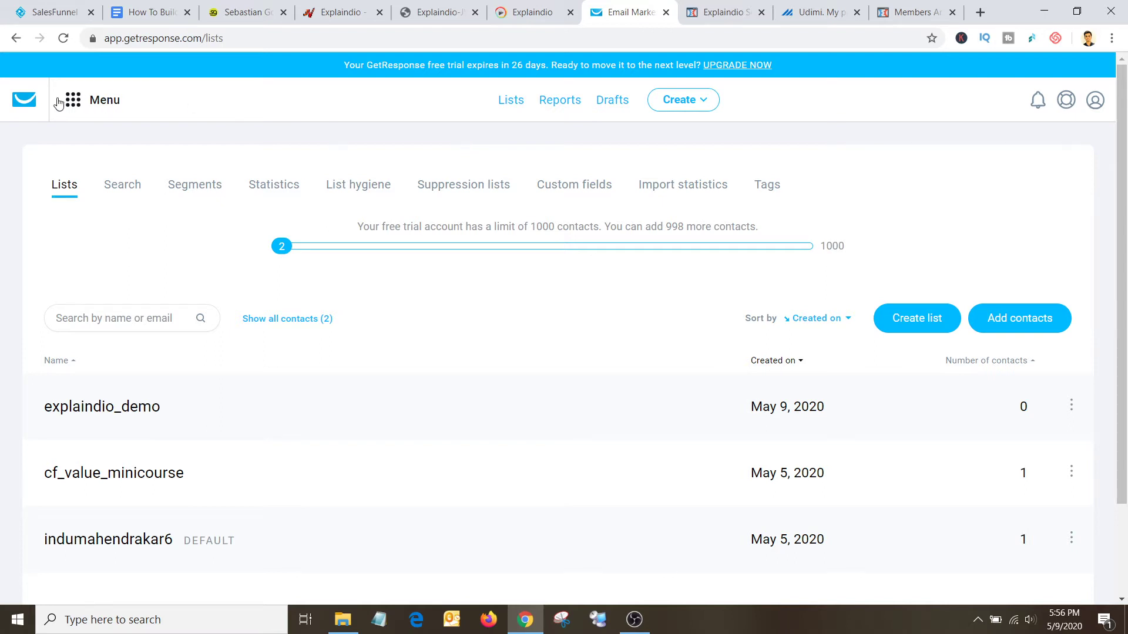
Step: Go to the Automation area and look over the existing workflows
click(76, 101)
click(78, 101)
click(76, 103)
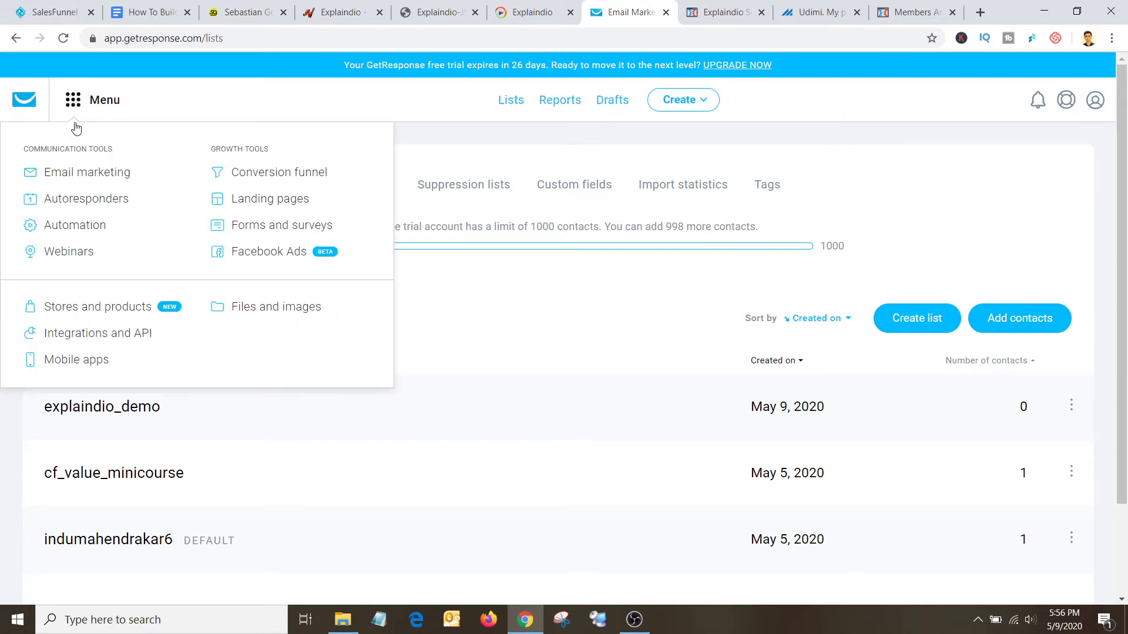
click(77, 233)
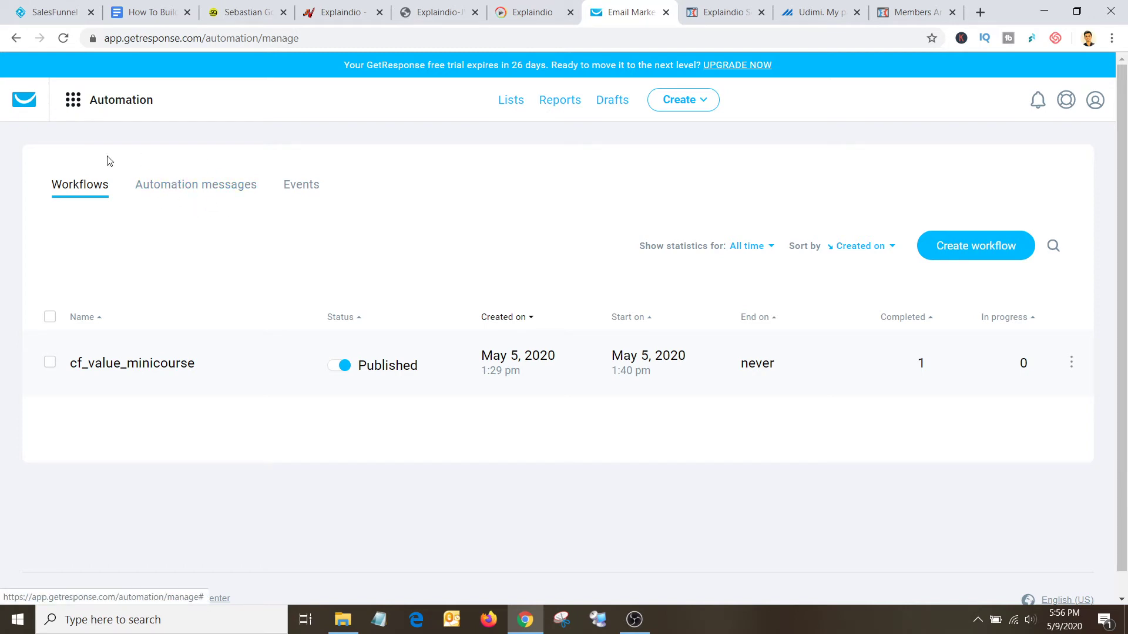
scroll(503, 233, down, 1)
scroll(503, 233, up, 1)
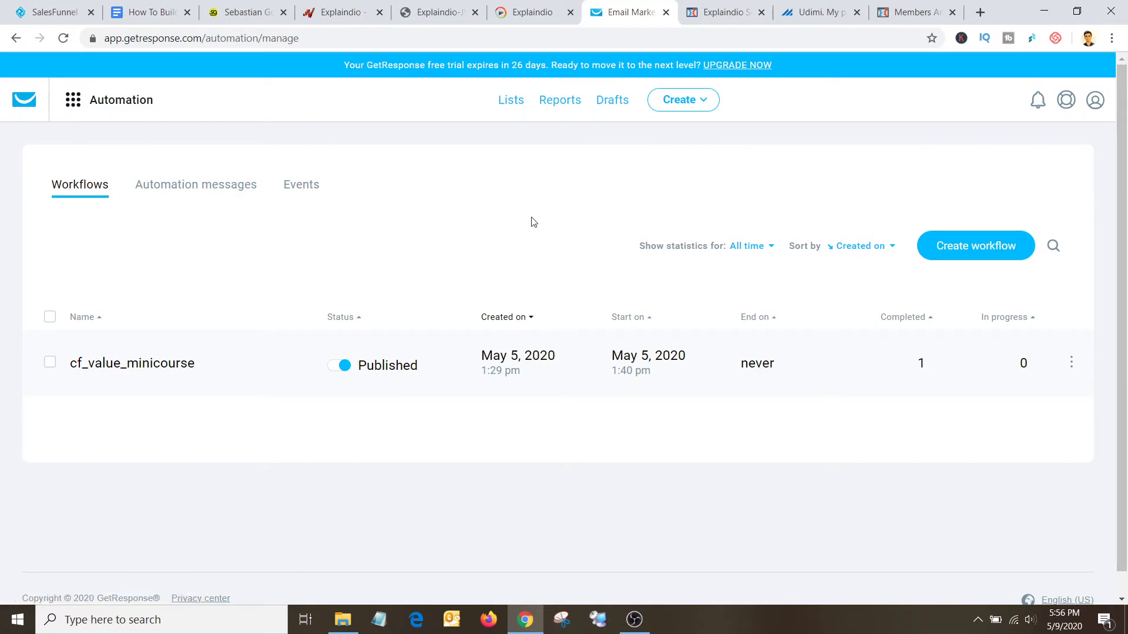
click(602, 105)
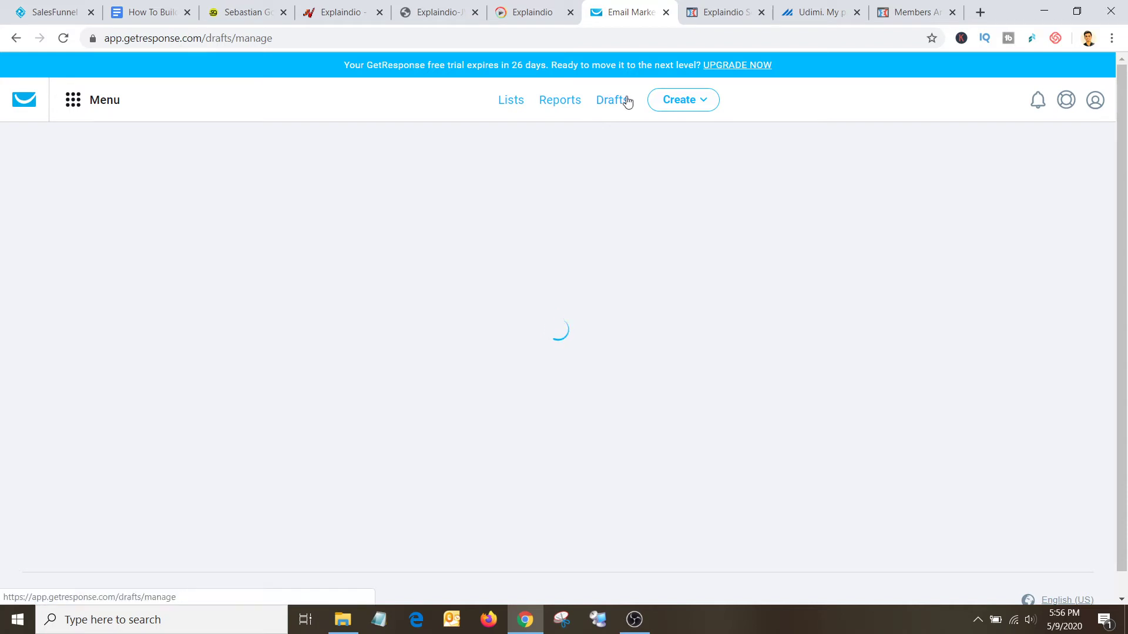
click(84, 101)
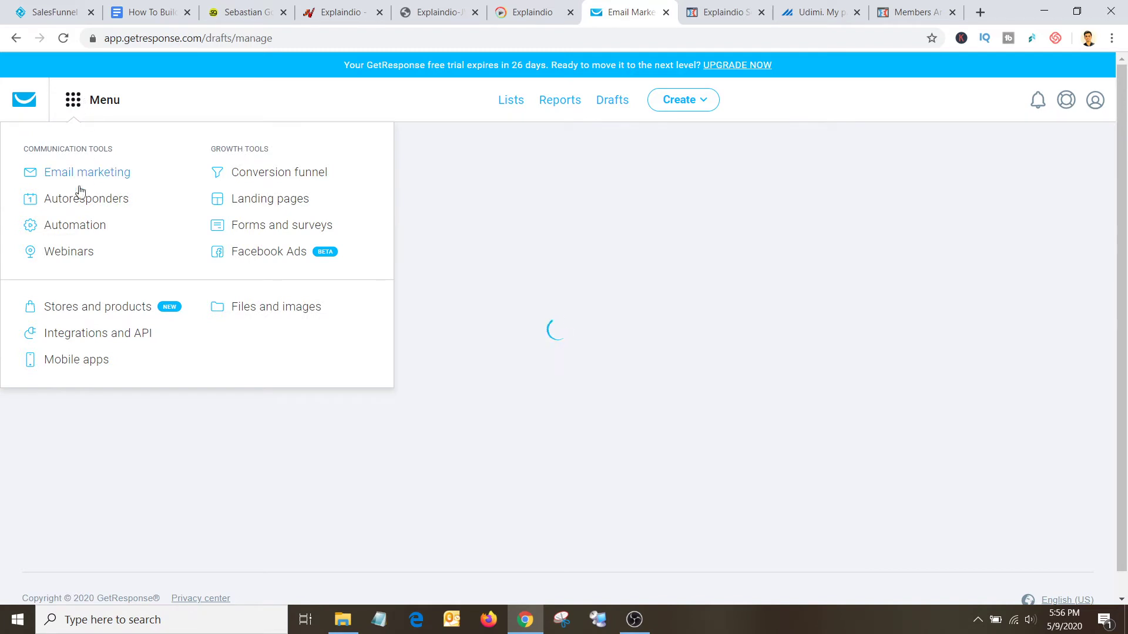
click(69, 223)
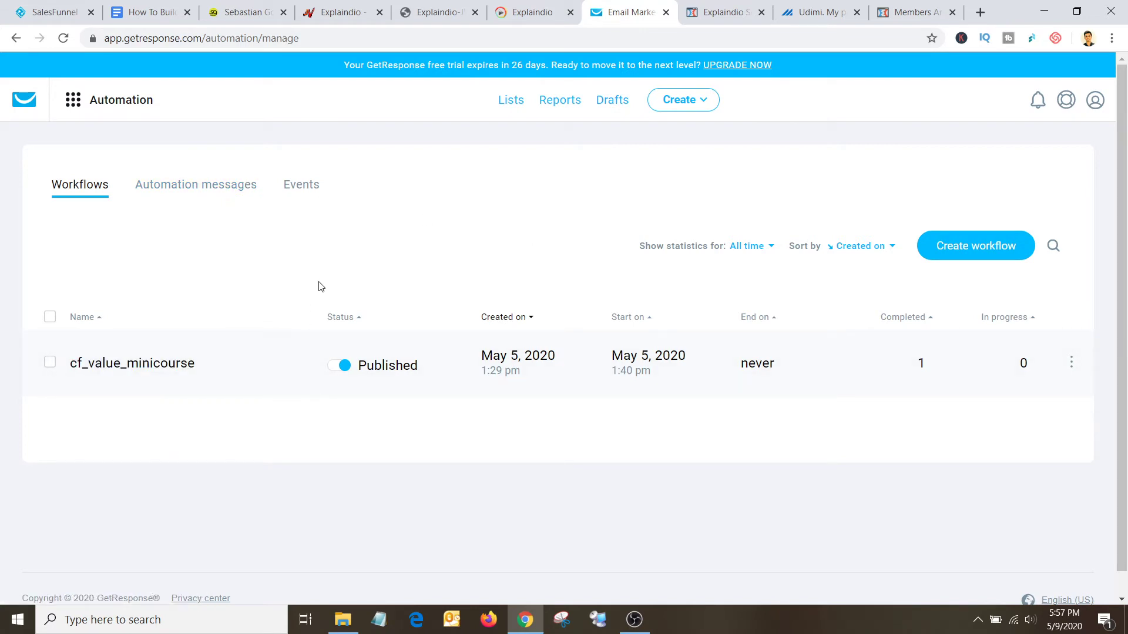
Step: Create an automation message draft and link it to the explaindio_demo list
click(218, 195)
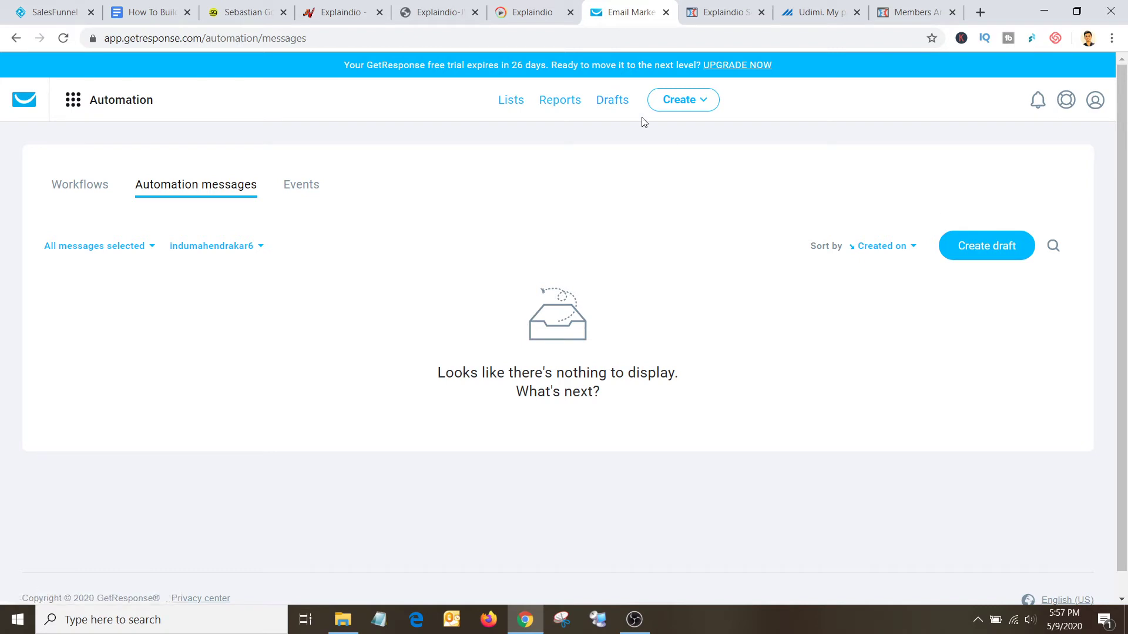
click(963, 248)
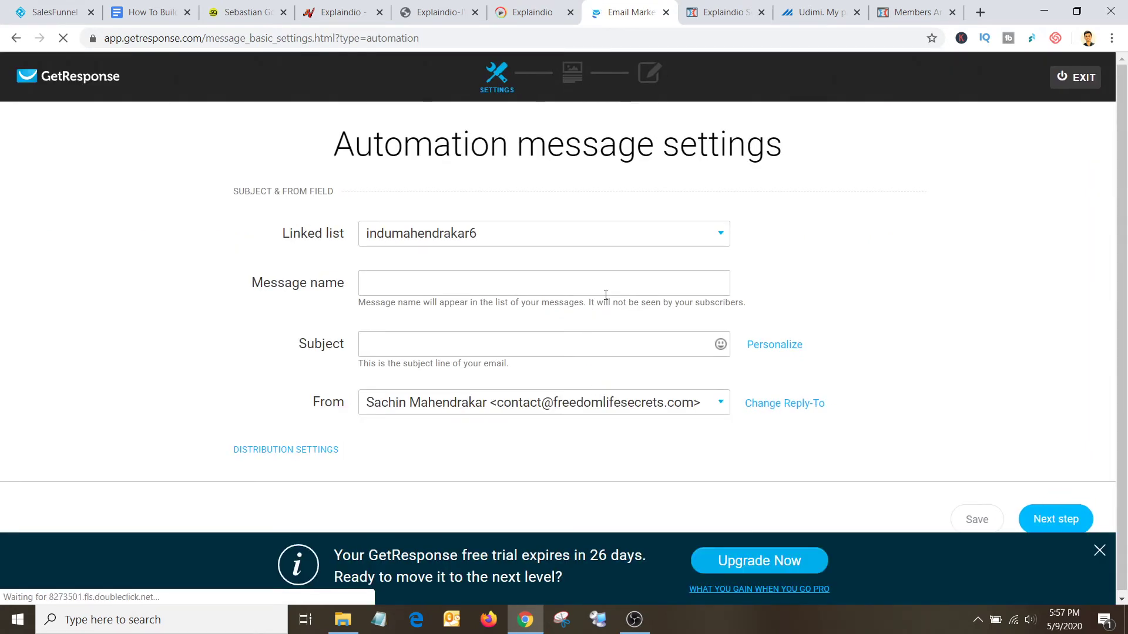
click(651, 239)
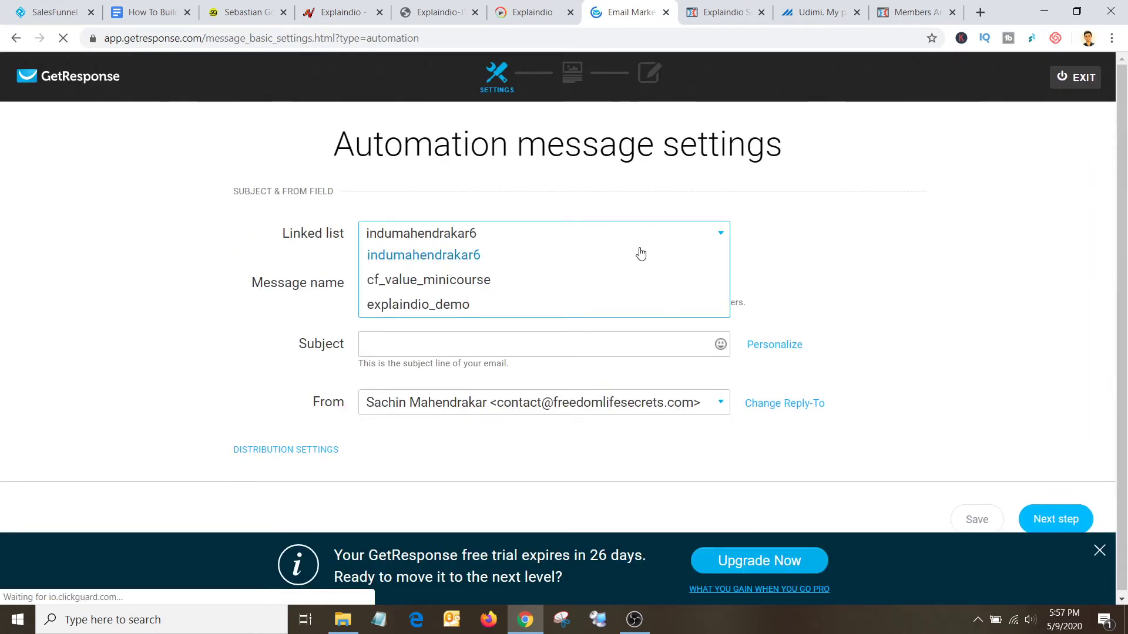
click(553, 304)
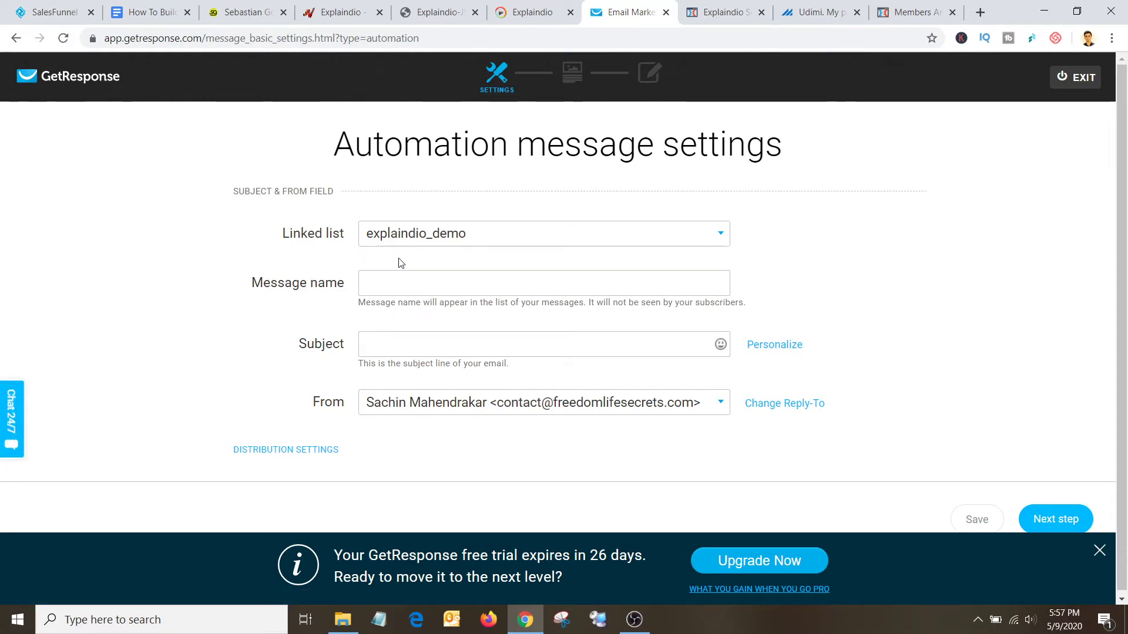
Step: Name the automation message "Intro message" and place the cursor in its subject field
click(435, 280)
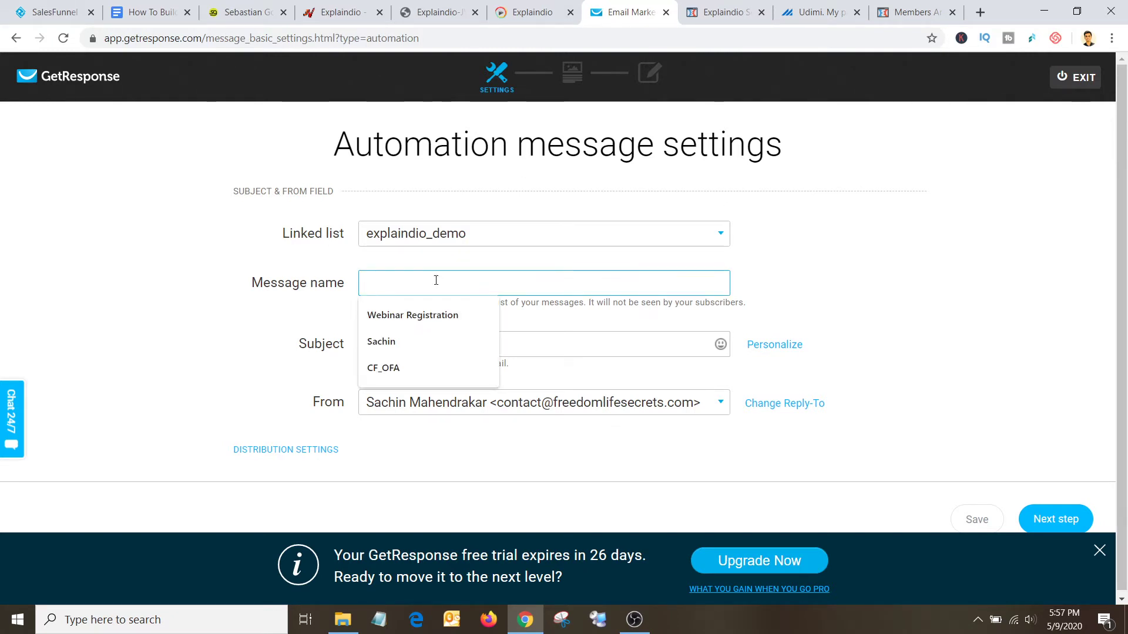
text(Inf)
text(ro)
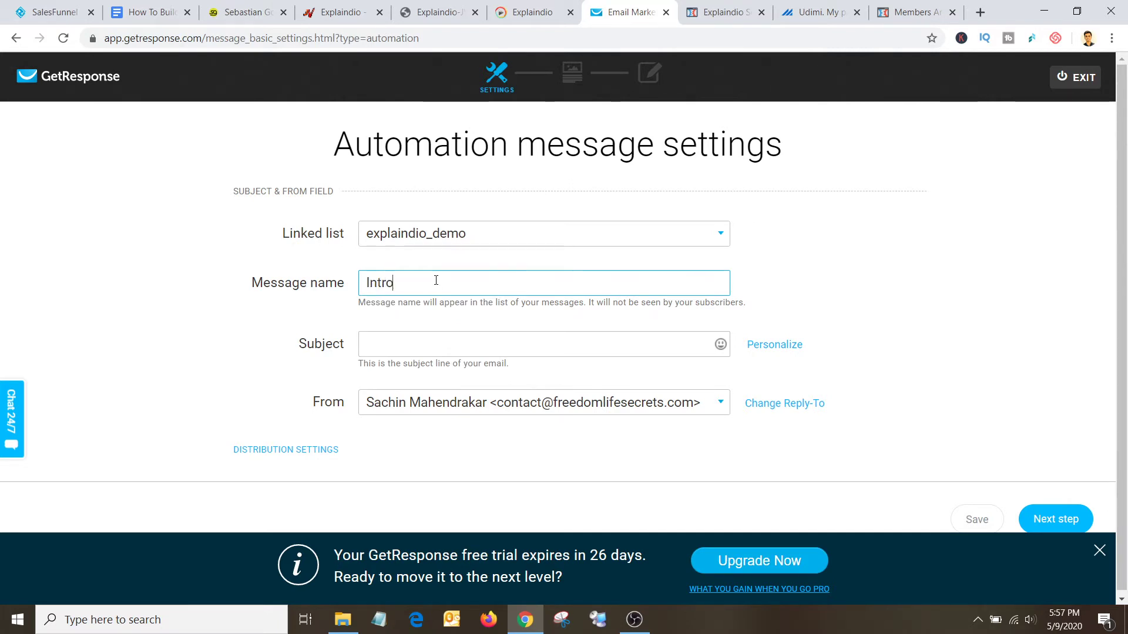
text( message)
click(445, 346)
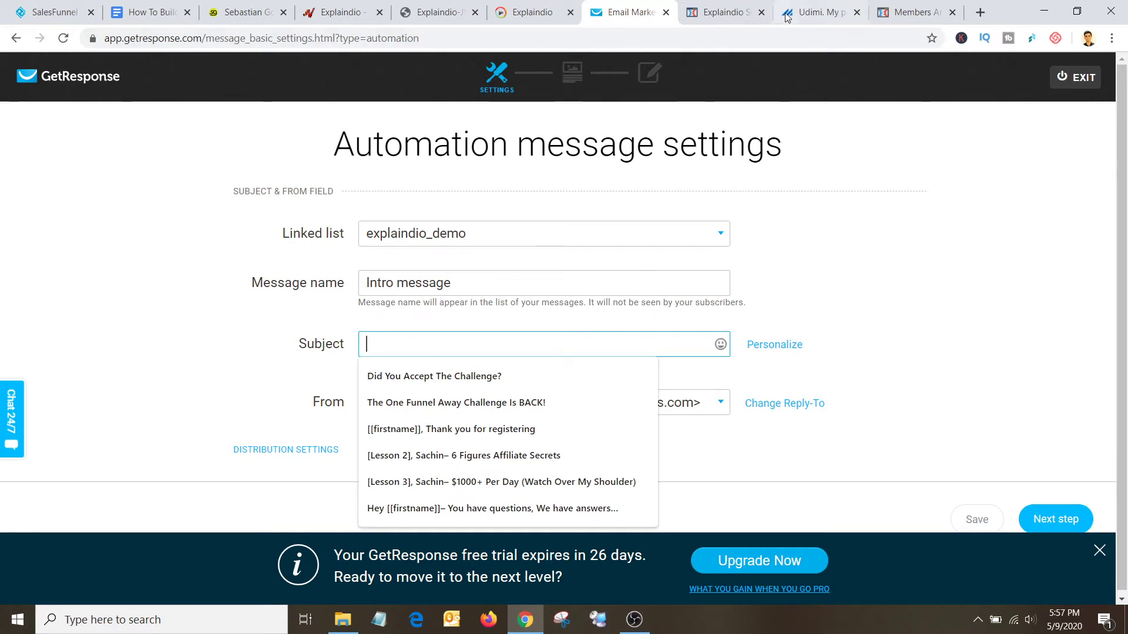
Step: Switch to the Explaindio JV page and compare its email swipes "swipe 1: Easy" and "swipe 2: Powerful", ending on swipe 1
click(437, 13)
scroll(431, 194, down, 1)
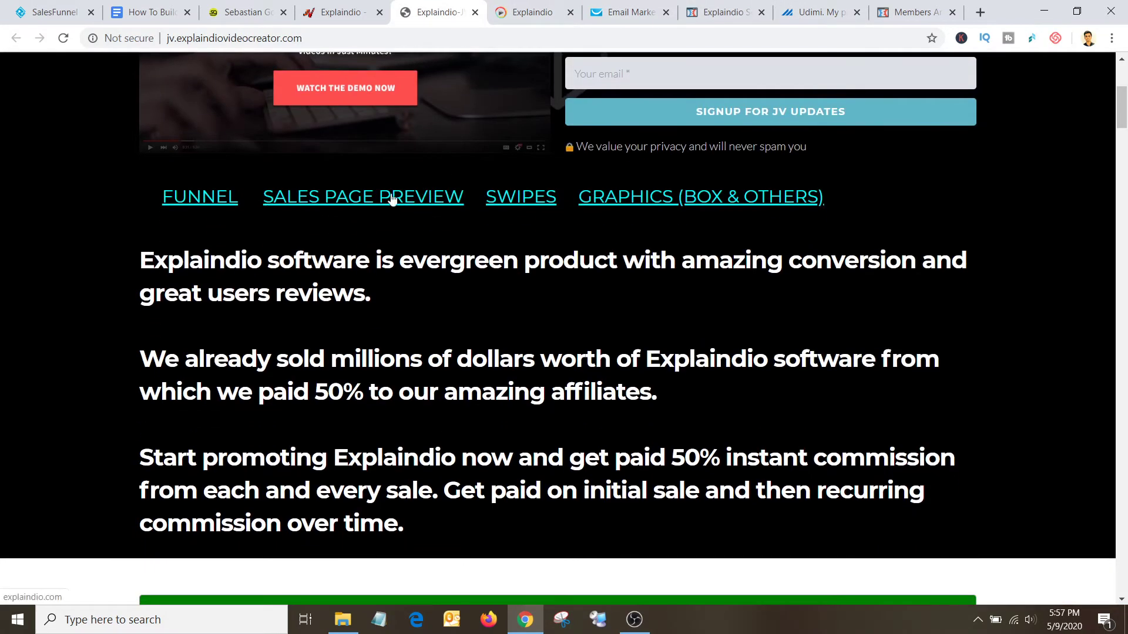
click(553, 200)
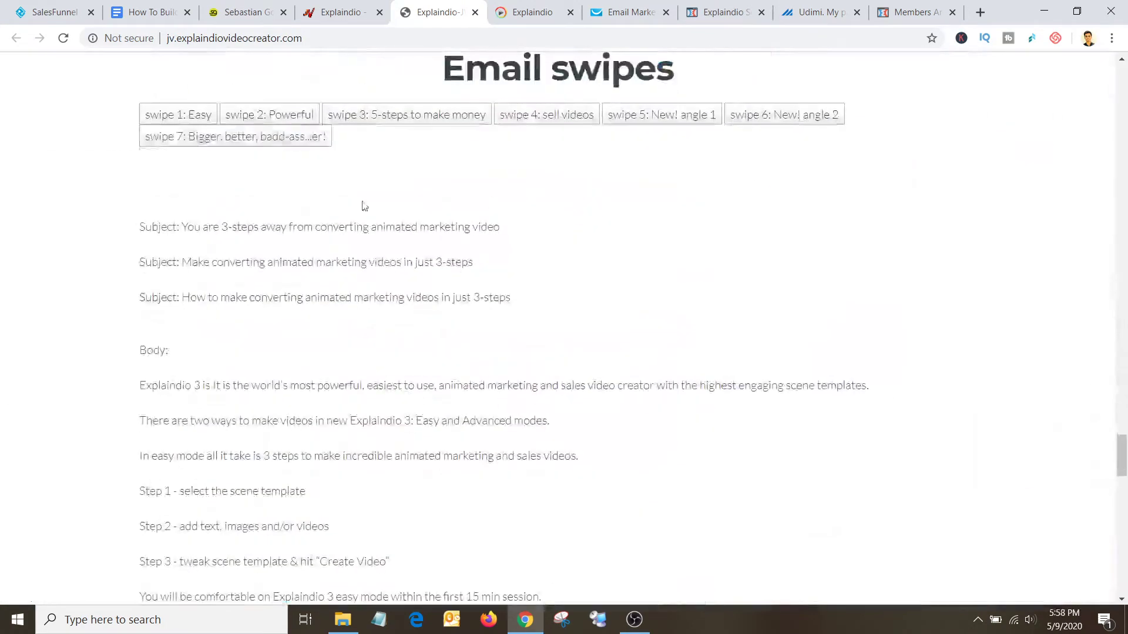
click(194, 115)
click(273, 115)
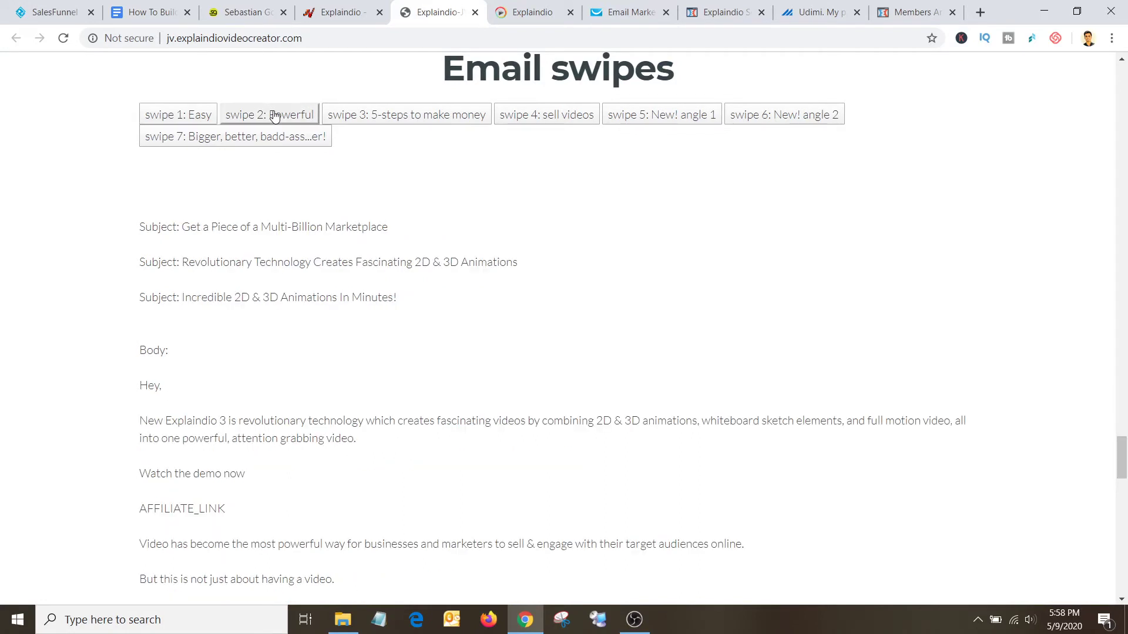
click(188, 115)
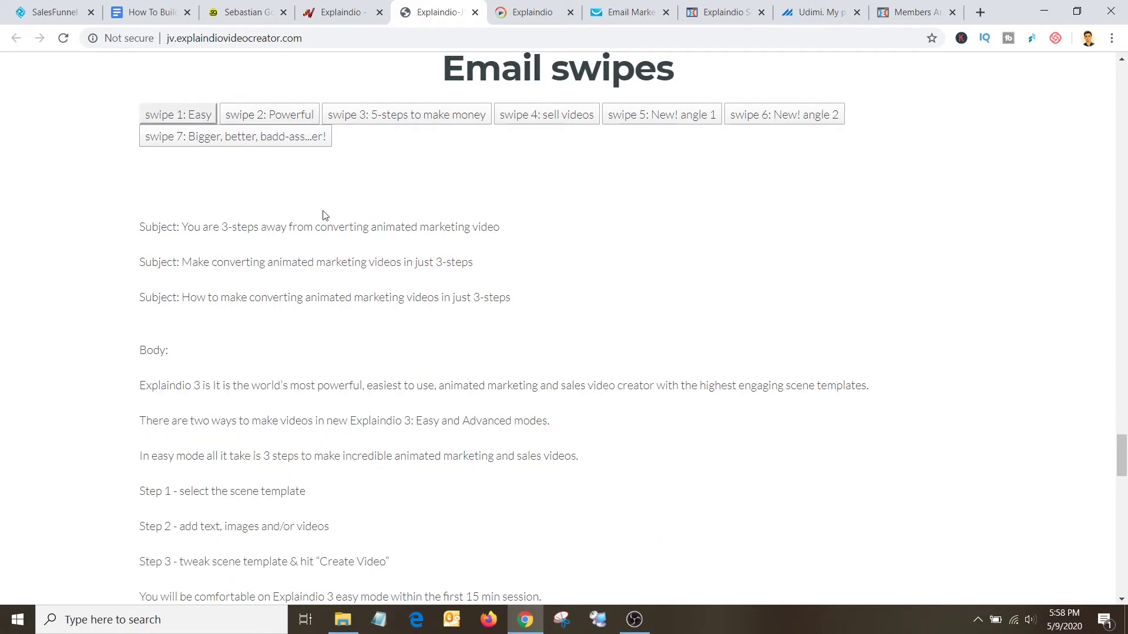
Step: Copy swipe 1's first subject line, "You are 3-steps away from converting animated marketing video", into the GetResponse message subject and continue to template selection
drag(500, 227, 191, 224)
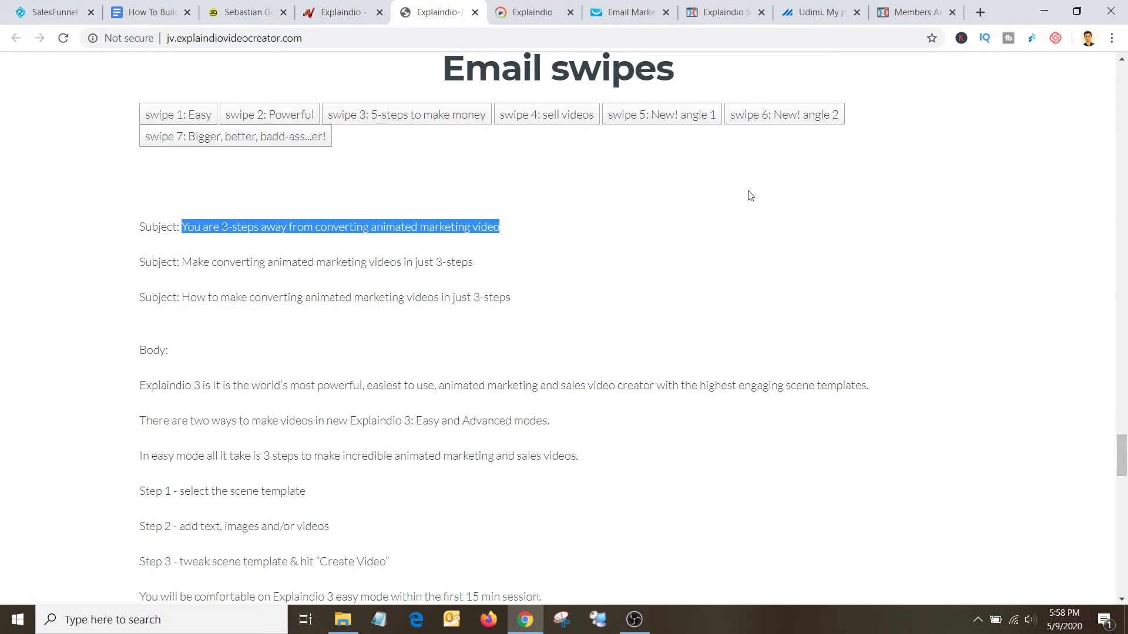
click(628, 11)
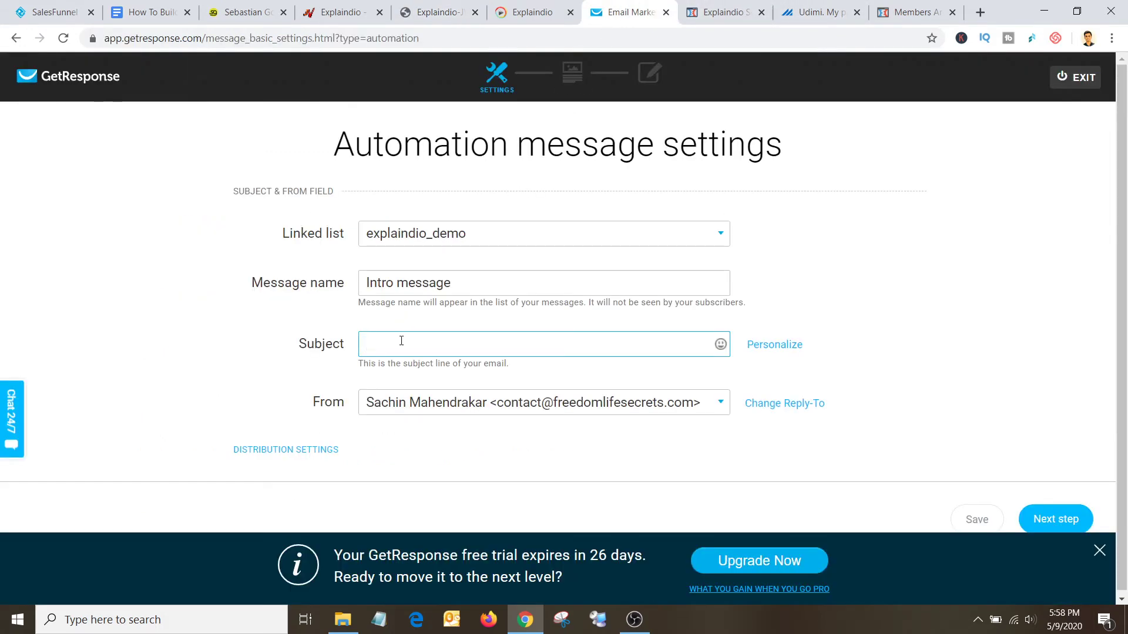
text(You are 3-steps away from converting animated marketing video)
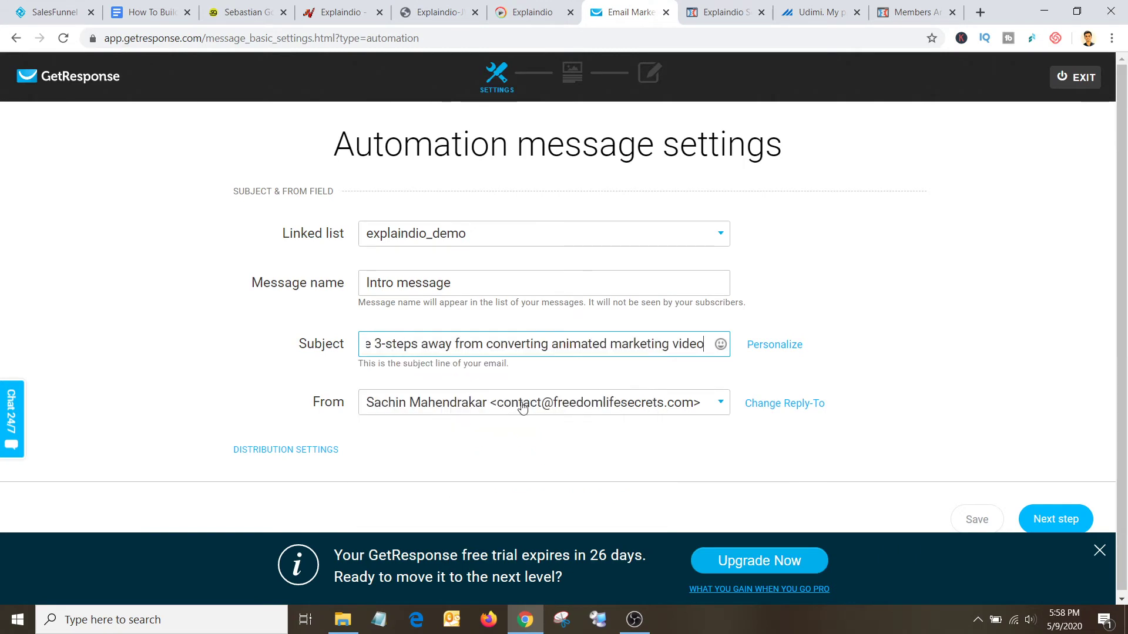
click(644, 404)
click(644, 405)
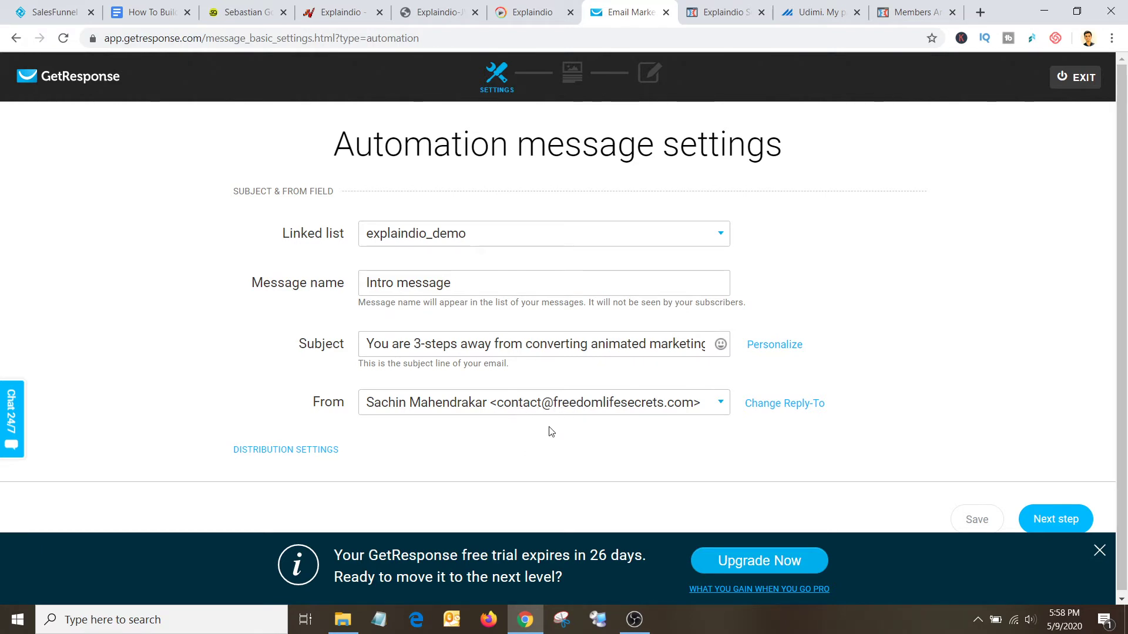
scroll(811, 393, down, 1)
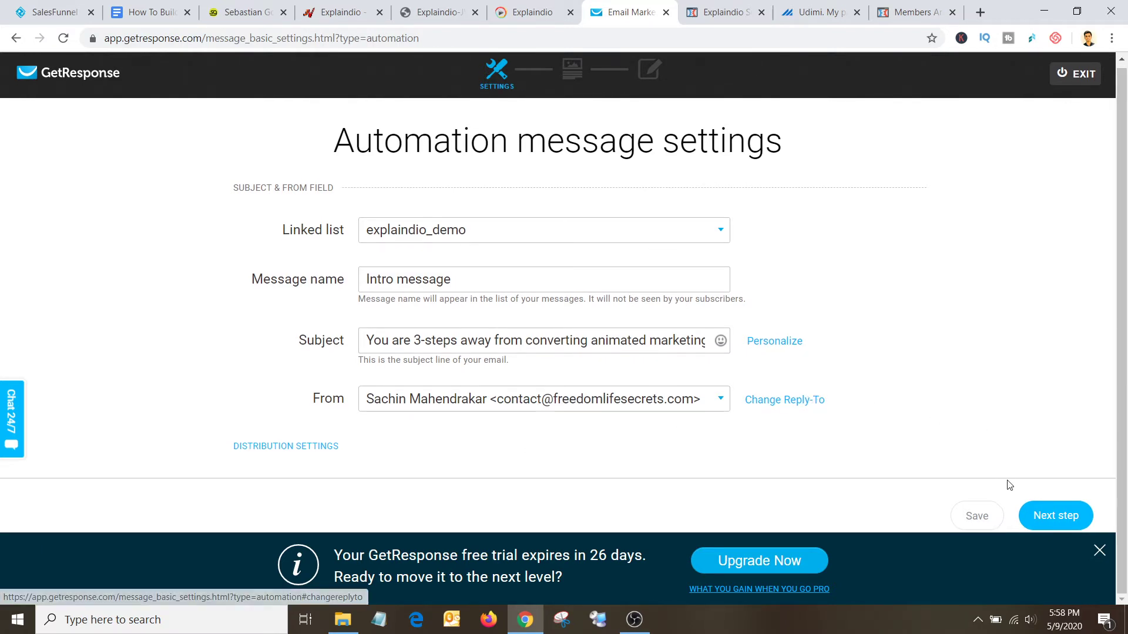
click(1049, 517)
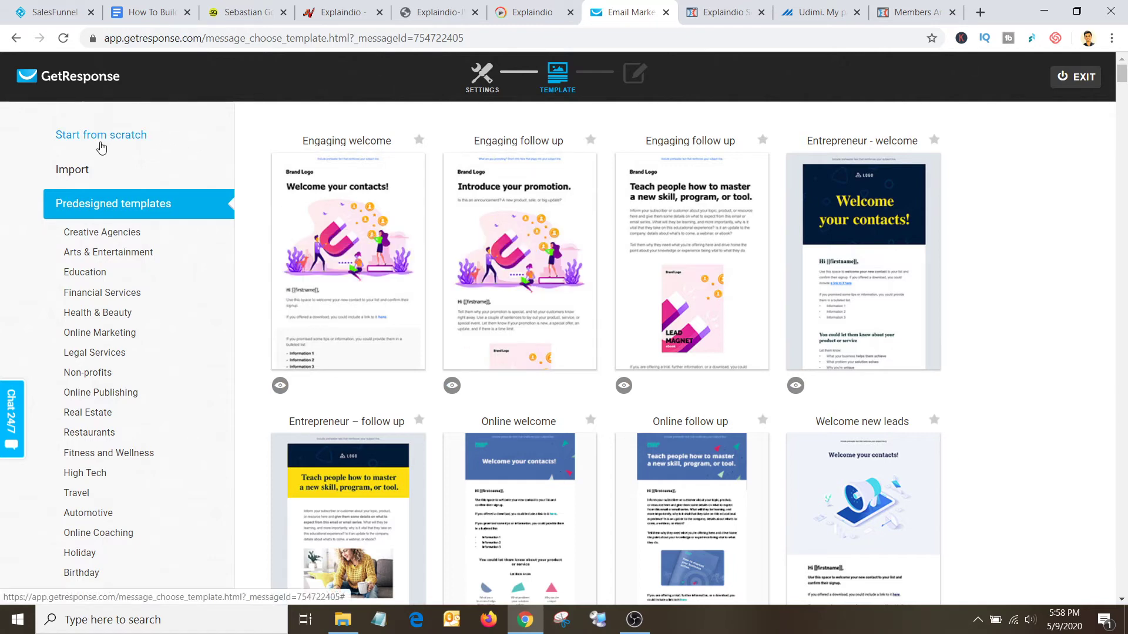
Step: Look through the predesigned email templates
mouse_move(499, 268)
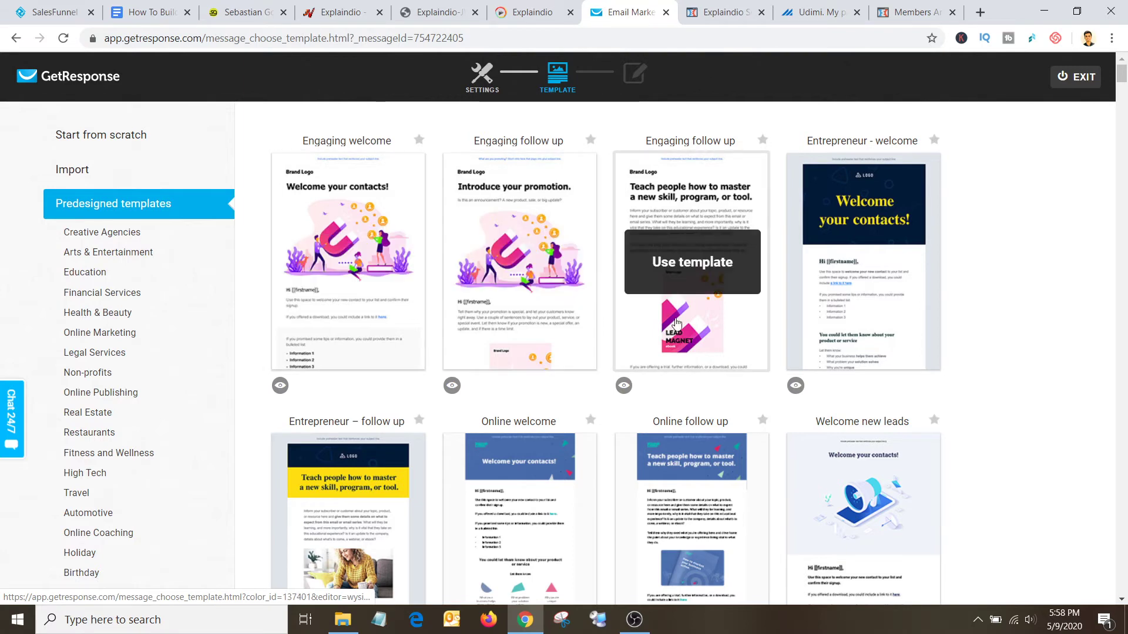
scroll(676, 323, down, 3)
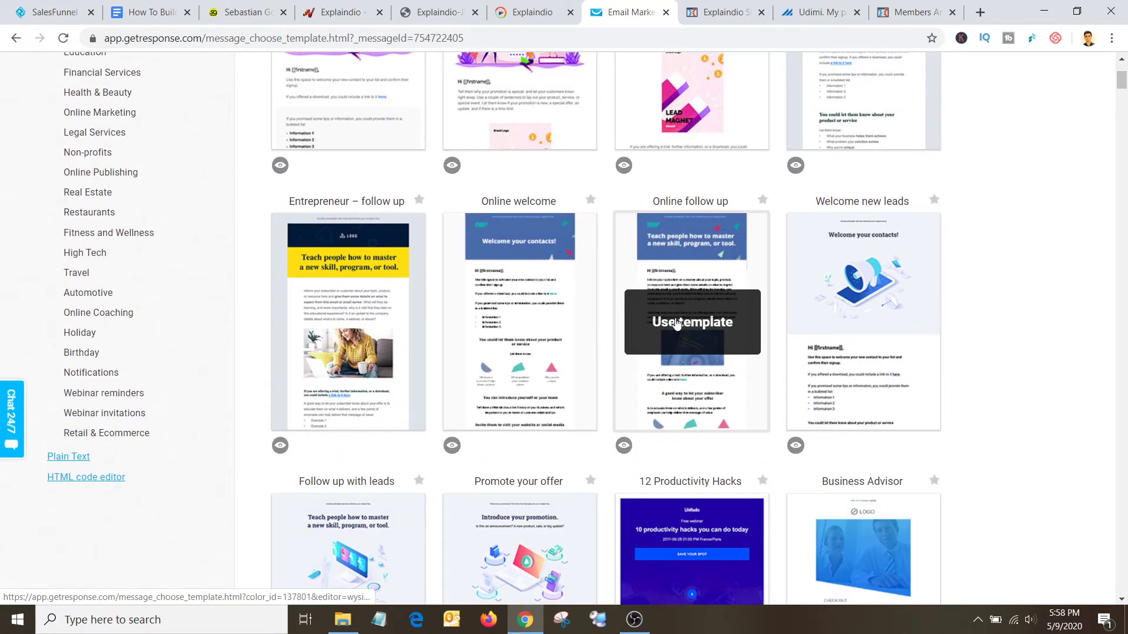
scroll(677, 324, up, 4)
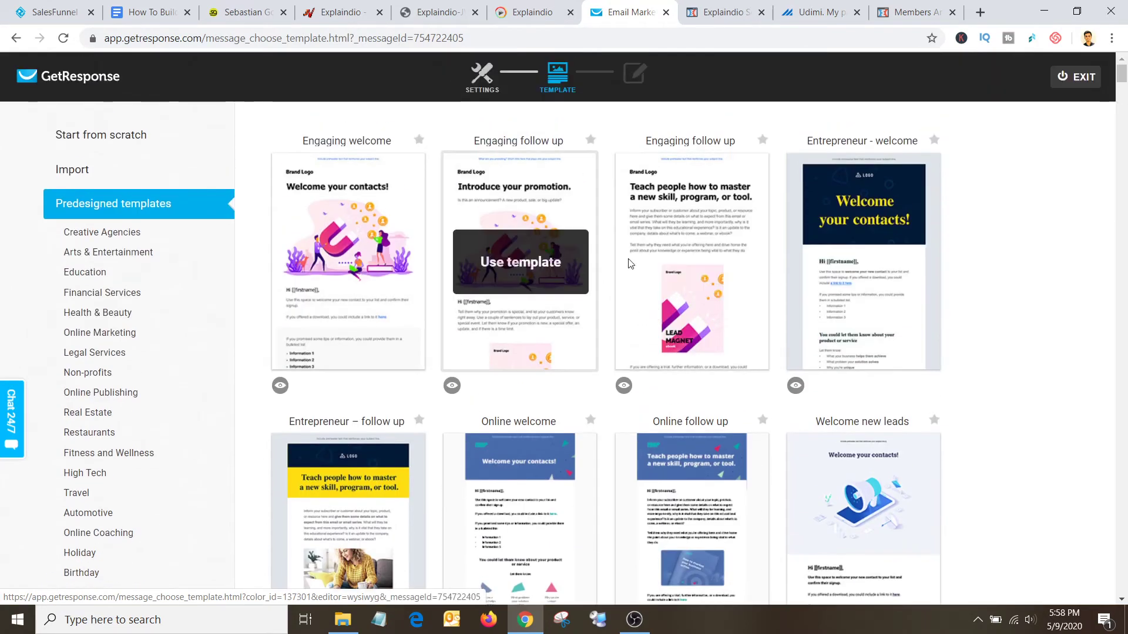
scroll(742, 259, down, 1)
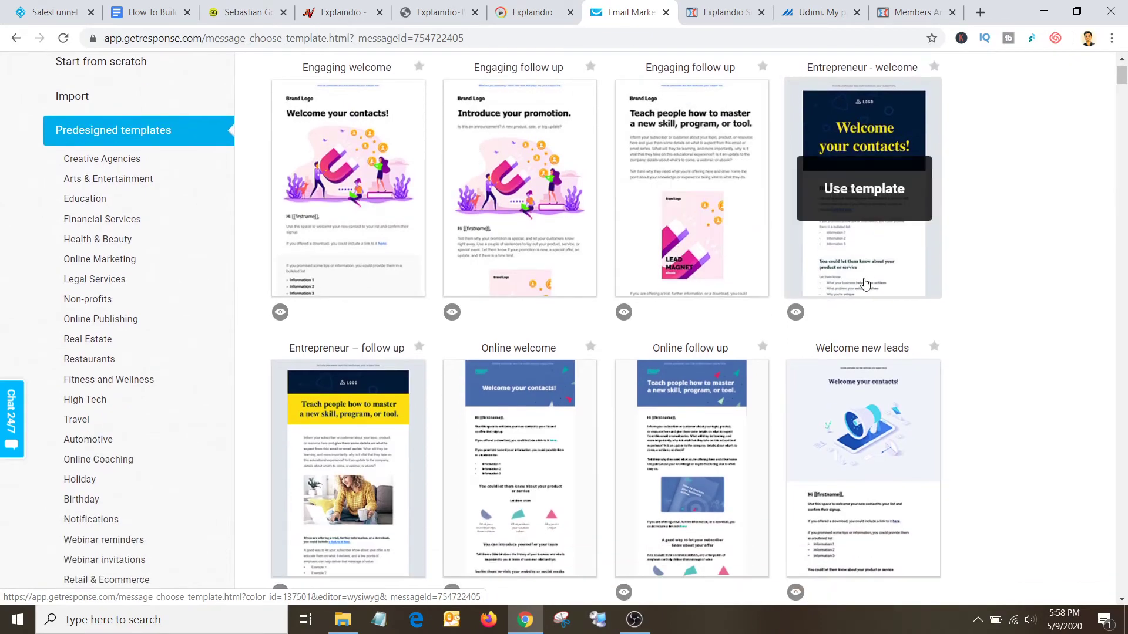
scroll(865, 284, down, 5)
scroll(864, 284, down, 2)
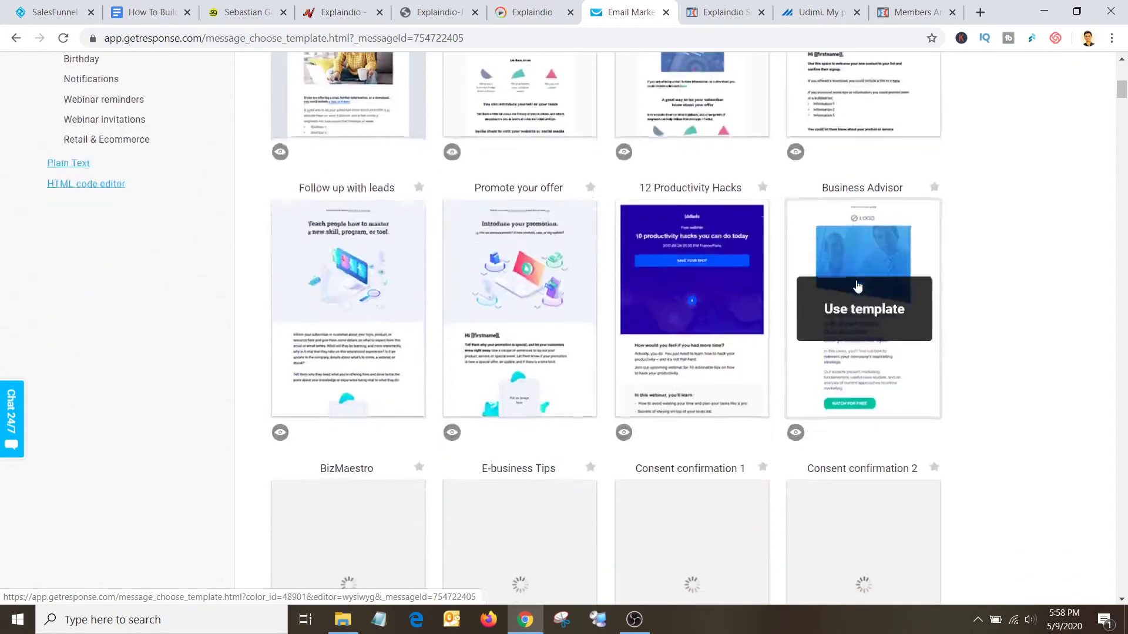
scroll(863, 305, up, 8)
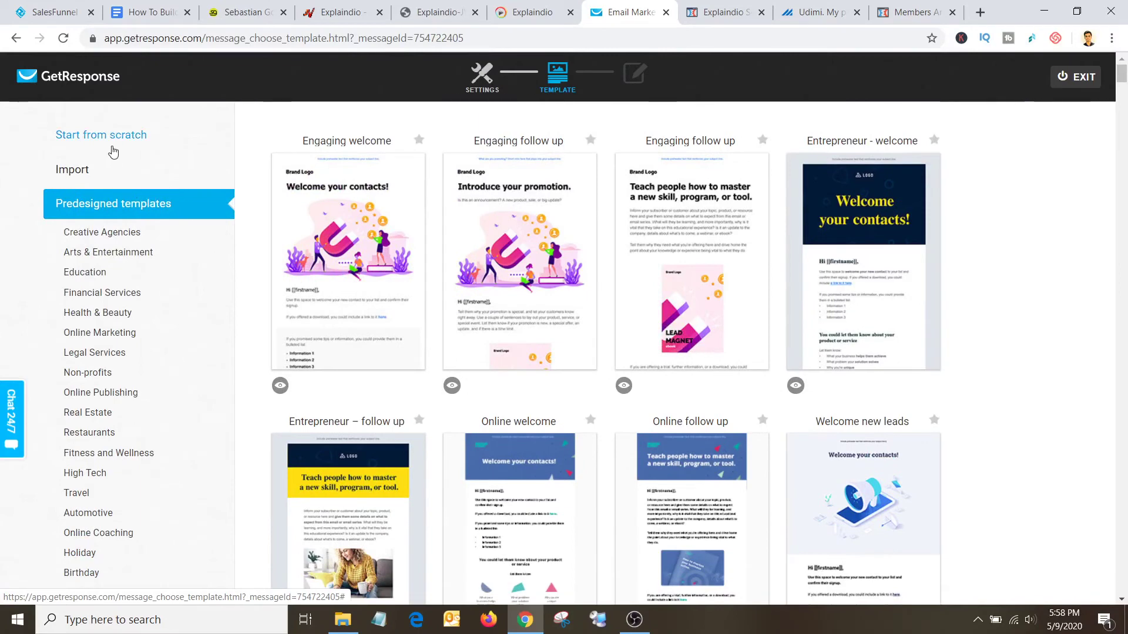
Step: Start the email from scratch using the Blank template
click(111, 143)
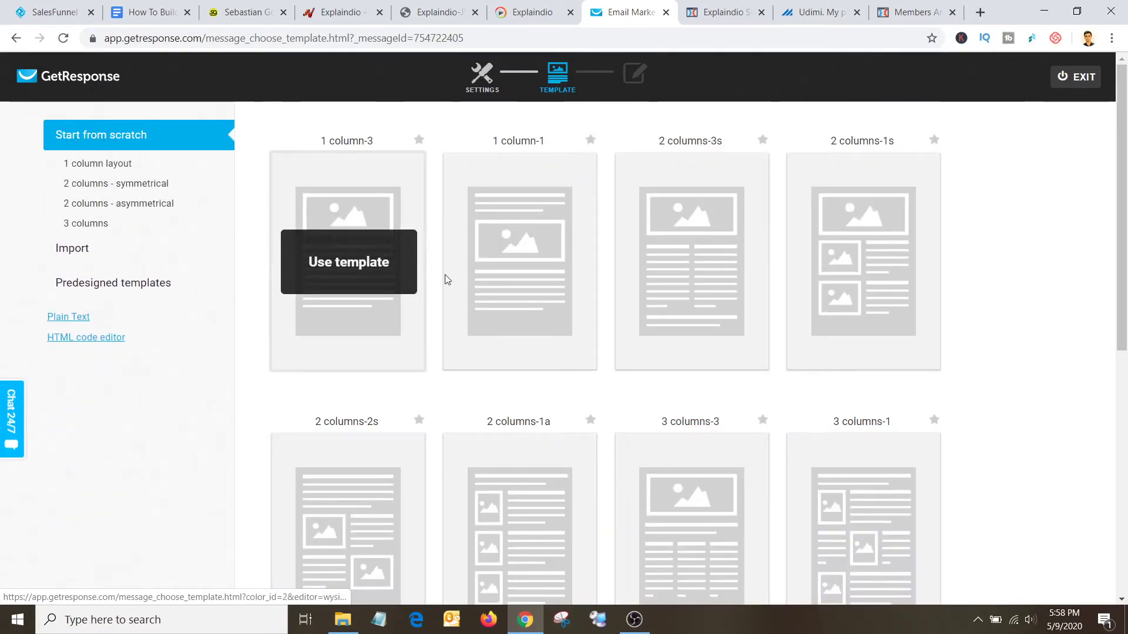
scroll(473, 301, down, 8)
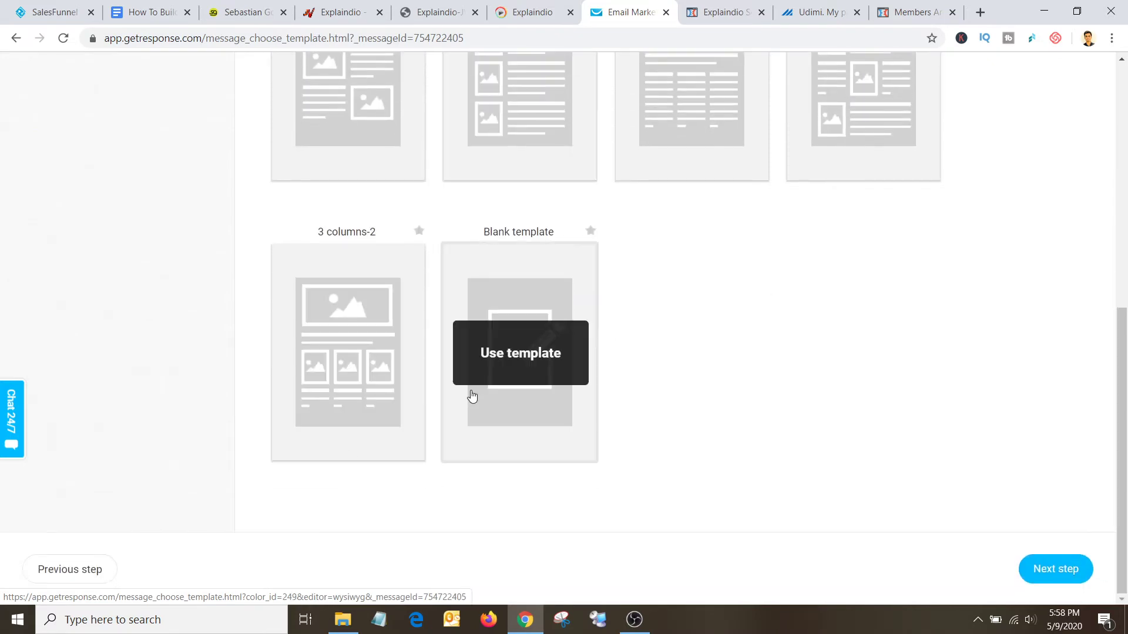
click(501, 354)
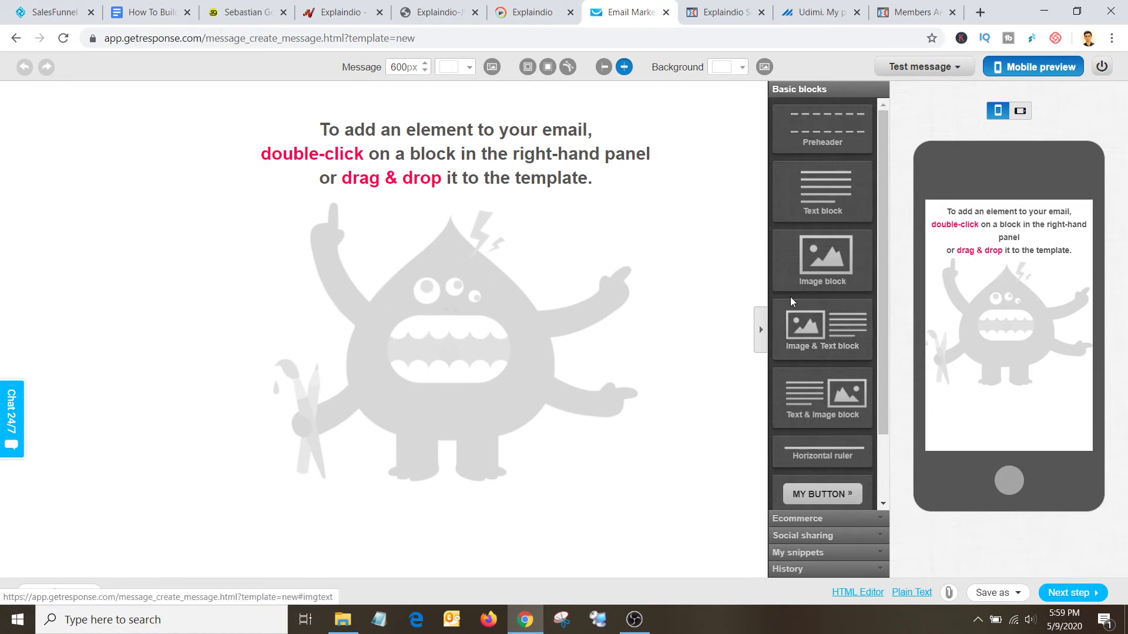
Step: Add a text block to the empty email and delete all of its placeholder text
drag(787, 203, 499, 162)
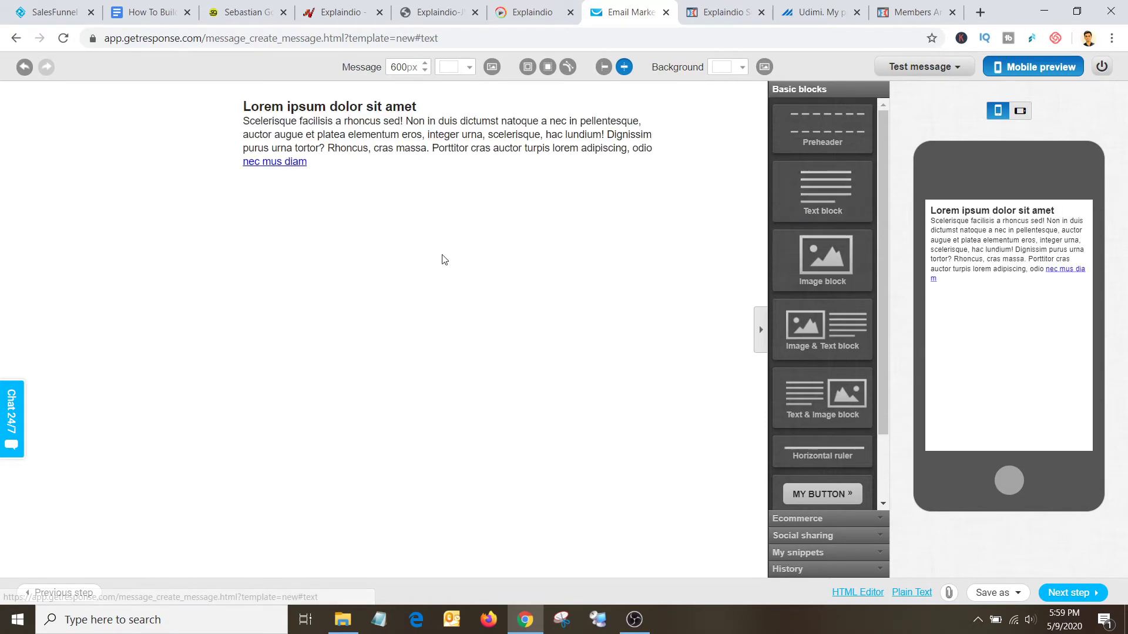
click(398, 145)
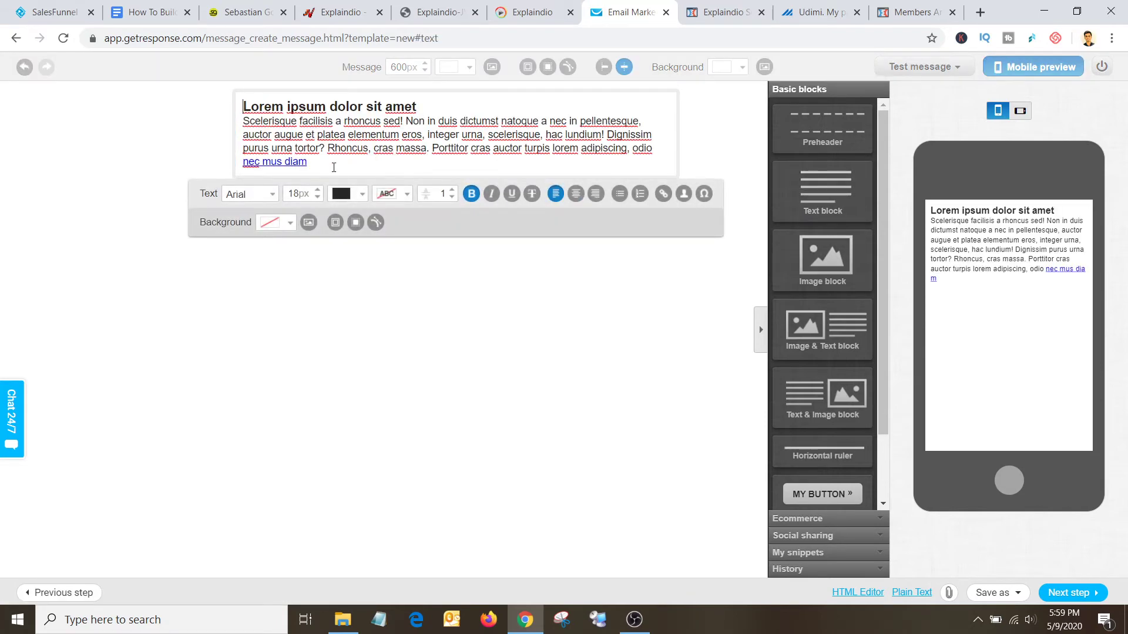
drag(334, 168, 239, 106)
key(BackSpace)
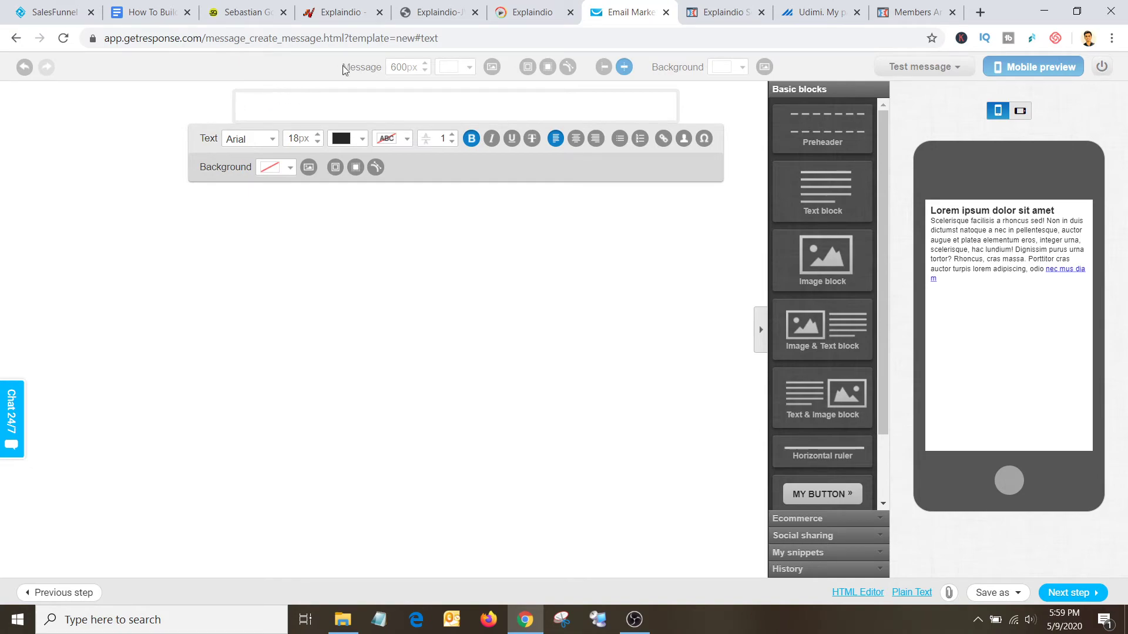
Step: Copy swipe 1's body from the Explaindio JV page, through its last AFFILIATE_LINK, and paste it into the GetResponse text block
click(420, 15)
click(215, 278)
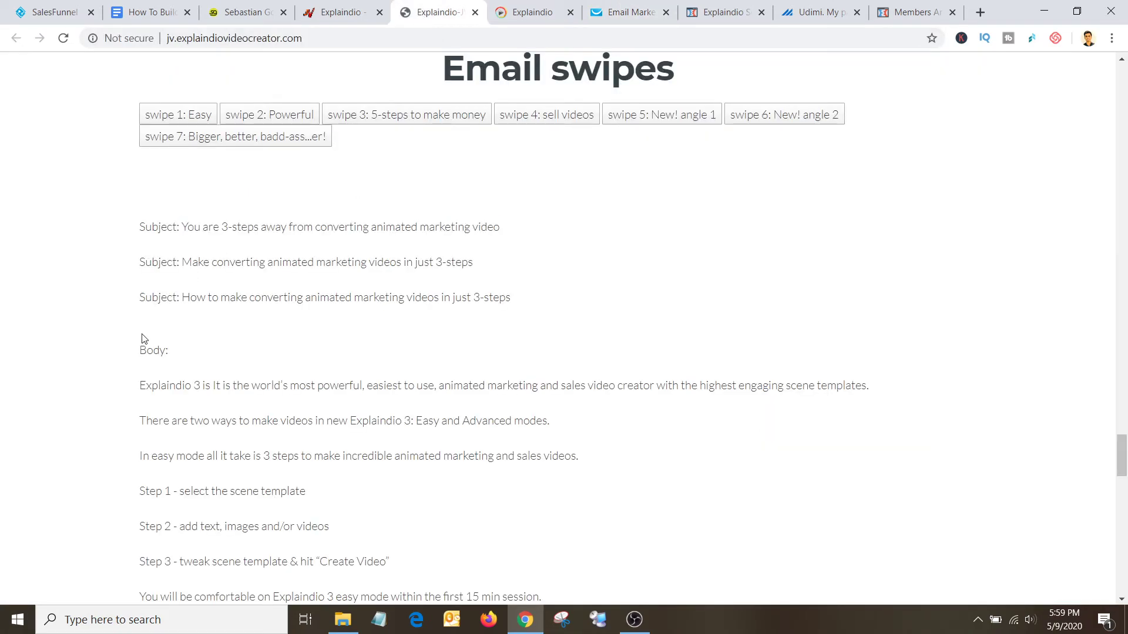
drag(139, 382, 206, 234)
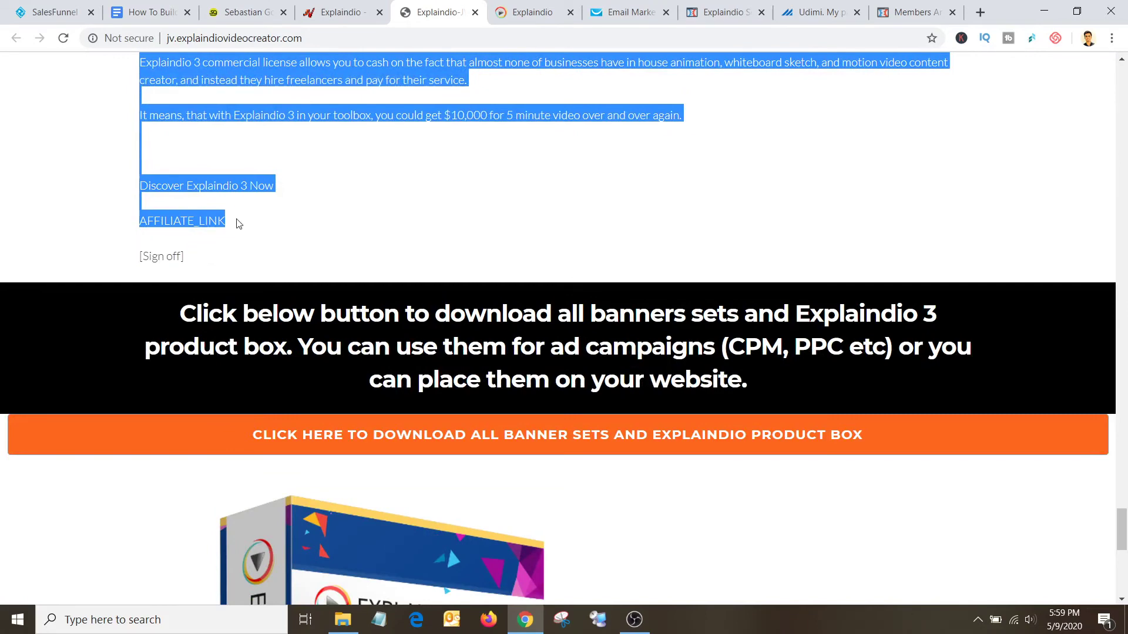
click(627, 13)
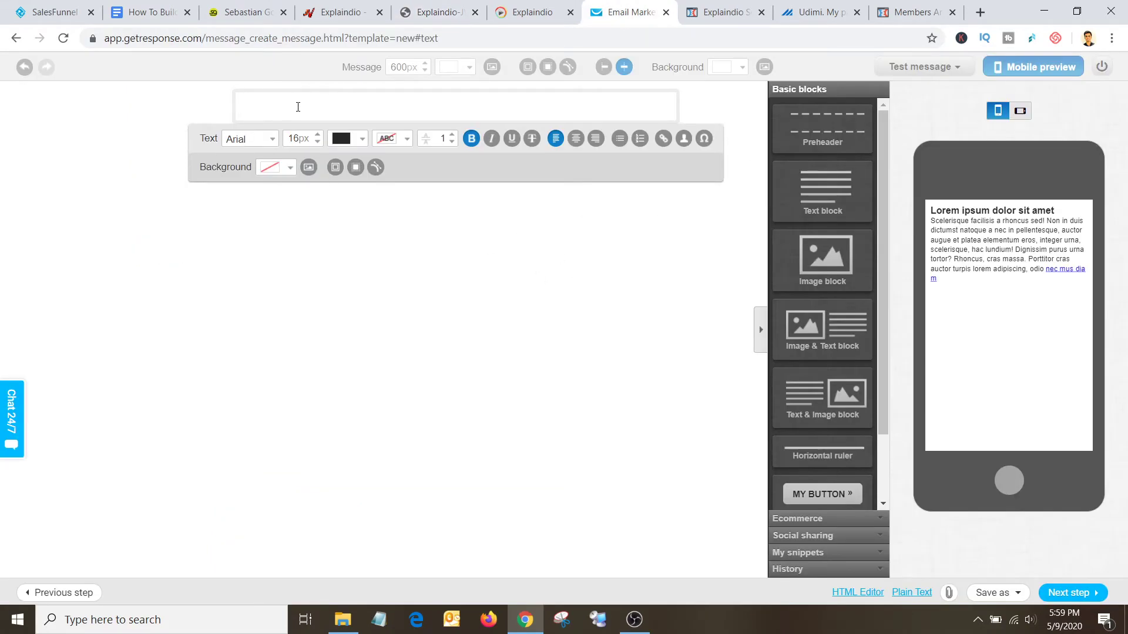
key(ctrl+v)
scroll(366, 284, down, 5)
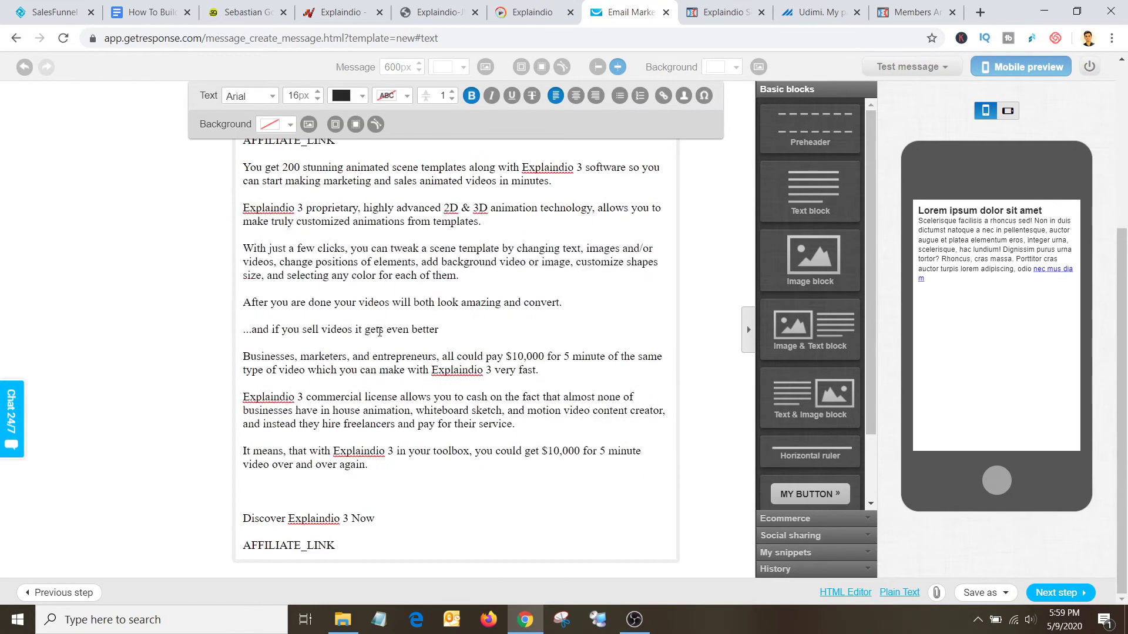
click(345, 540)
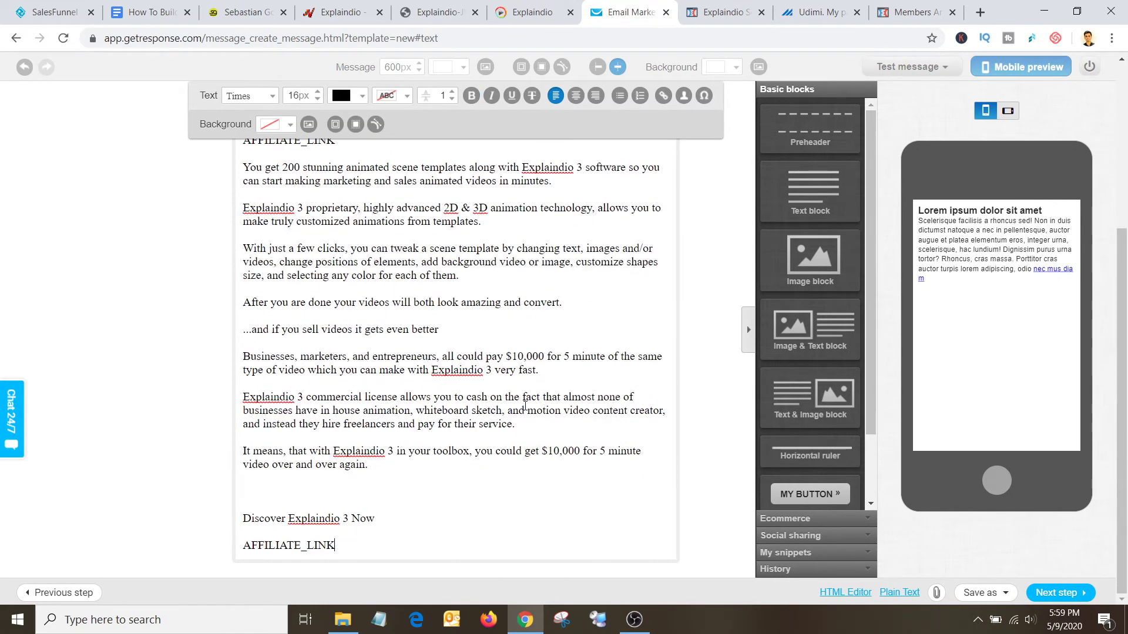
Step: Copy the Explaindio affiliate link from its JVZoo affiliate information page and return to the GetResponse email editor
scroll(525, 405, up, 4)
click(341, 12)
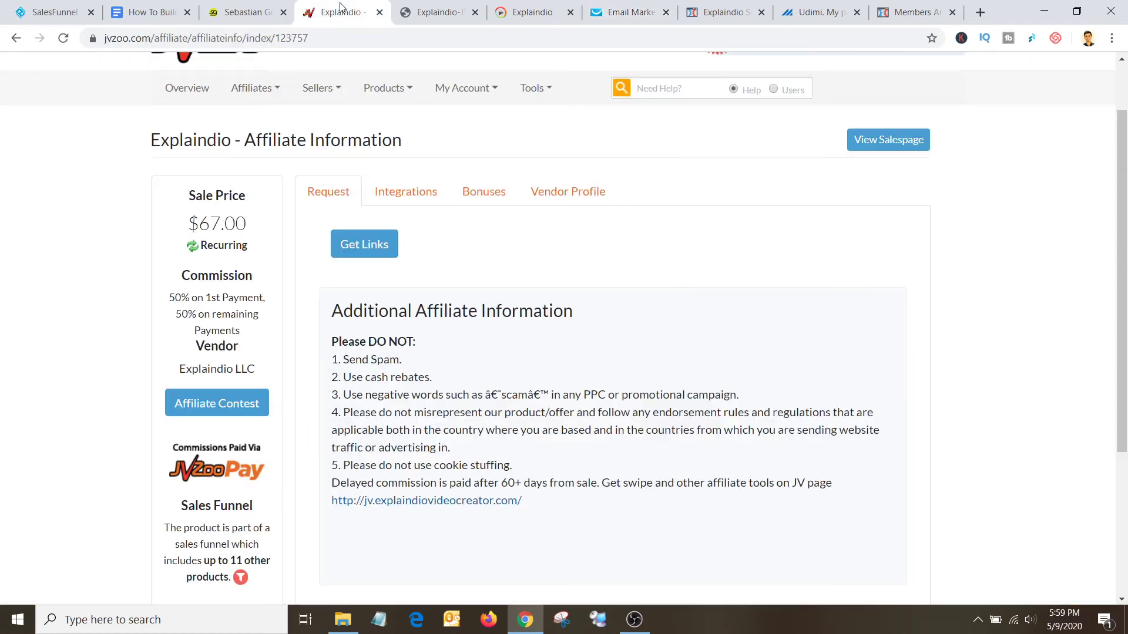
click(390, 251)
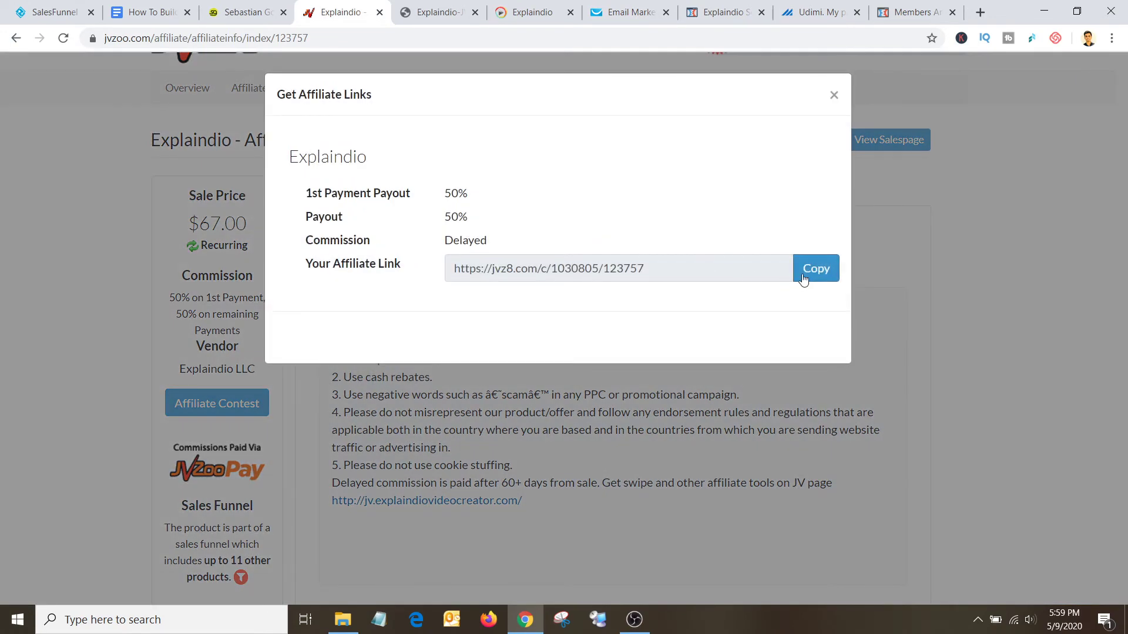
click(796, 270)
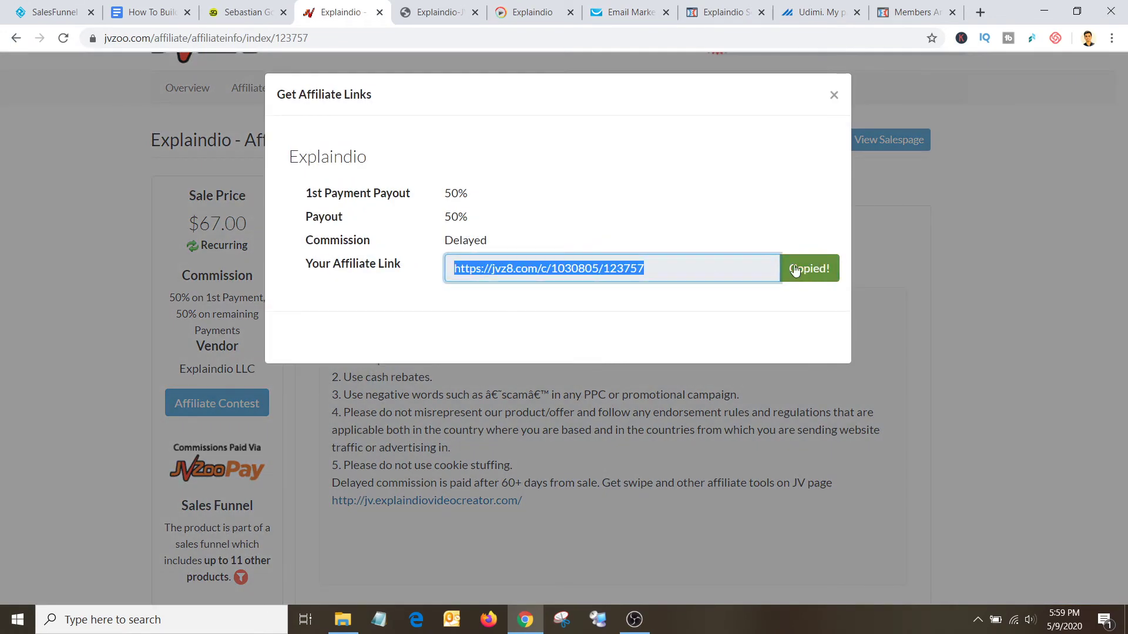
click(629, 12)
Step: Delete the AFFILIATE_LINK placeholder and its empty line below "Watch the demo now" in the email body
scroll(532, 323, down, 5)
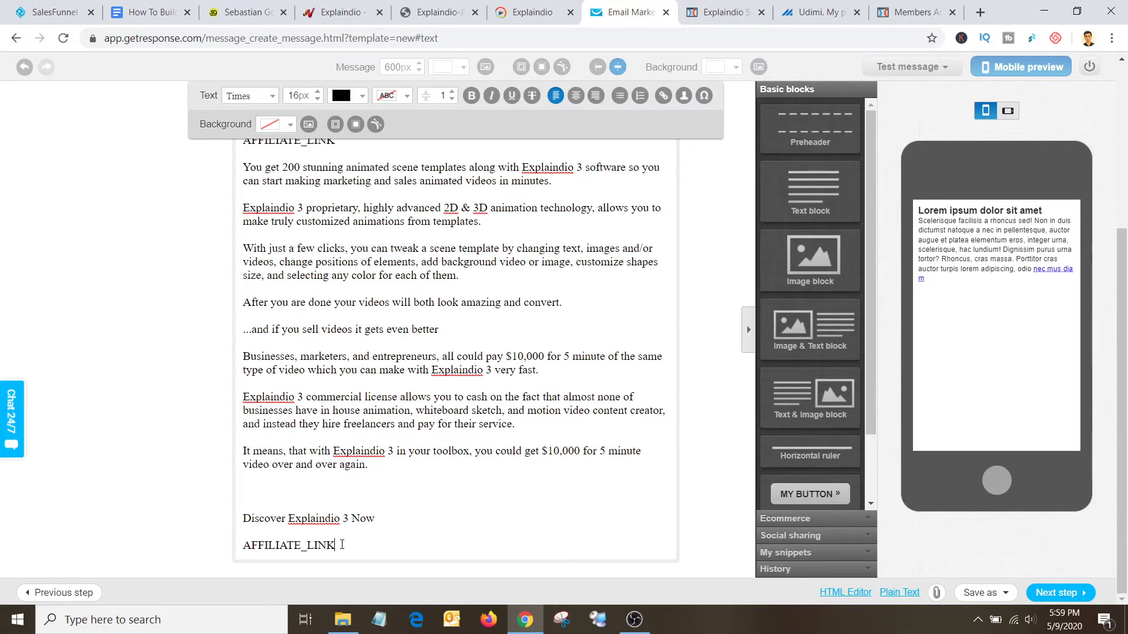
drag(343, 544, 241, 545)
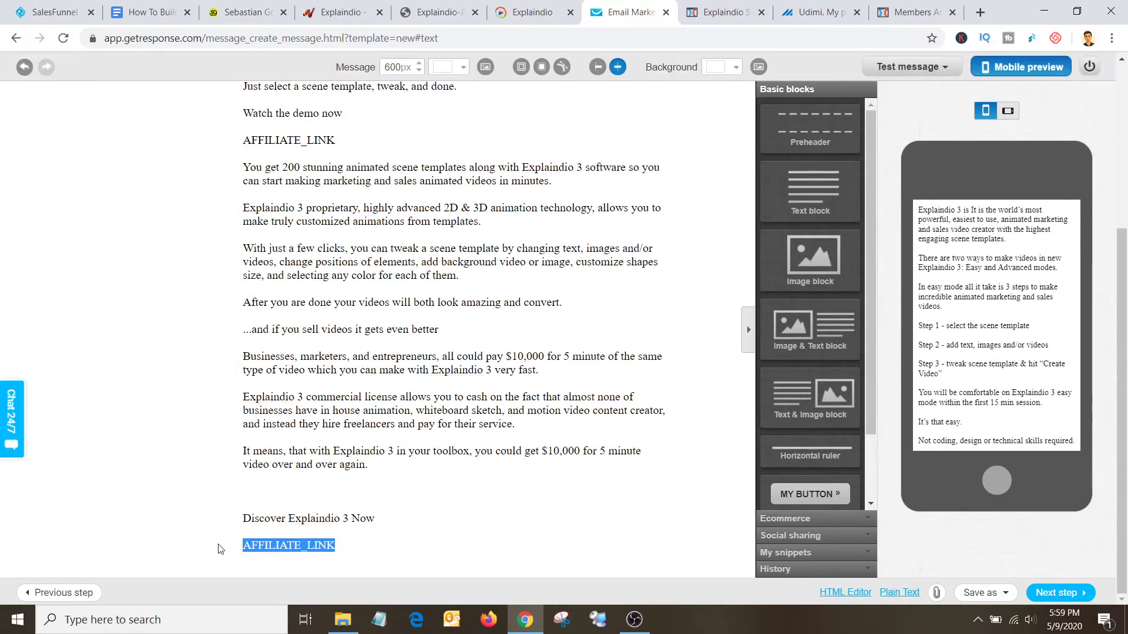
click(347, 542)
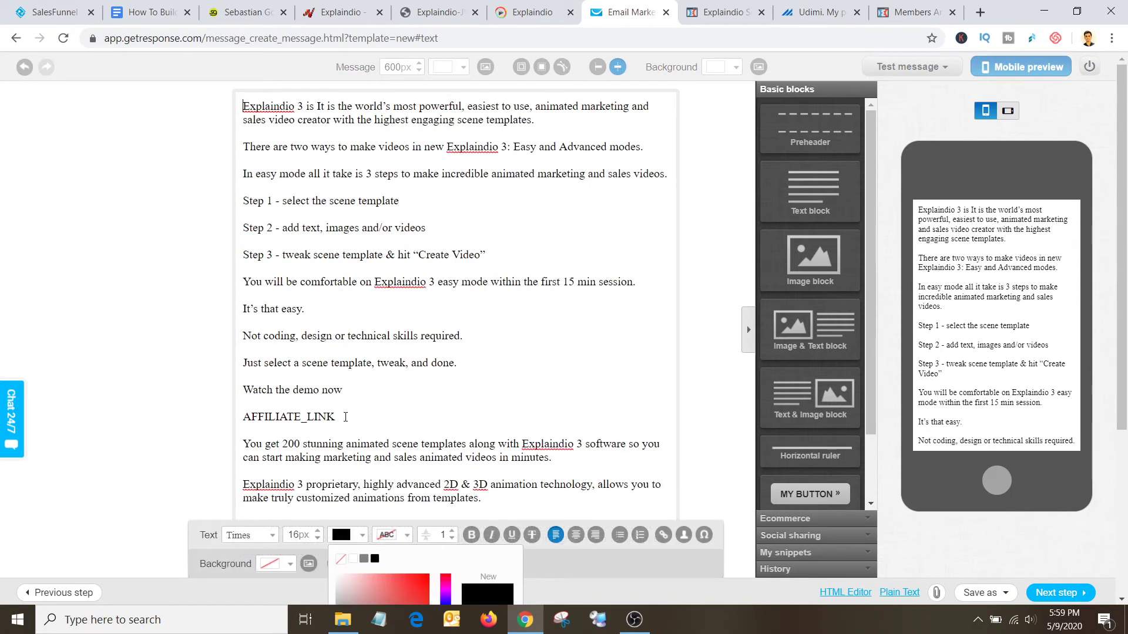
drag(347, 417, 258, 408)
key(BackSpace)
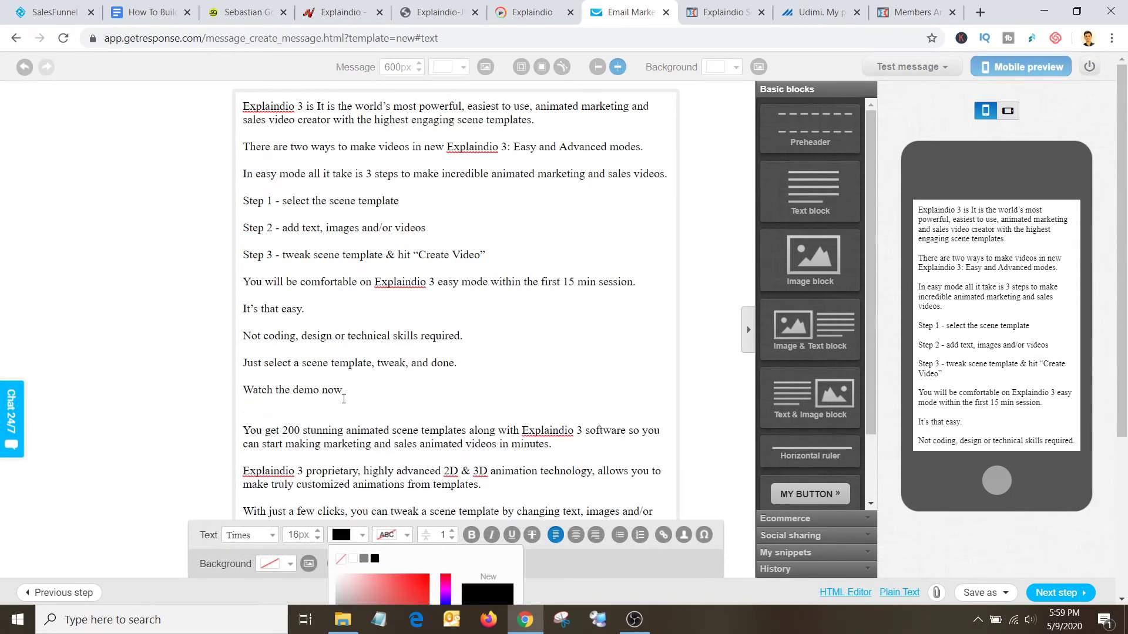
key(BackSpace)
Step: Turn the text "Watch the demo now" into a hyperlink to the copied JVZoo affiliate link
drag(353, 395, 238, 392)
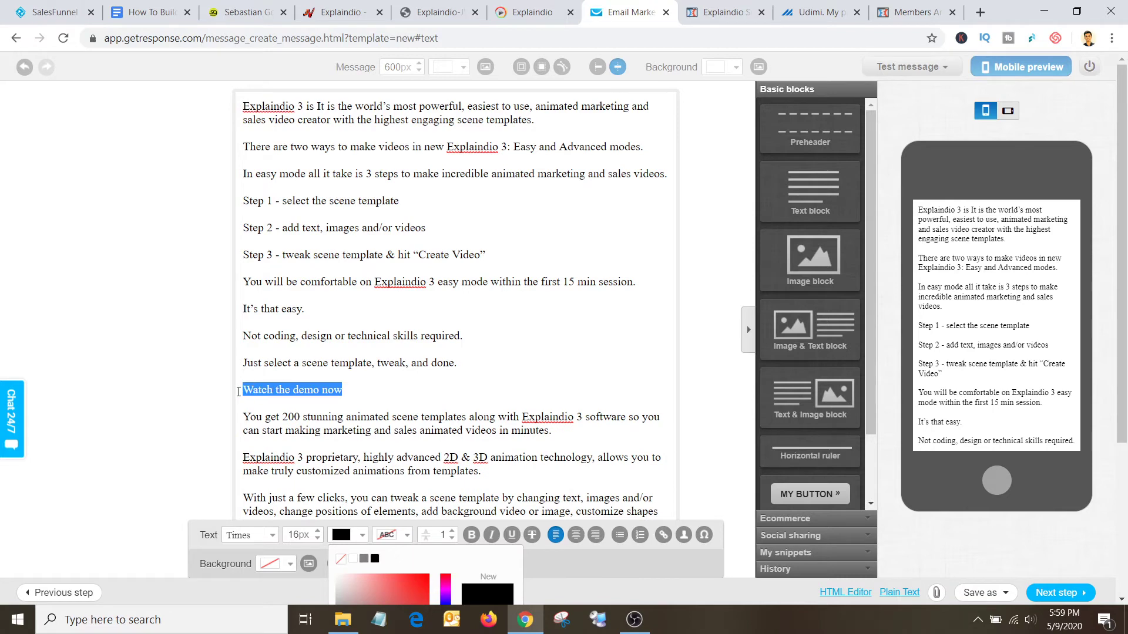
click(661, 534)
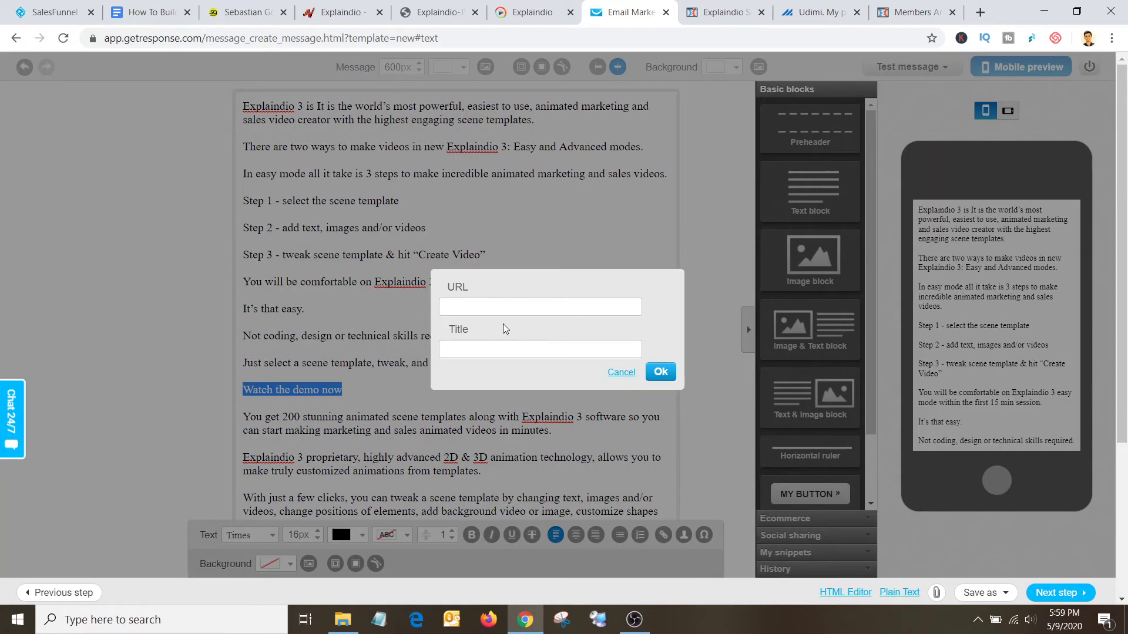
click(502, 307)
key(ctrl+v)
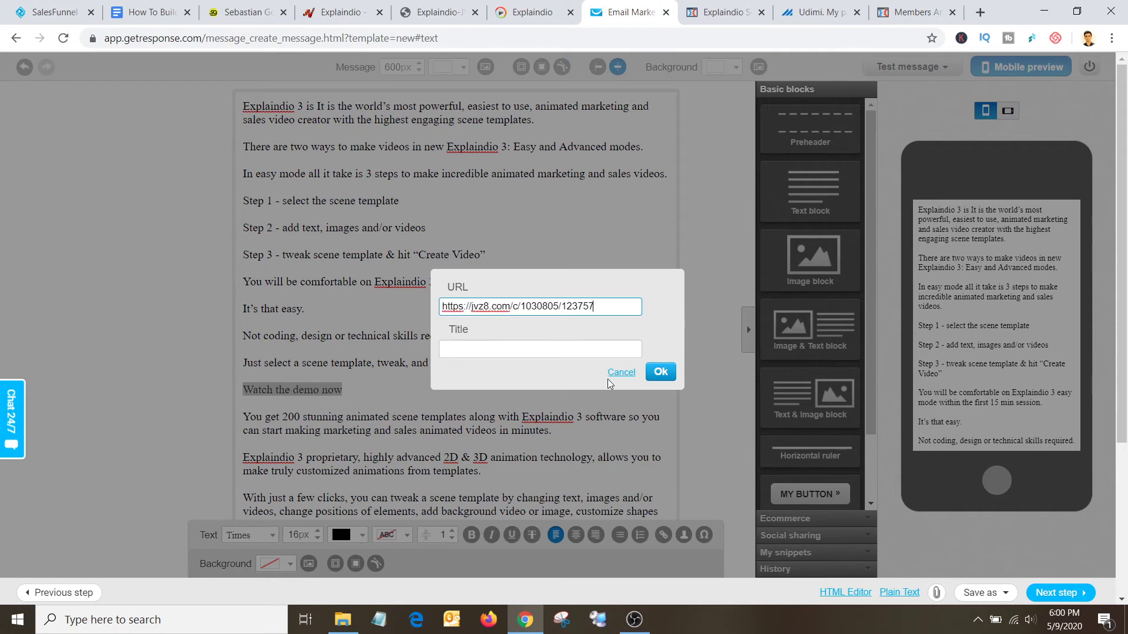
click(661, 371)
Step: Make the "Watch the demo now" link bold in the email body
drag(344, 390, 223, 395)
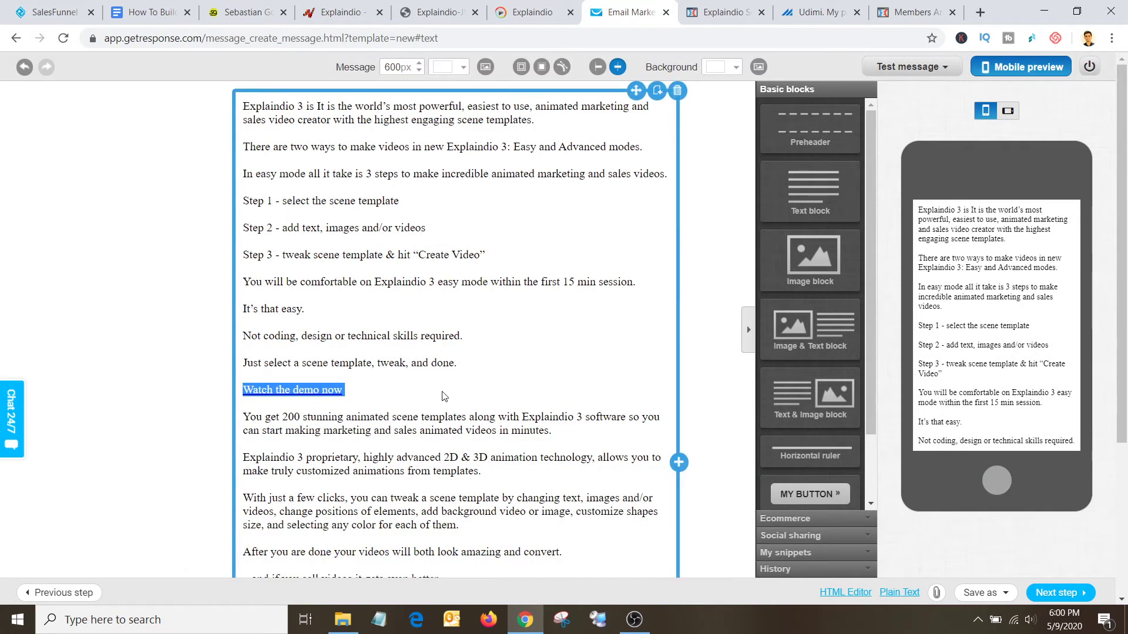
click(373, 390)
drag(373, 390, 250, 395)
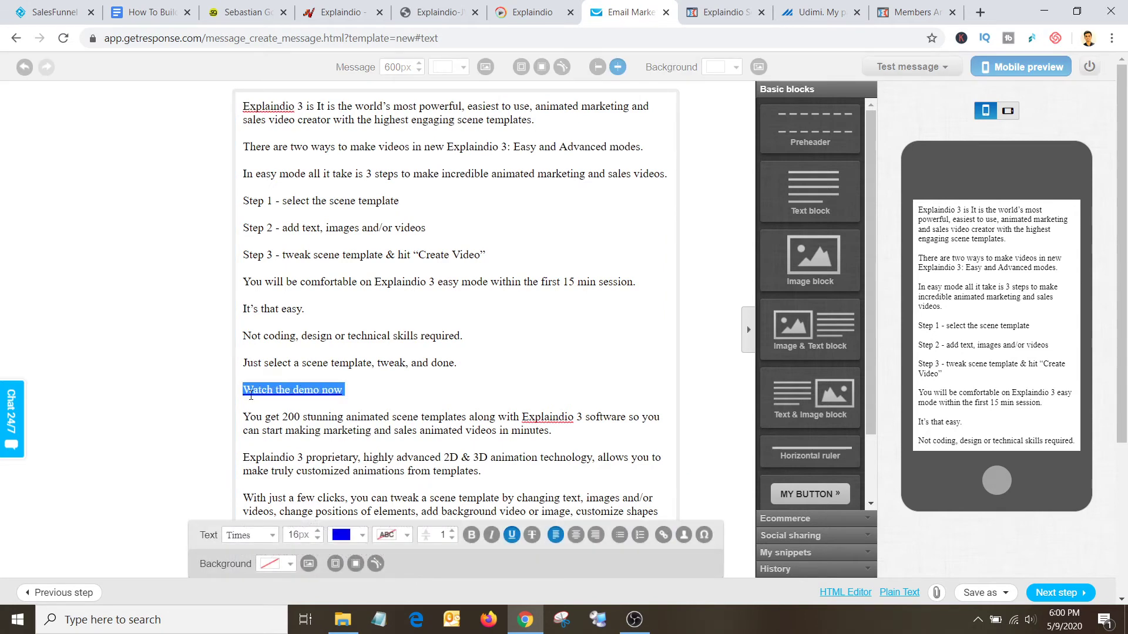
key(ctrl+b)
click(387, 377)
Step: Delete the AFFILIATE_LINK placeholder at the end of the email body
scroll(319, 550, down, 4)
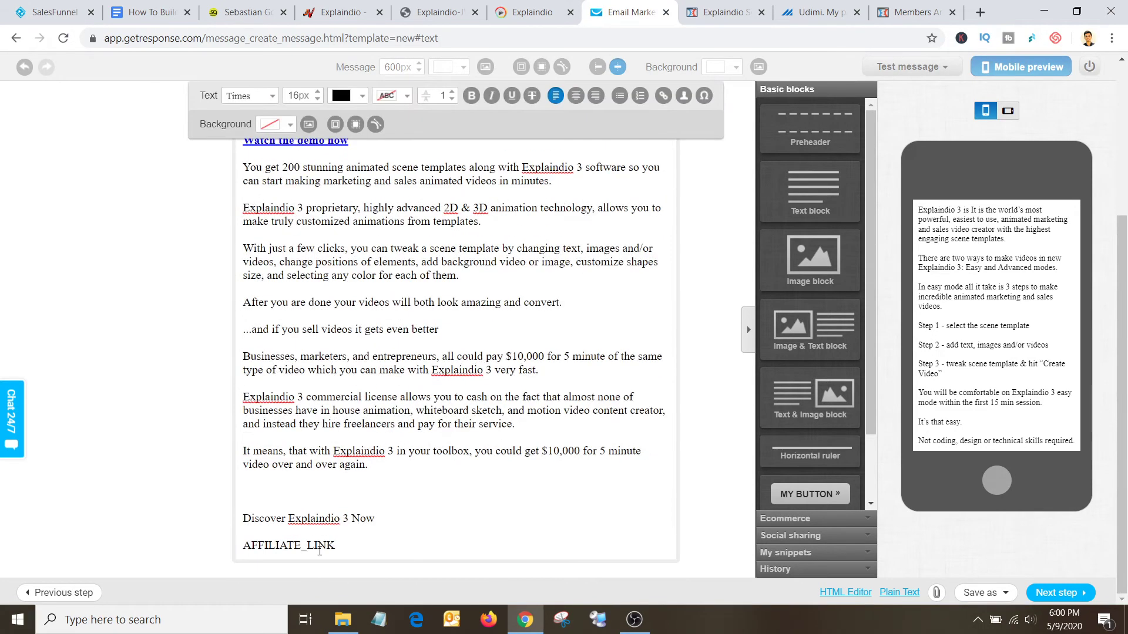
double_click(341, 543)
key(BackSpace)
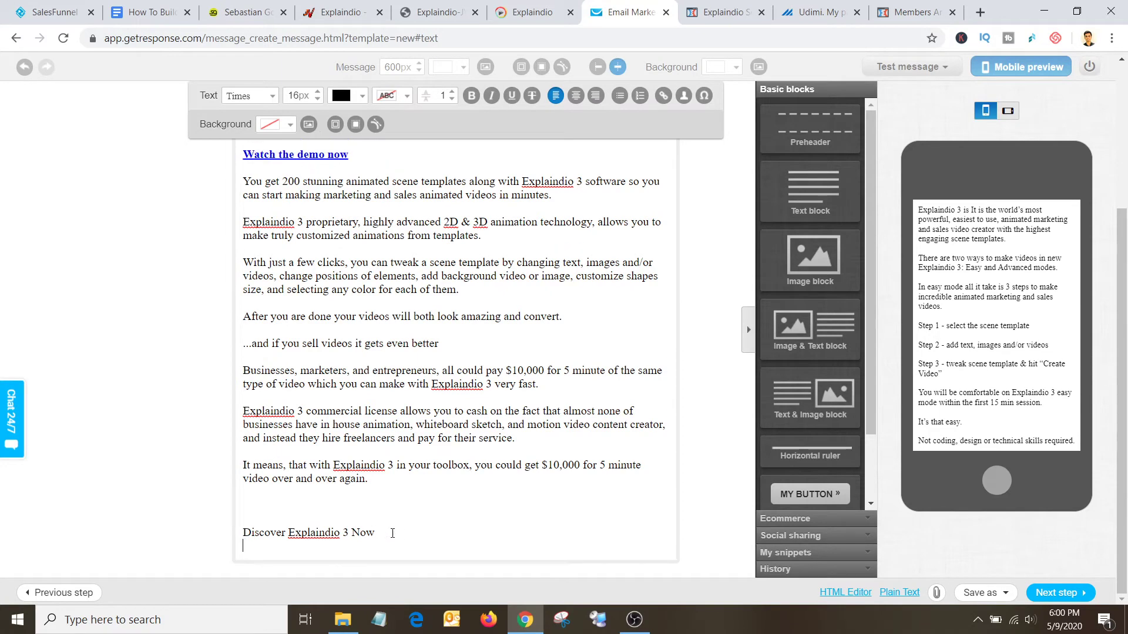
Step: Try to turn the closing line "Discover Explaindio 3 Now" into a hyperlink to the copied JVZoo affiliate link
drag(393, 533, 215, 535)
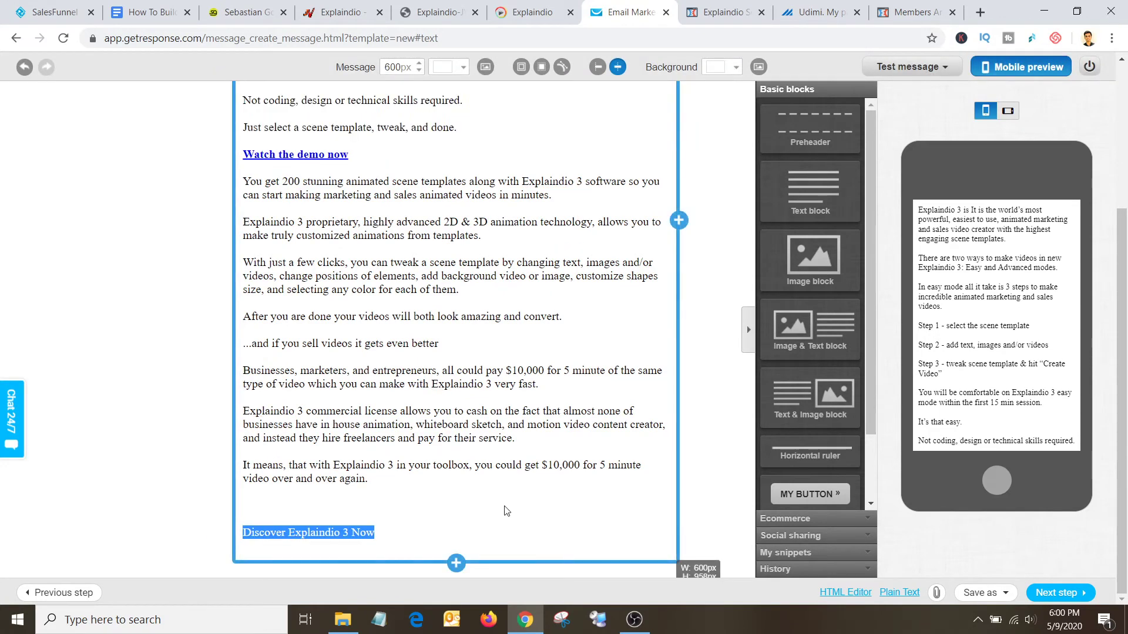
click(418, 531)
scroll(420, 531, down, 4)
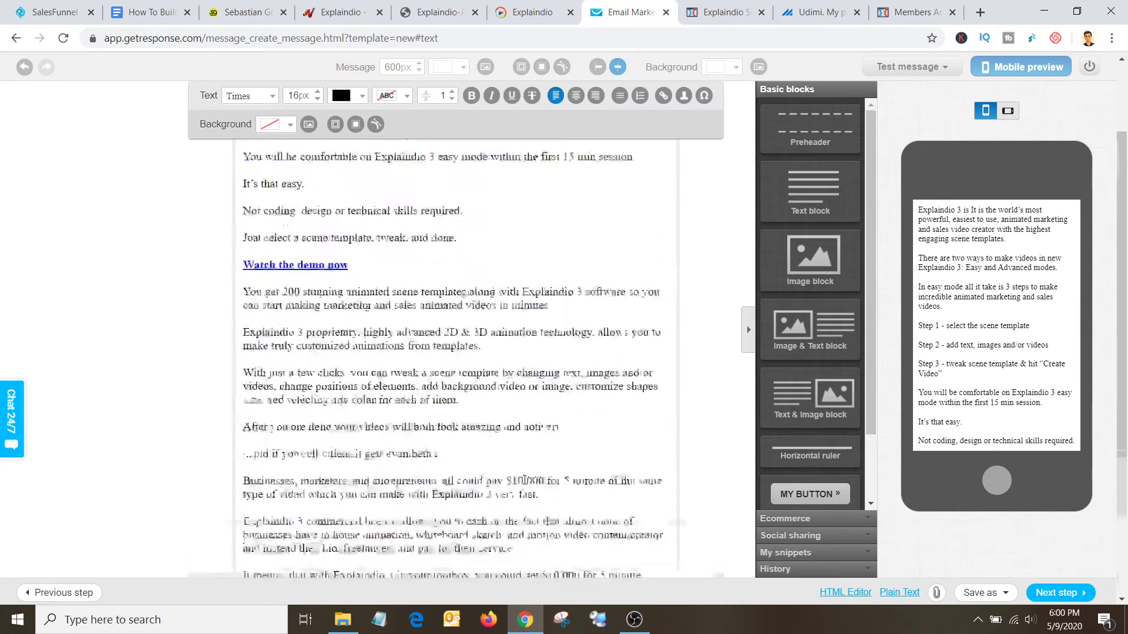
drag(421, 531, 255, 524)
click(699, 523)
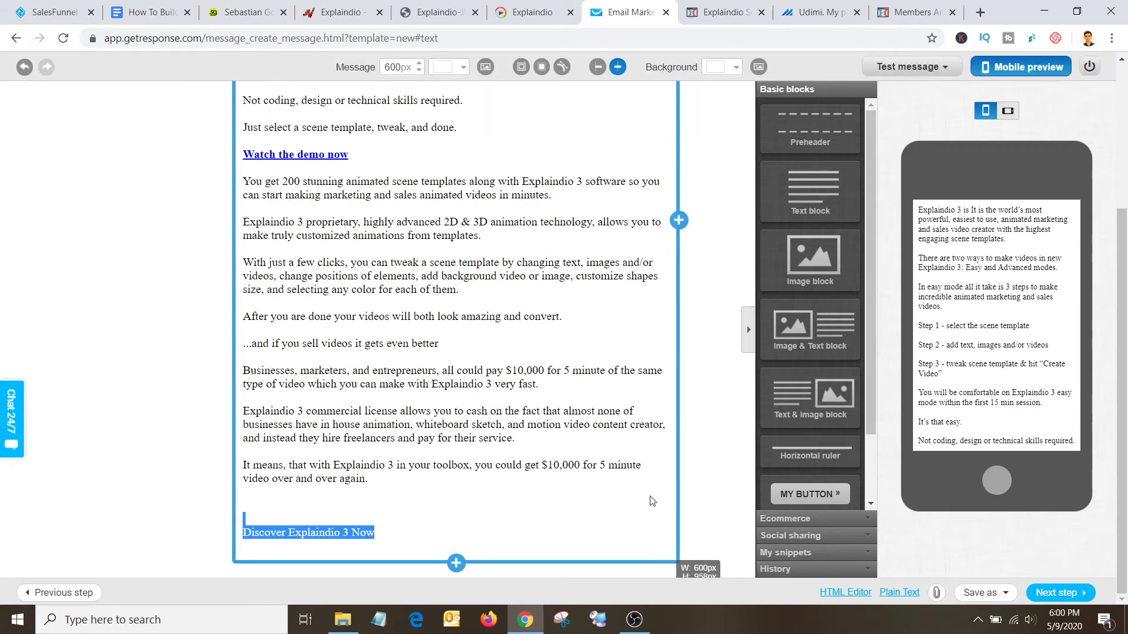
click(473, 513)
click(475, 516)
scroll(474, 515, down, 4)
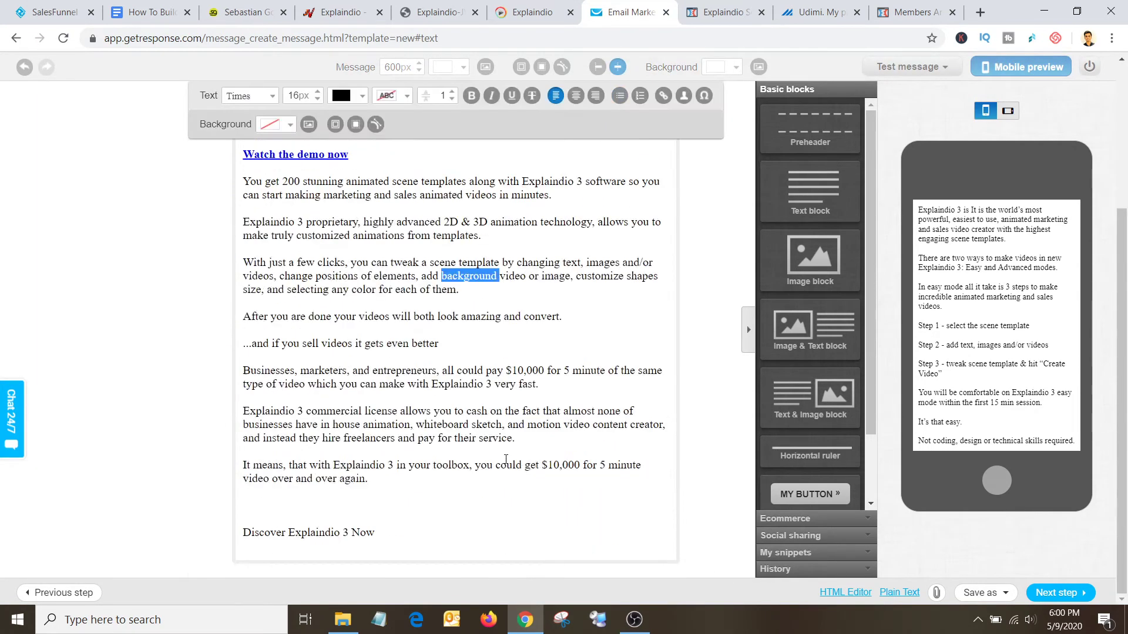
drag(411, 532, 218, 533)
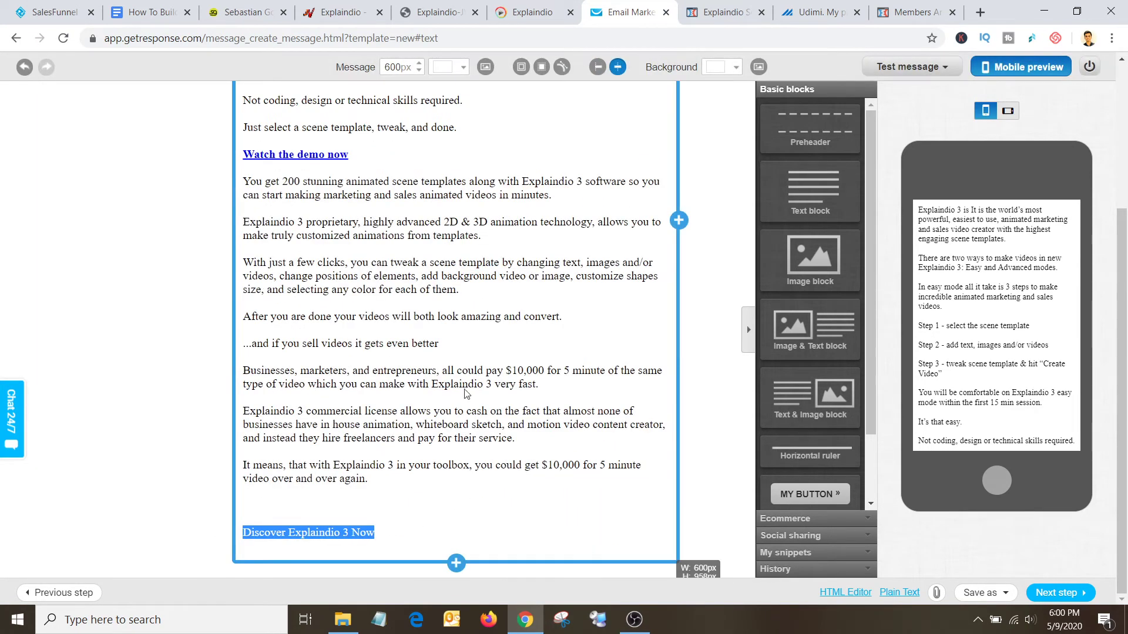
click(342, 530)
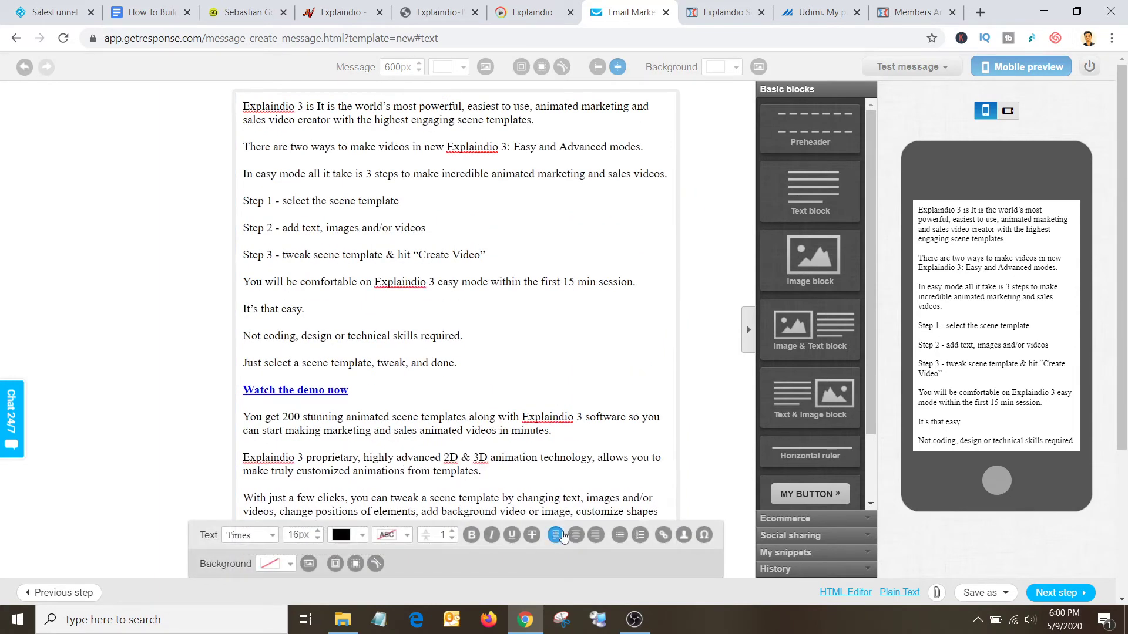
click(665, 534)
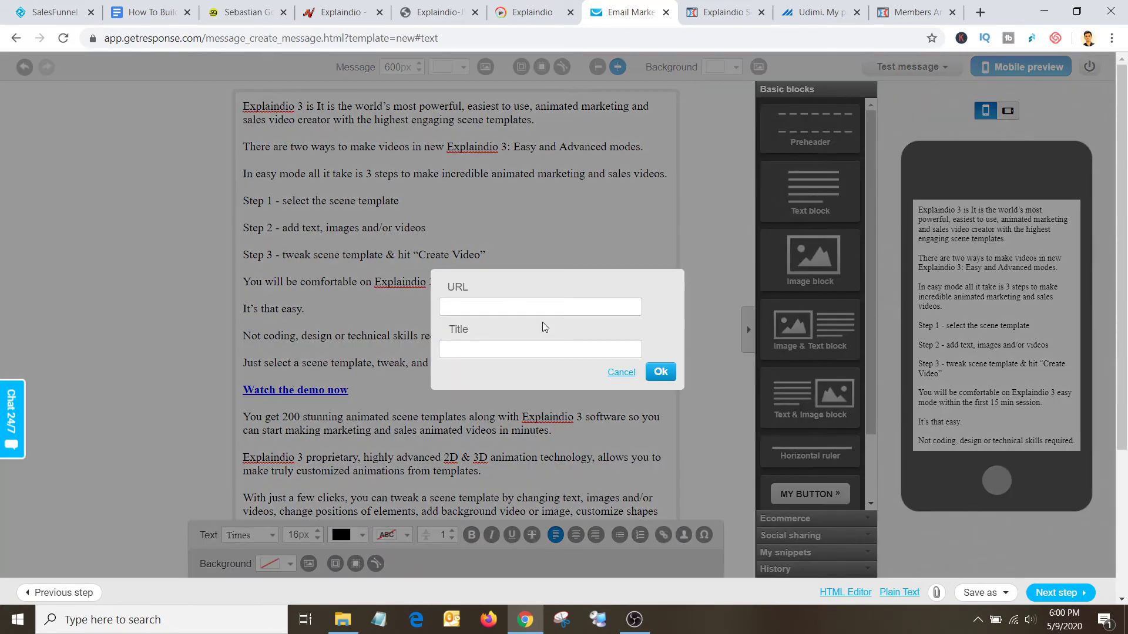
click(546, 307)
text(https://jvz8.com/c/1030805/123757)
click(660, 371)
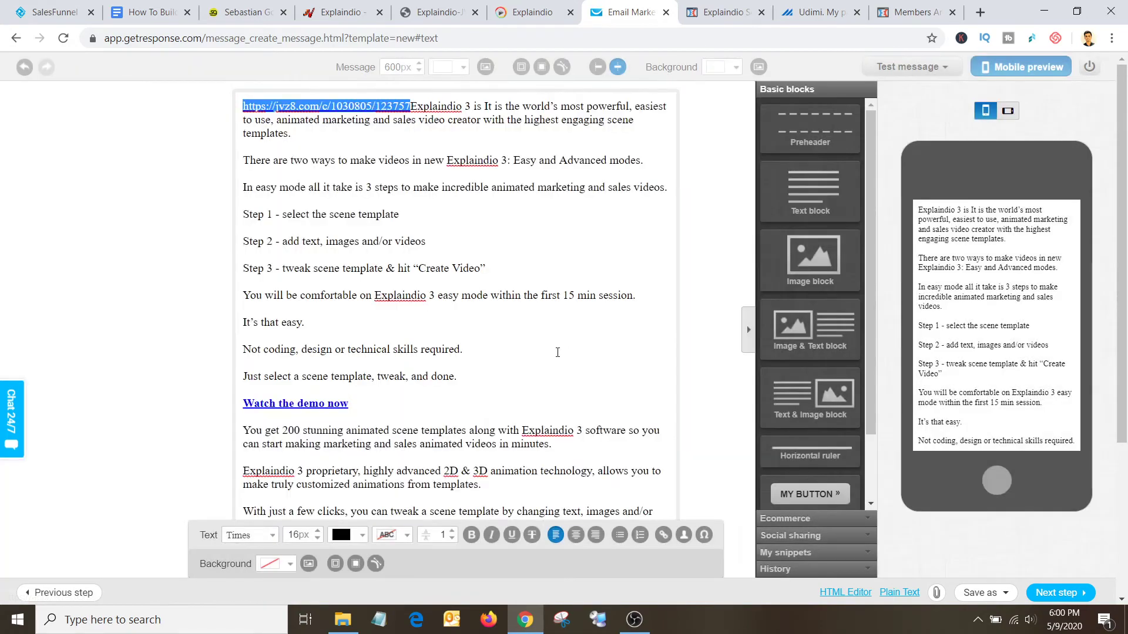
Step: Undo the recent edits and cut the stray affiliate URL from the start of the email body
scroll(558, 353, down, 4)
scroll(558, 352, up, 4)
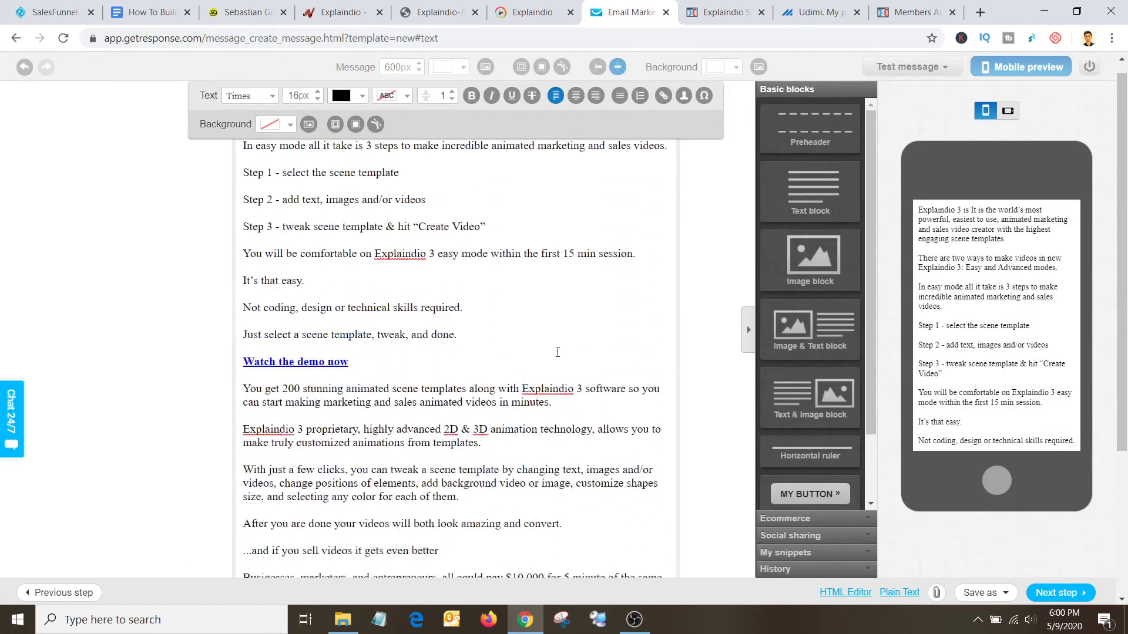
click(557, 352)
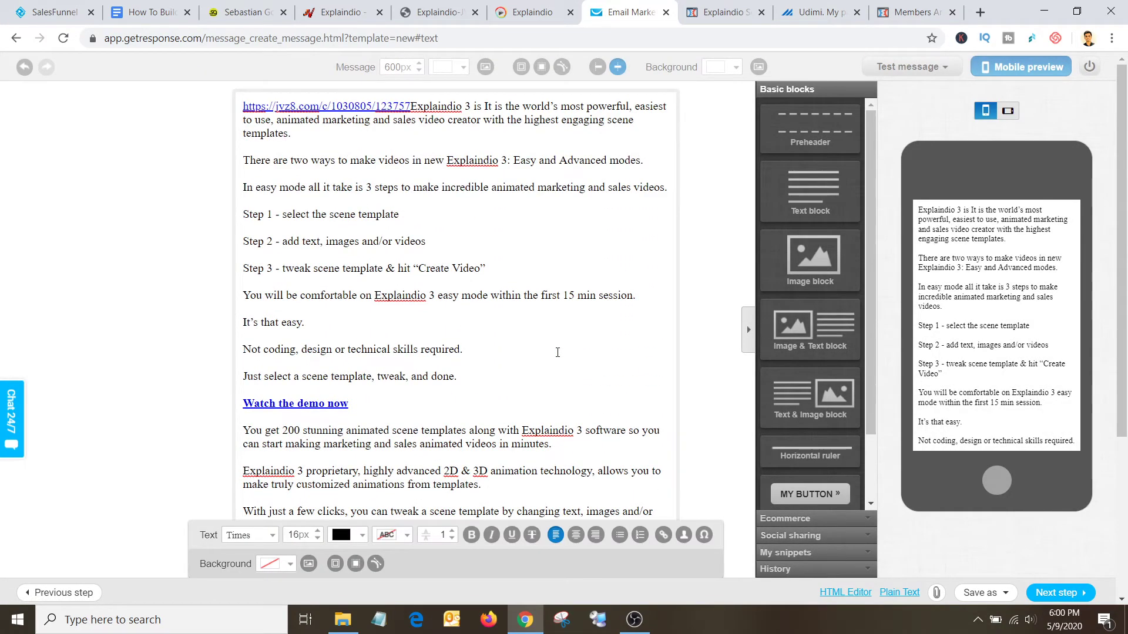
key(ctrl+z)
click(506, 282)
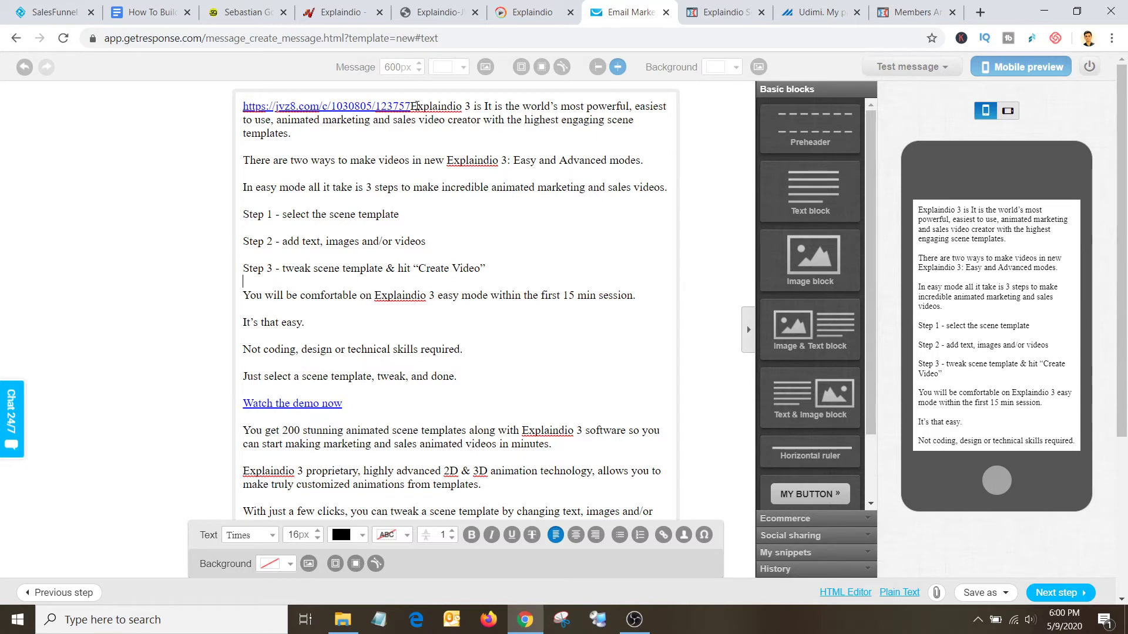
drag(401, 107, 206, 105)
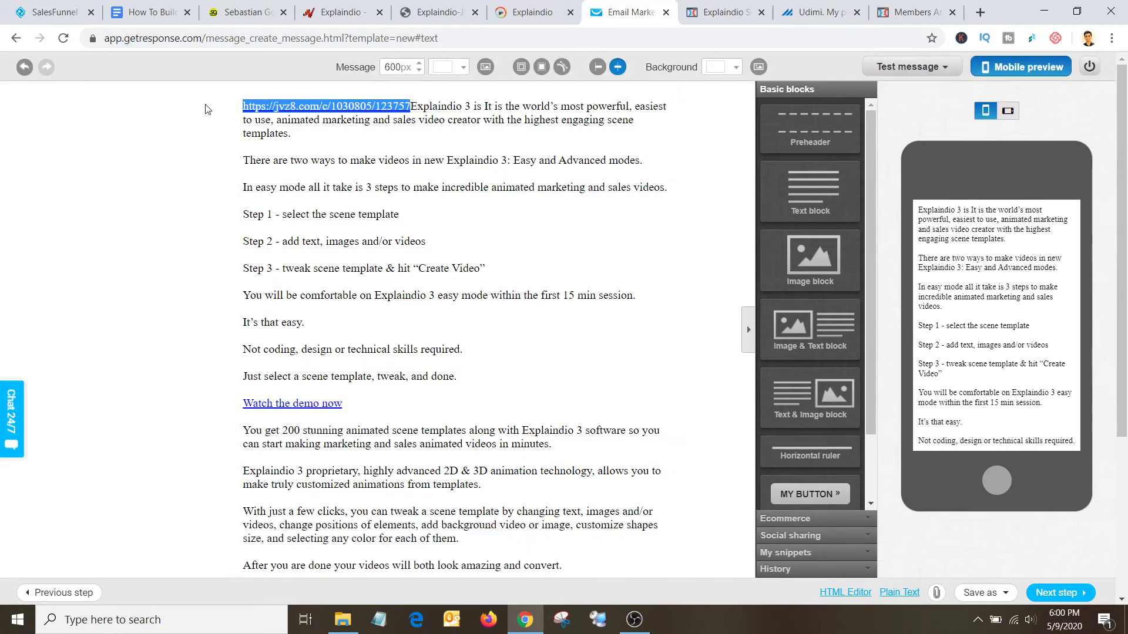
click(244, 183)
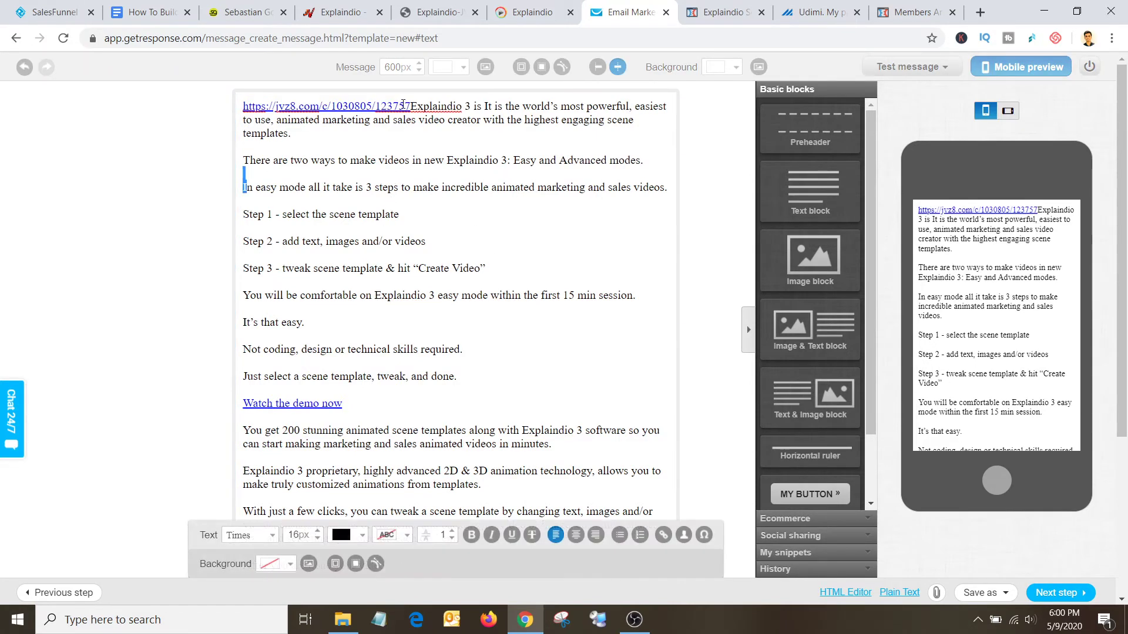
drag(410, 107, 235, 112)
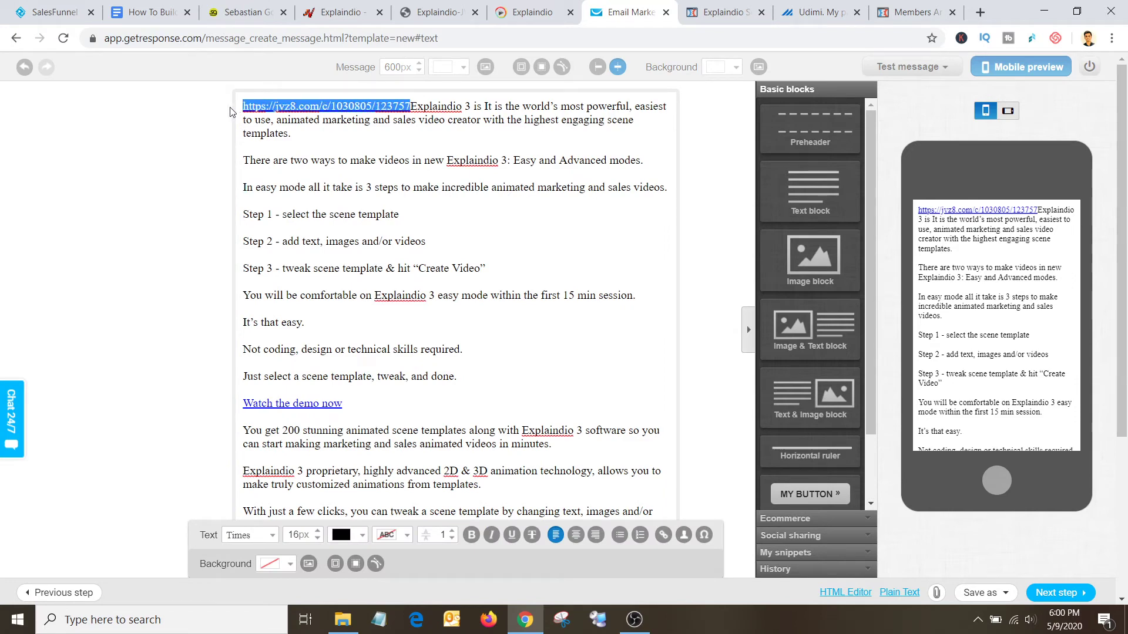
key(ctrl+x)
Step: Remove the AFFILIATE_LINK placeholder below "Discover Explaindio 3 Now" in the email body
scroll(348, 402, down, 4)
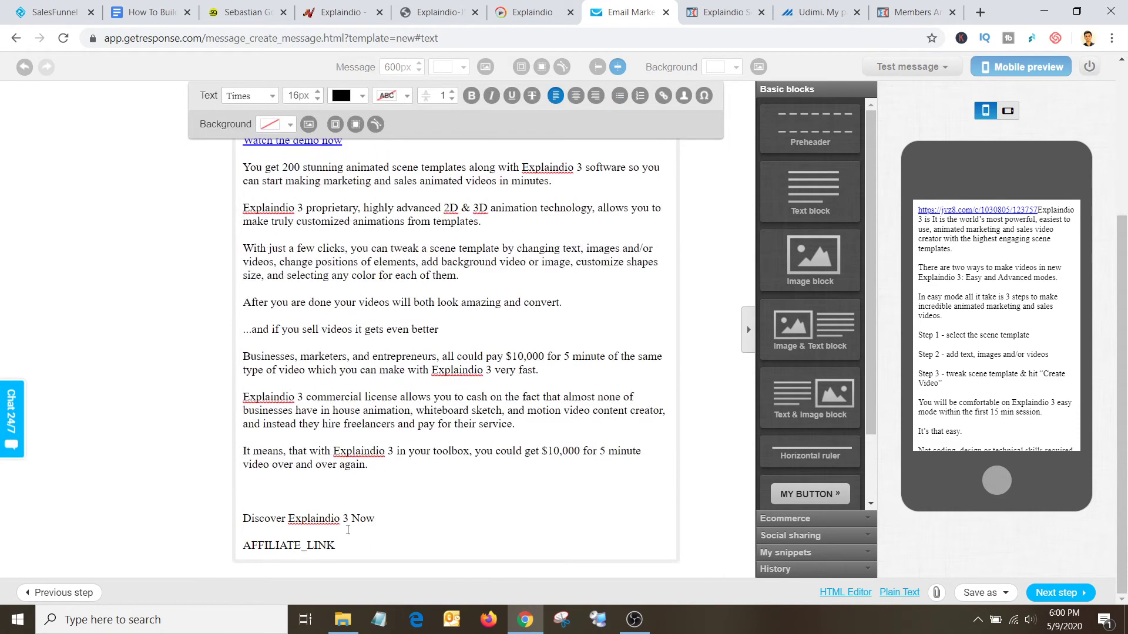
drag(346, 544, 194, 550)
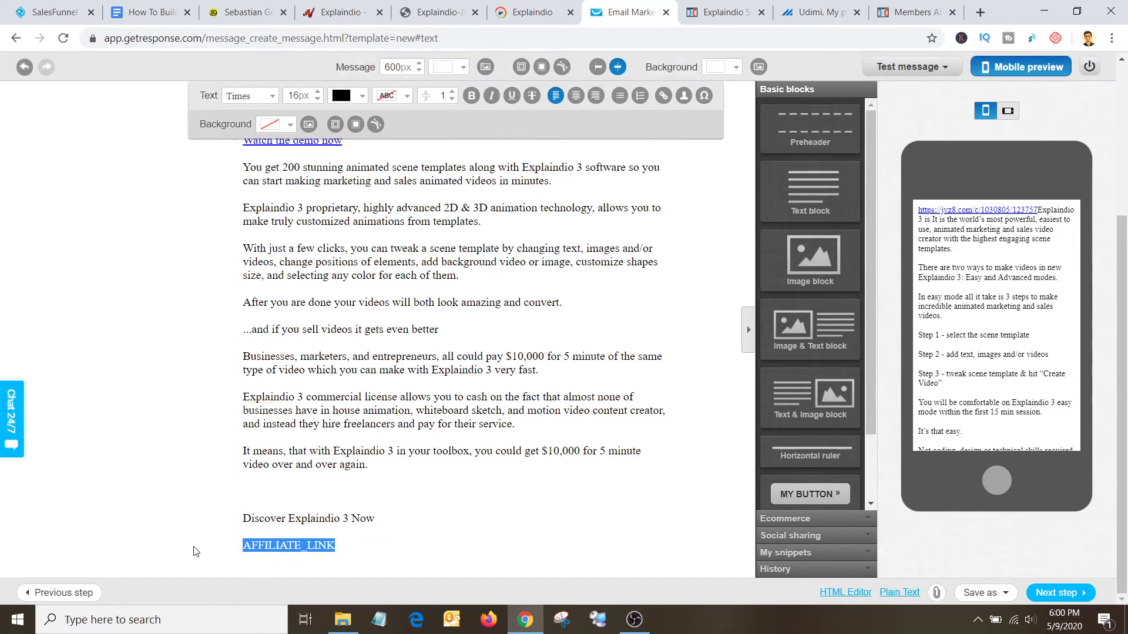
click(314, 545)
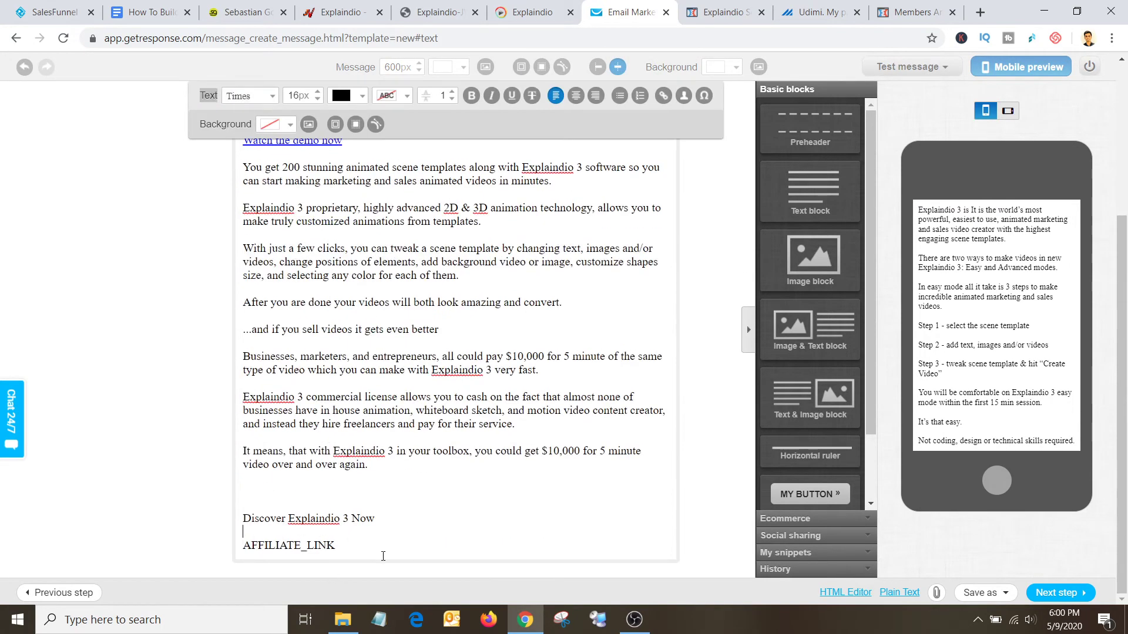
drag(379, 552, 235, 551)
key(BackSpace)
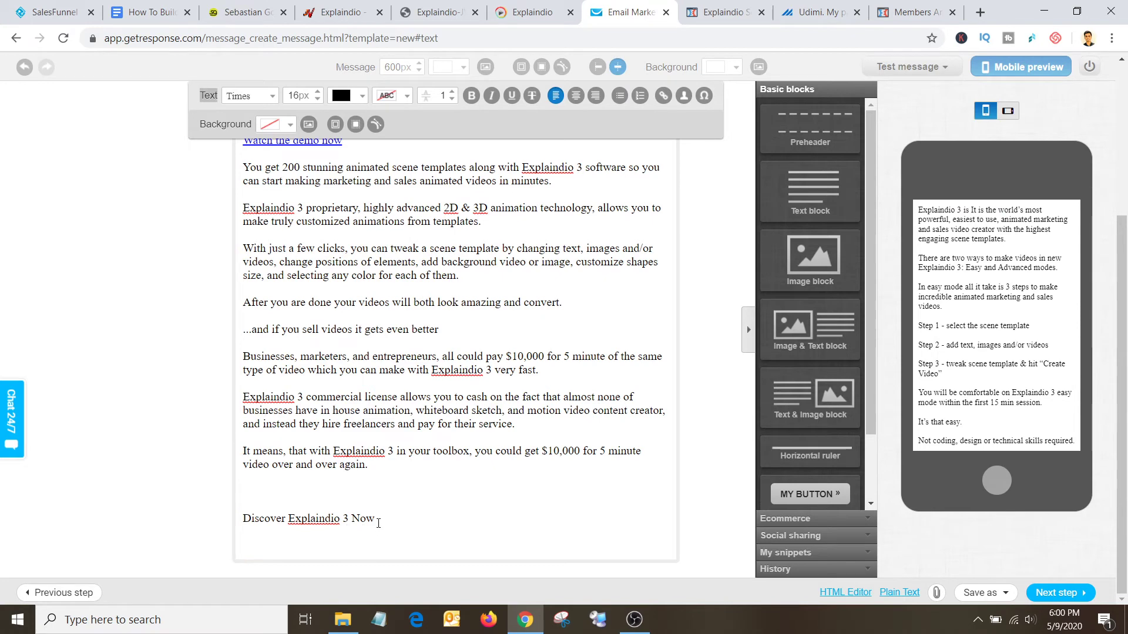
Step: Turn the text "Discover Explaindio 3 Now" into a hyperlink to the JVZoo affiliate link
drag(378, 522, 247, 523)
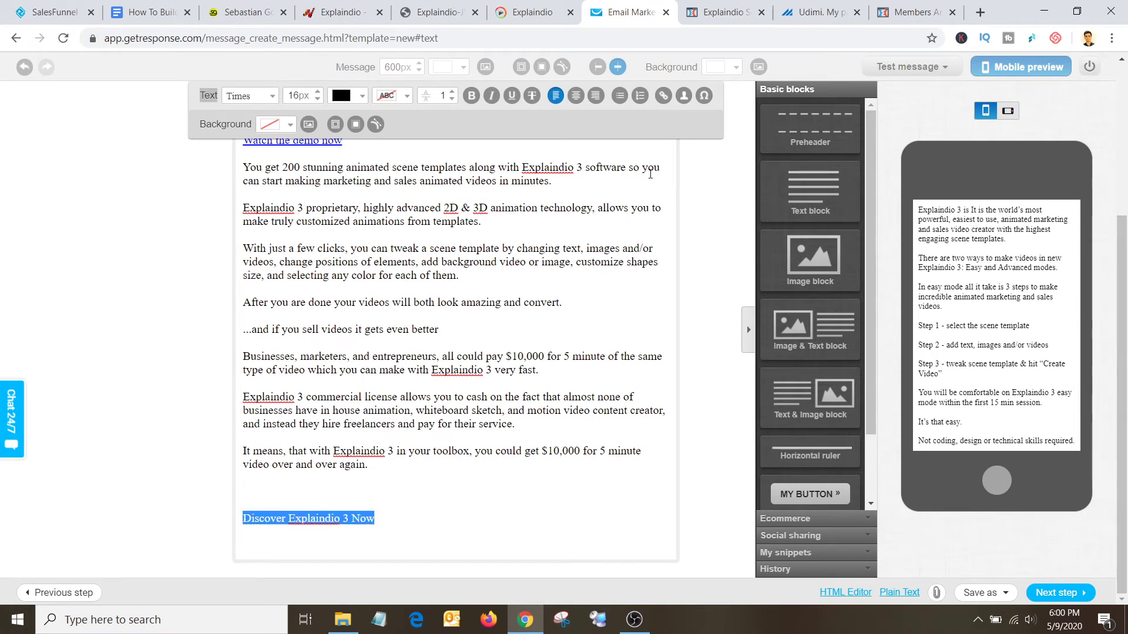
click(664, 96)
click(516, 307)
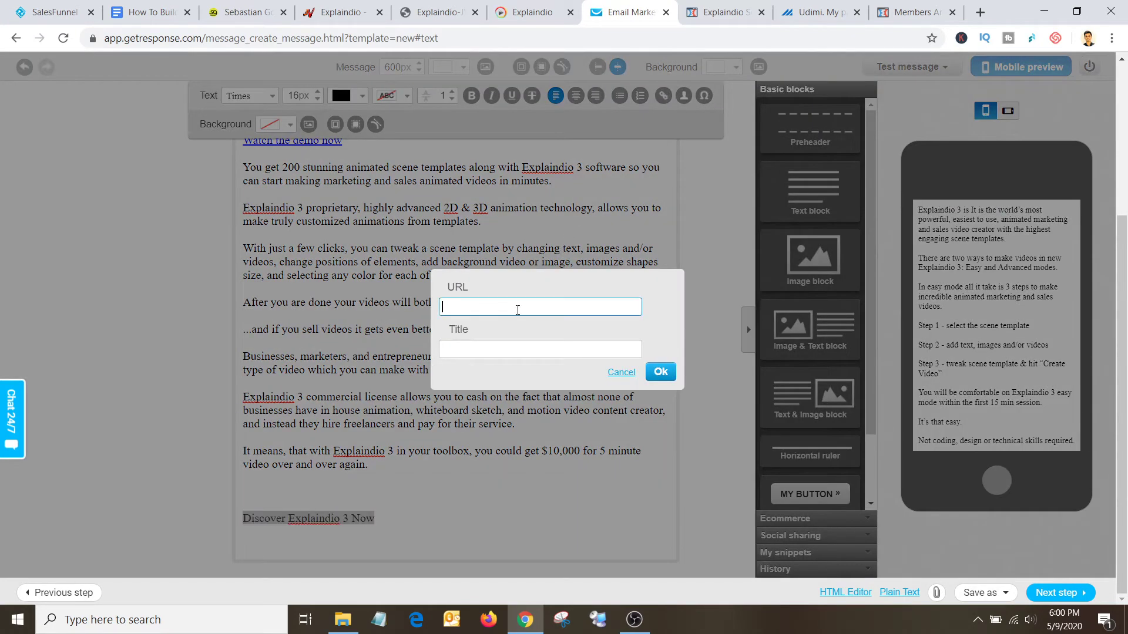
key(ctrl+v)
click(660, 372)
scroll(525, 427, up, 4)
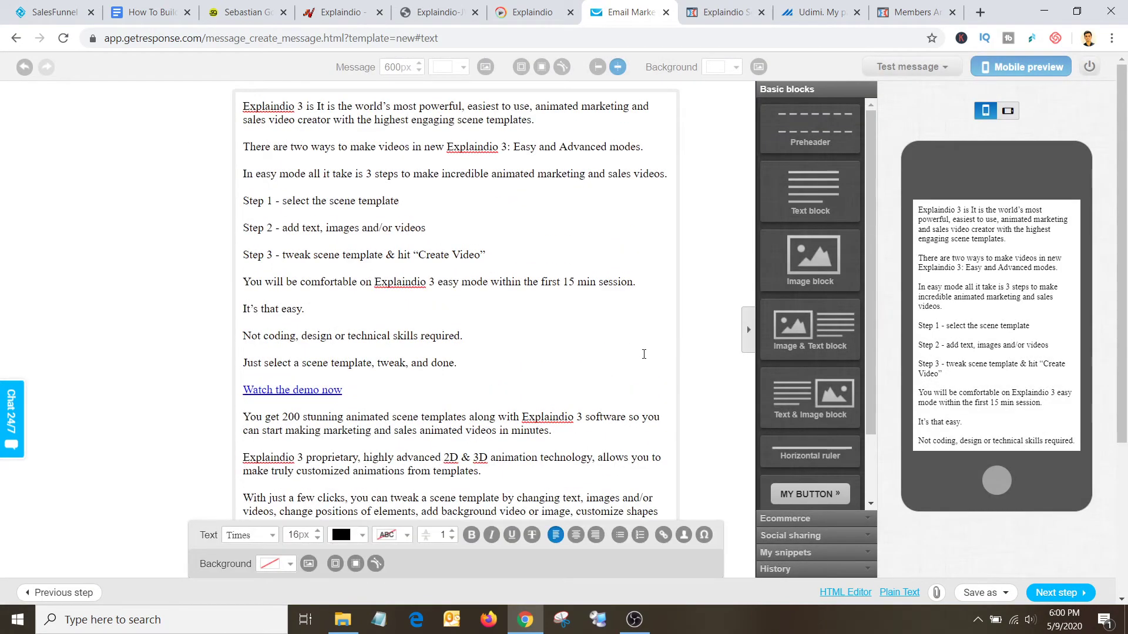
scroll(579, 341, down, 4)
scroll(528, 317, up, 4)
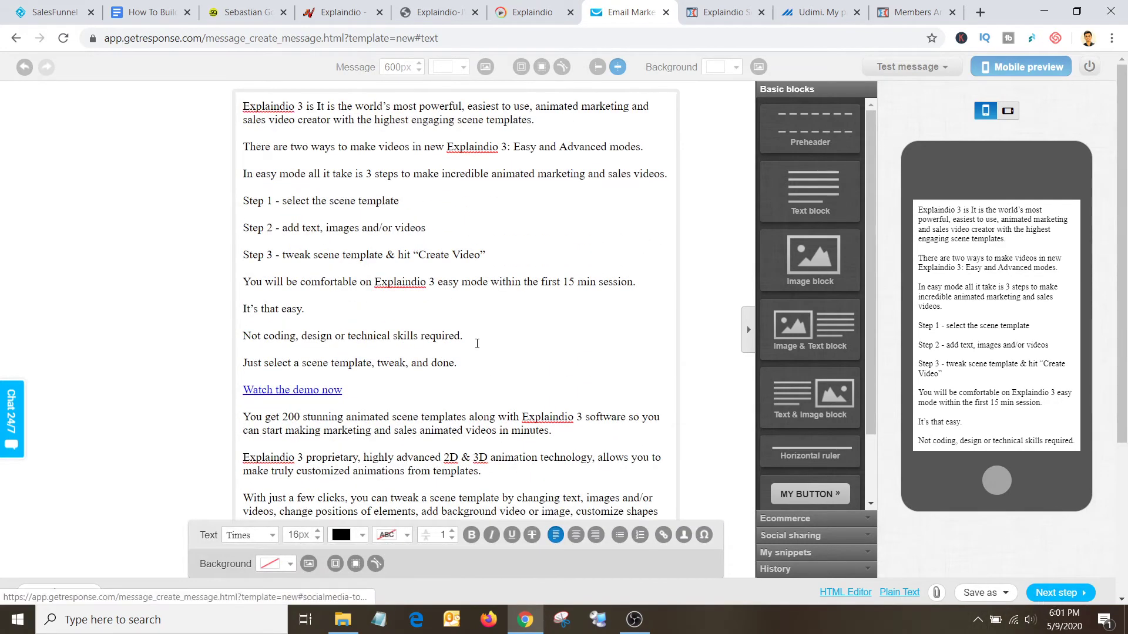
Step: Set the entire email body text to the Arial font at 13px
key(ctrl+a)
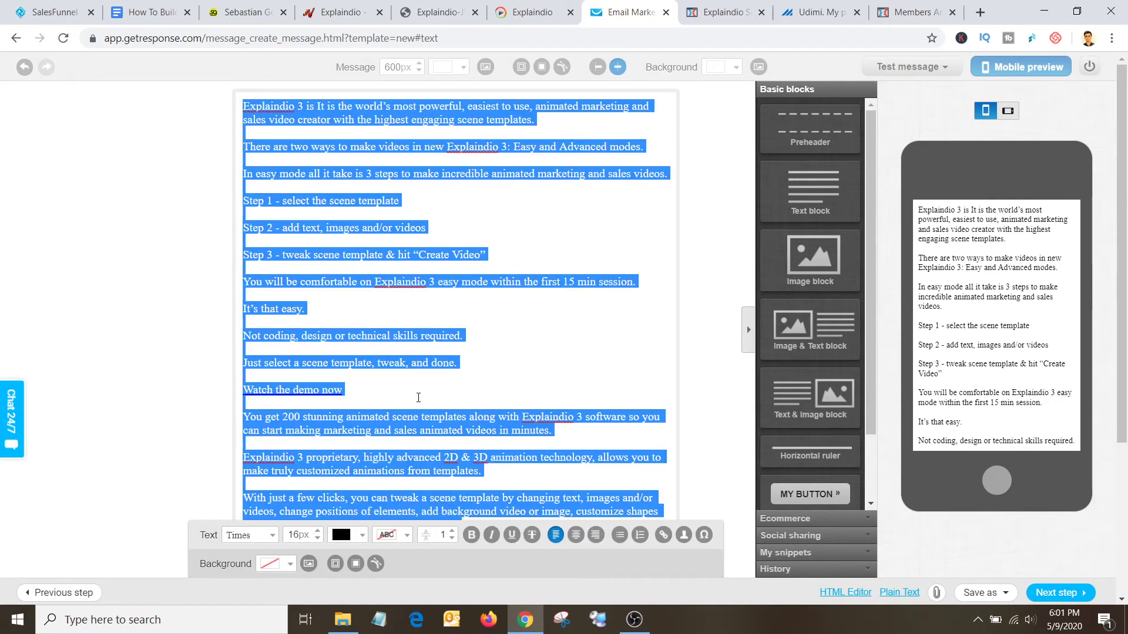
click(268, 536)
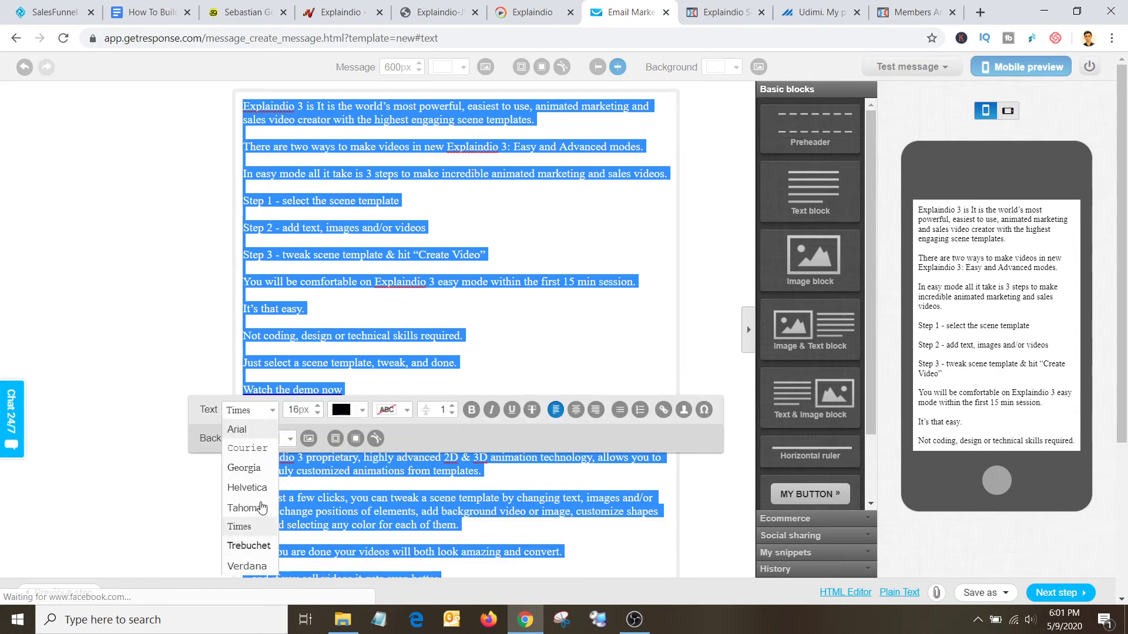
click(300, 429)
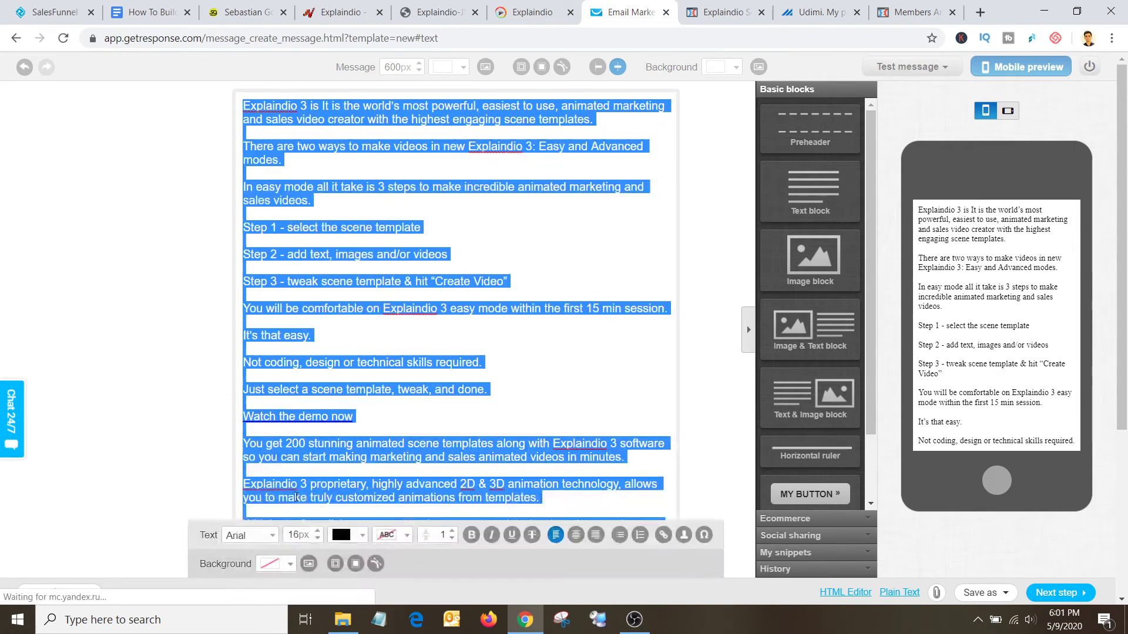
click(317, 539)
click(317, 539)
click(317, 540)
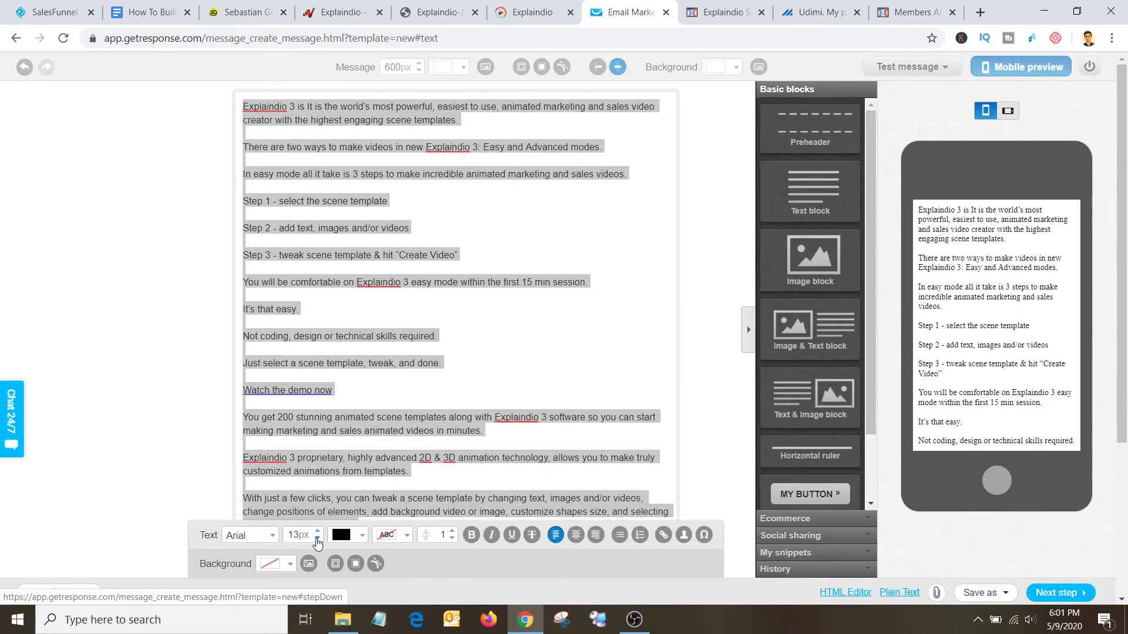
click(528, 280)
scroll(517, 275, down, 4)
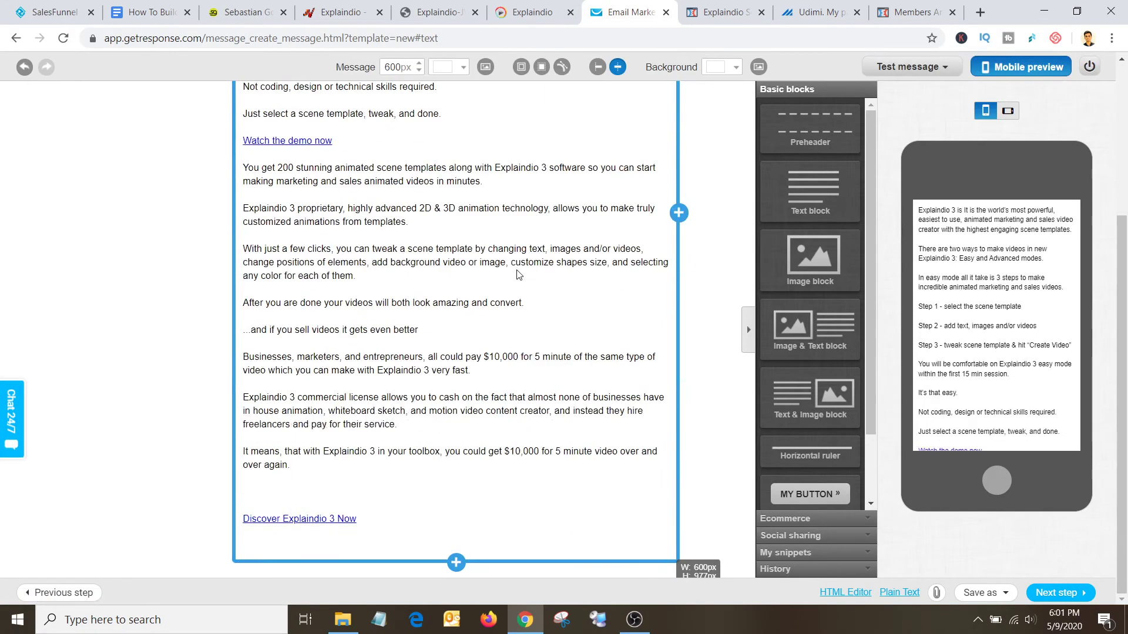
scroll(517, 274, up, 4)
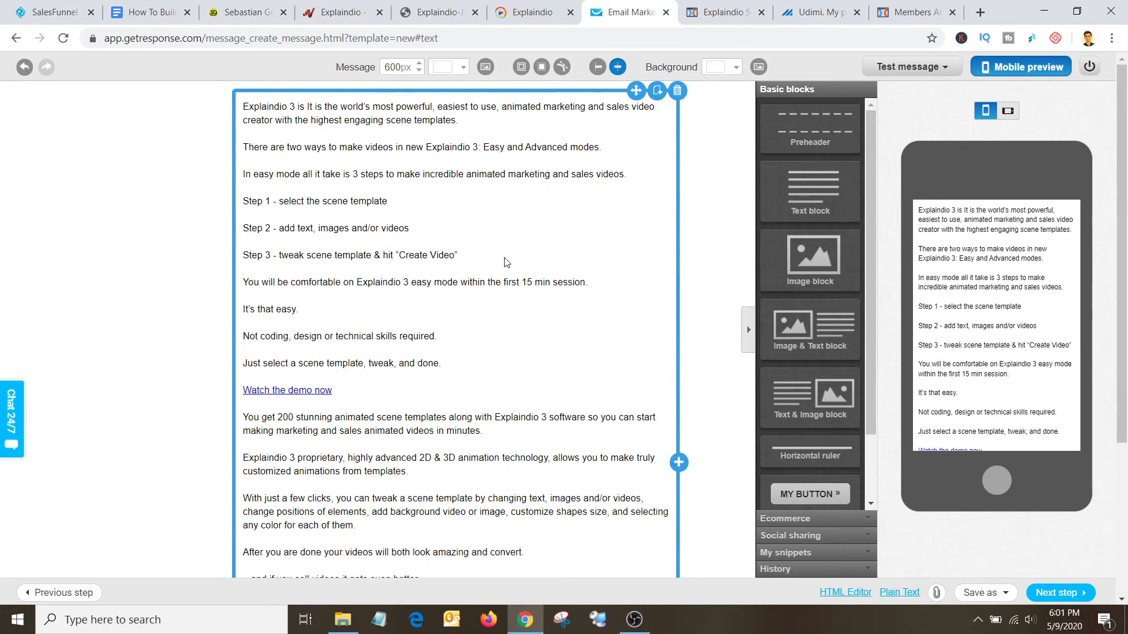
click(934, 67)
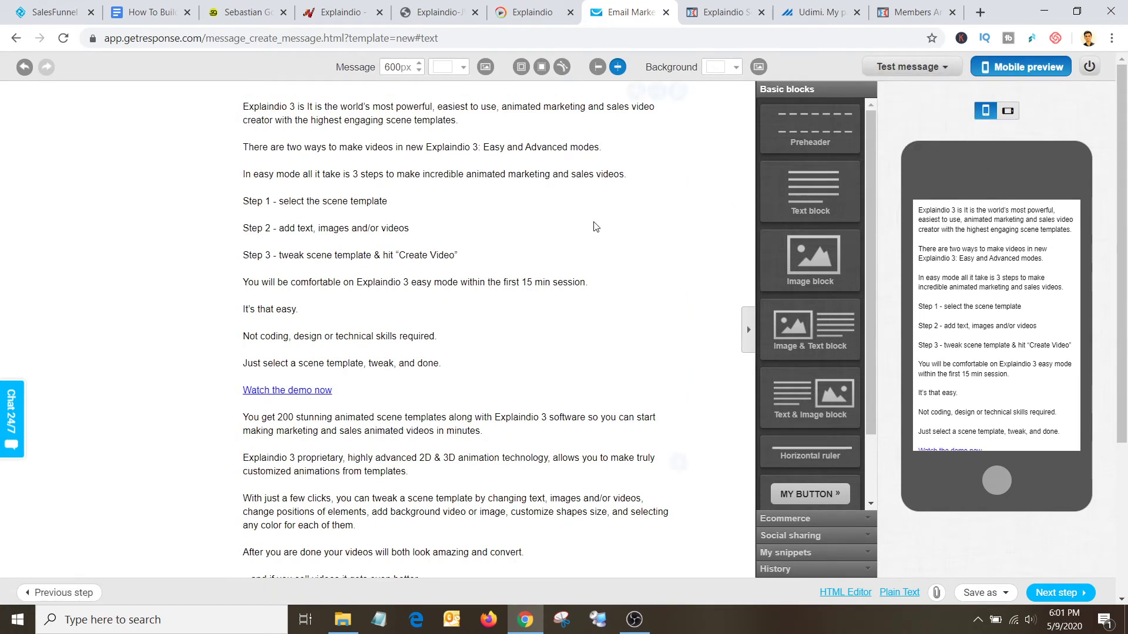
scroll(508, 252, down, 4)
scroll(510, 256, up, 4)
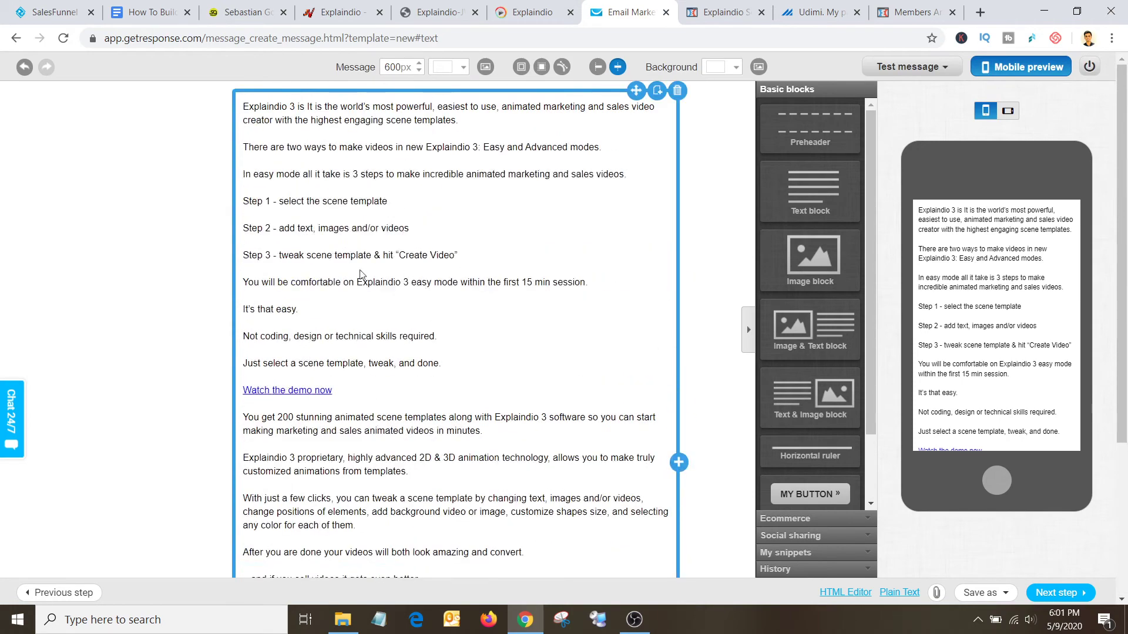
scroll(147, 256, down, 4)
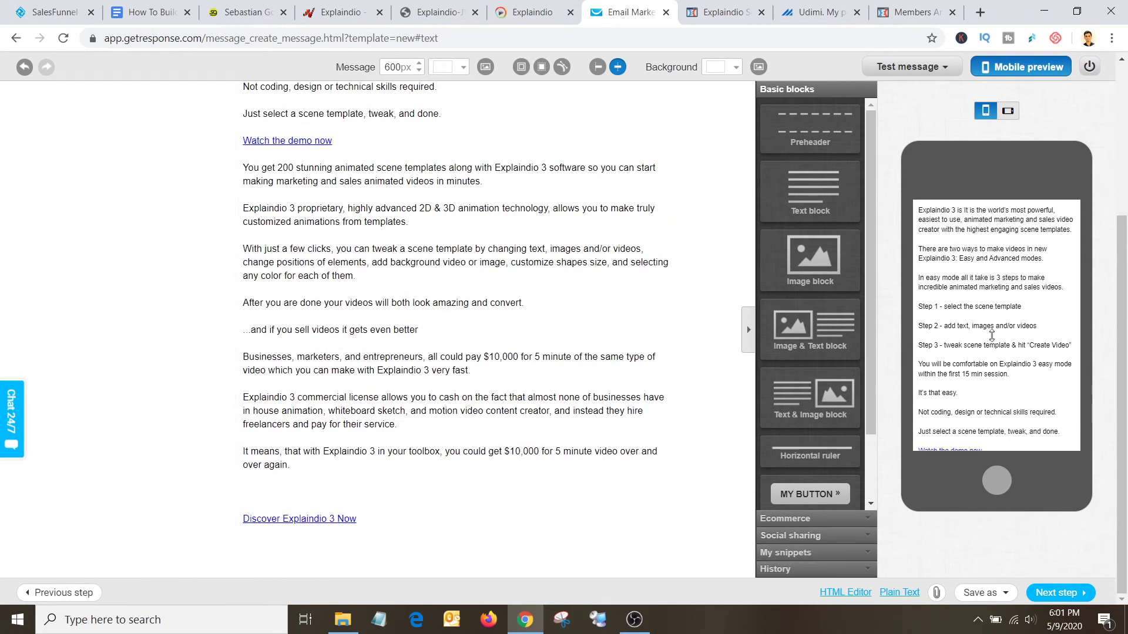
Step: Finish the current email draft and filter the automation messages to show only the explaindio_demo list
click(1054, 591)
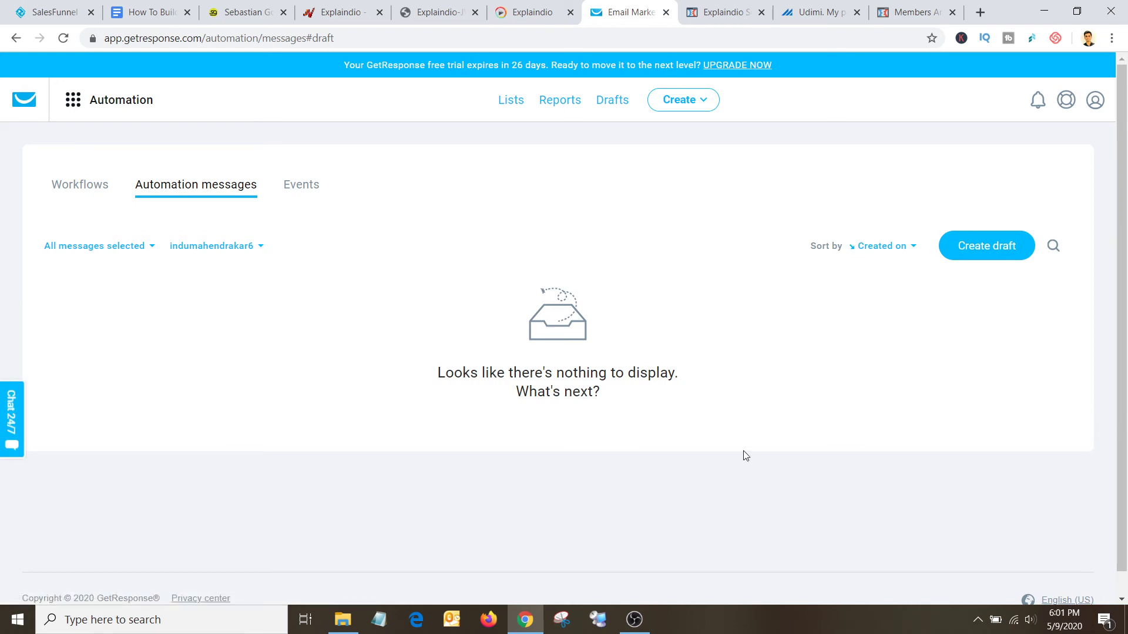
click(253, 246)
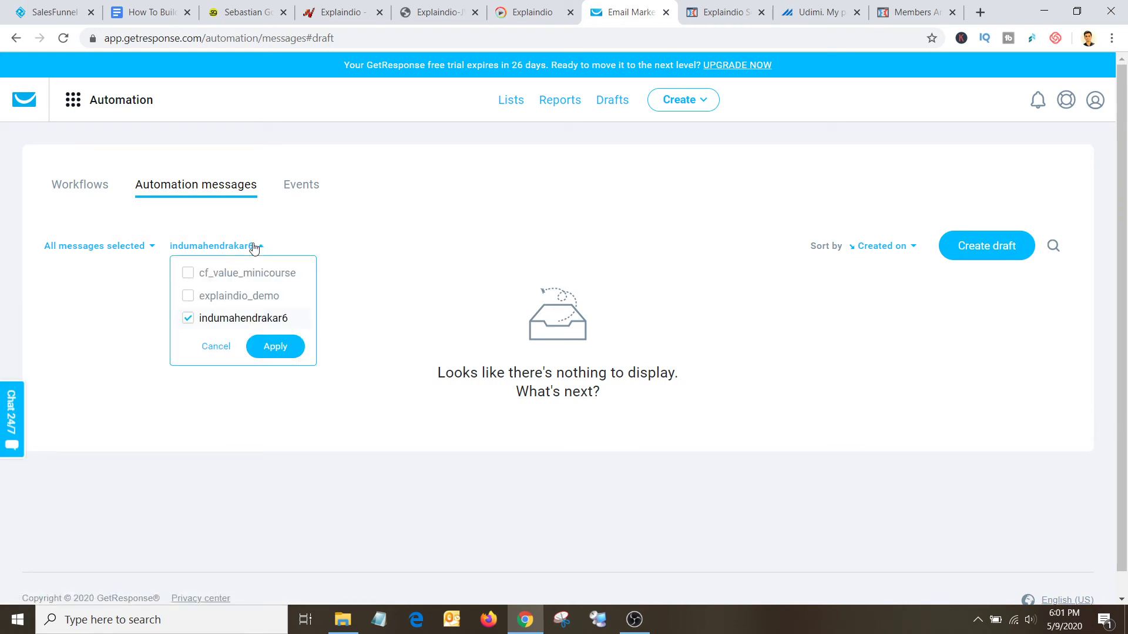
click(187, 317)
click(188, 297)
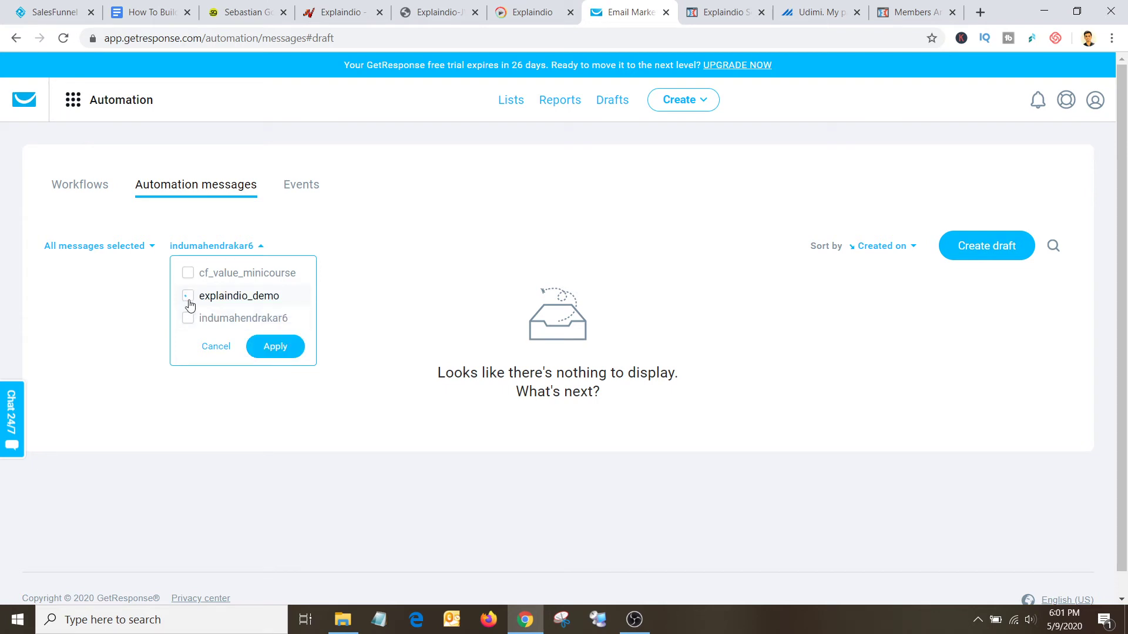
click(252, 343)
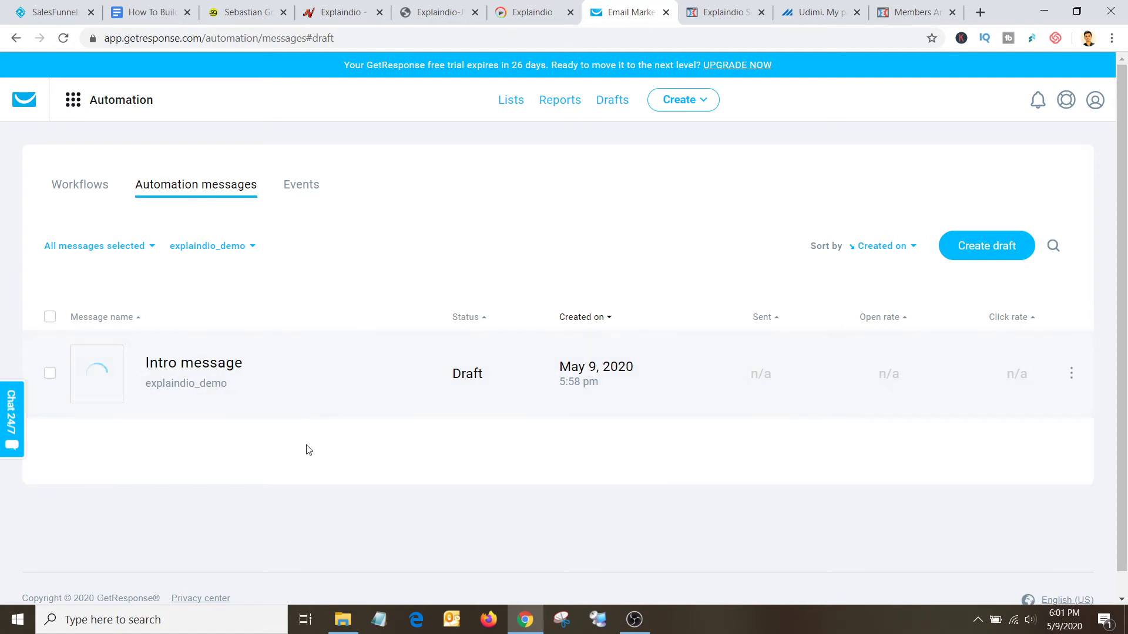
Step: Create a new automation message draft linked to the explaindio_demo list and name it "Email 2"
click(985, 247)
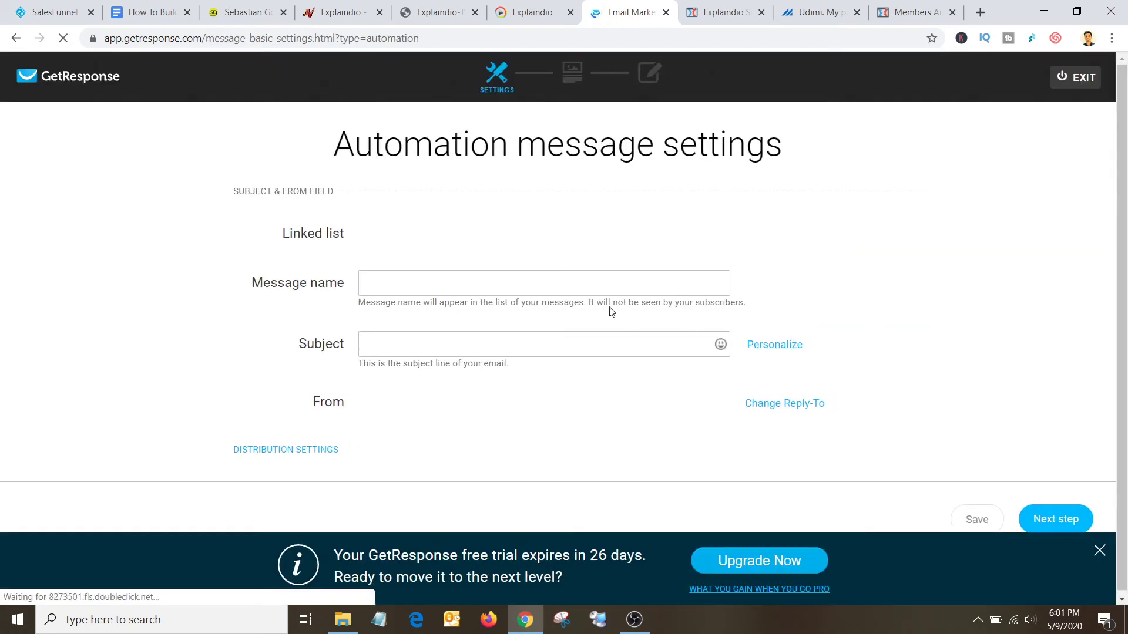
click(549, 241)
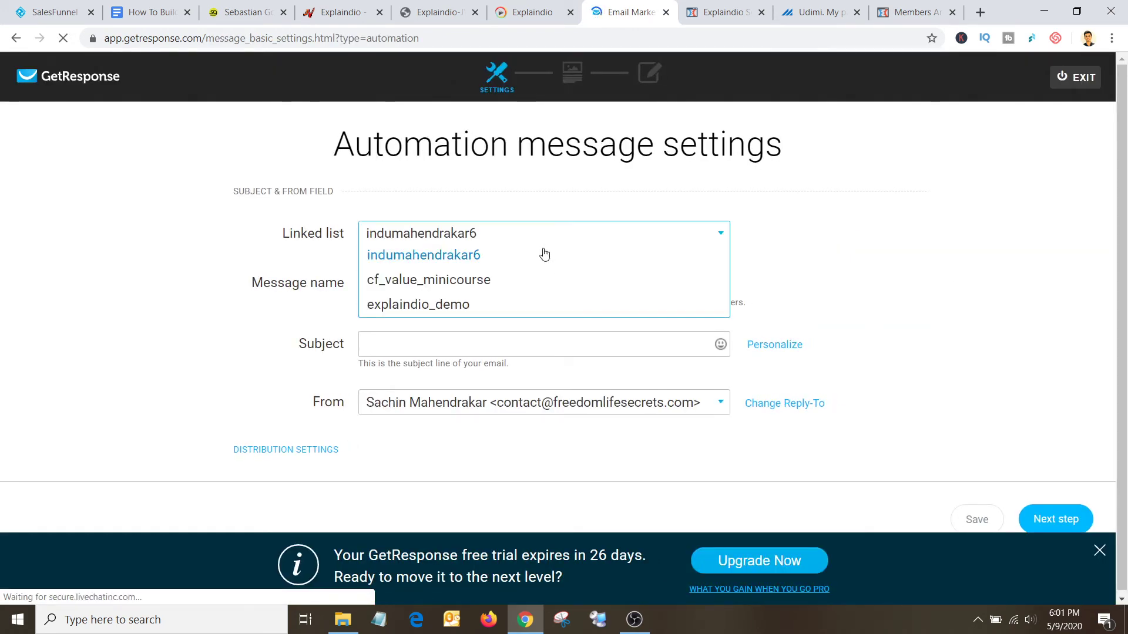
click(479, 306)
click(405, 292)
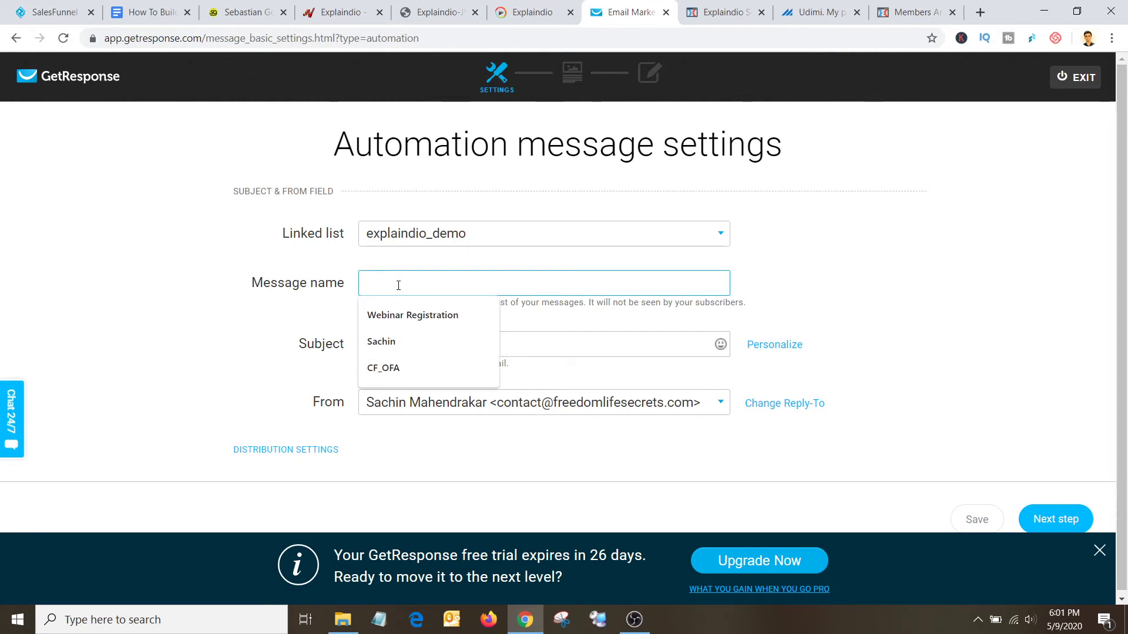
text(Email 2)
key(Tab)
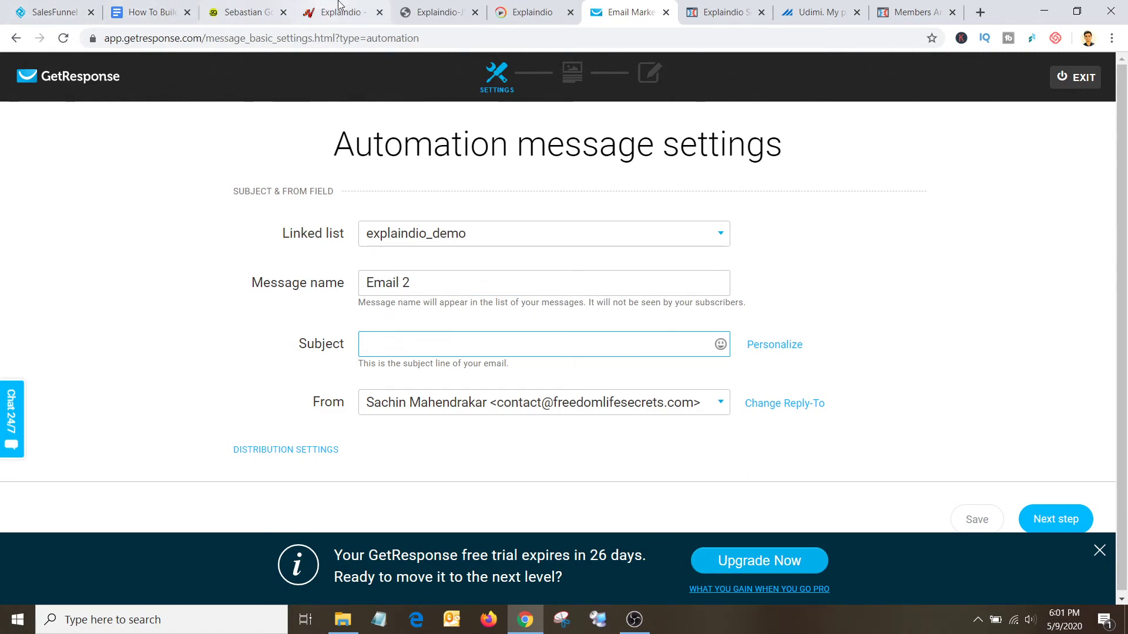
Step: Copy the subject "Get a Piece of a Multi-Billion Marketplace" from vendor swipe 2 into the message subject and accept the settings
click(416, 12)
scroll(416, 349, up, 15)
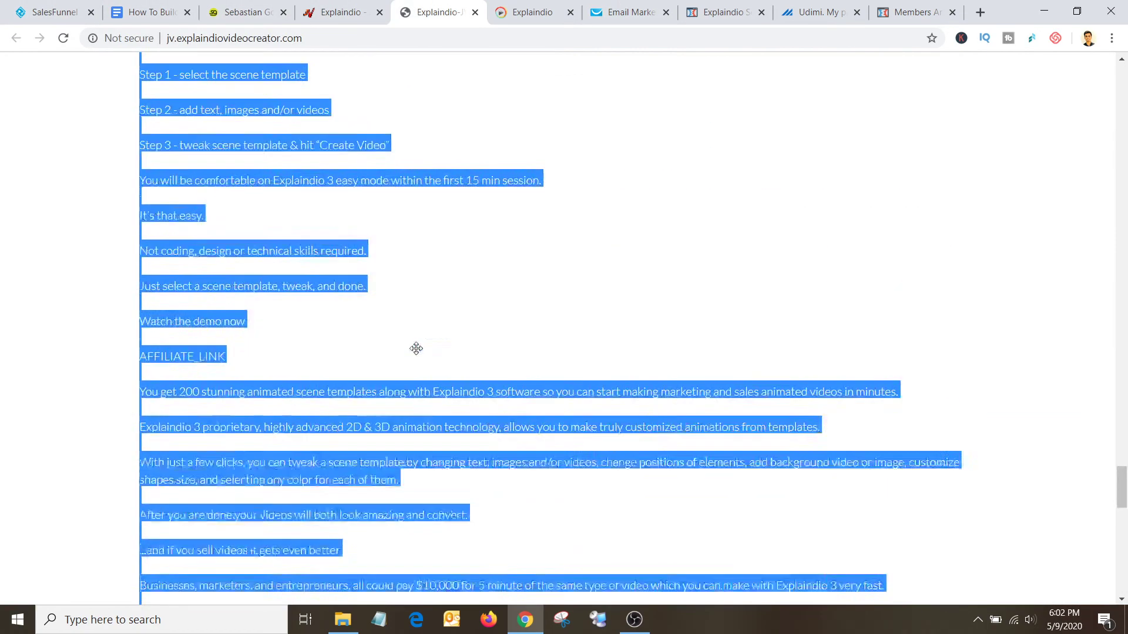
click(297, 394)
scroll(296, 395, down, 4)
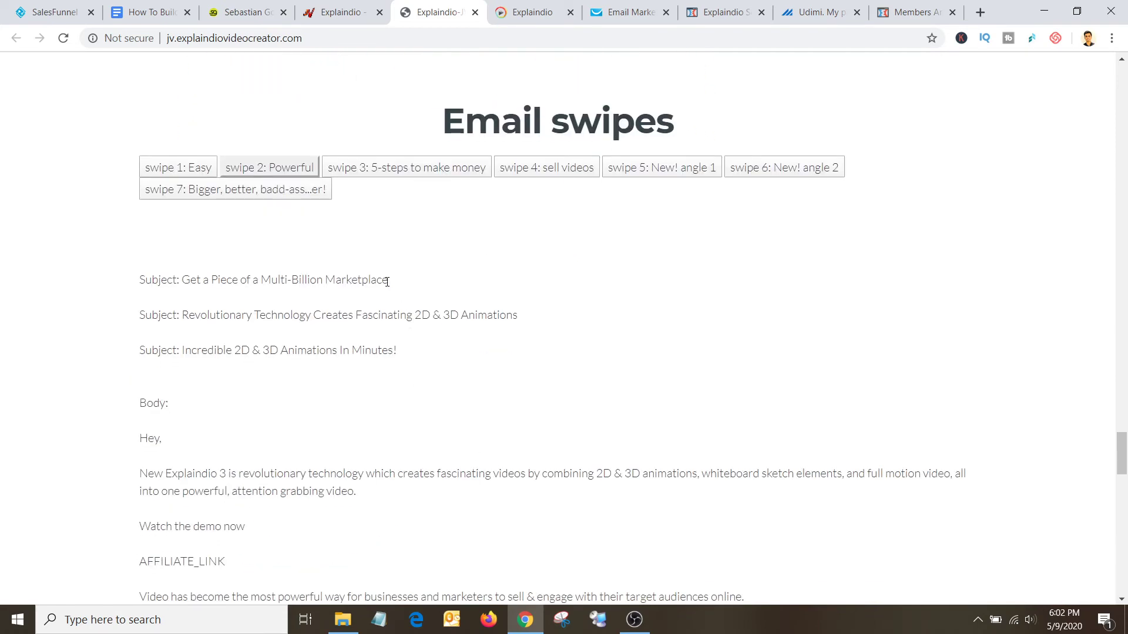
drag(386, 279, 187, 278)
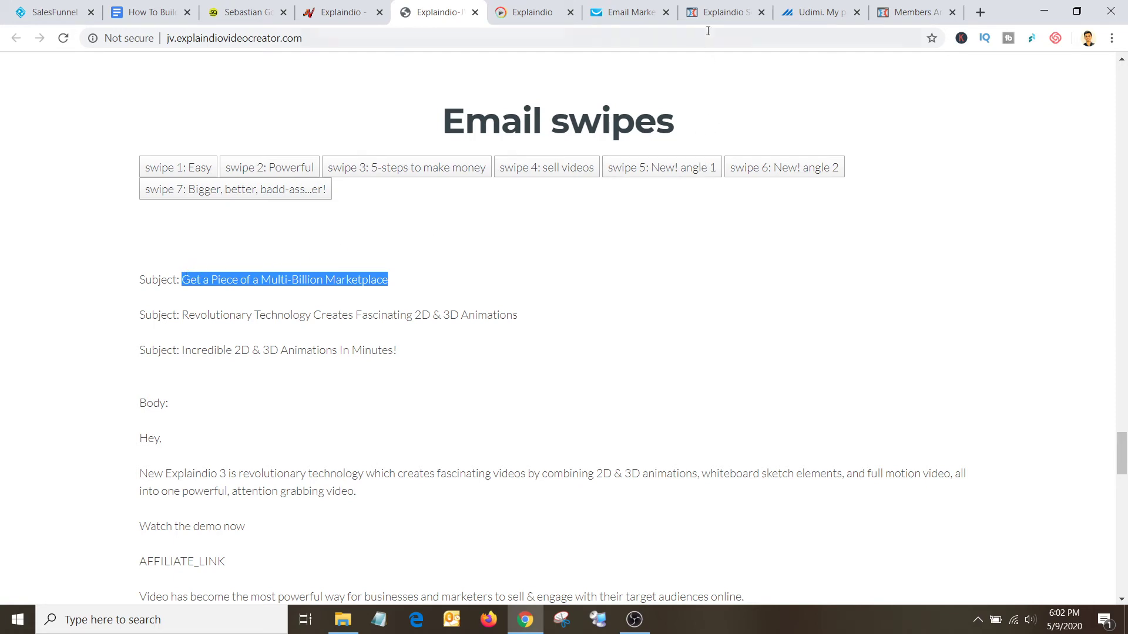
click(711, 13)
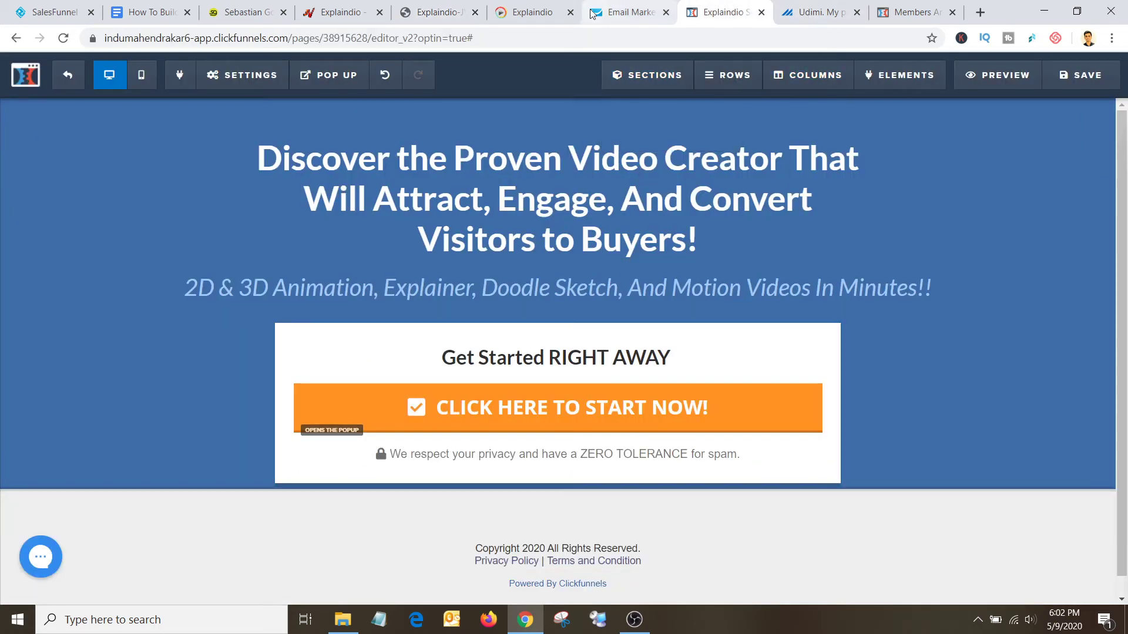
click(592, 14)
text(Get a Piece of a Multi-Billion Marketplace)
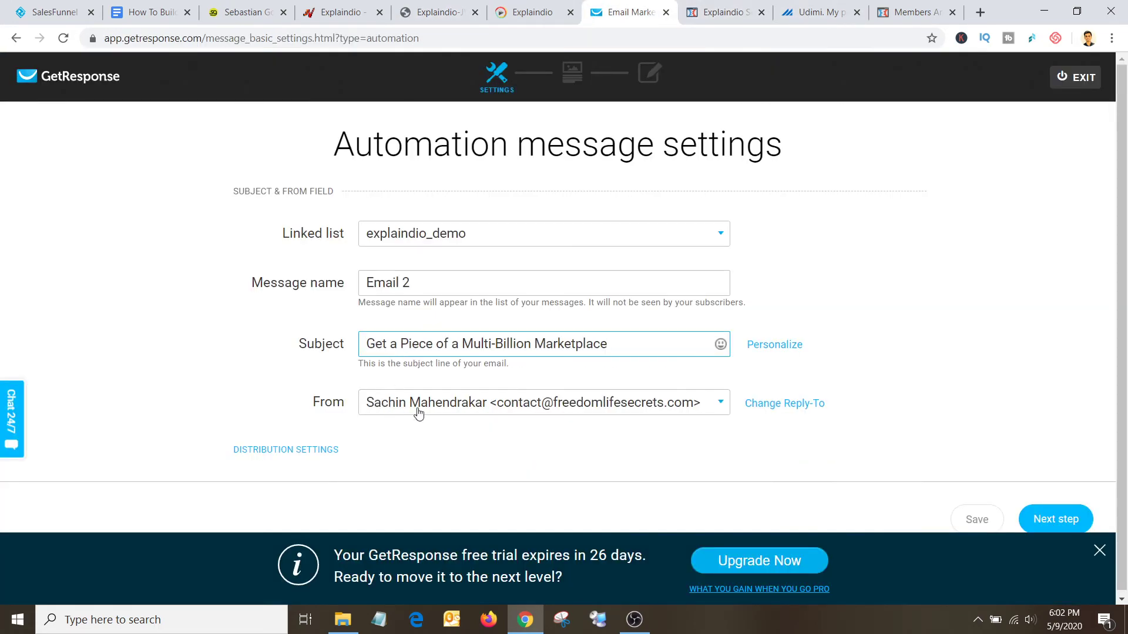
click(438, 404)
click(441, 409)
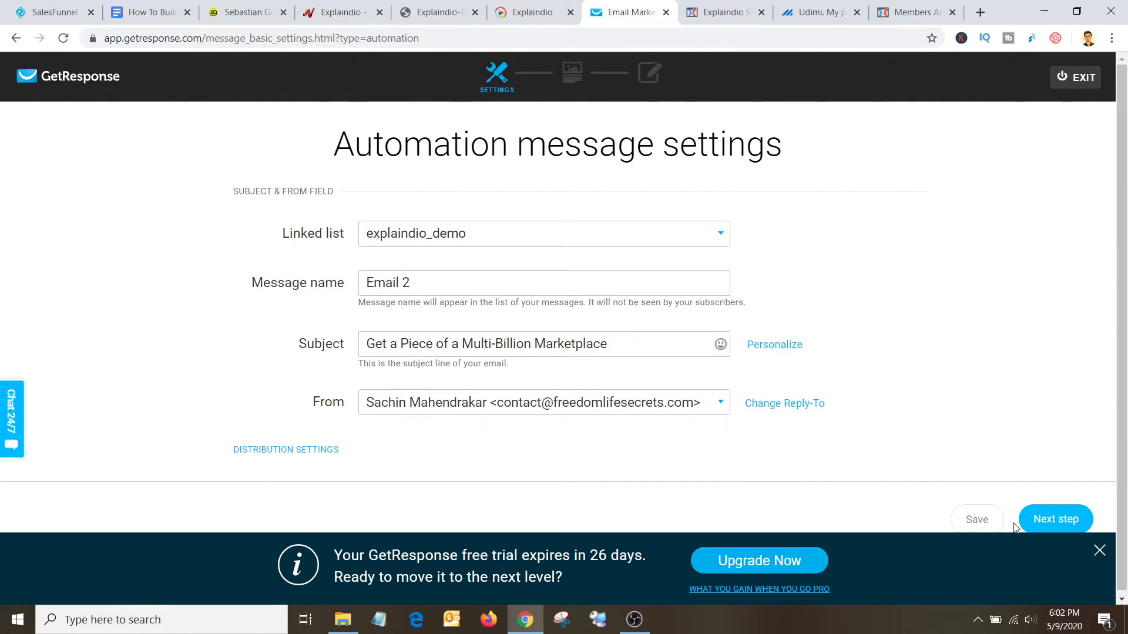
click(1045, 519)
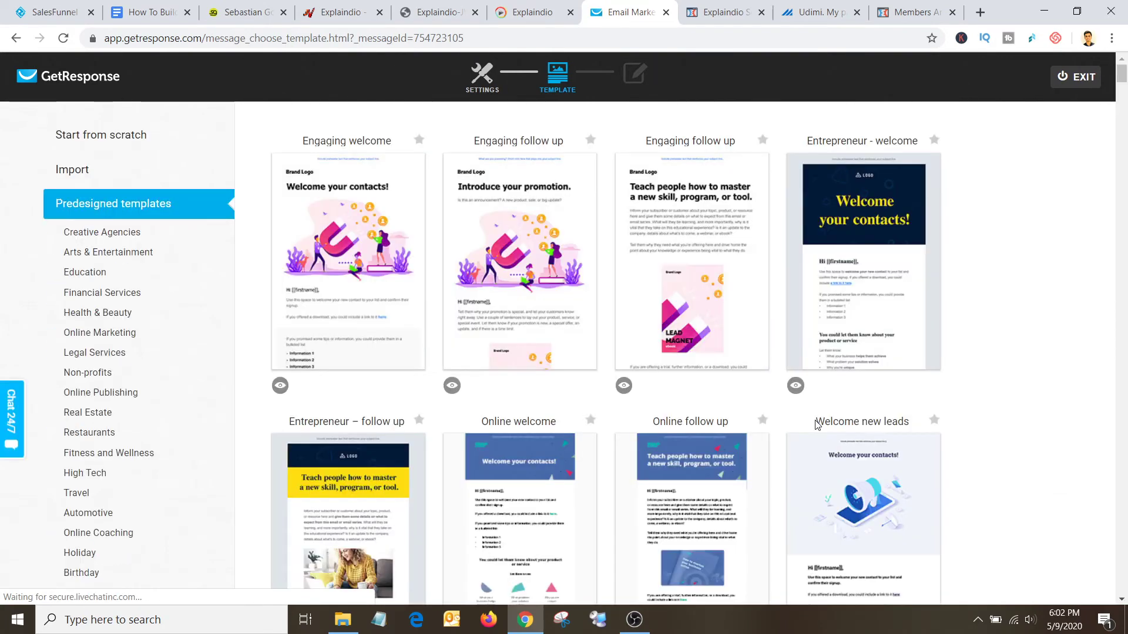
Step: Start the email from scratch with the Blank template and add a text block to it
click(88, 139)
scroll(514, 294, down, 1)
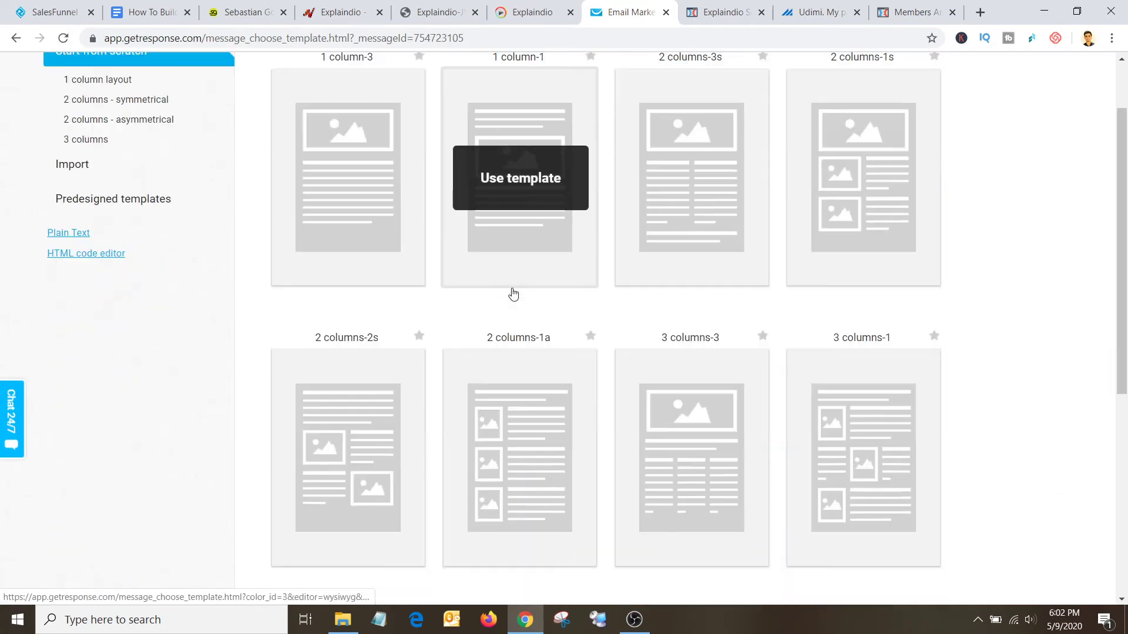
scroll(513, 294, down, 6)
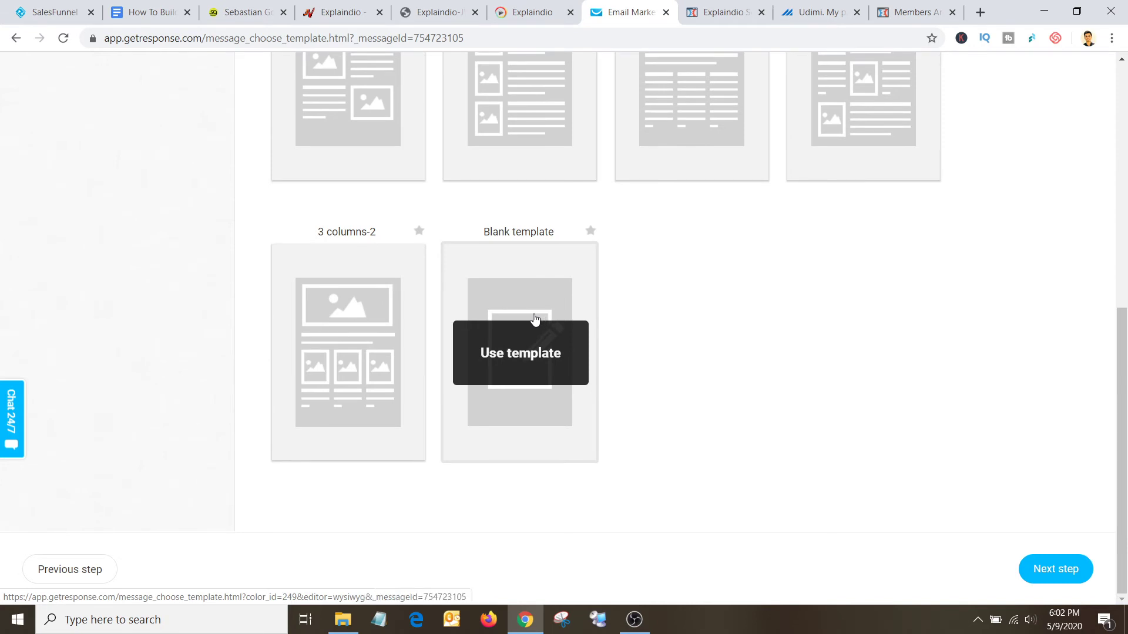
click(513, 324)
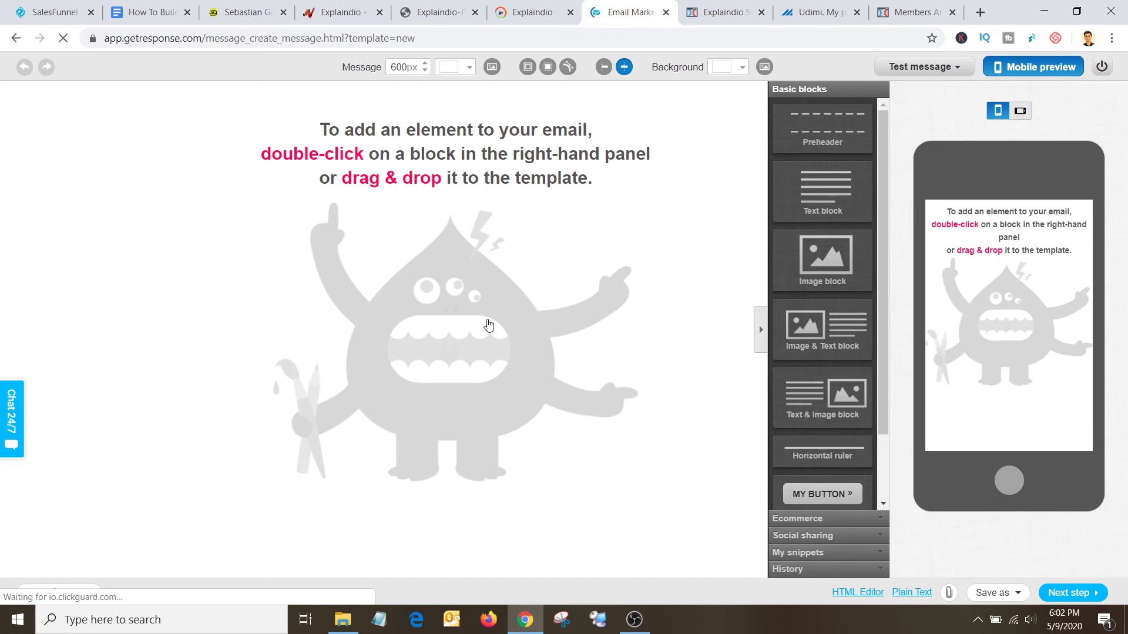
drag(838, 194, 627, 206)
drag(773, 178, 723, 182)
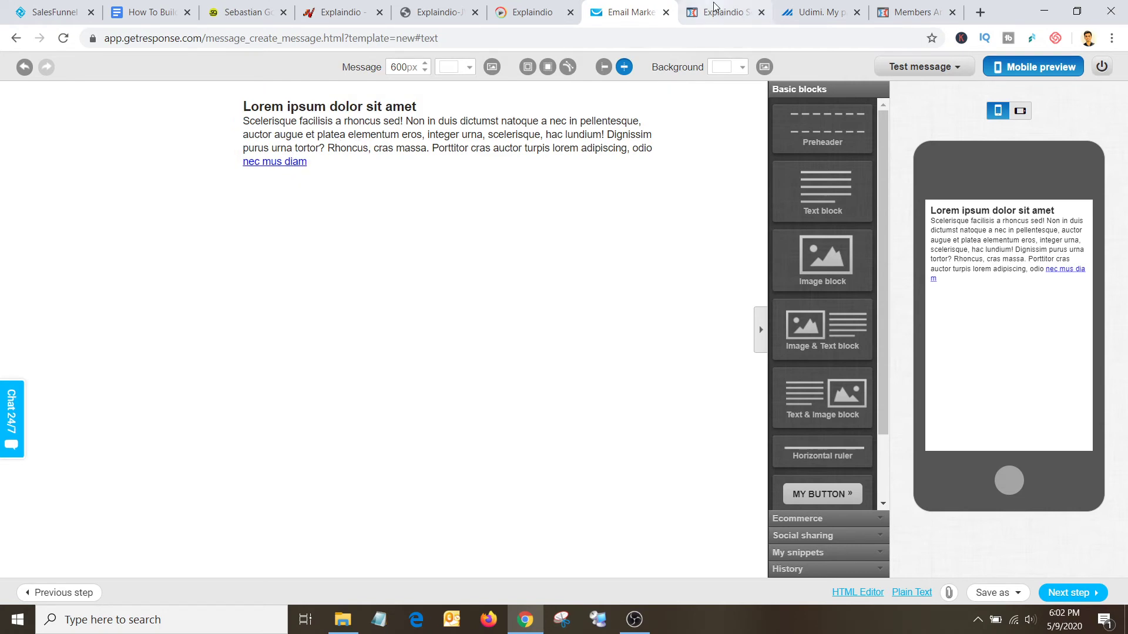
Step: Copy the swipe 2 body from "Hey," through the last AFFILIATE_LINK and replace the text block's placeholder text with it
click(434, 12)
scroll(432, 232, down, 3)
drag(141, 218, 236, 509)
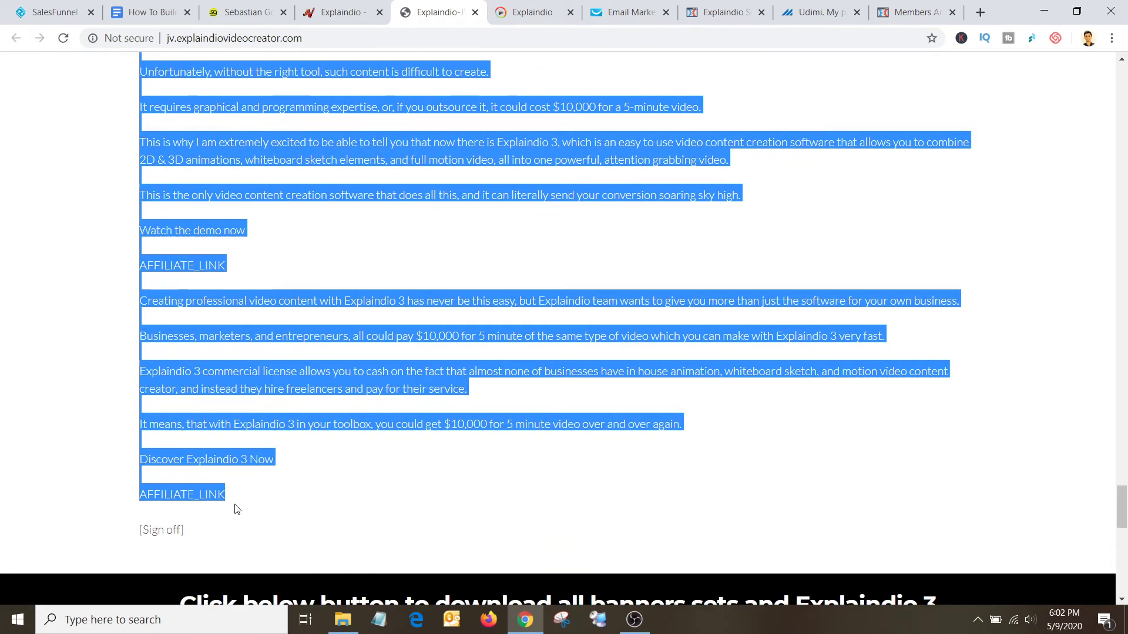
click(605, 13)
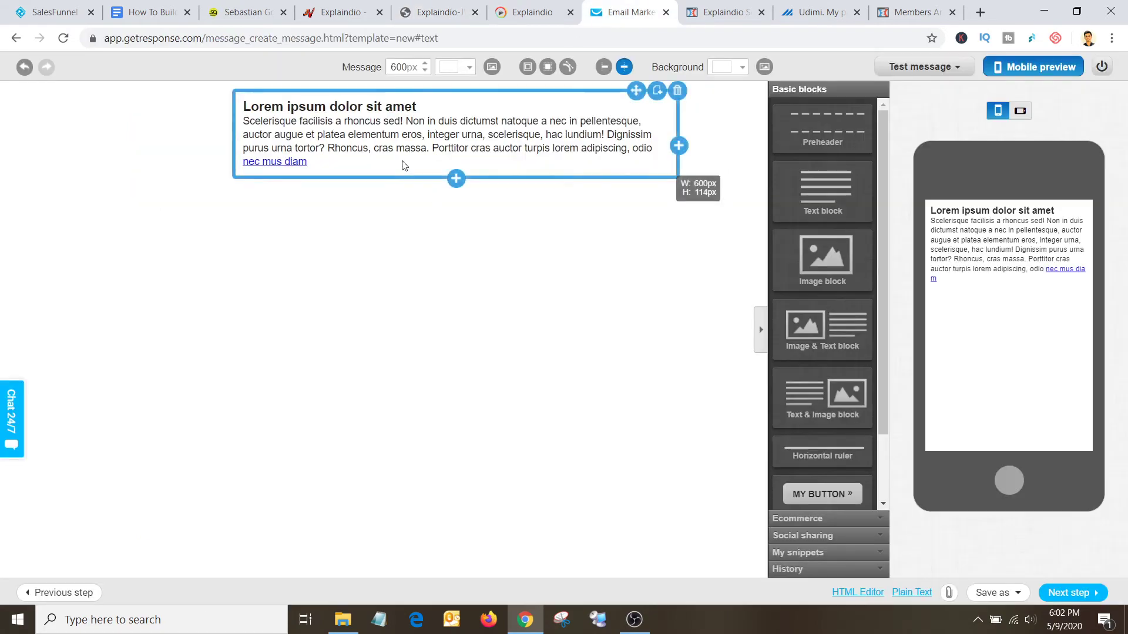
click(306, 161)
drag(307, 161, 234, 114)
key(ctrl+v)
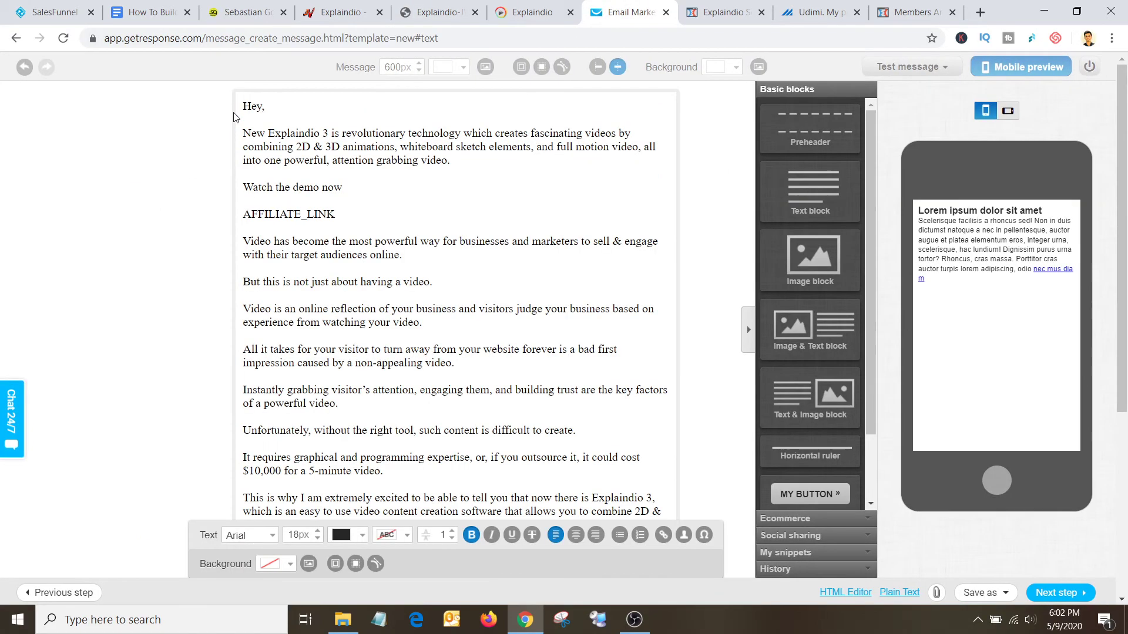
Step: Copy the Explaindio affiliate link from the JVZoo affiliate page
scroll(383, 269, down, 5)
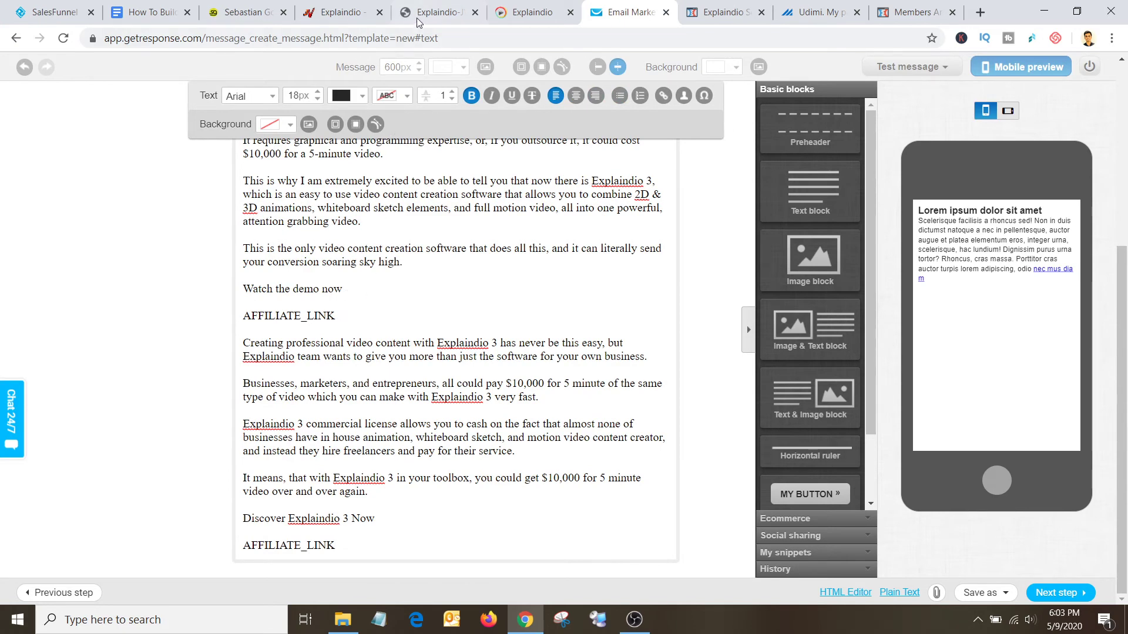
click(339, 13)
click(800, 267)
key(ctrl+c)
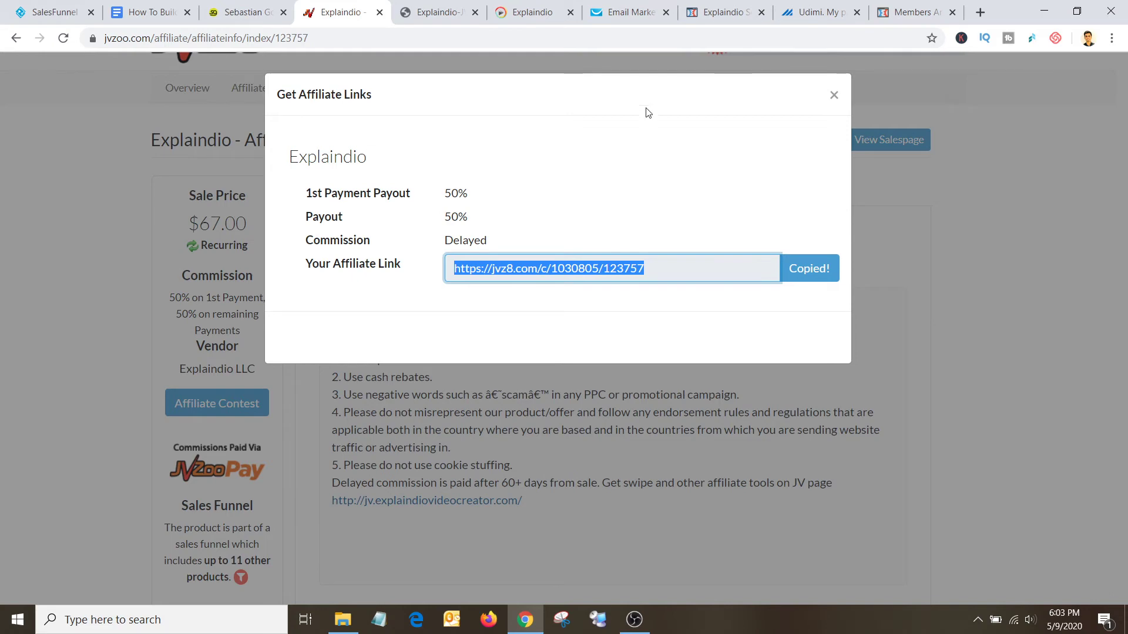
Step: Turn the second "Watch the demo now" in the email body into a hyperlink to the JVZoo affiliate link
click(611, 16)
drag(373, 292, 242, 289)
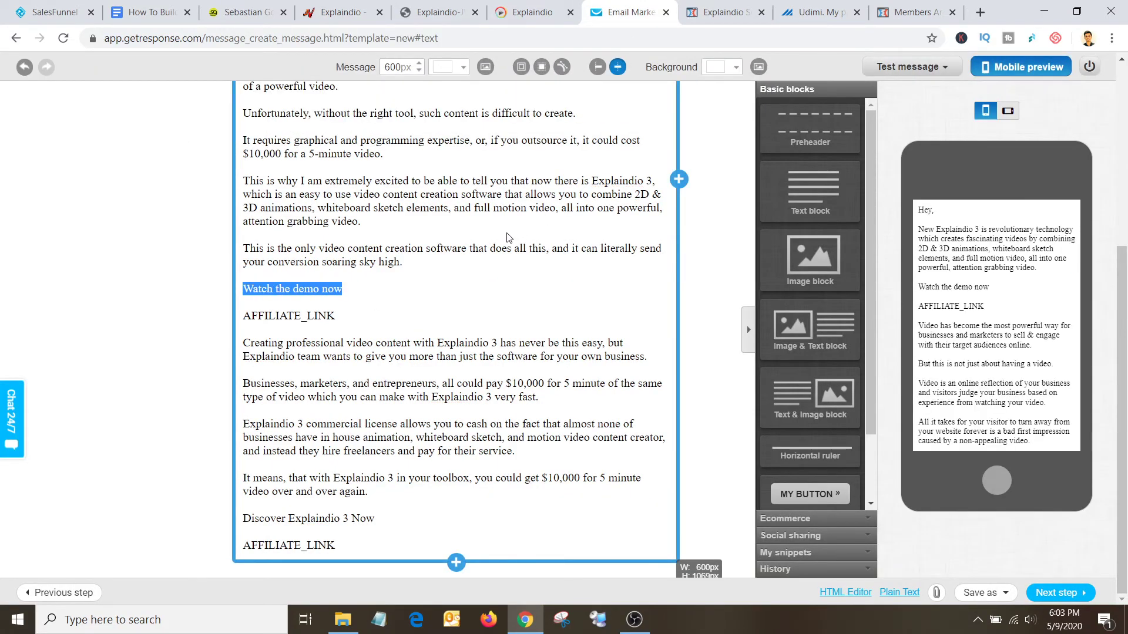
click(452, 246)
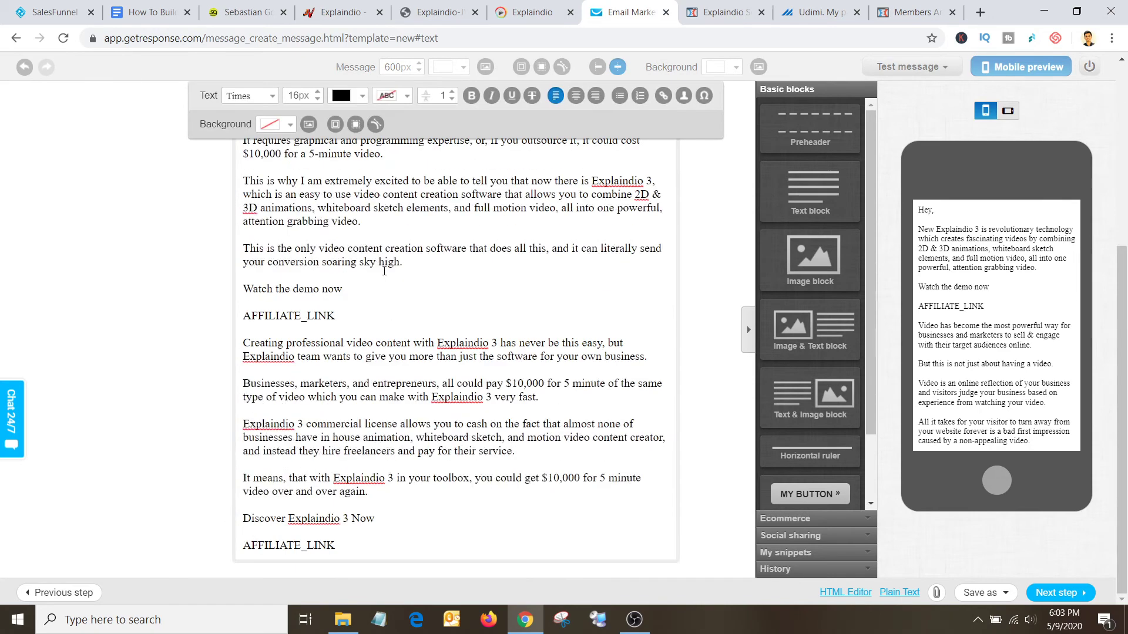
drag(345, 292, 243, 289)
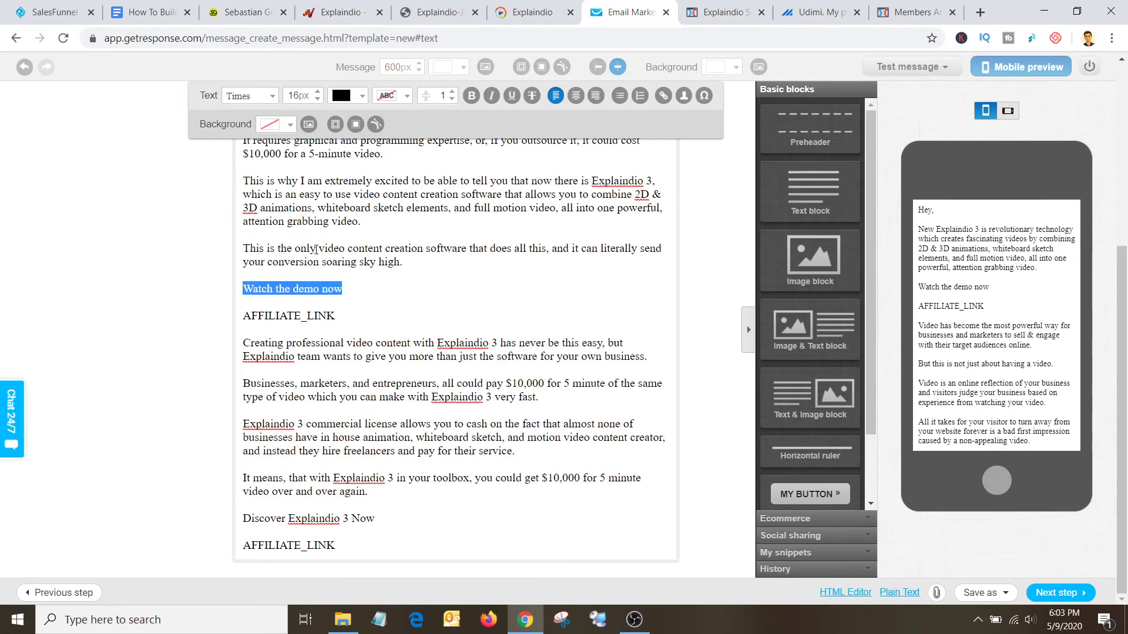
click(661, 97)
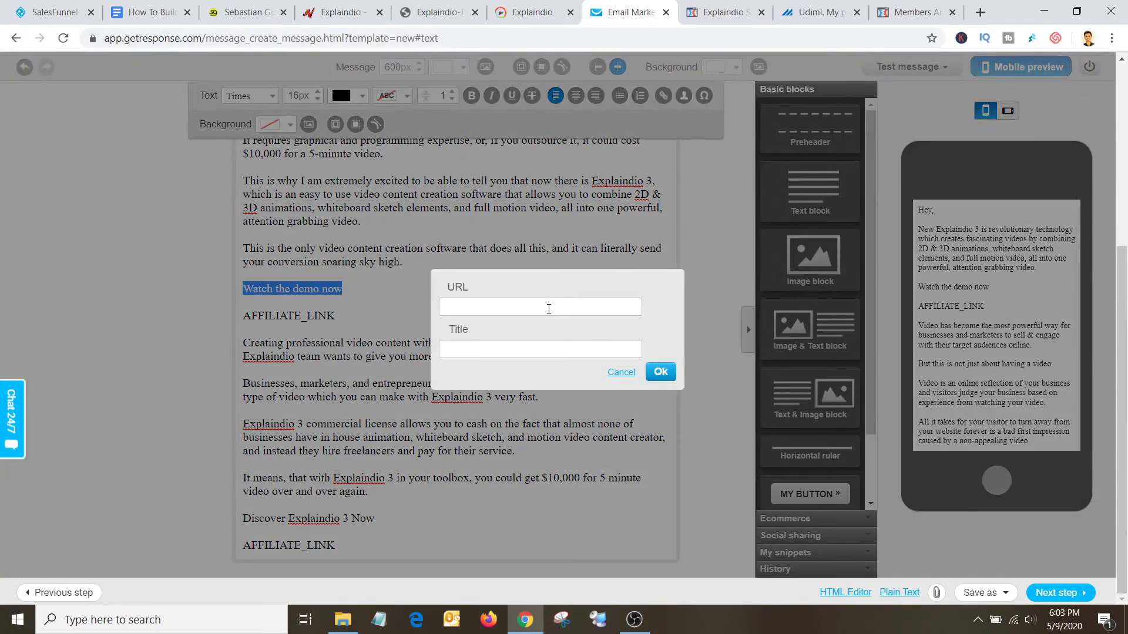
click(548, 309)
key(ctrl+v)
click(660, 372)
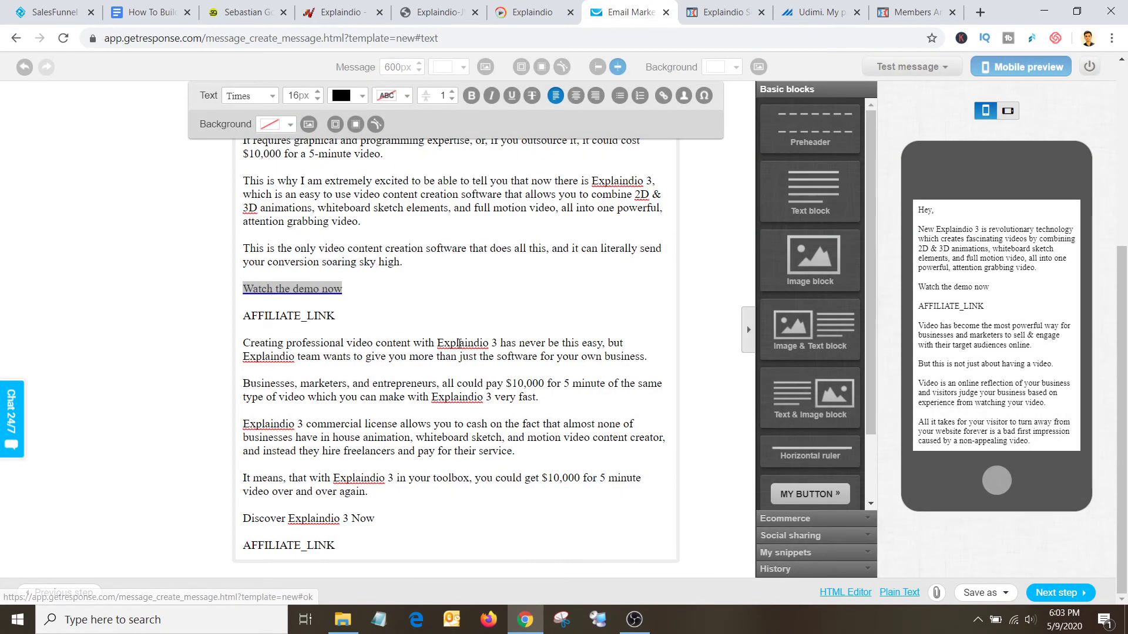
Step: Hyperlink the closing line "Discover Explaindio 3 Now" to the JVZoo affiliate link
click(370, 382)
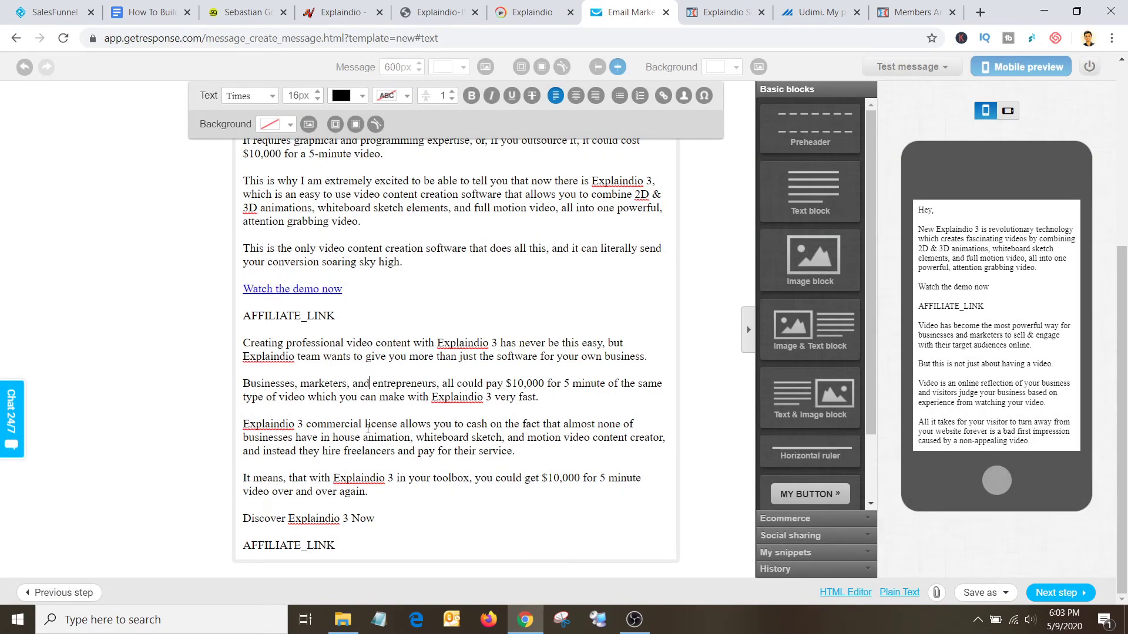
drag(384, 514, 260, 511)
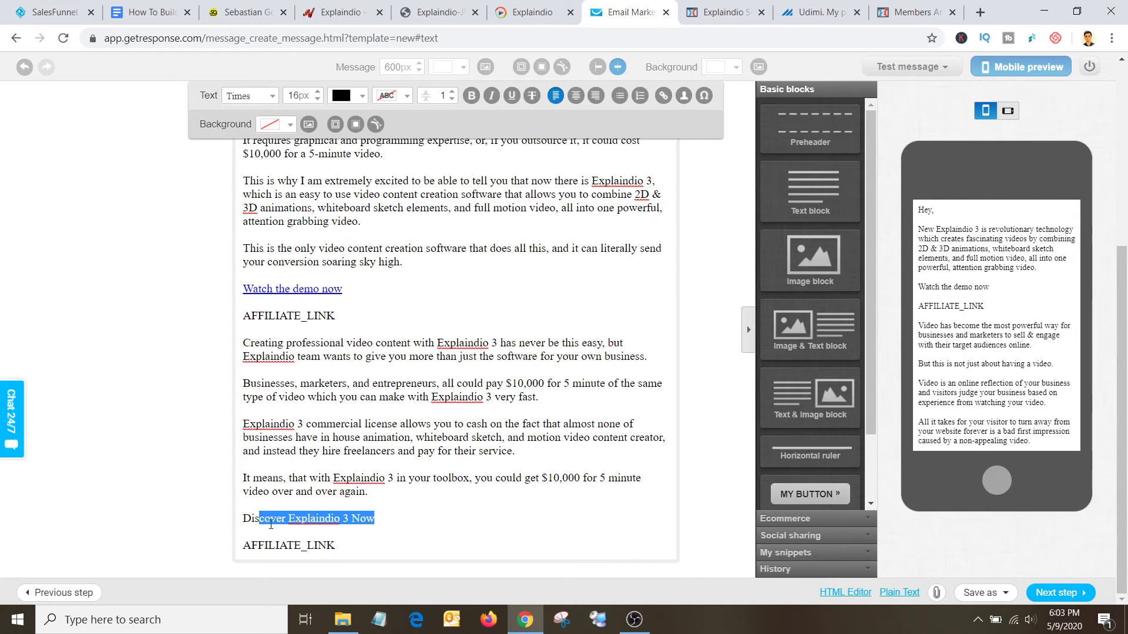
key(shift+Left)
key(shift+Left)
key(shift+Left)
click(662, 96)
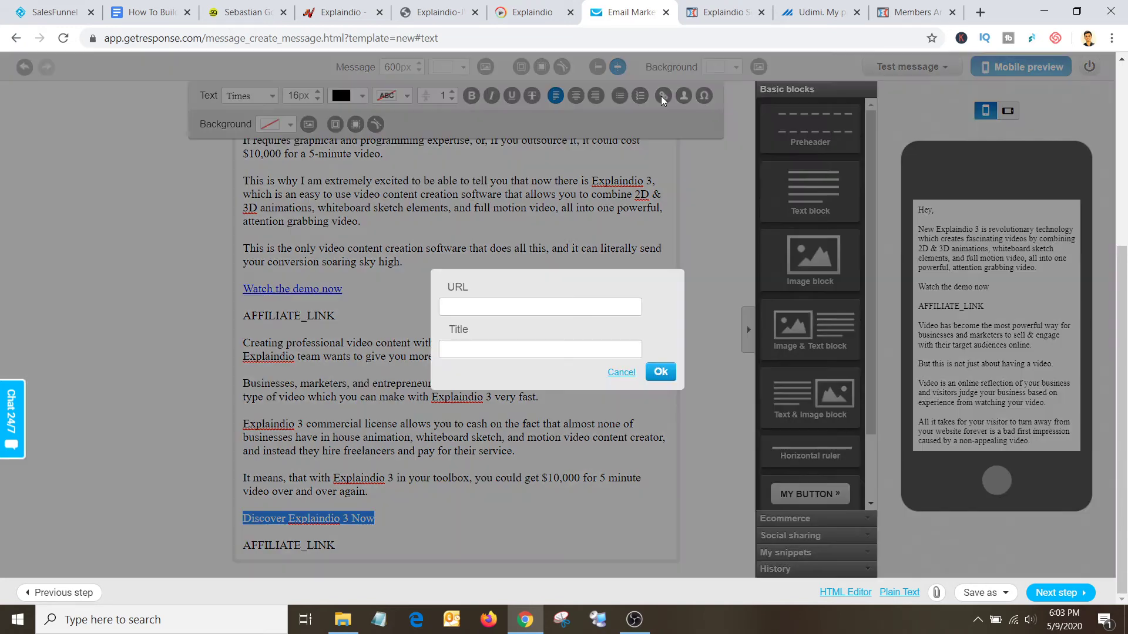
click(584, 311)
key(ctrl+v)
click(662, 382)
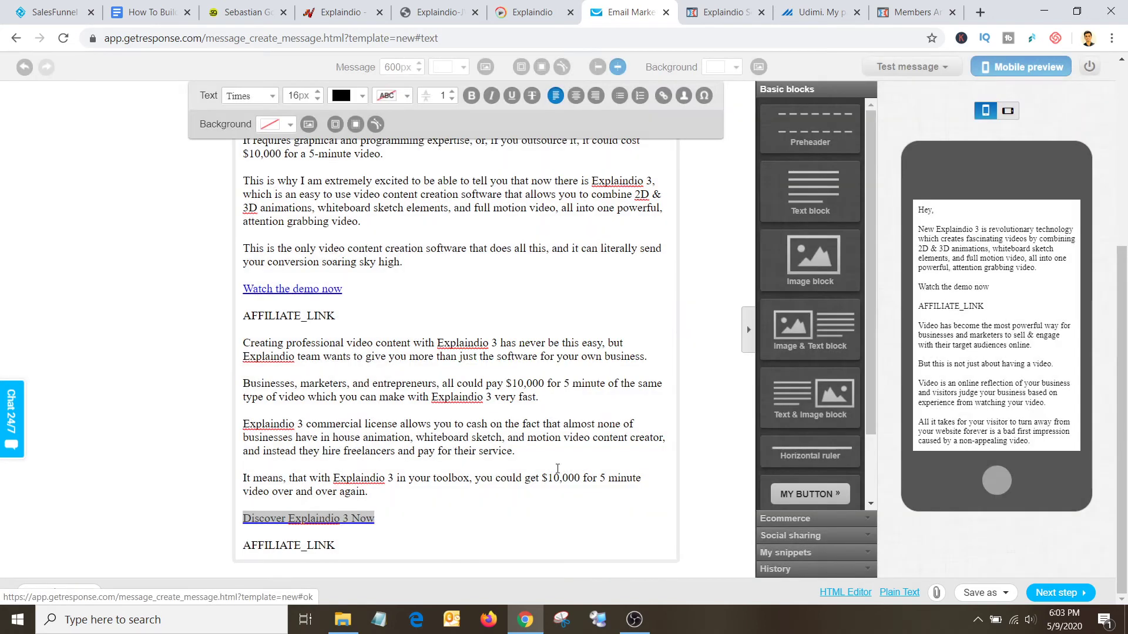
Step: Delete the AFFILIATE_LINK placeholder beneath the first "Watch the demo now" line in the email body
click(310, 549)
drag(332, 547, 226, 547)
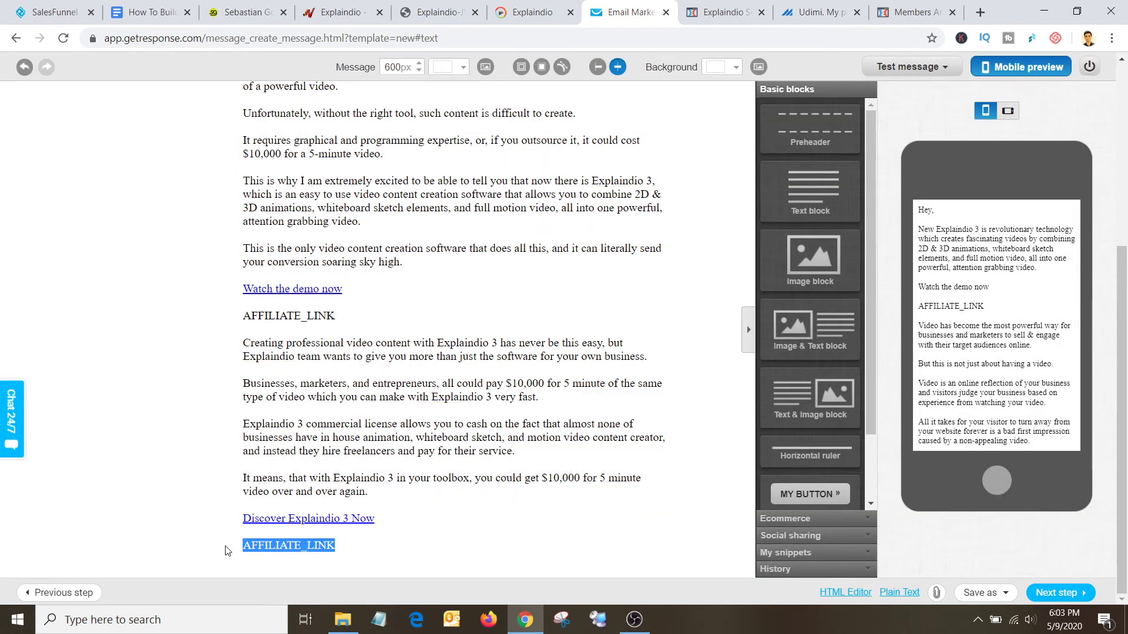
click(318, 537)
click(318, 540)
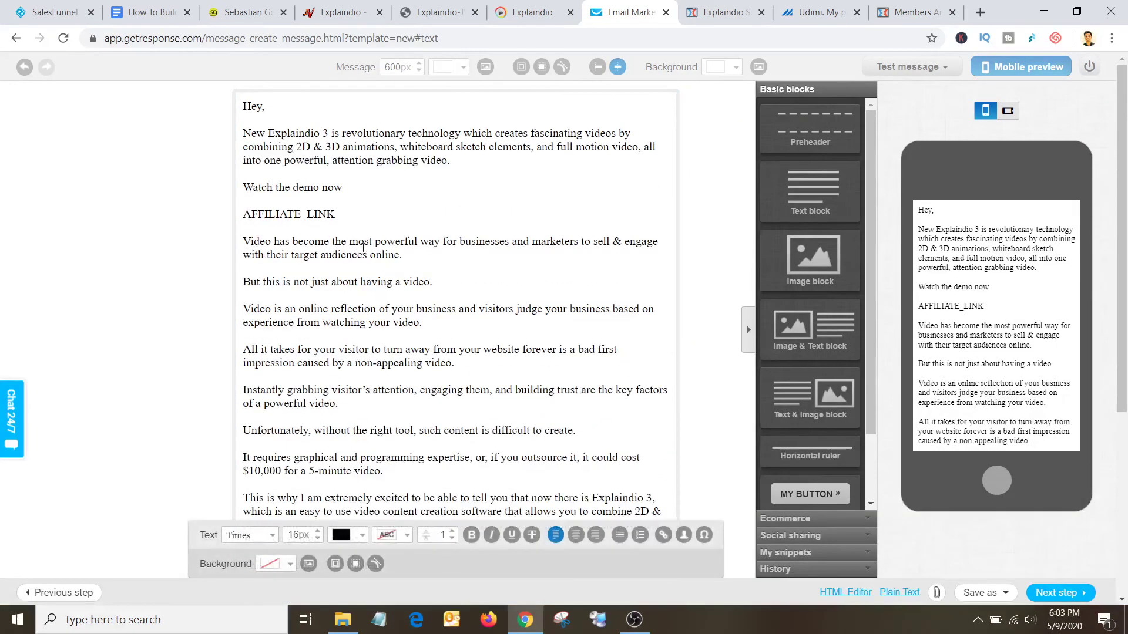
drag(335, 214, 241, 216)
key(BackSpace)
scroll(355, 517, down, 5)
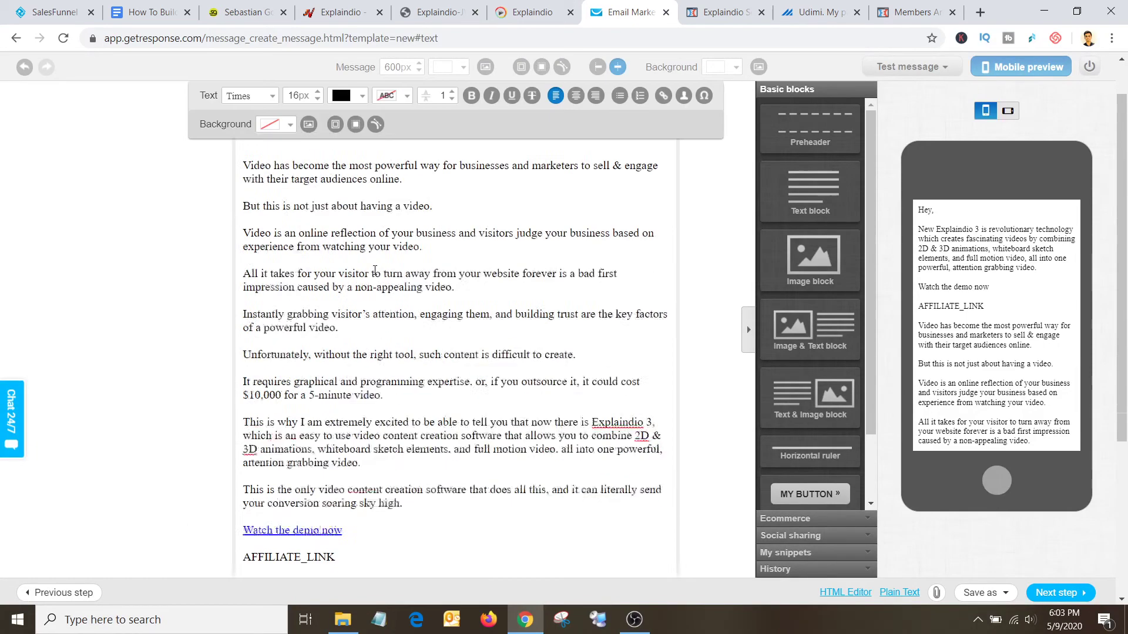
Step: Delete the AFFILIATE_LINK placeholder beneath the closing line "Discover Explaindio 3 Now"
drag(307, 551, 230, 555)
click(322, 544)
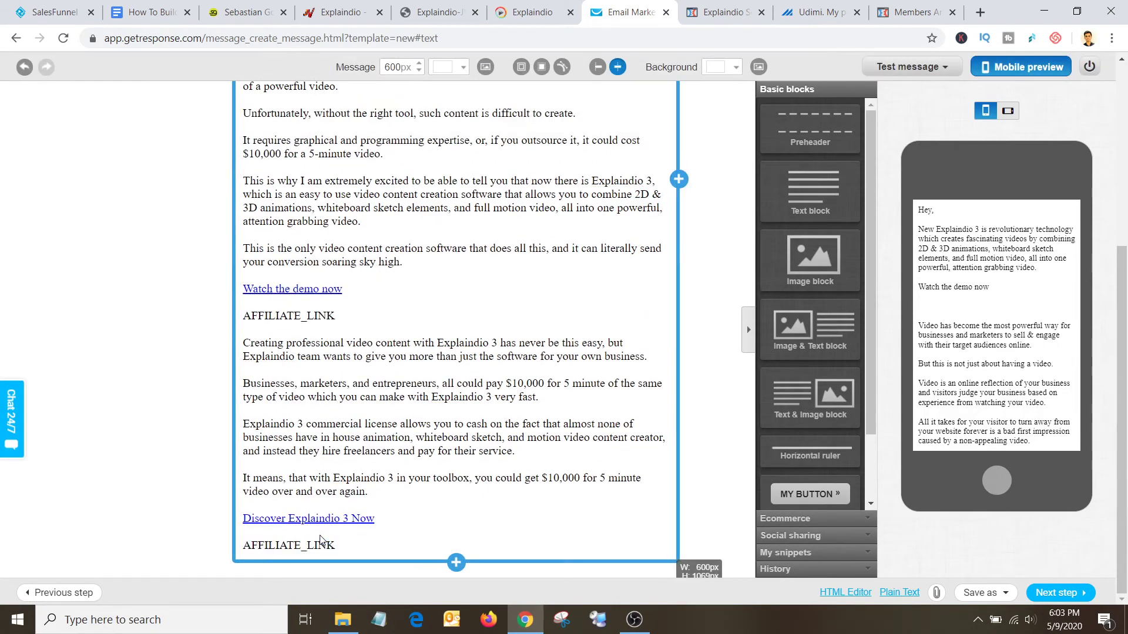
click(321, 540)
scroll(347, 421, down, 3)
scroll(348, 420, down, 3)
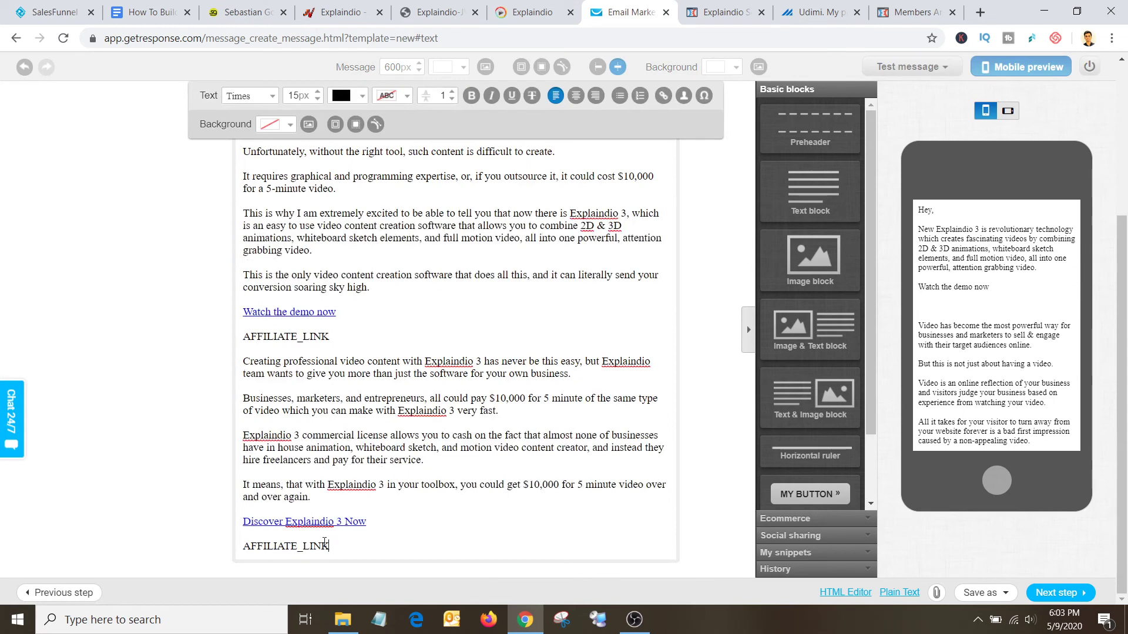
mouse_move(325, 542)
mouse_down()
mouse_move(247, 541)
mouse_move(323, 561)
mouse_up()
click(435, 496)
key(BackSpace)
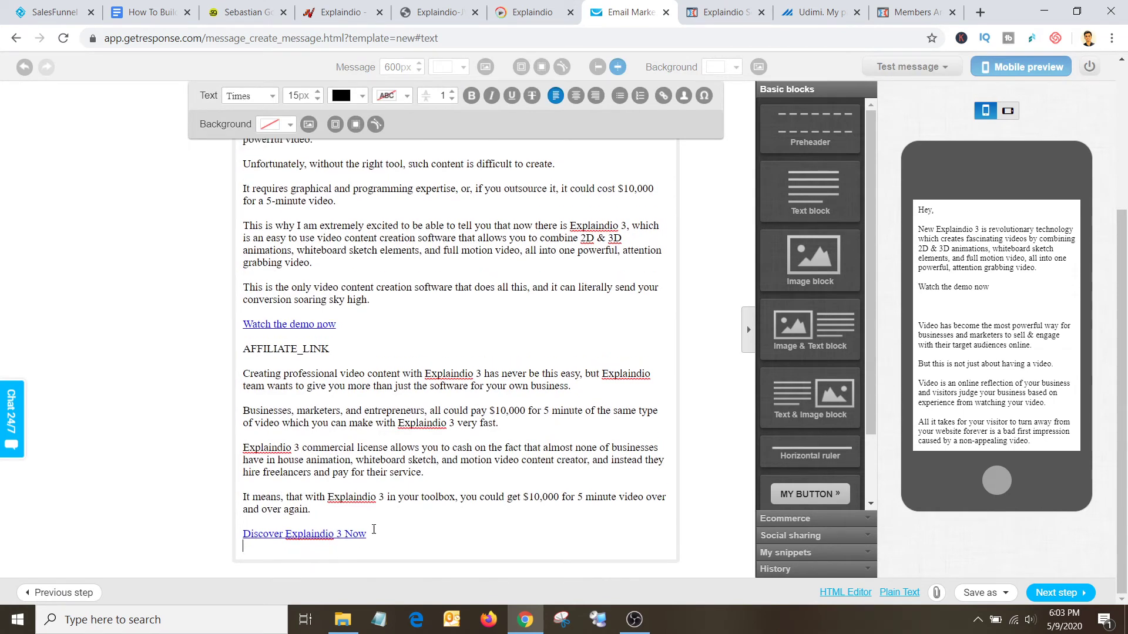
Step: Format the entire email body as Arial at 13px and proceed to the message's next step
scroll(431, 473, up, 5)
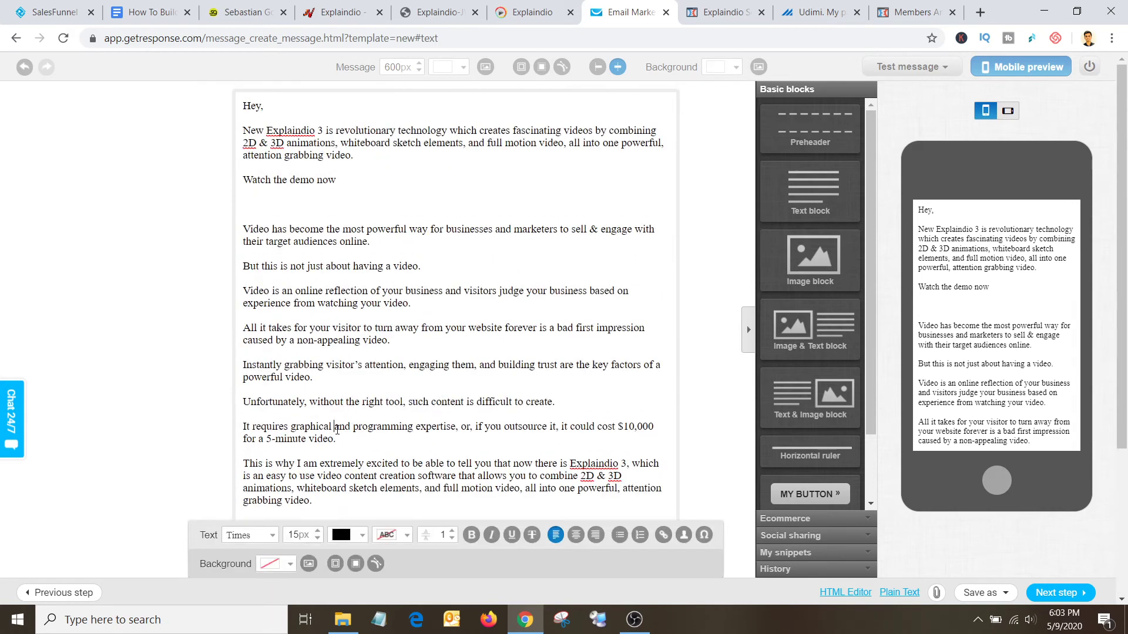
key(ctrl+a)
click(272, 535)
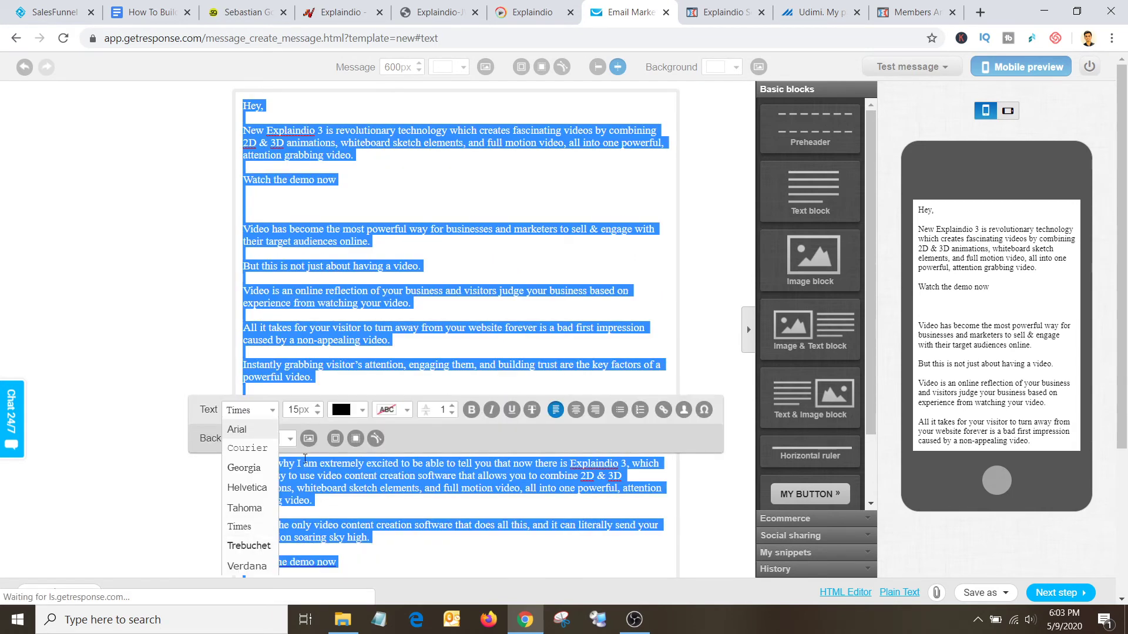
click(243, 431)
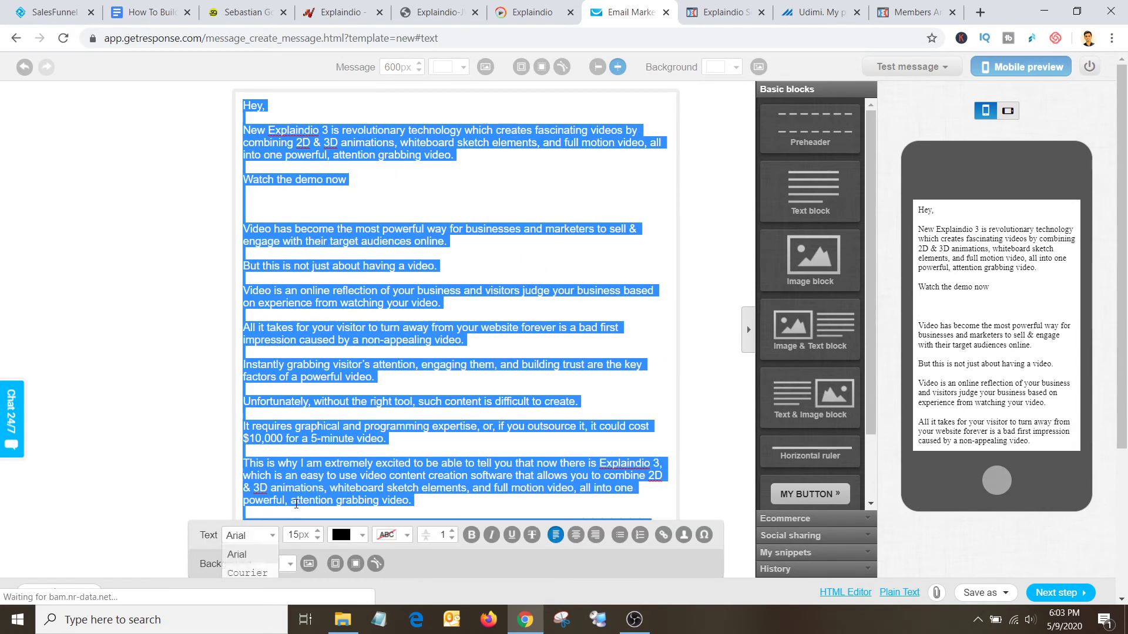
click(316, 538)
click(316, 539)
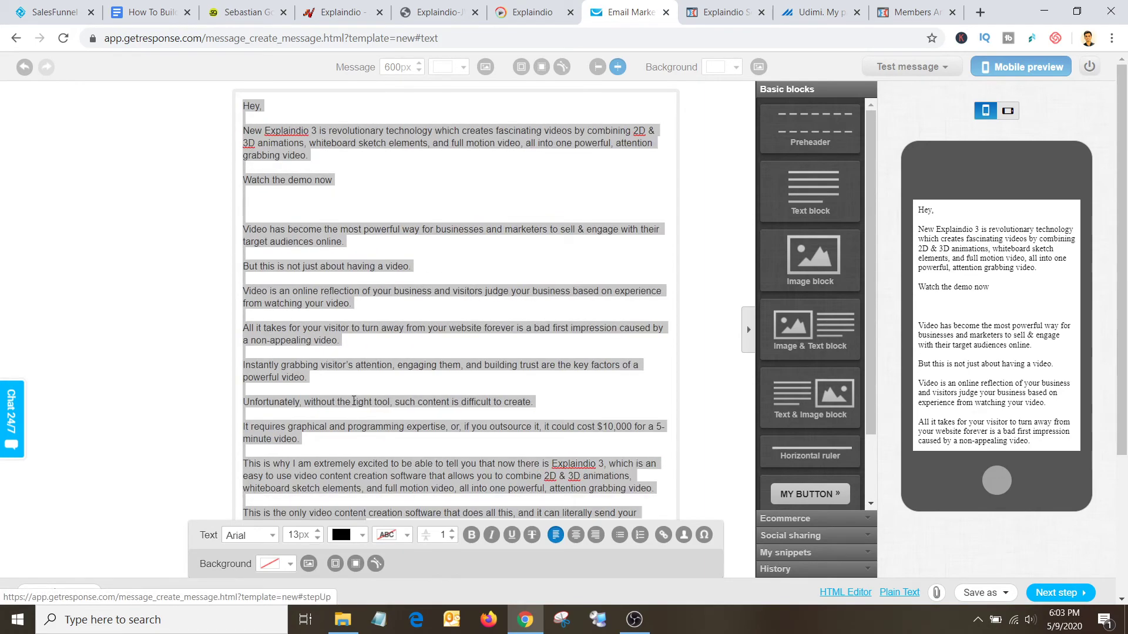
click(355, 396)
scroll(357, 389, down, 3)
scroll(357, 389, up, 4)
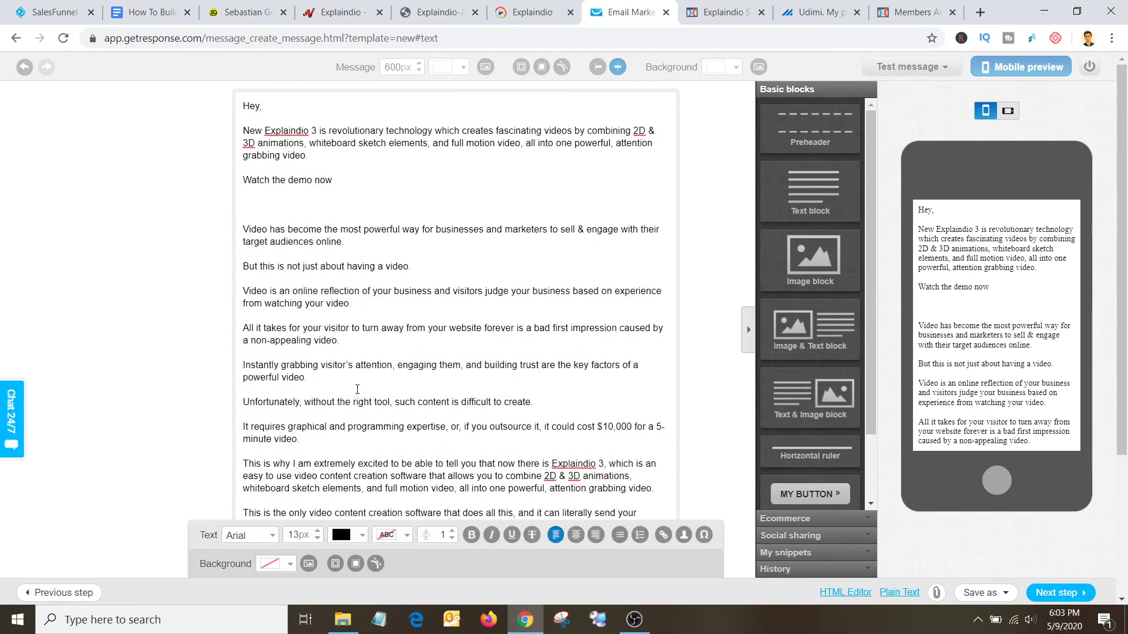
click(1061, 593)
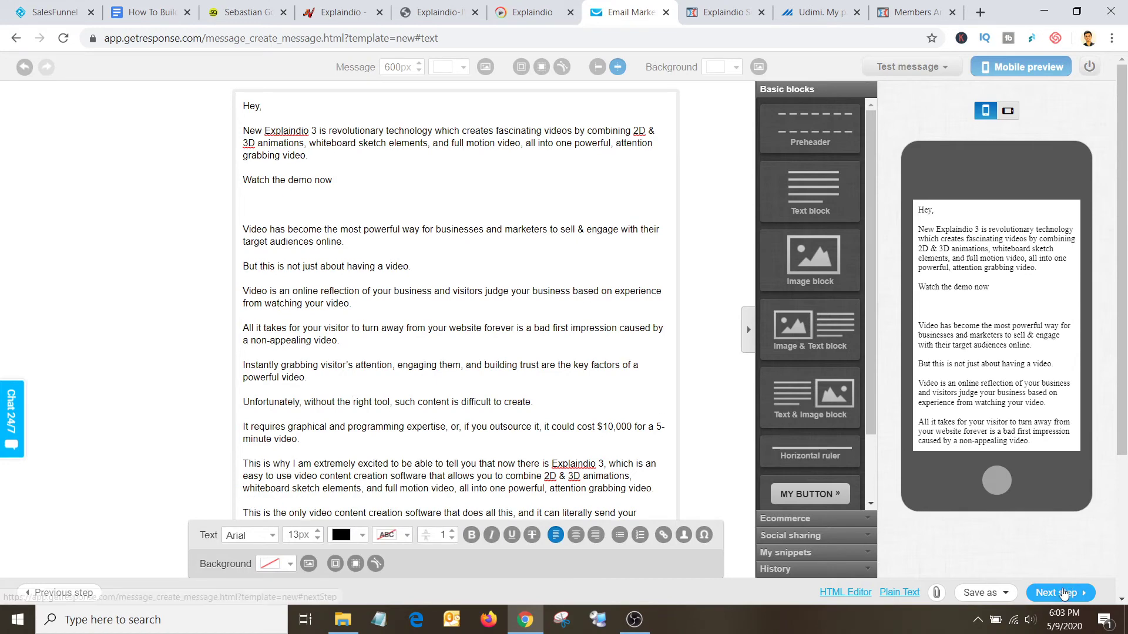
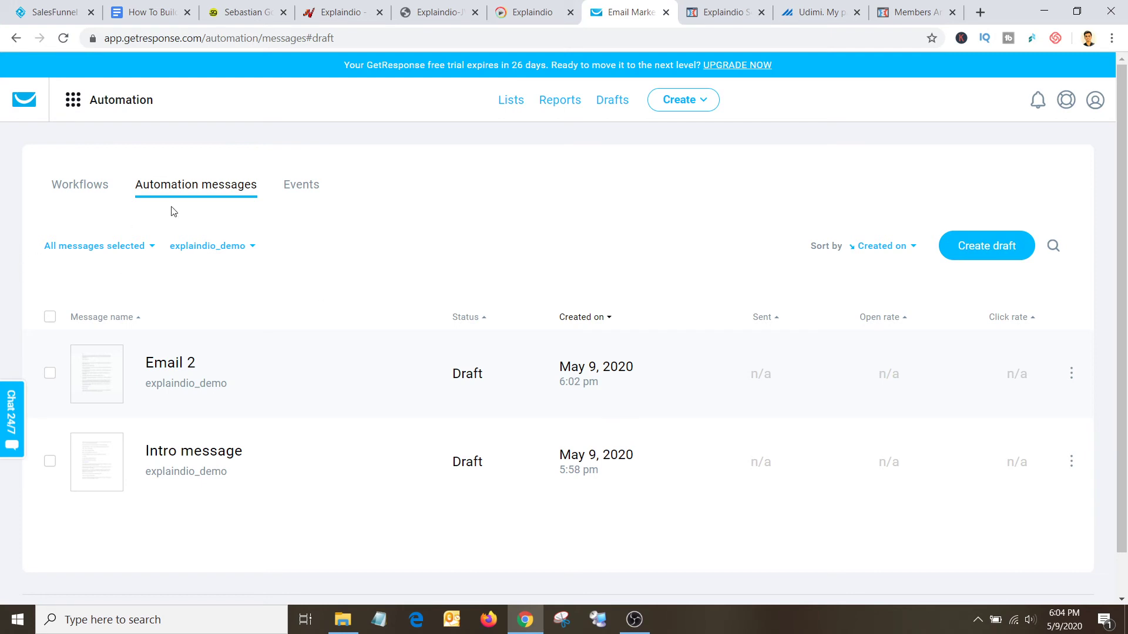
Step: Create a new automation workflow built from scratch and go past the introductory slides
click(81, 185)
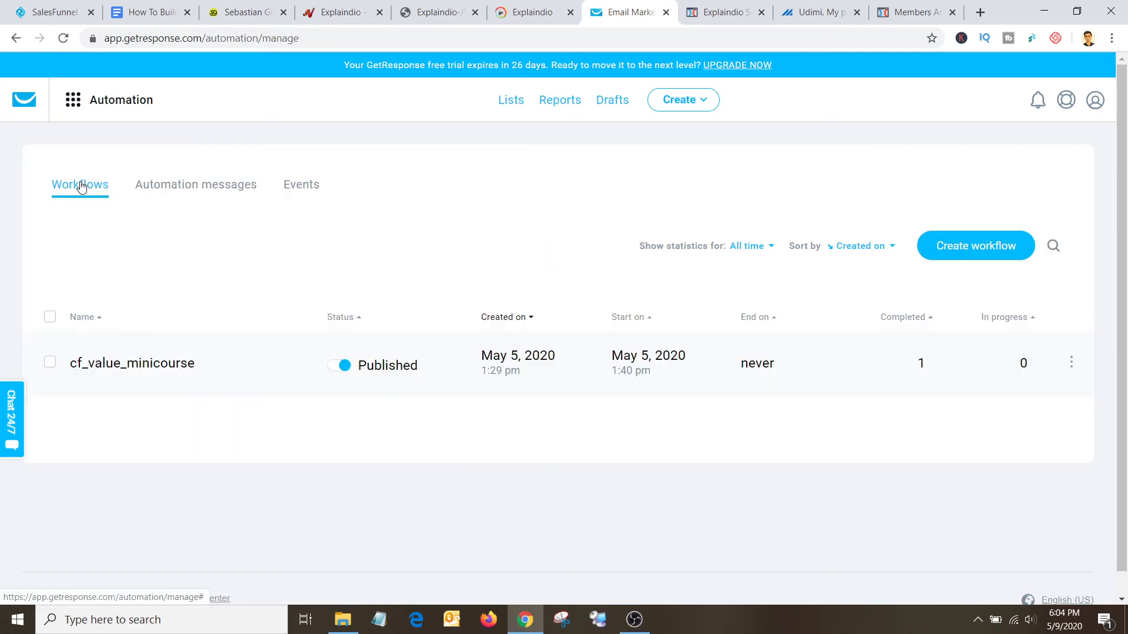
click(998, 249)
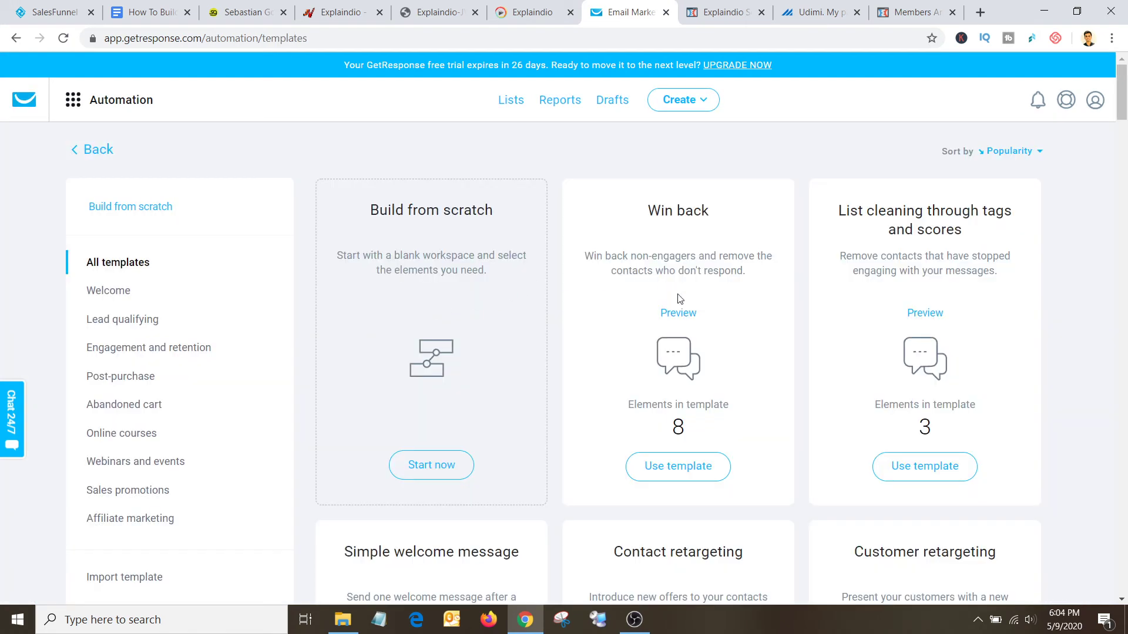
scroll(679, 298, down, 3)
scroll(680, 297, down, 2)
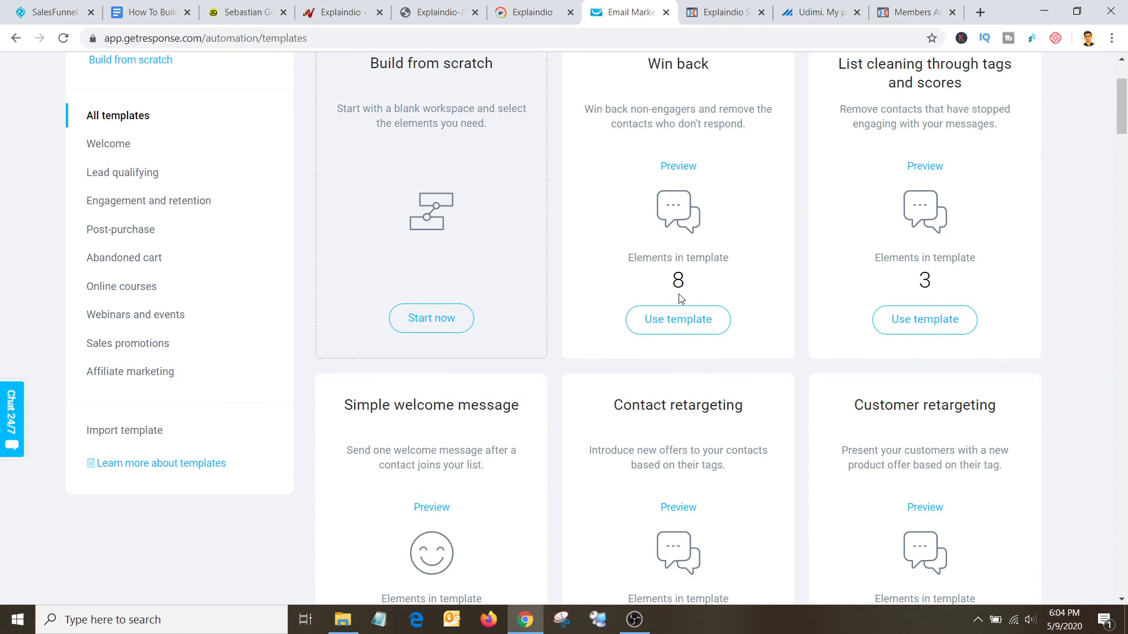
scroll(679, 298, up, 5)
click(122, 207)
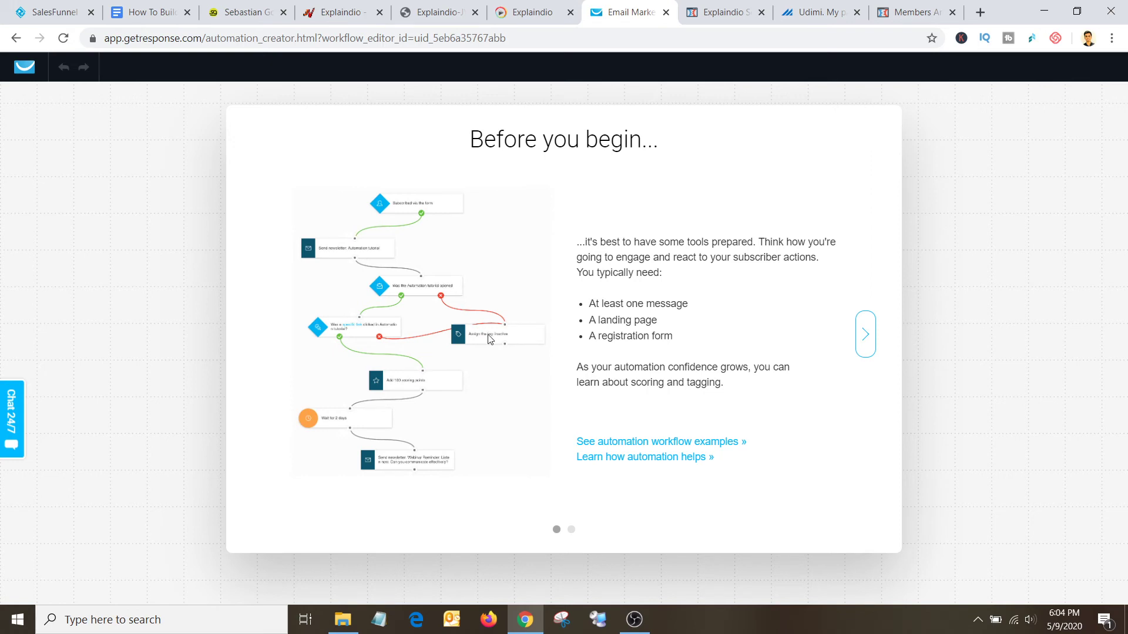
click(865, 334)
click(865, 334)
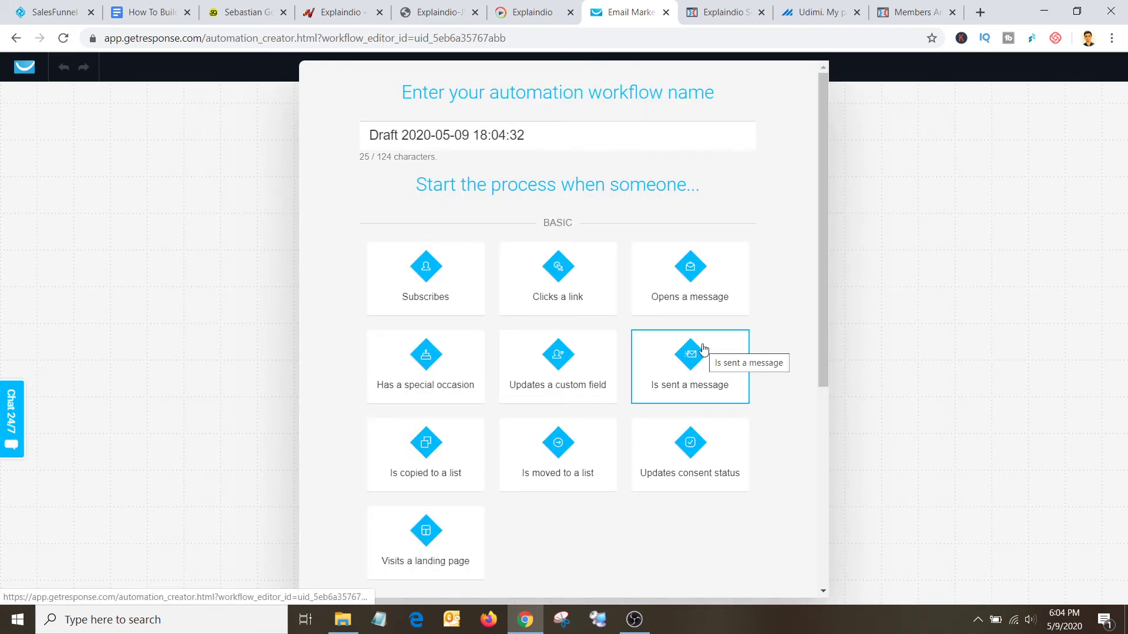
Step: Name the automation workflow "Explaindio" and start it when someone subscribes
scroll(659, 369, down, 6)
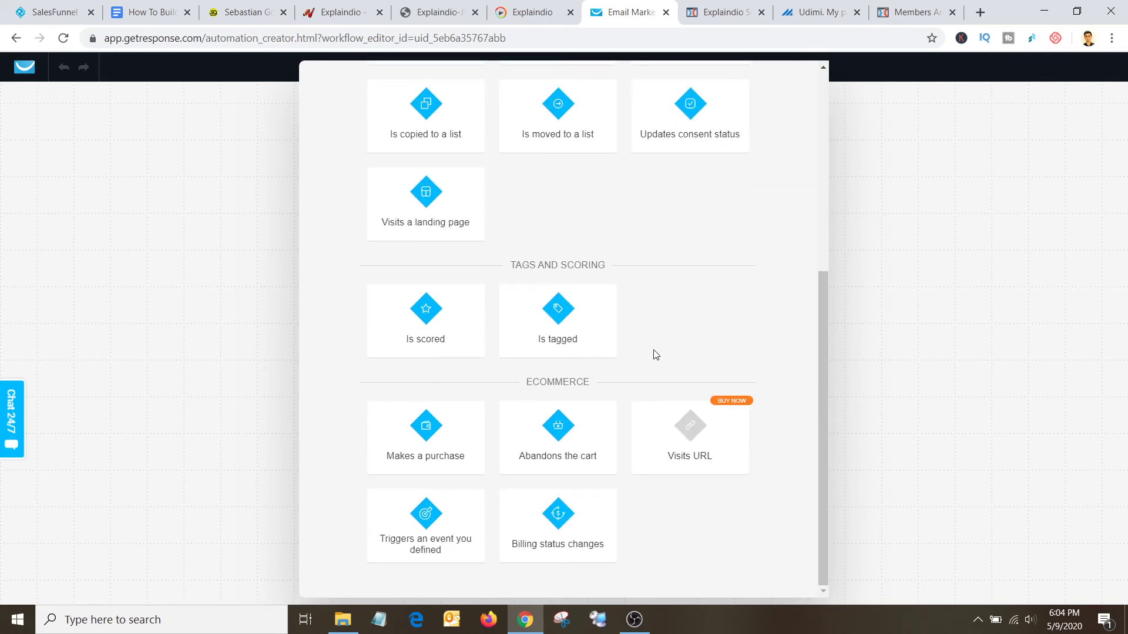
scroll(655, 355, up, 6)
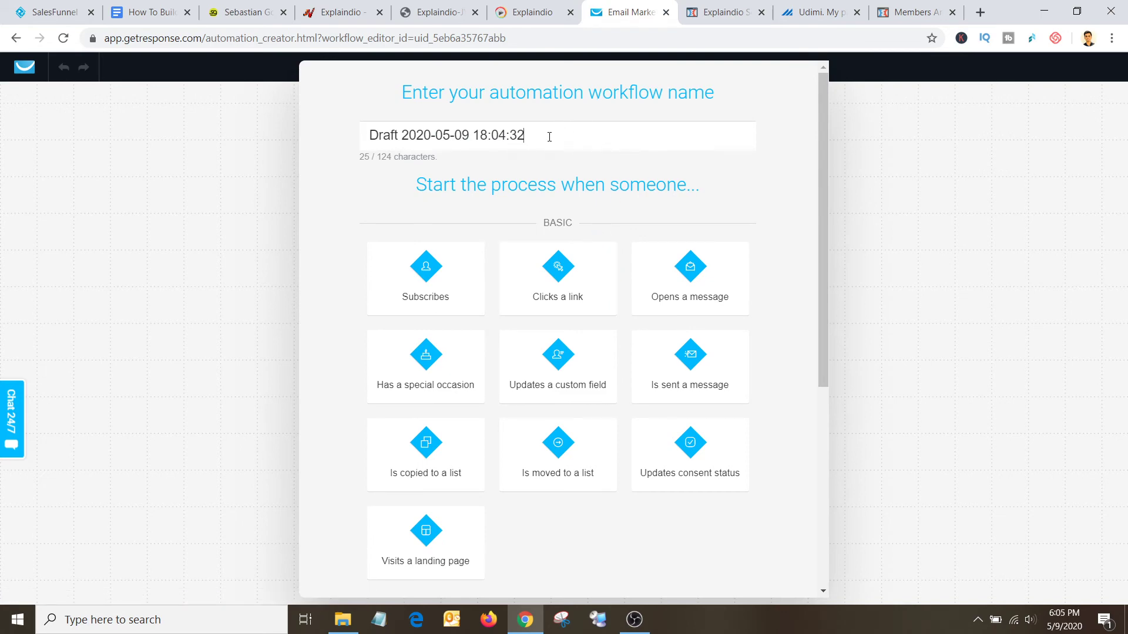
key(BackSpace)
key(BackSpace)
key(BackSpace)
key(BackSpace)
key(BackSpace)
key(BackSpace)
key(BackSpace)
key(BackSpace)
key(BackSpace)
key(BackSpace)
key(BackSpace)
key(BackSpace)
key(BackSpace)
key(BackSpace)
key(BackSpace)
key(BackSpace)
key(BackSpace)
key(BackSpace)
key(BackSpace)
key(BackSpace)
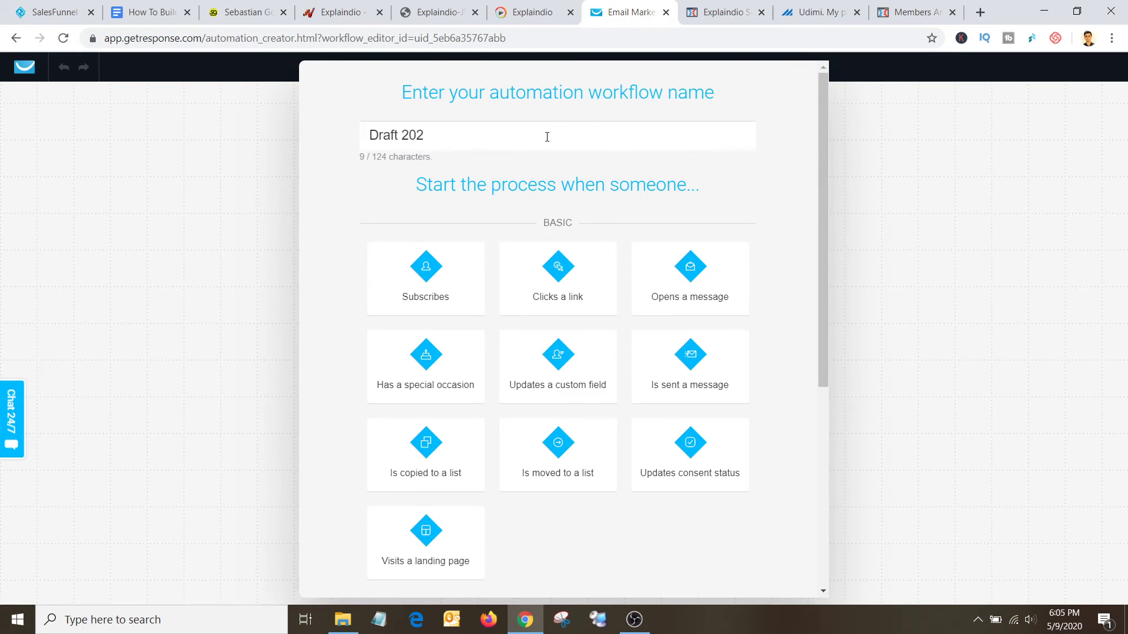
text(Explaindio)
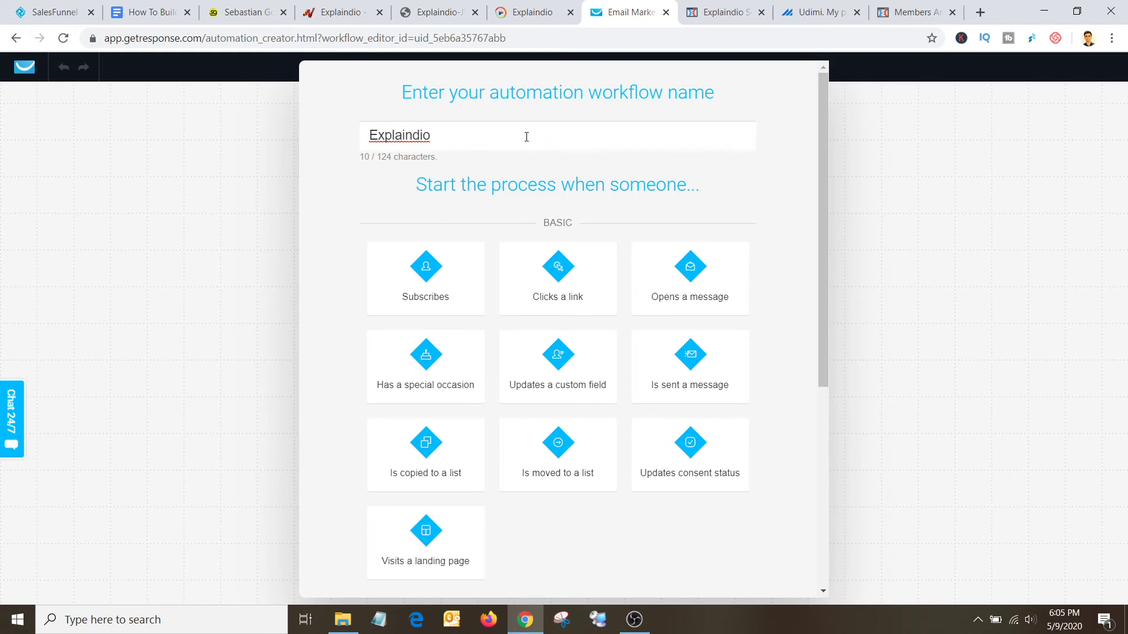
click(447, 270)
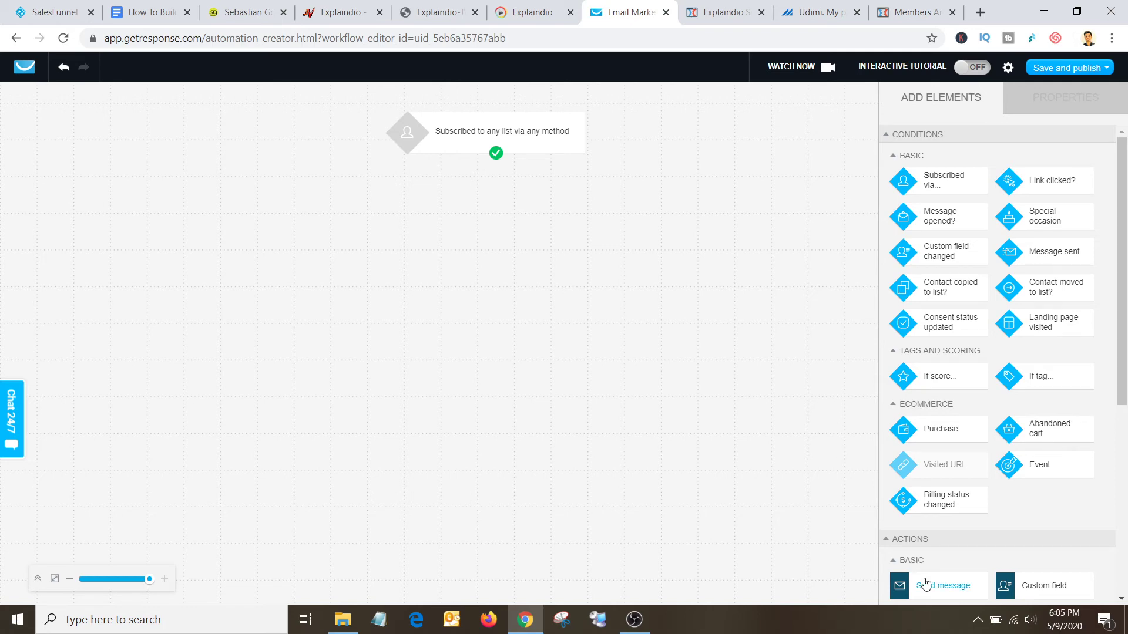
Step: Add a Send message action below the "Subscribed to any list via any method" condition and connect the condition to it
drag(923, 584, 471, 219)
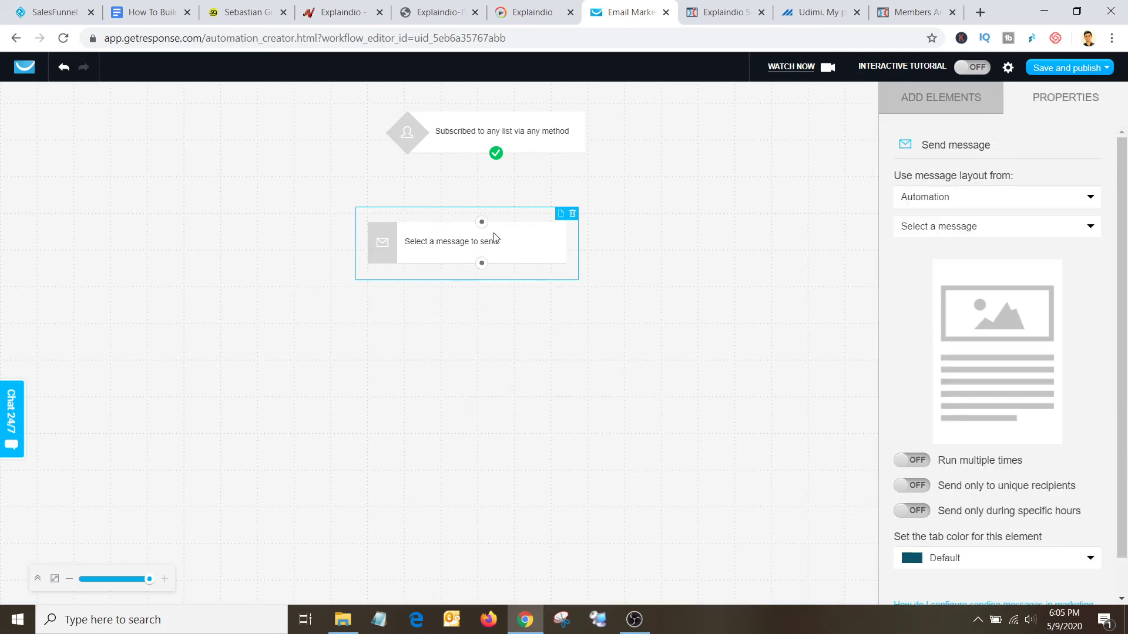
drag(496, 153, 492, 222)
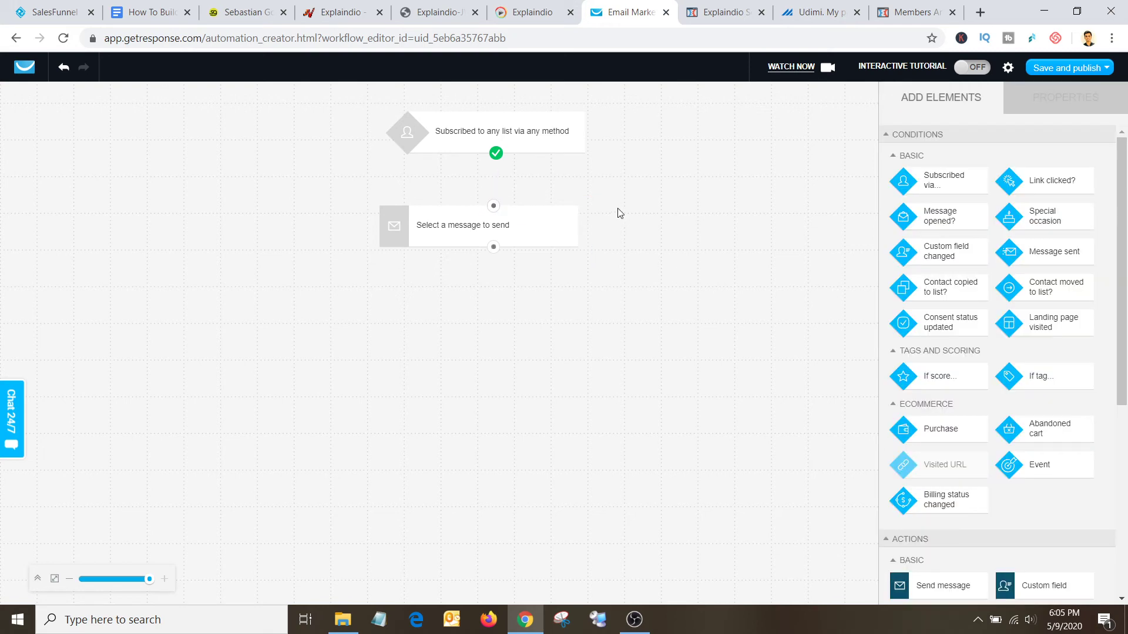
drag(495, 154, 494, 207)
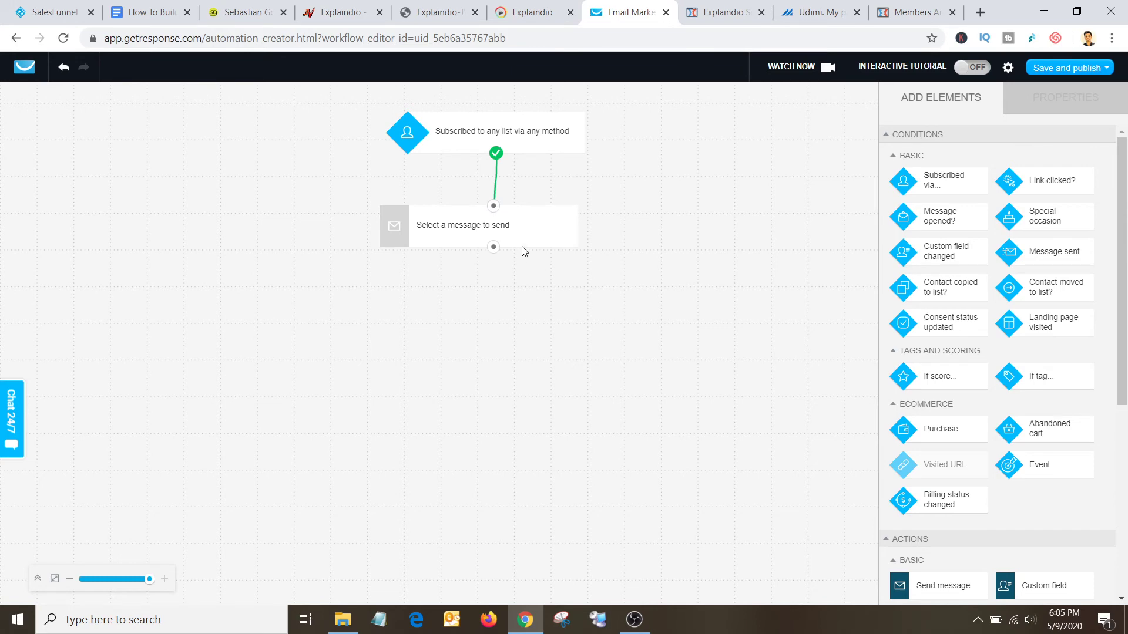
Step: Assign the draft "Intro message (explaindio_demo)" to the Send message action, copying it as an automation message with the explaindio_demo list's footer language
click(496, 228)
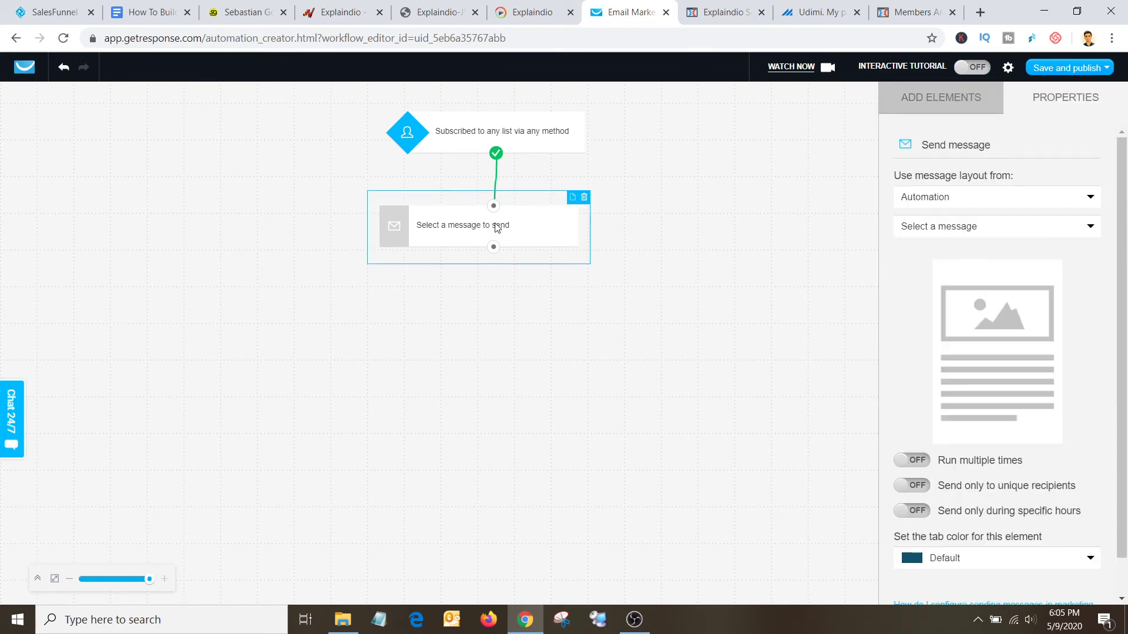
click(1017, 203)
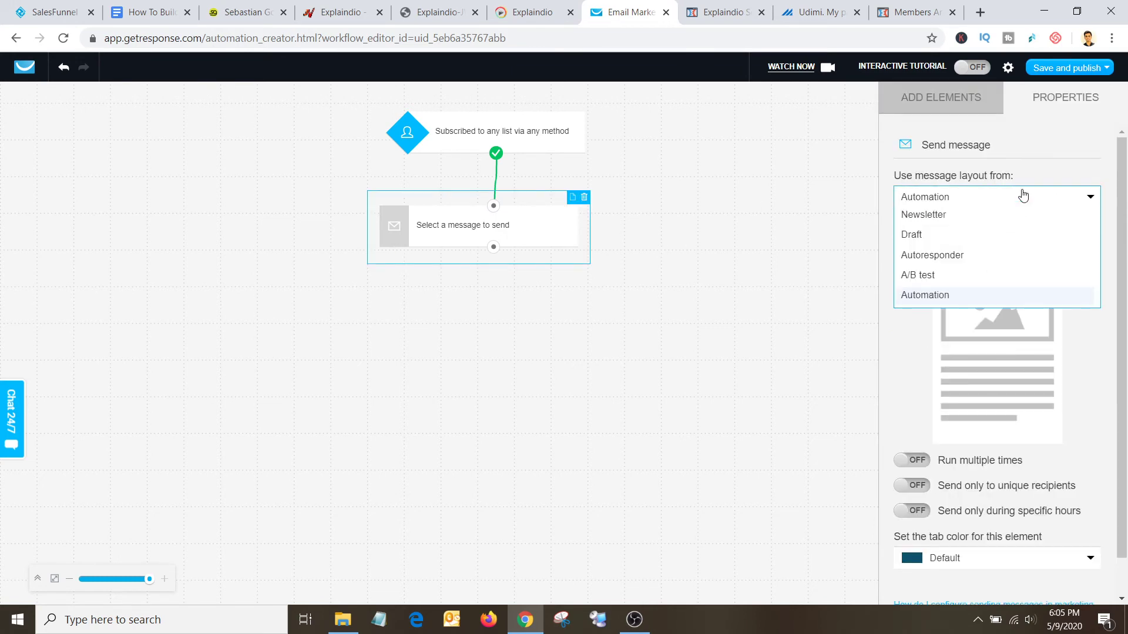
click(919, 235)
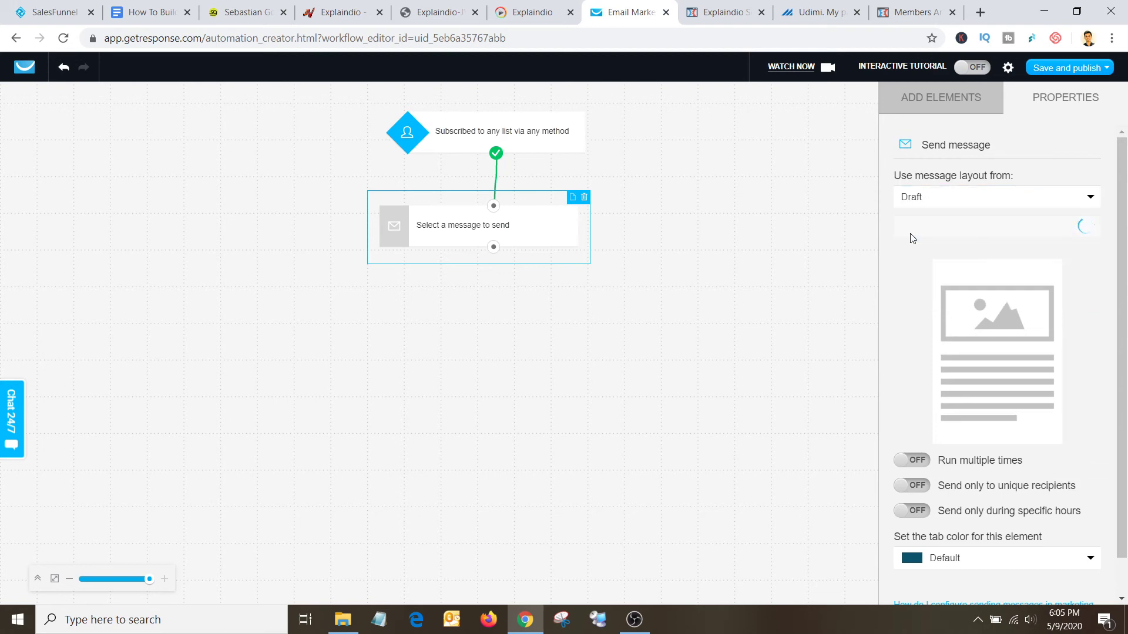
click(951, 225)
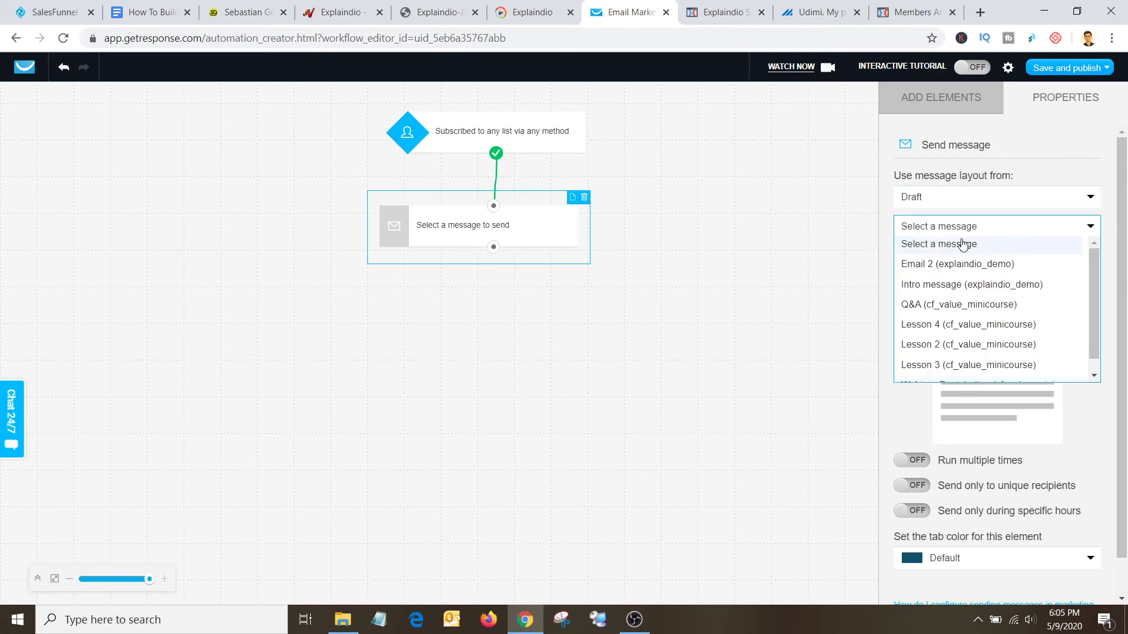
click(979, 290)
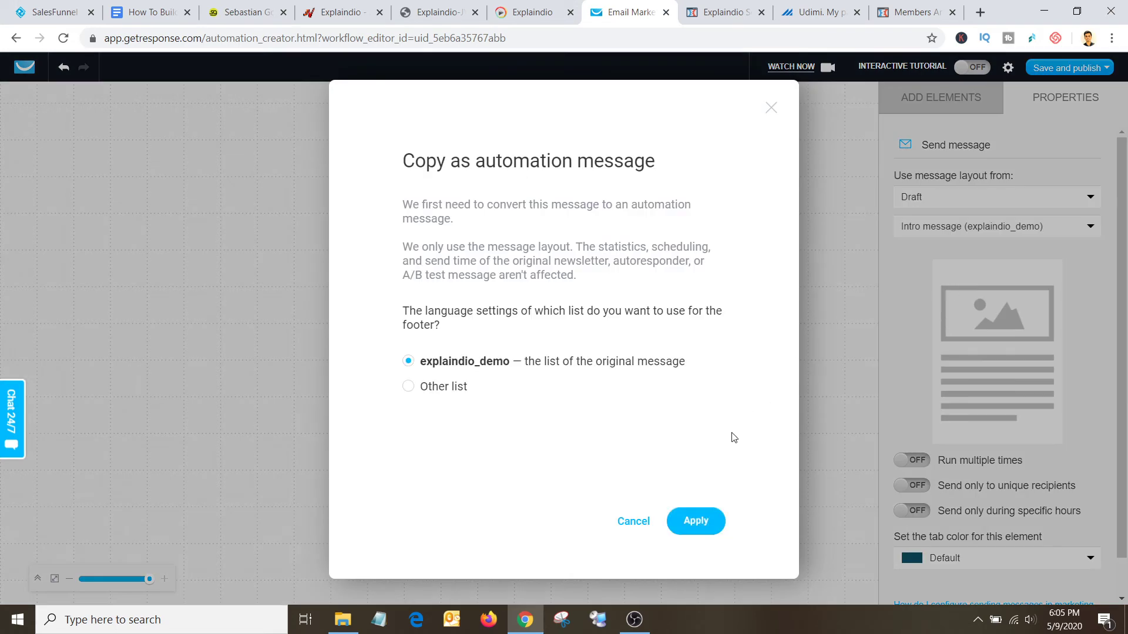
click(696, 521)
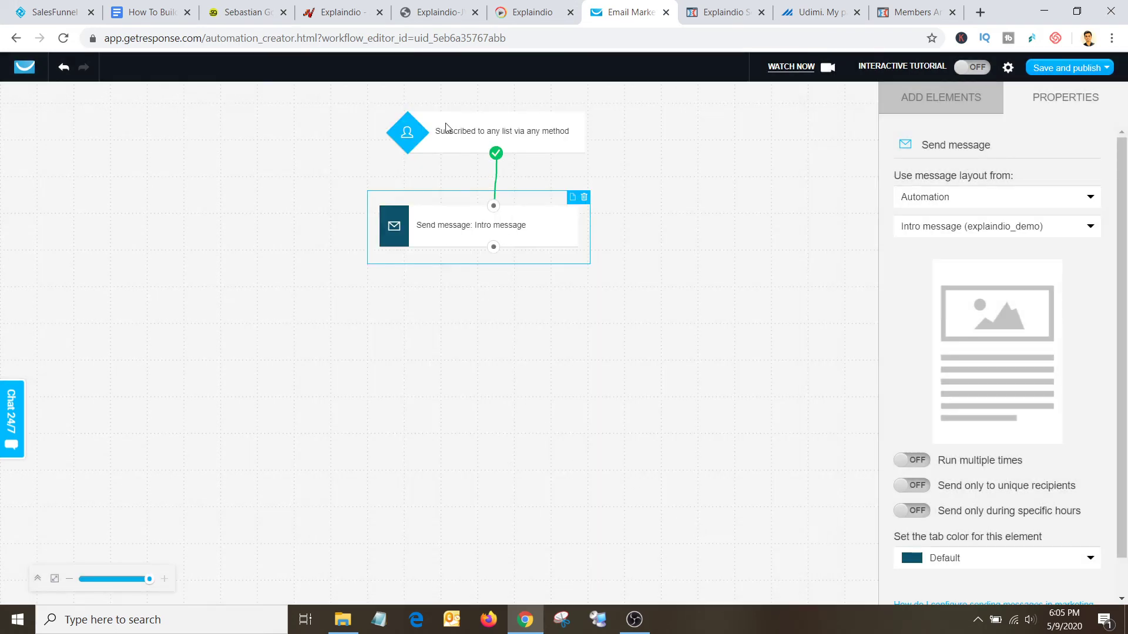
click(724, 11)
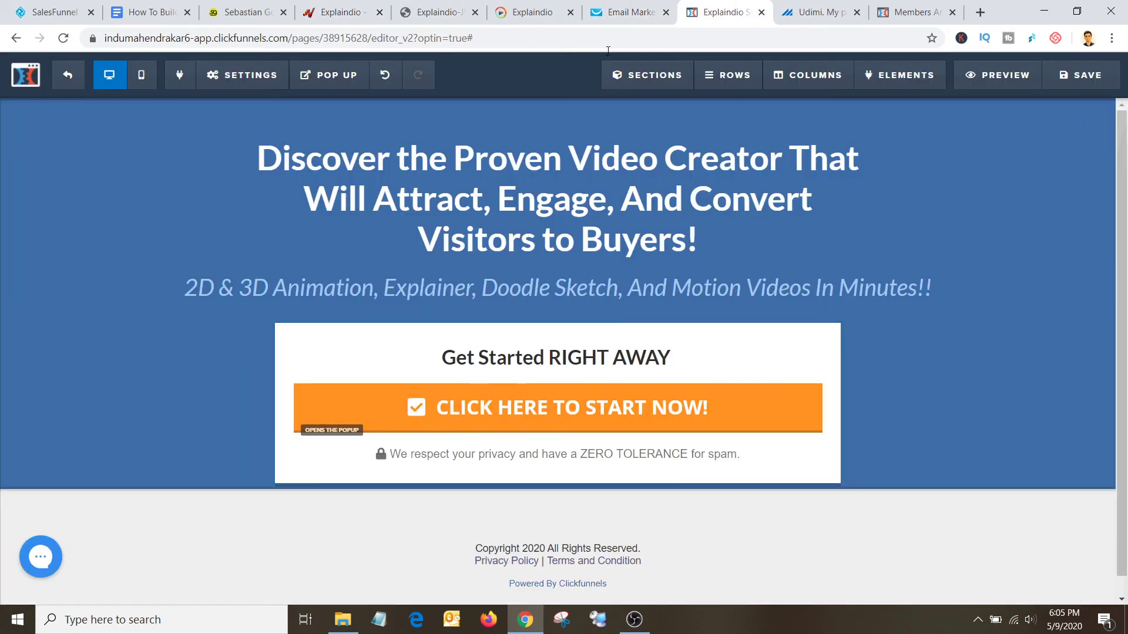
click(599, 13)
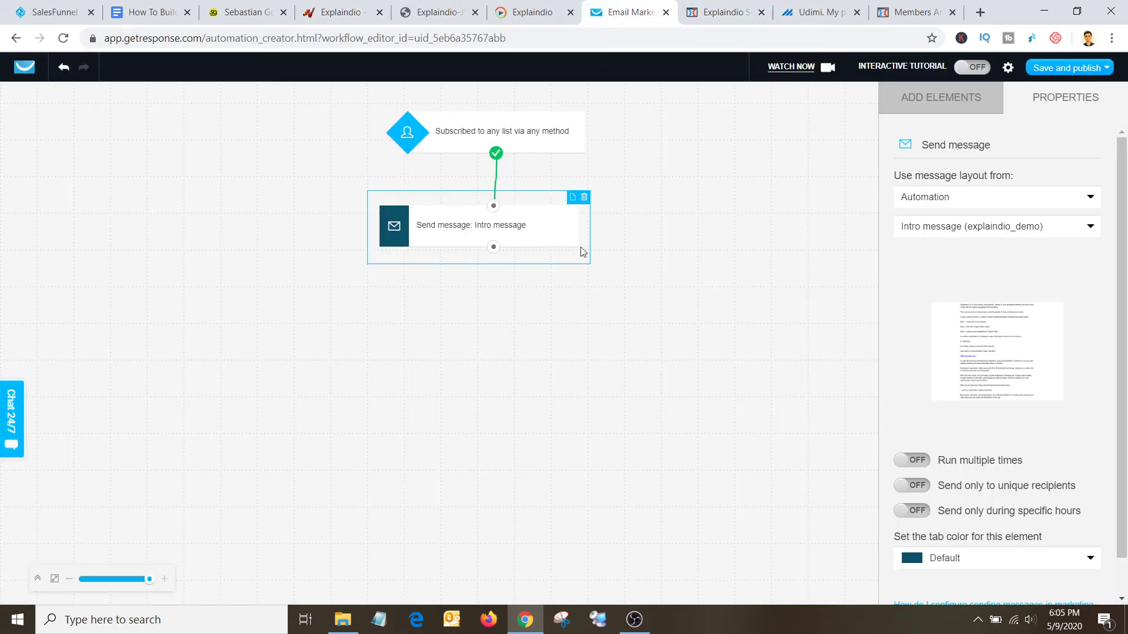
click(684, 310)
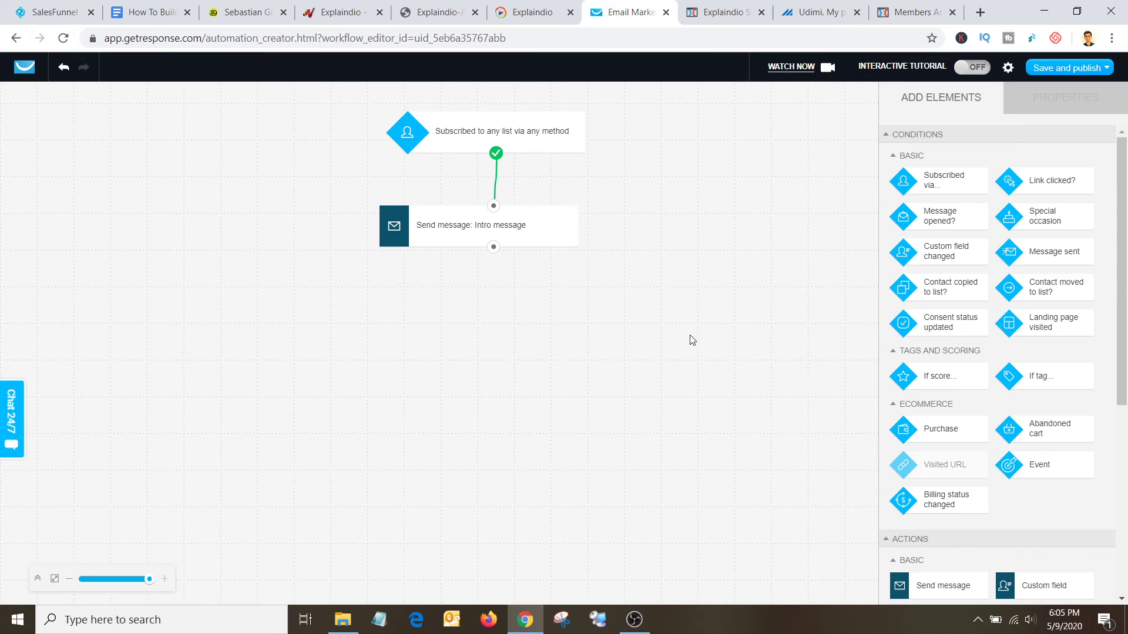
Step: Add a 1-day Wait action below the Intro message action and connect the message to it
drag(1126, 216, 1126, 300)
drag(947, 541, 471, 300)
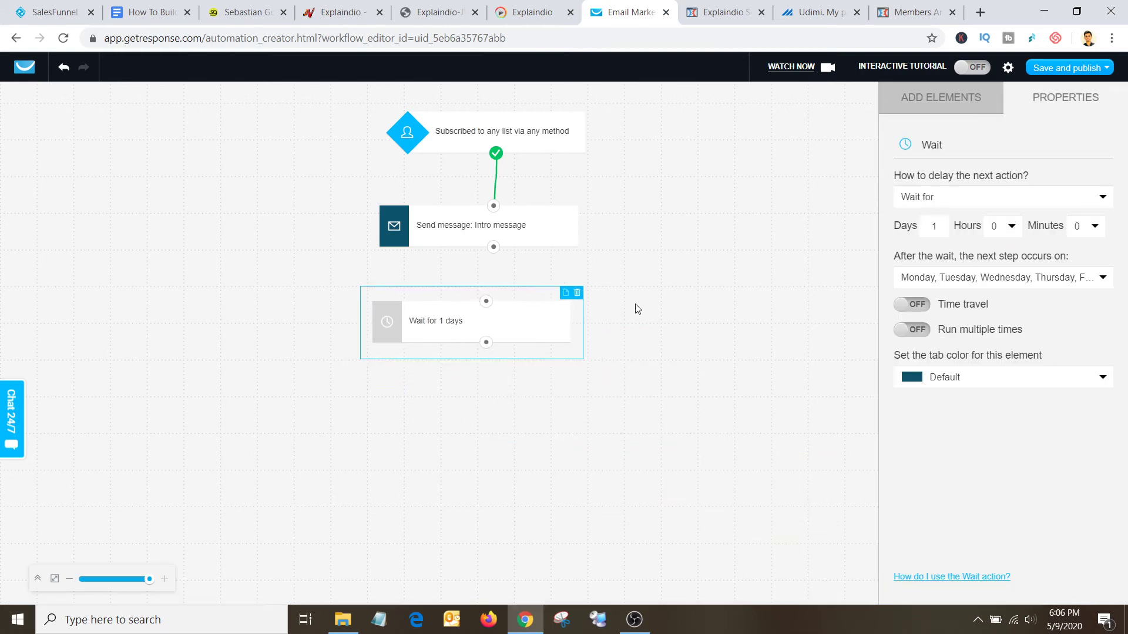
click(638, 309)
drag(493, 247, 486, 302)
mouse_move(922, 474)
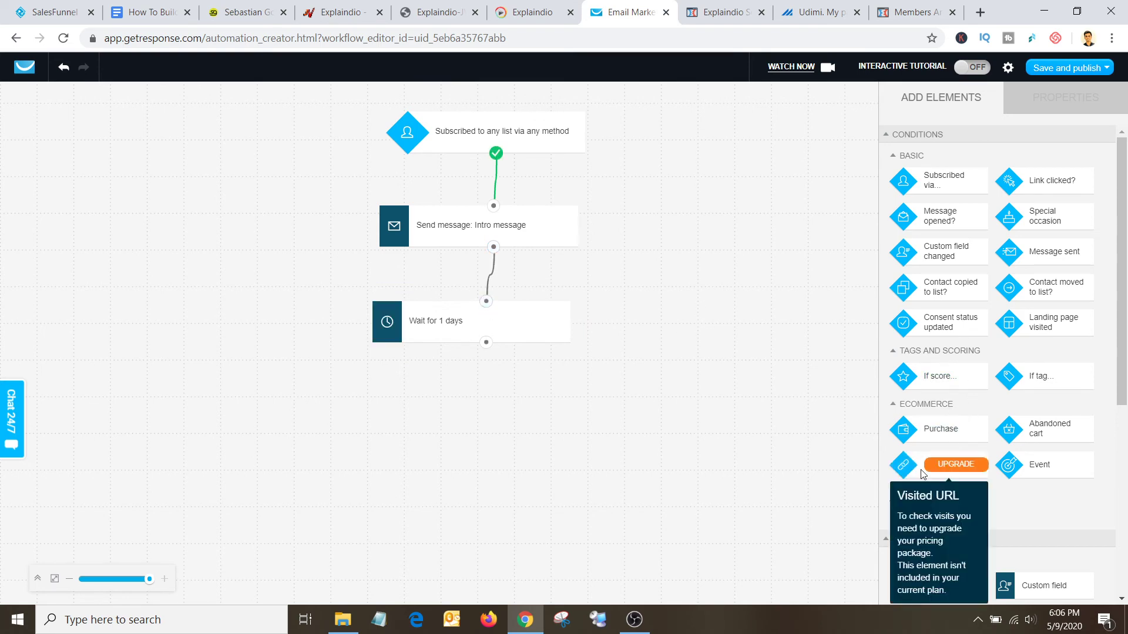
click(502, 329)
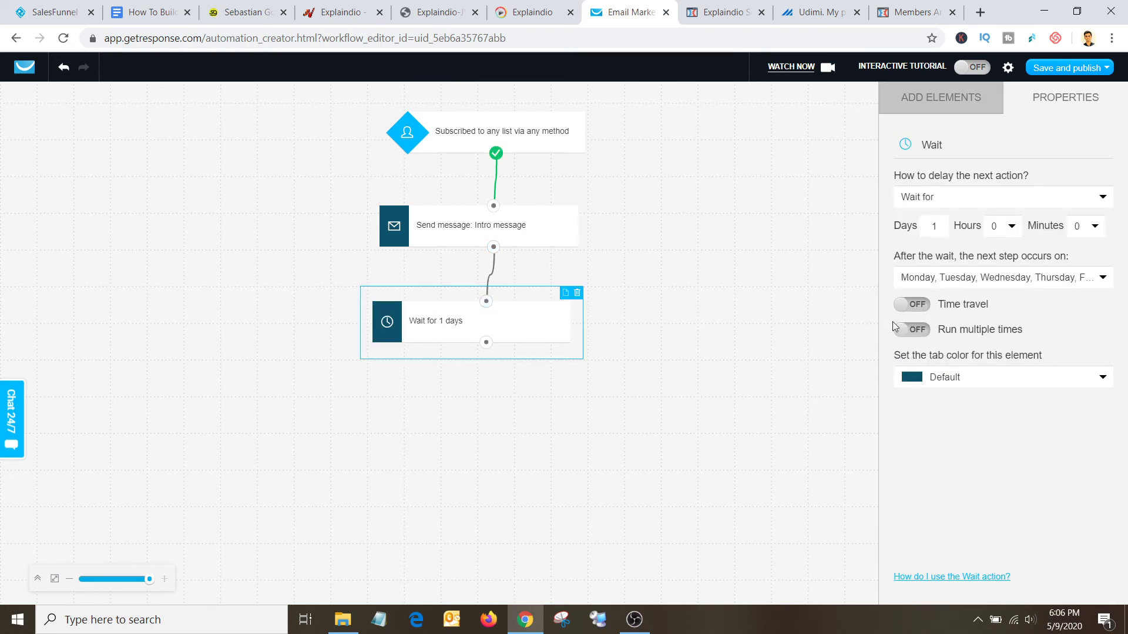
click(712, 318)
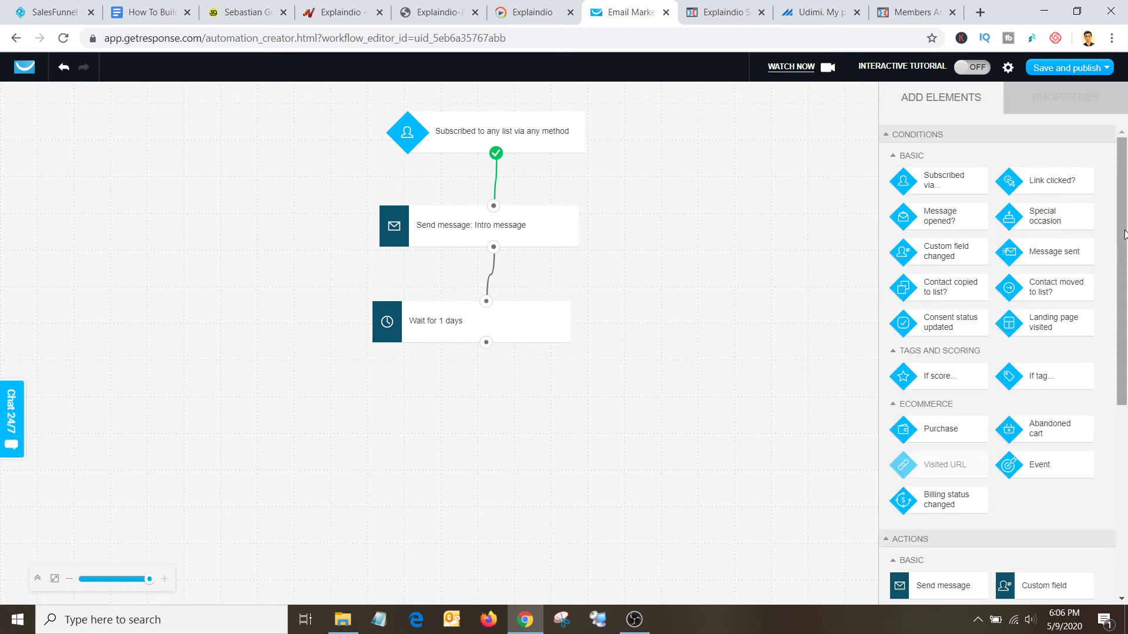
Step: Add a second Send message action below the Wait action and try to connect the Wait action to it
scroll(1034, 235, down, 3)
scroll(1039, 212, up, 2)
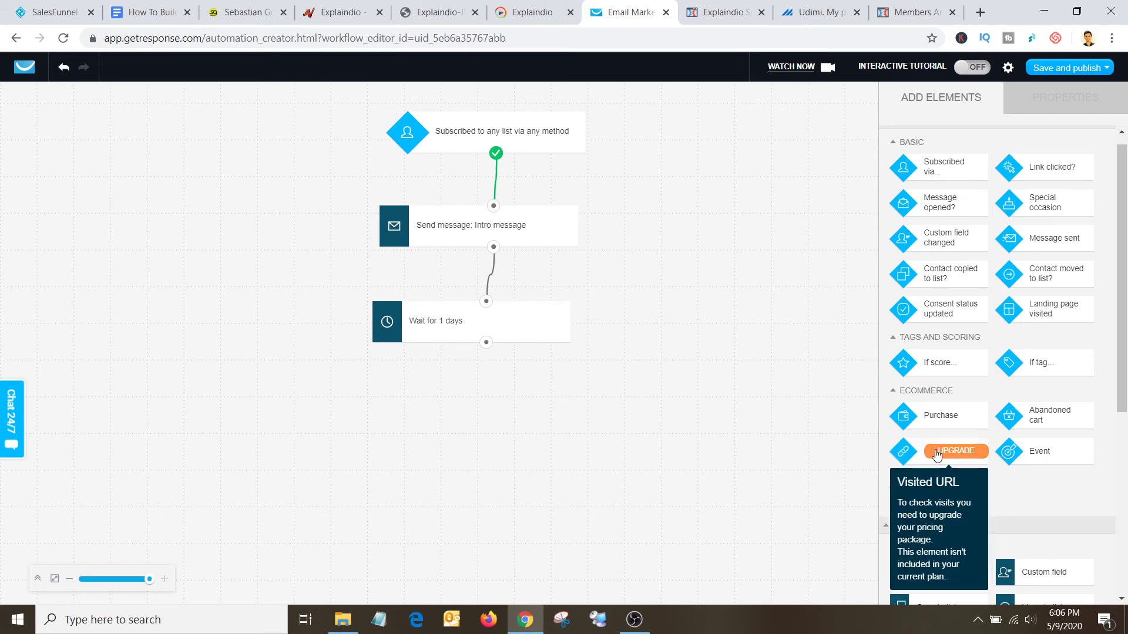
scroll(1126, 331, down, 3)
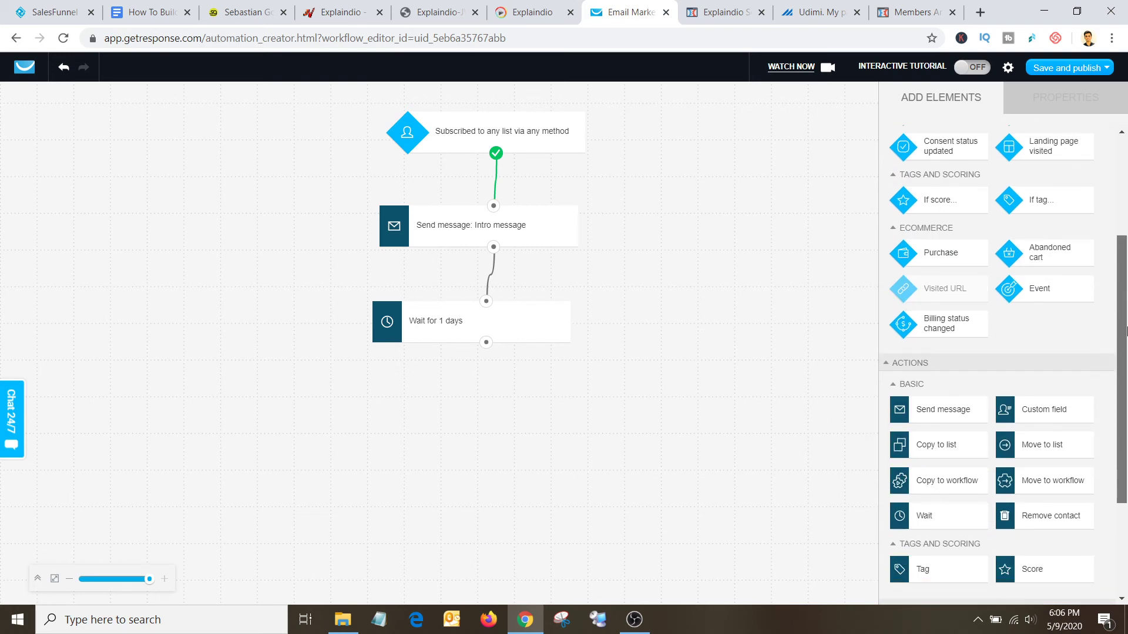
drag(946, 420, 485, 414)
click(594, 351)
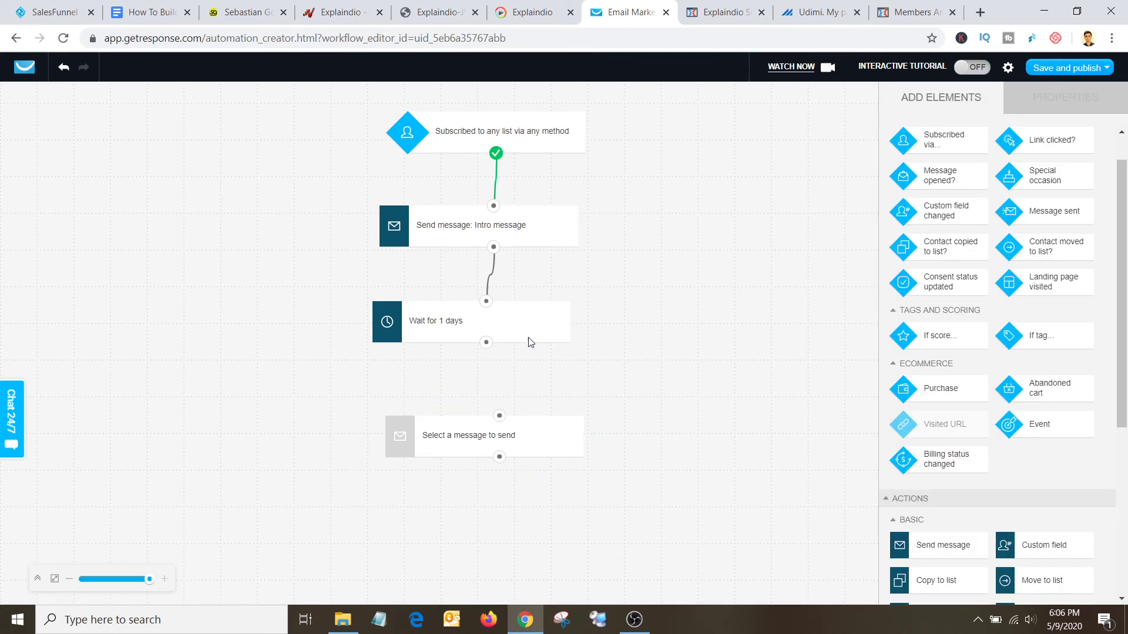
drag(486, 343, 500, 427)
drag(486, 343, 504, 431)
Step: Assign the draft "Email 2 (explaindio_demo)" to the second Send message action, copying it as an automation message
click(482, 436)
click(994, 163)
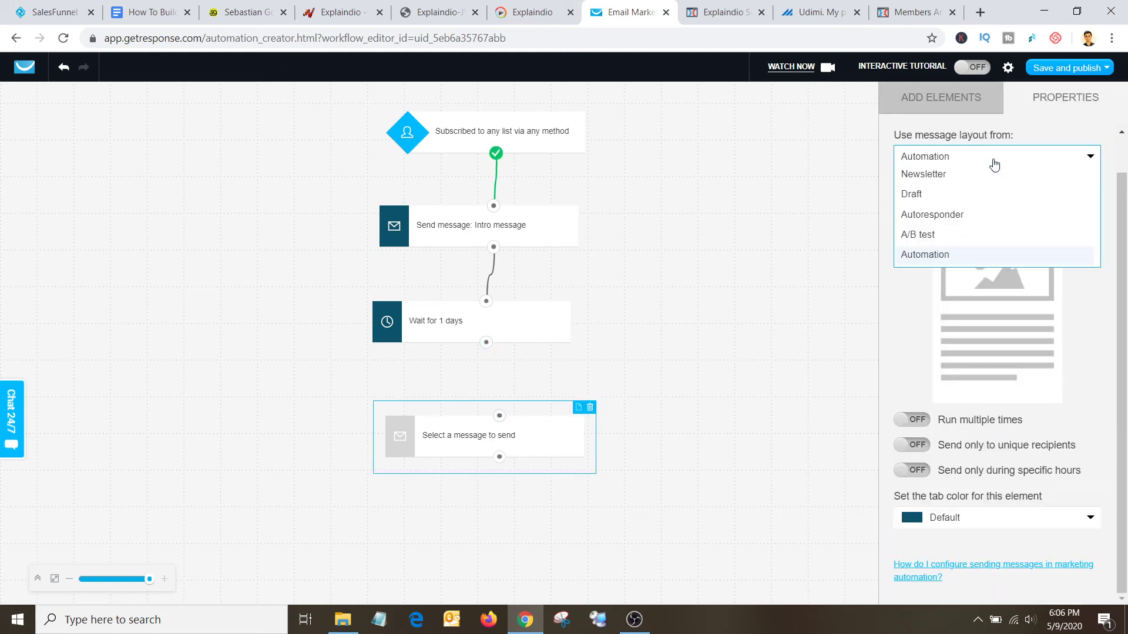
click(969, 194)
click(975, 187)
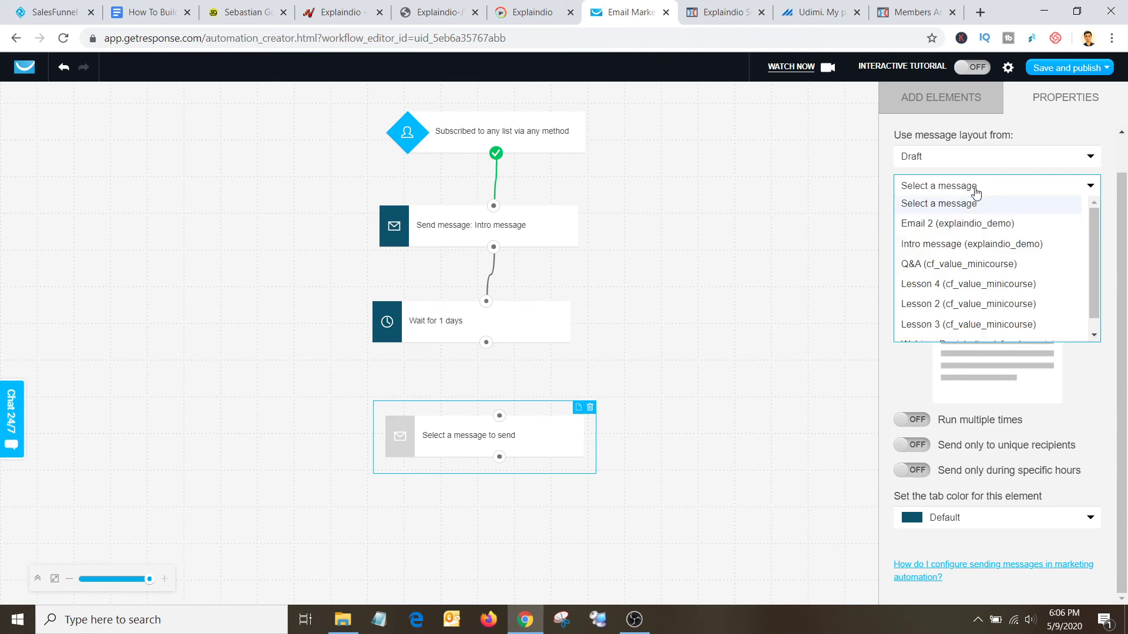
click(969, 224)
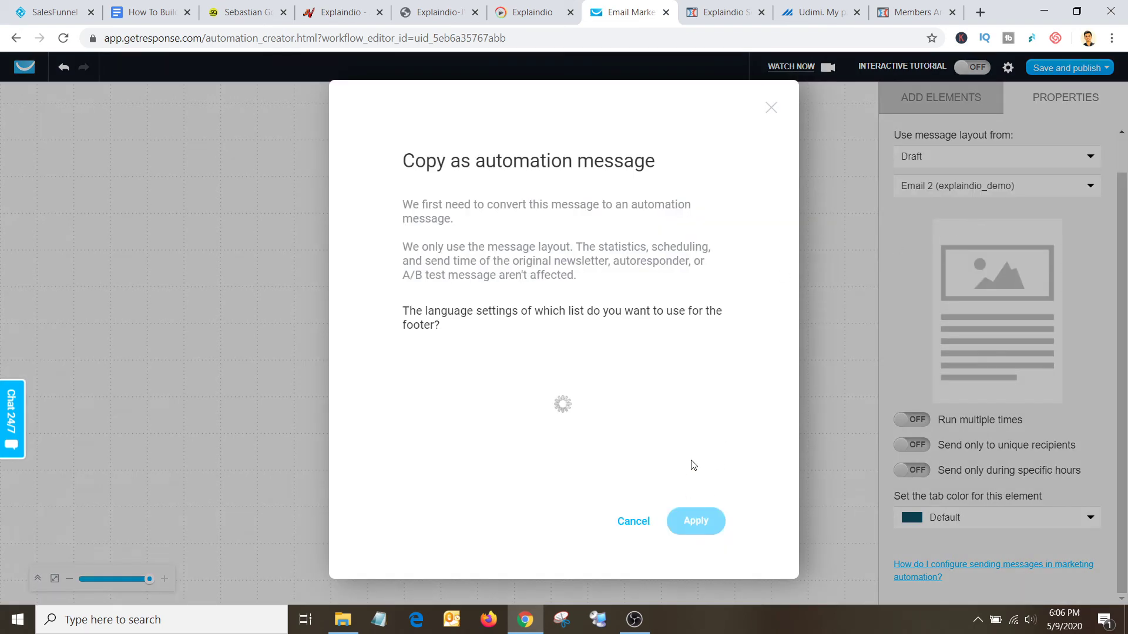
click(696, 521)
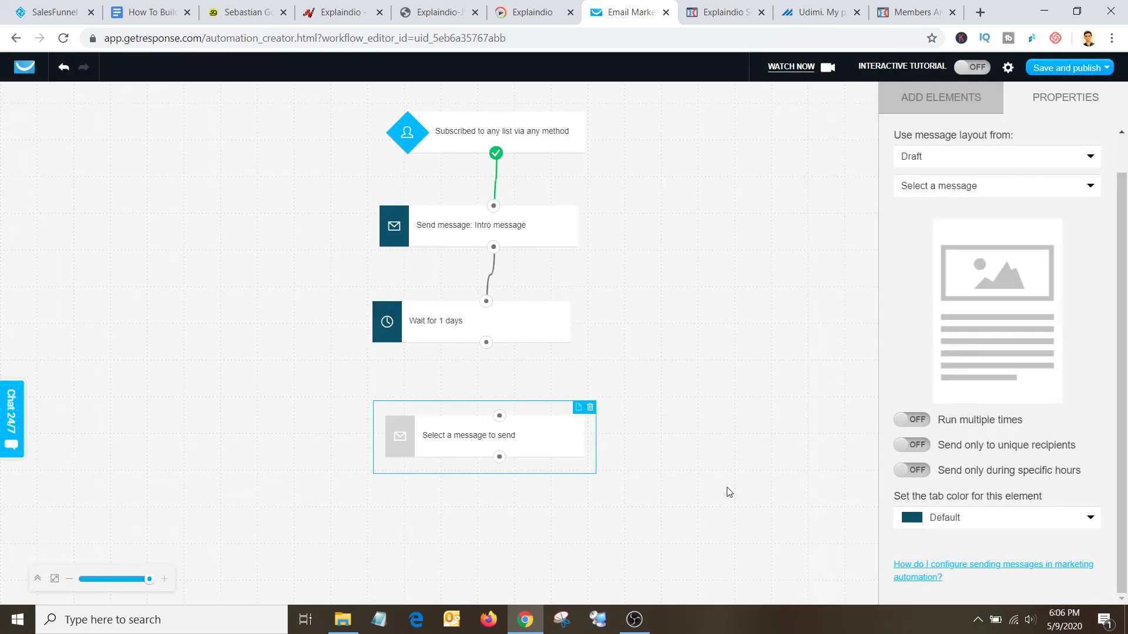
click(703, 468)
Step: Connect the Wait action to the Email 2 message, then save and publish the workflow
drag(486, 342, 496, 443)
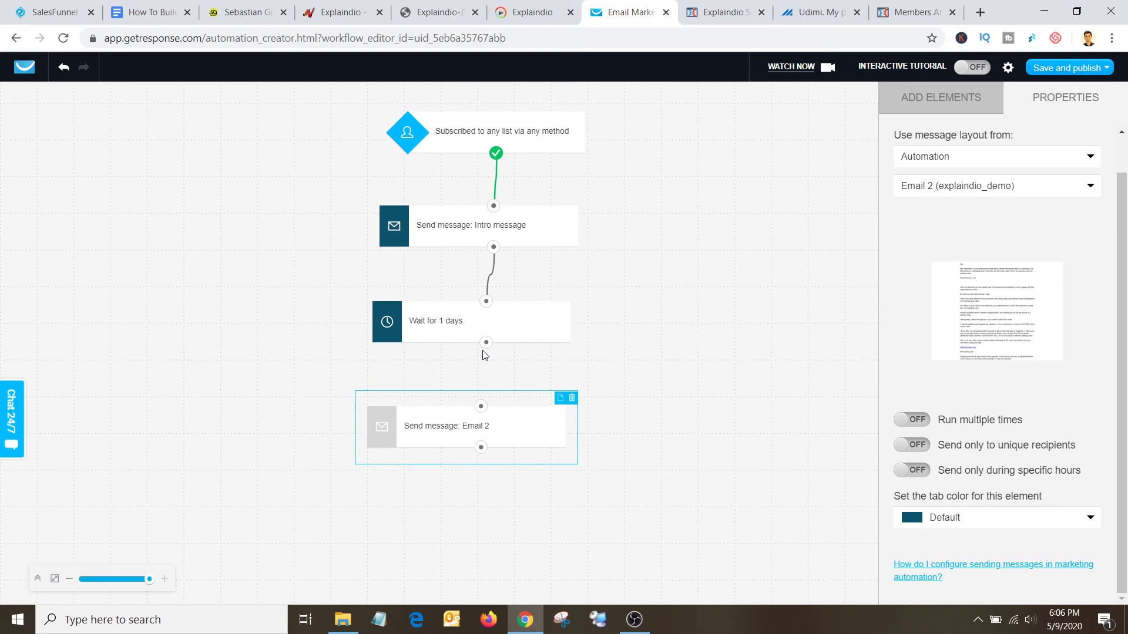
drag(485, 343, 481, 414)
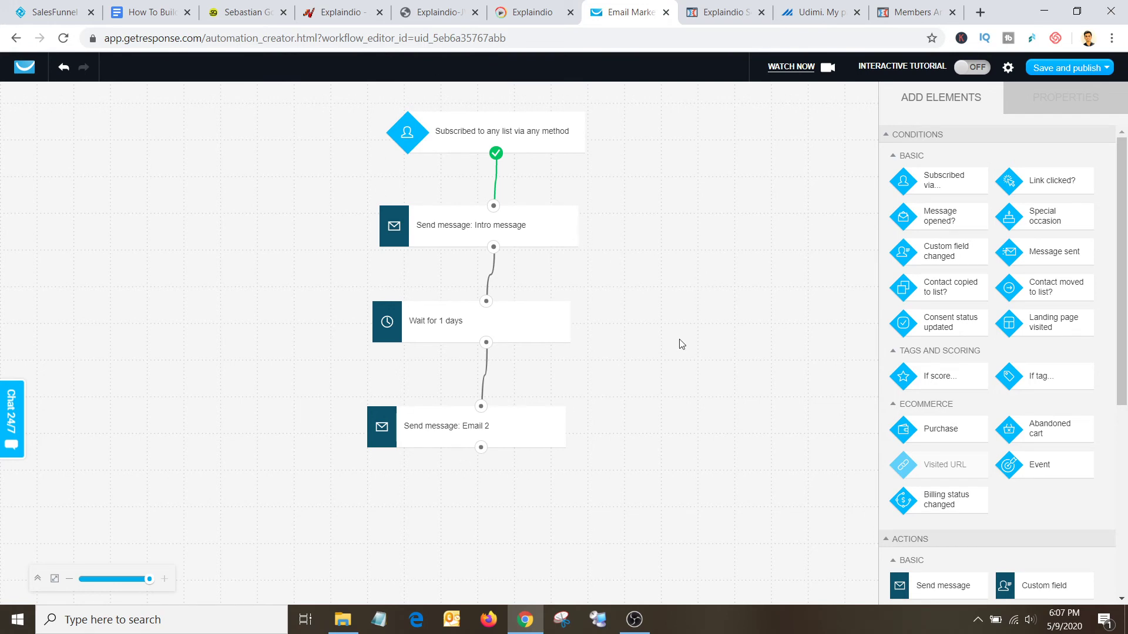
click(1076, 69)
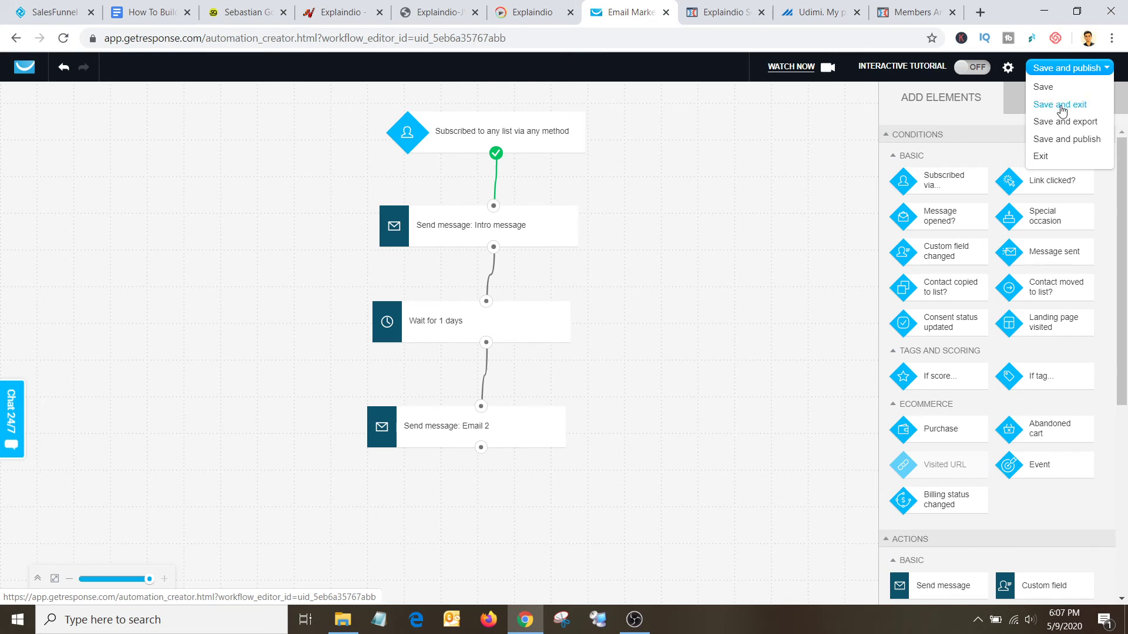
click(1064, 137)
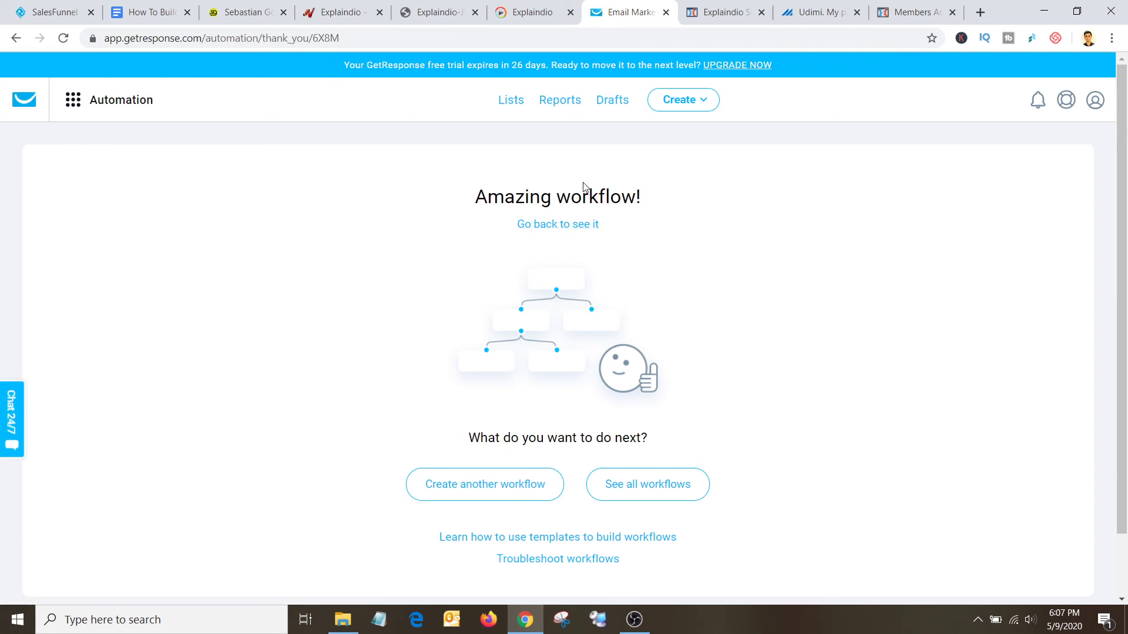
Step: Check the next setup step in the "How To Build Affiliate Sales Funnel" document
click(153, 13)
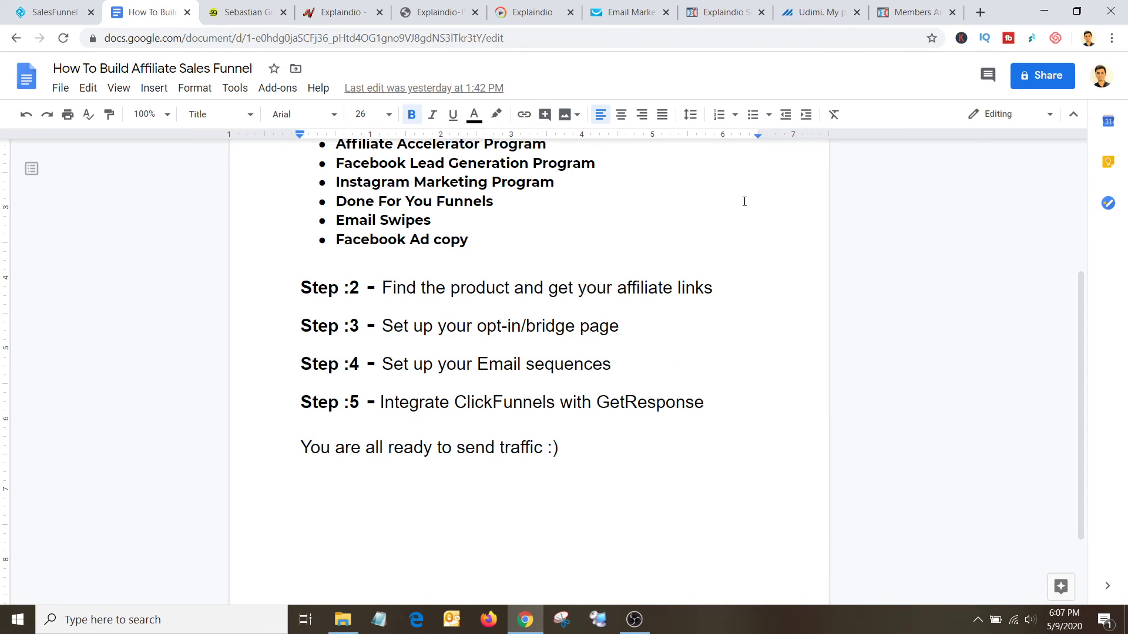
click(720, 12)
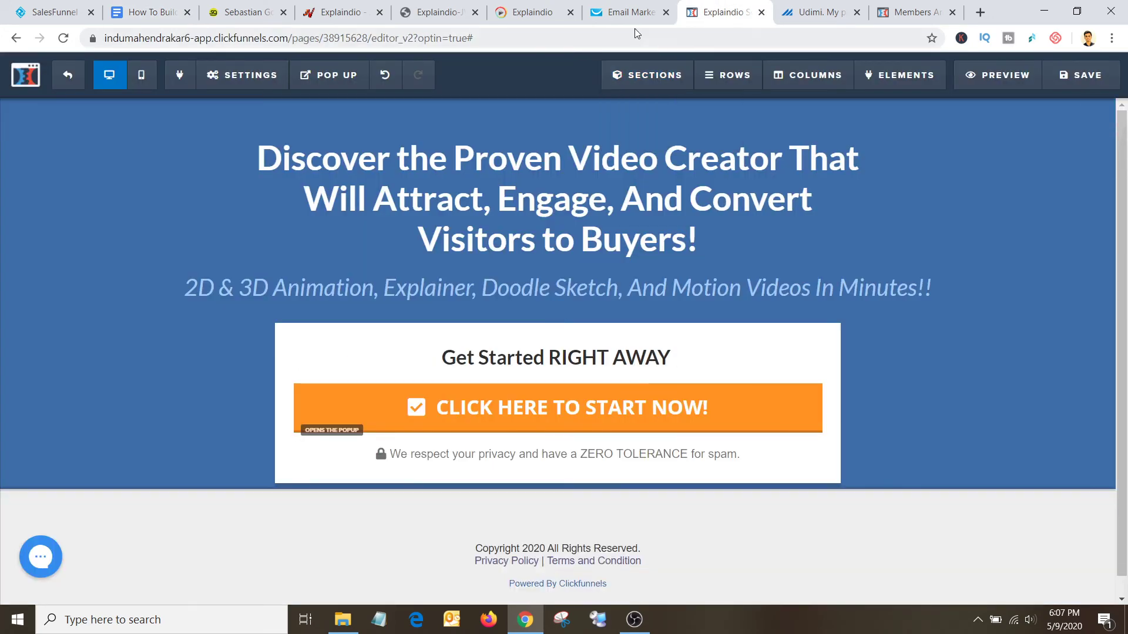
click(623, 14)
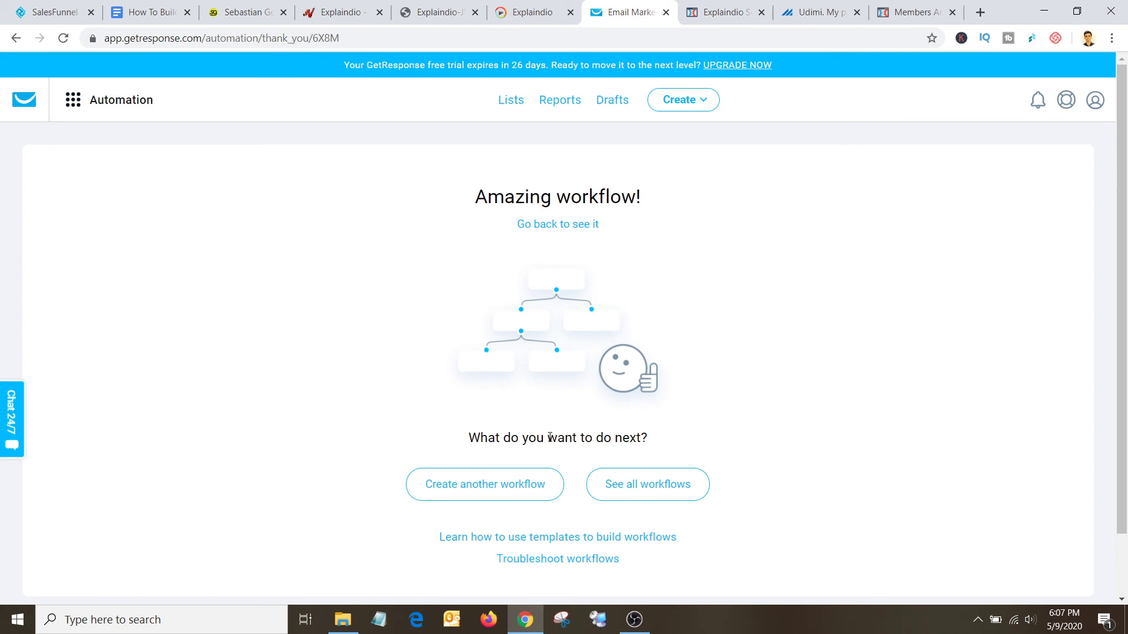
Step: Switch to ClickFunnels, leave the page editor and open the Integrations section of the account settings
click(721, 12)
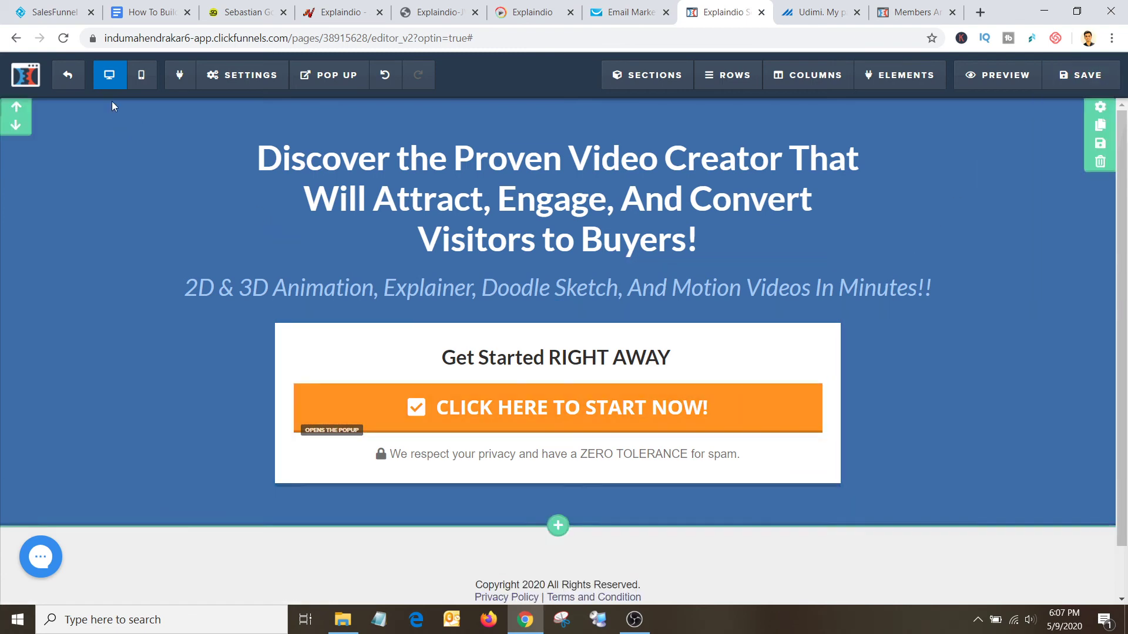
click(61, 85)
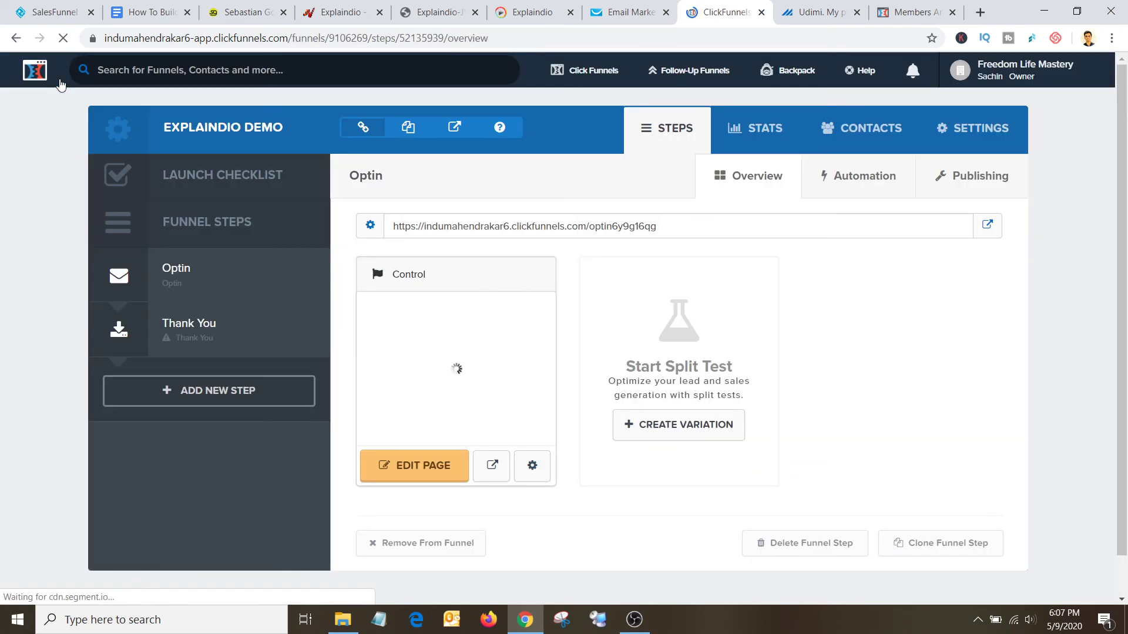
mouse_move(603, 88)
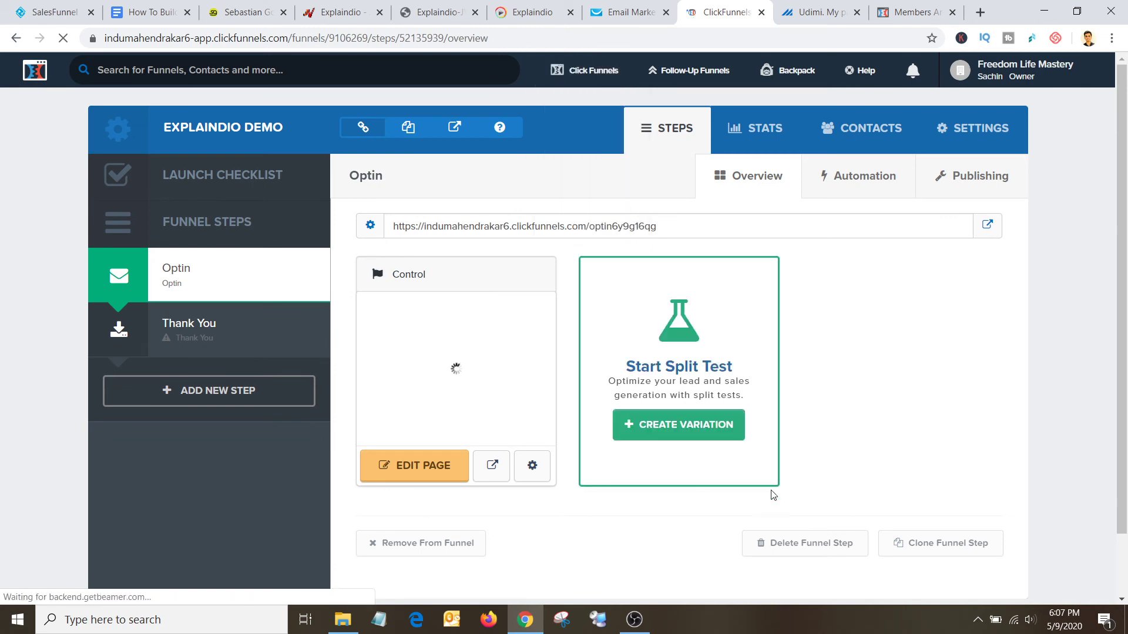
mouse_move(1017, 75)
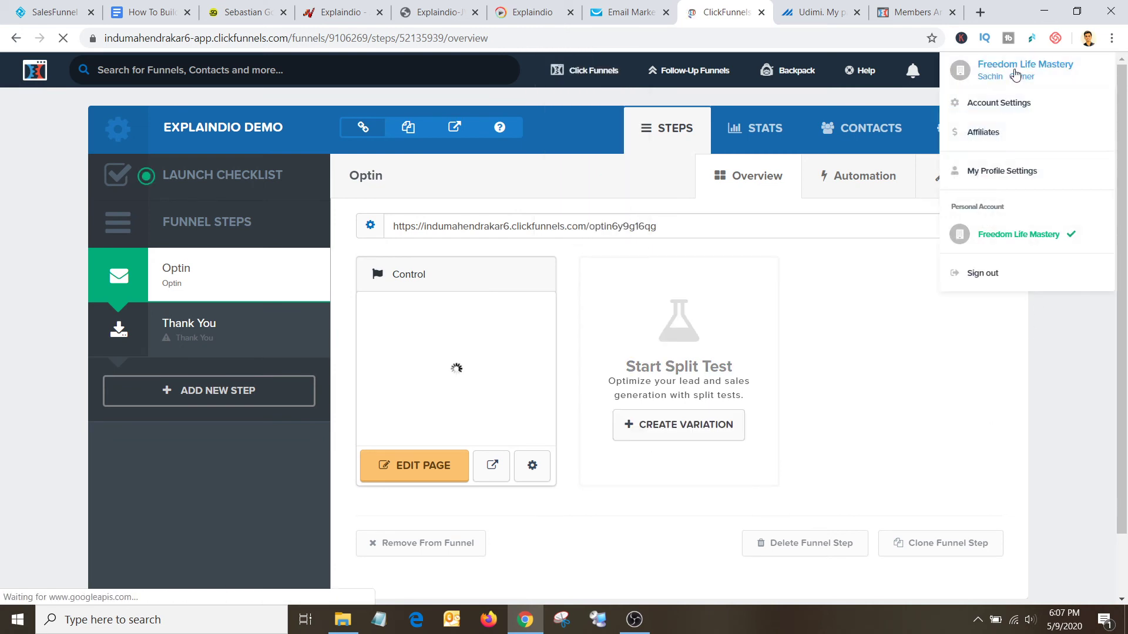
click(1006, 107)
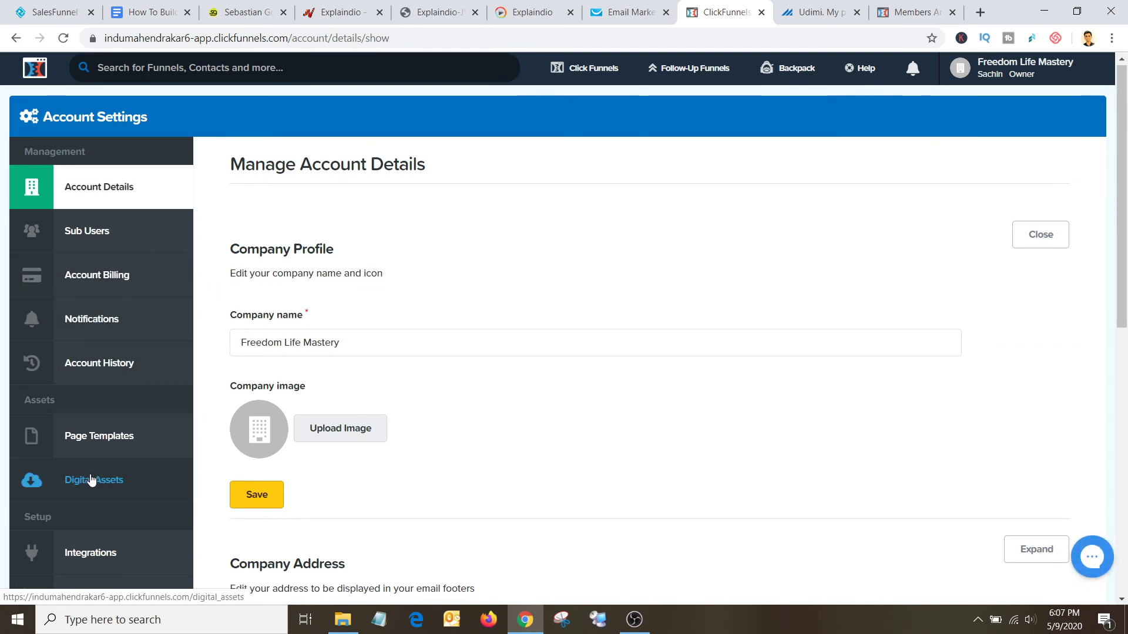
scroll(97, 470, down, 3)
click(102, 411)
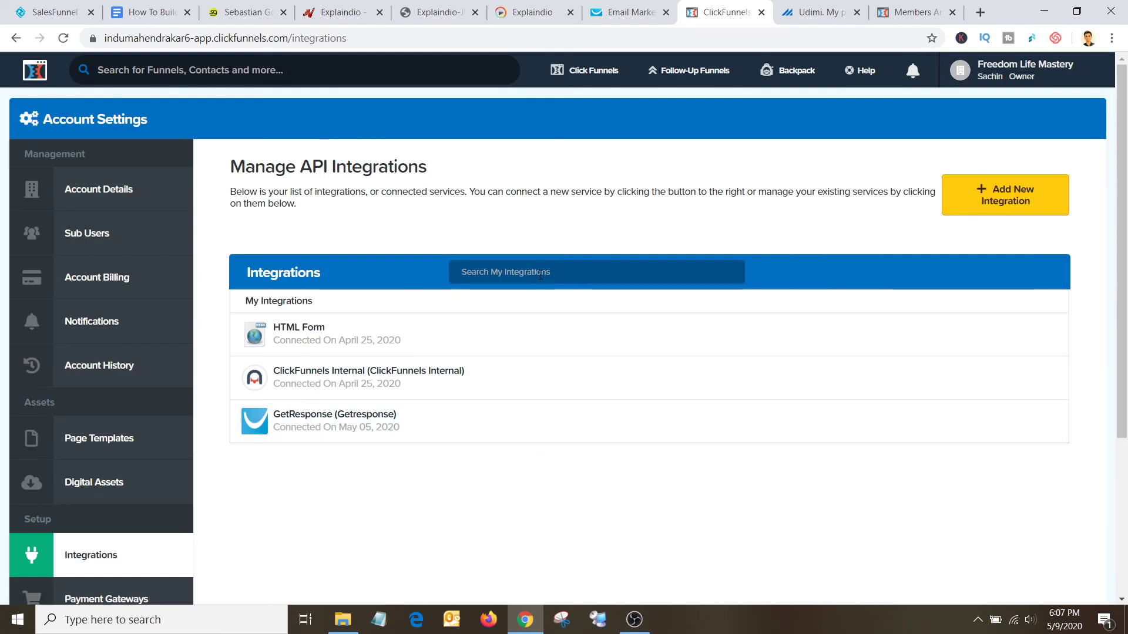
Step: Start a new GetResponse integration and give it the nickname "Getresponse"
click(1005, 201)
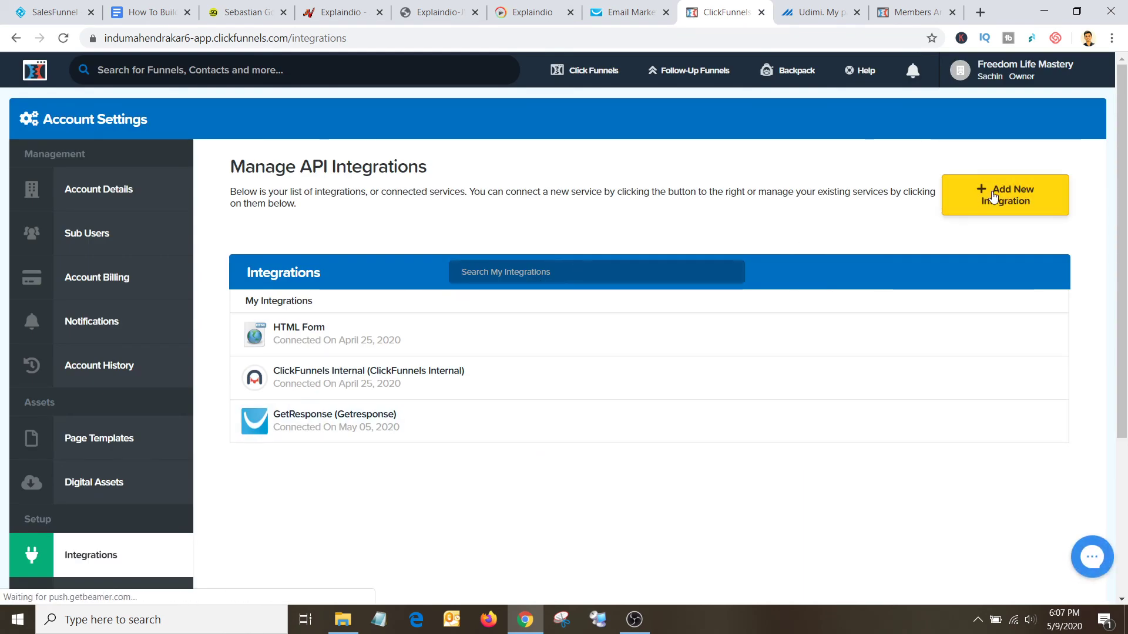
scroll(657, 325, down, 6)
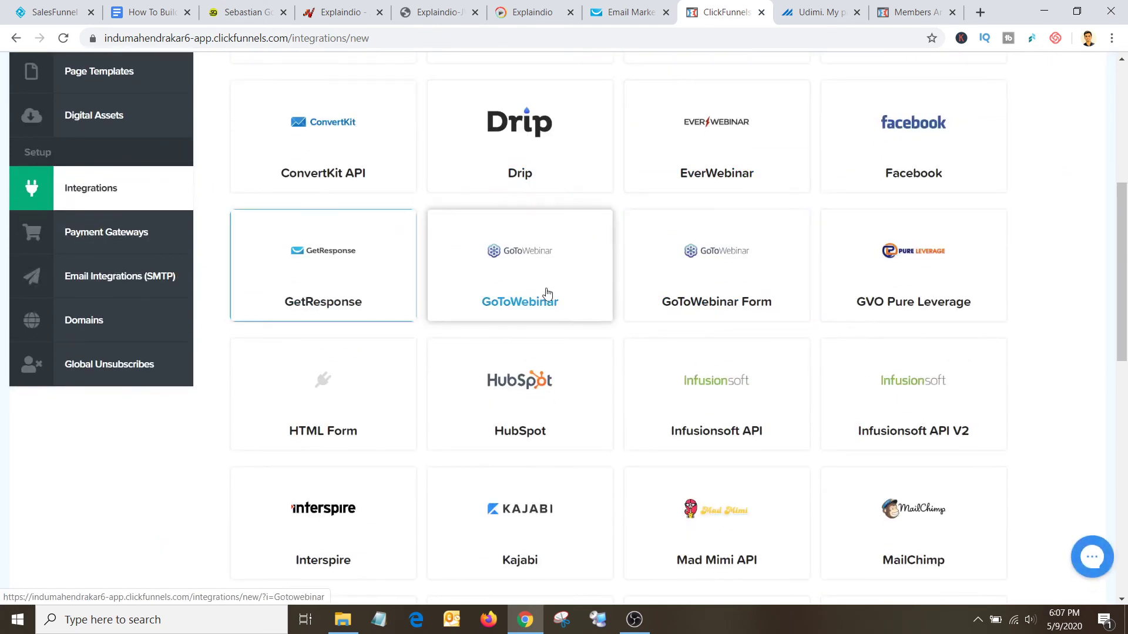
click(325, 286)
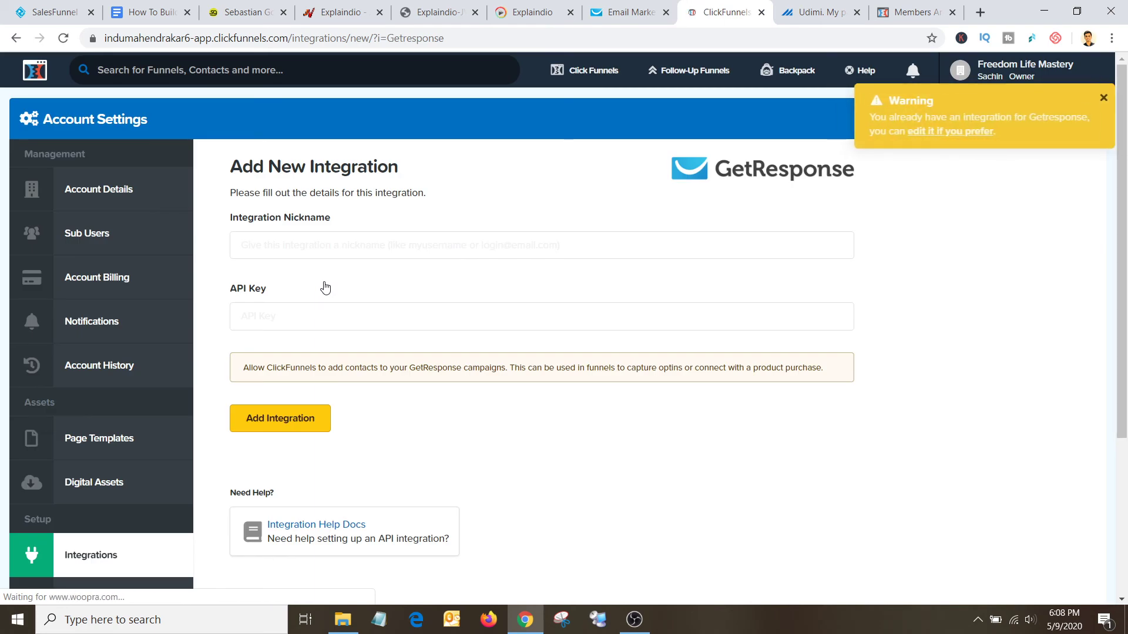
click(340, 241)
click(320, 276)
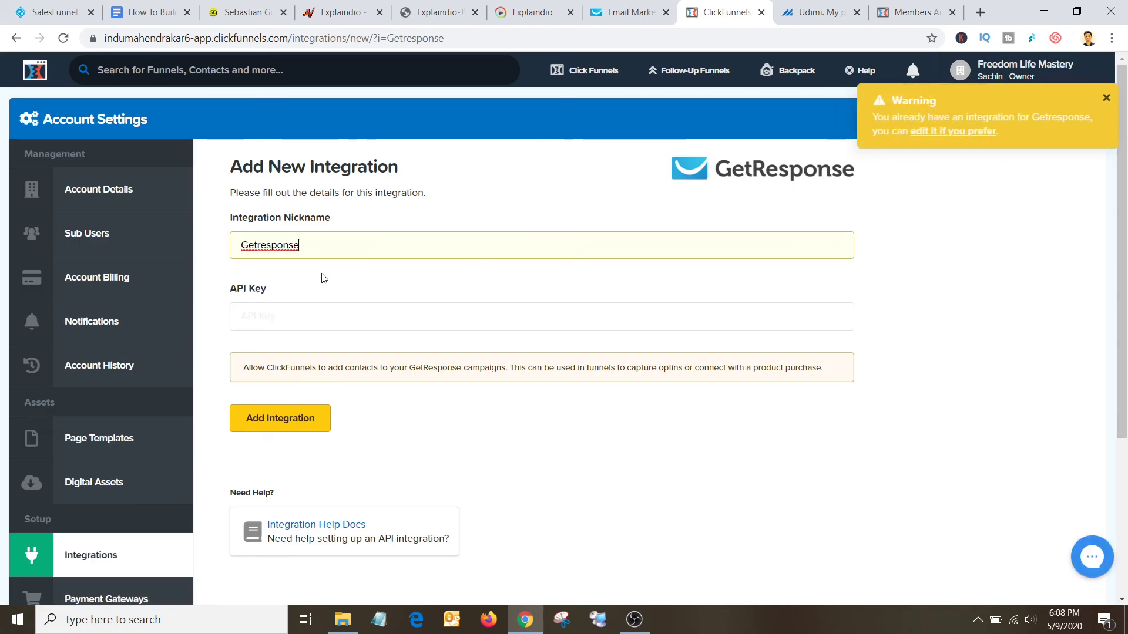
click(241, 319)
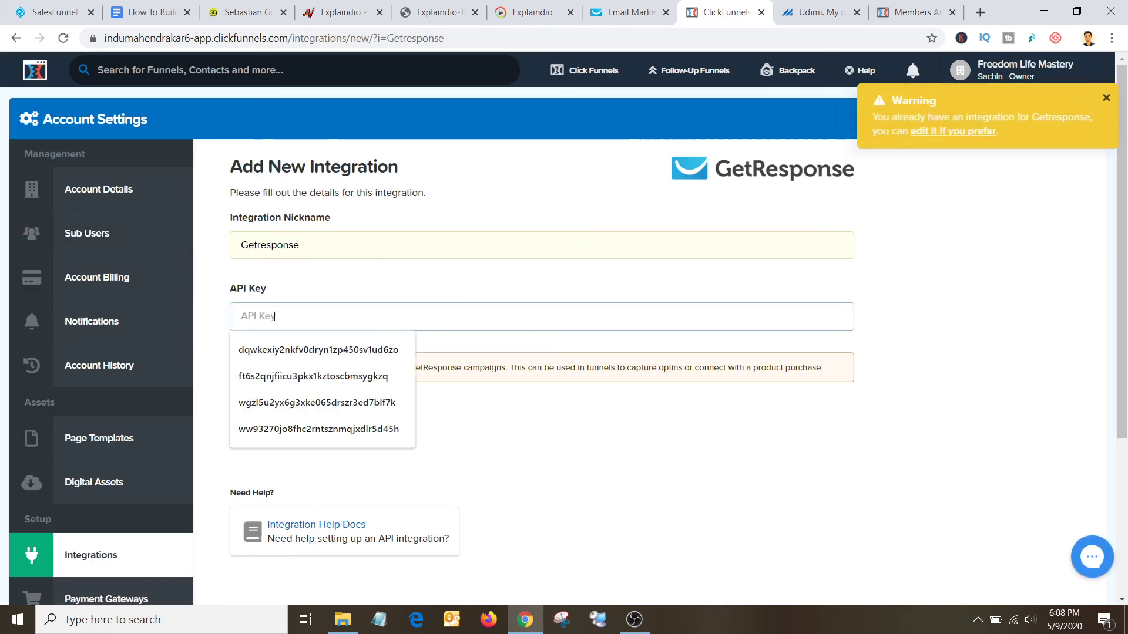
click(424, 272)
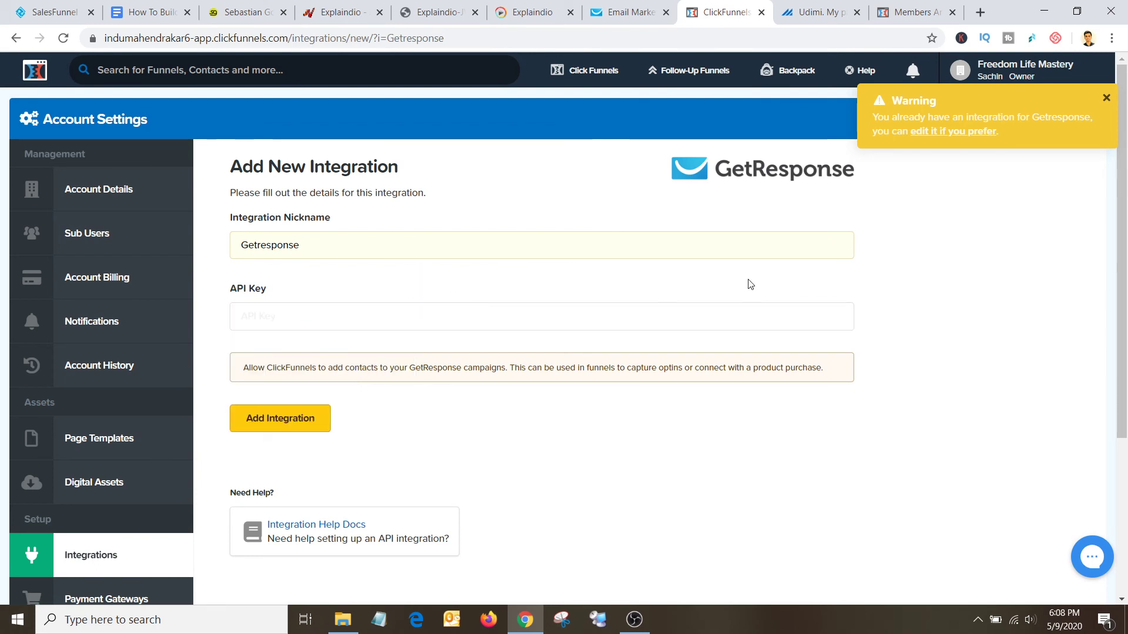
Step: Look up the API key in GetResponse's Integrations and API section, then return to the ClickFunnels integration form and dismiss its warning
click(606, 12)
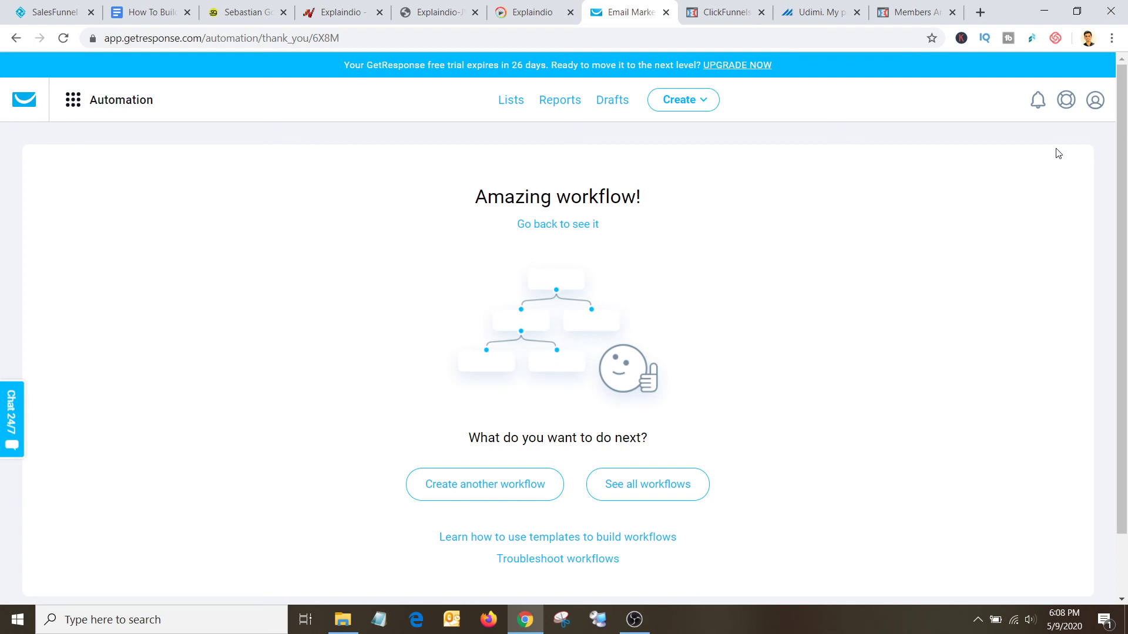
click(71, 101)
click(85, 331)
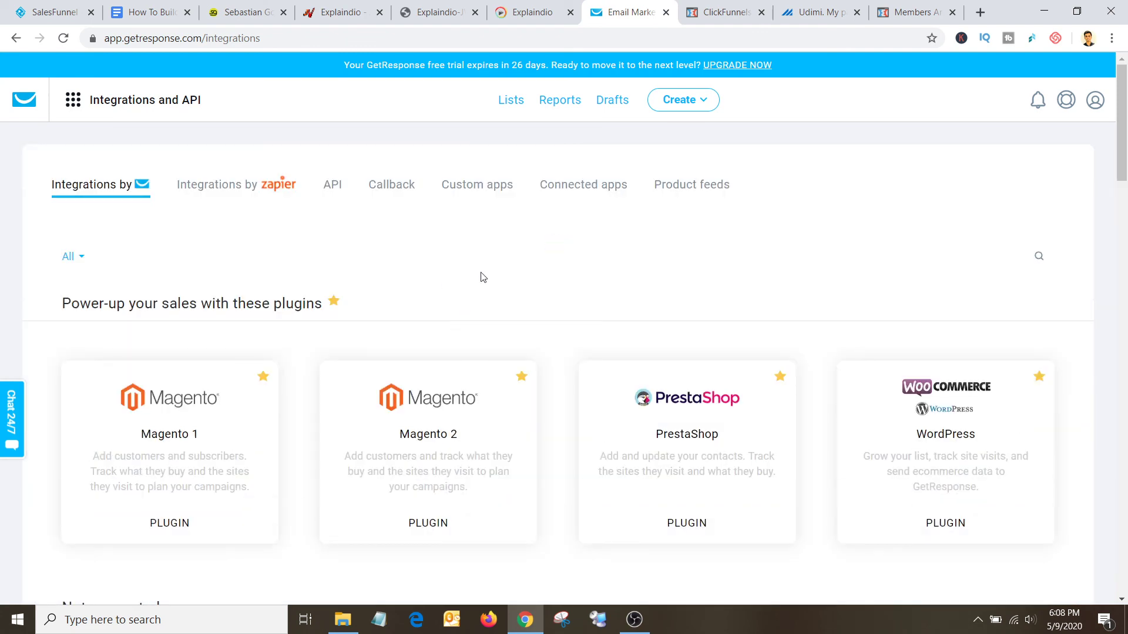
click(337, 198)
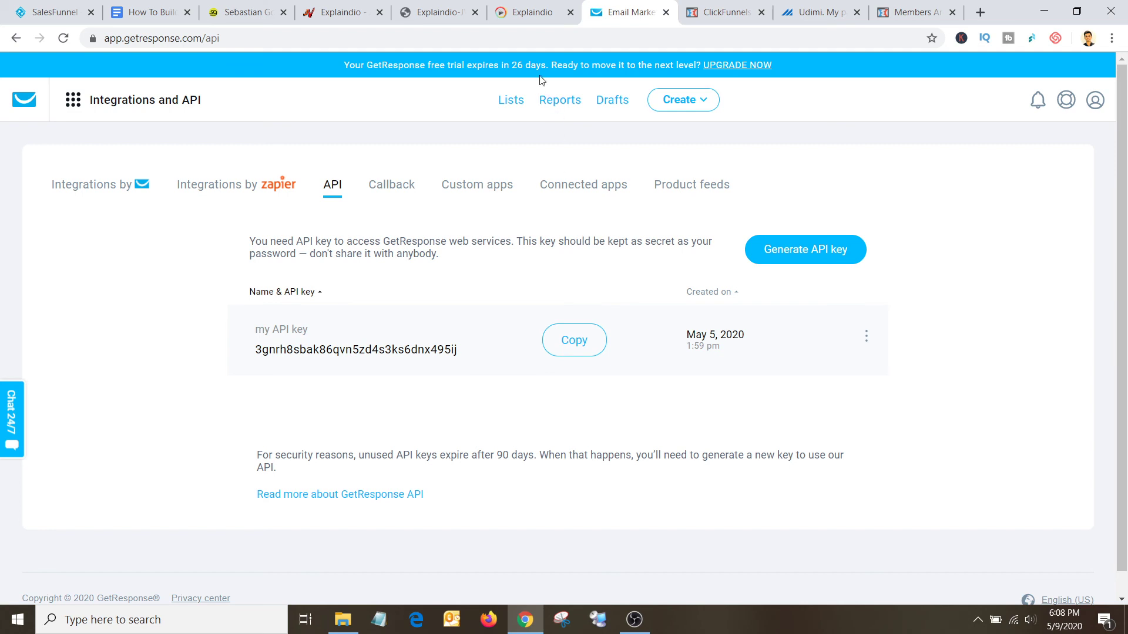
click(725, 12)
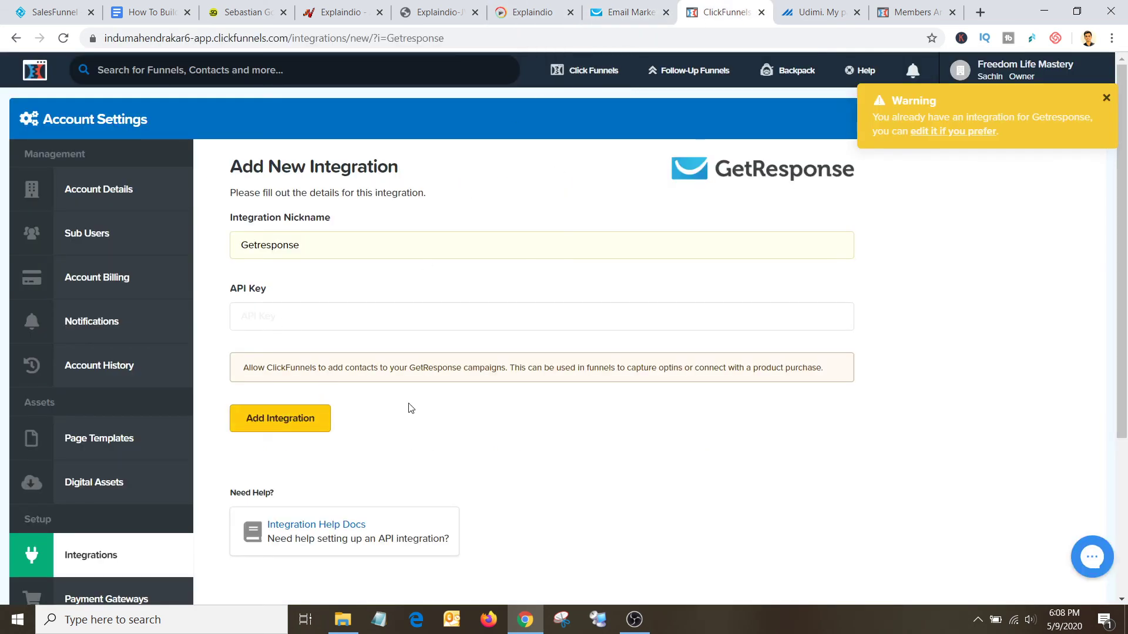
click(1106, 98)
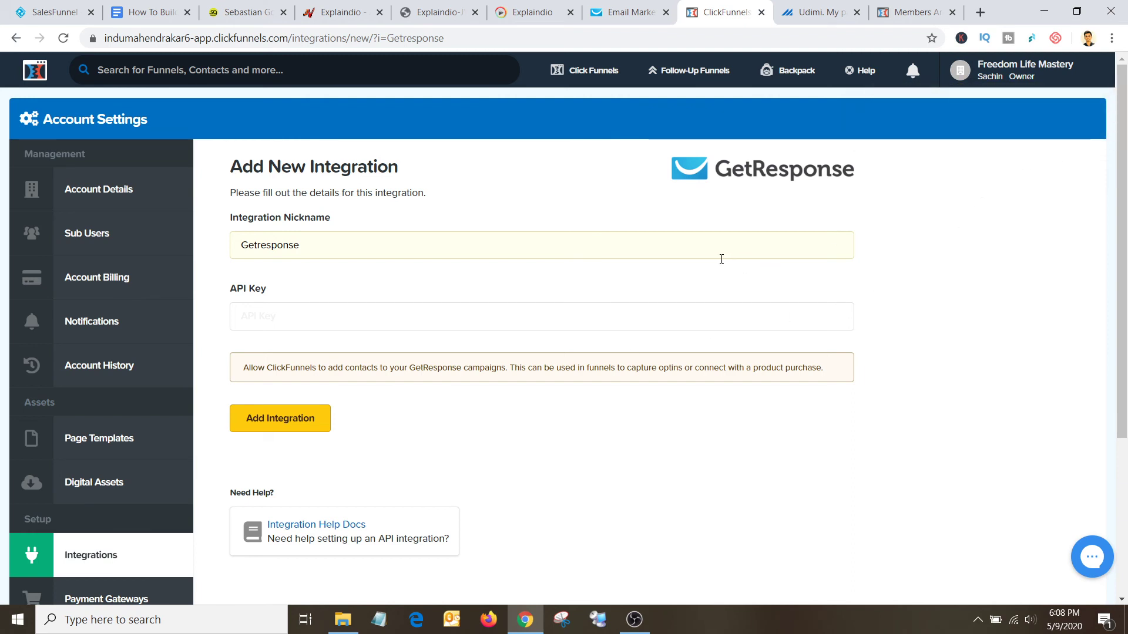
Step: Recheck the GetResponse API page, then open the Explaindio Demo funnel in ClickFunnels and edit its Optin page
click(624, 14)
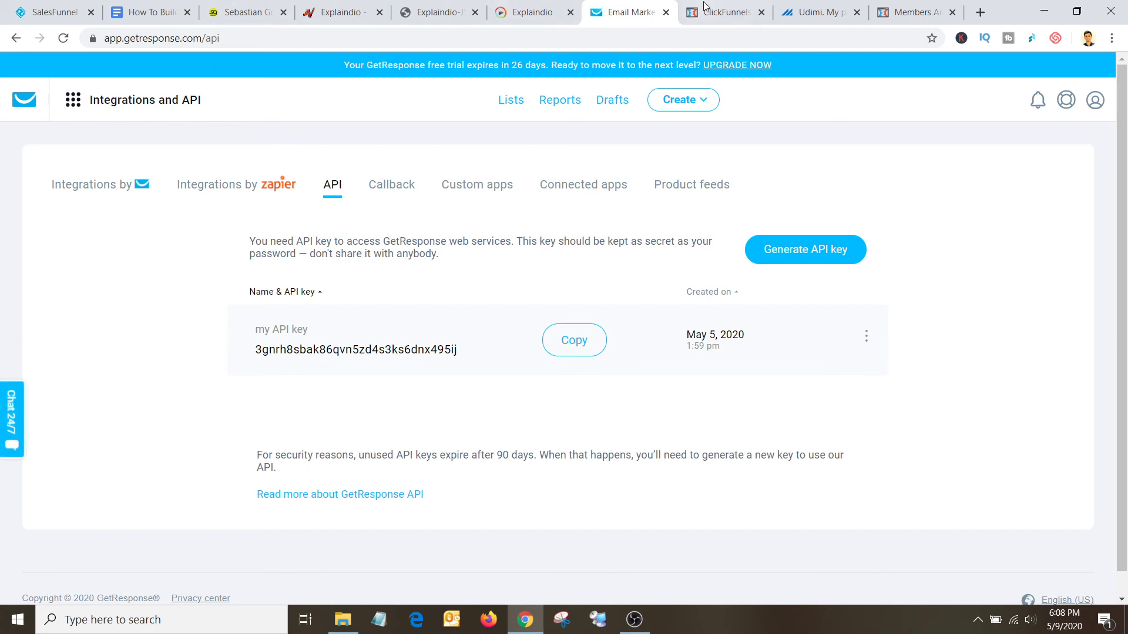
click(720, 11)
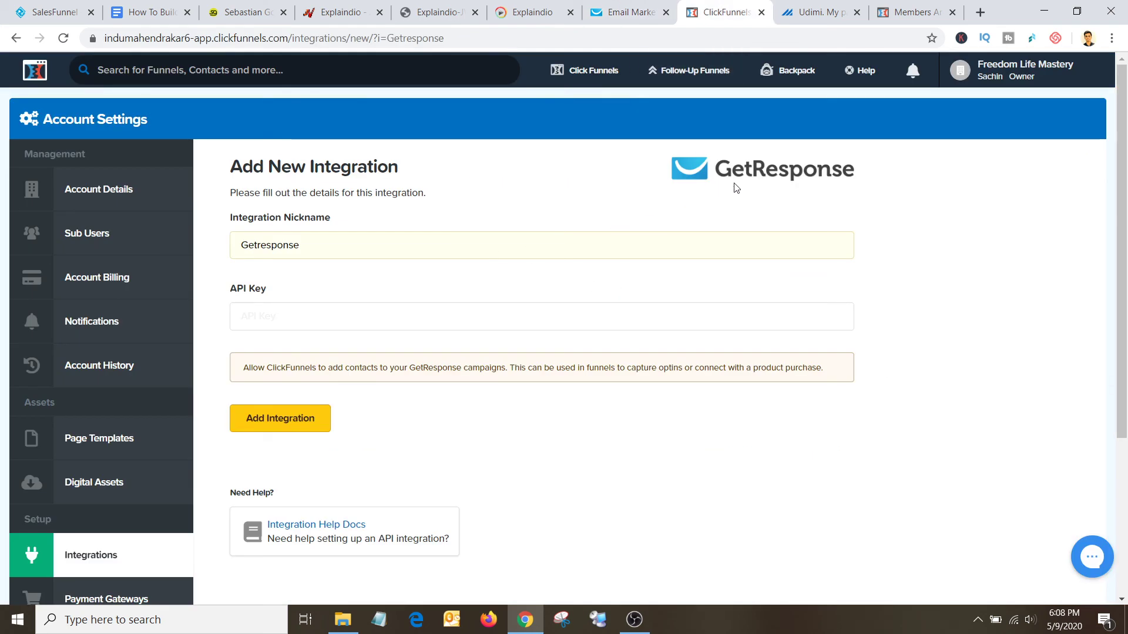
mouse_move(608, 82)
click(594, 102)
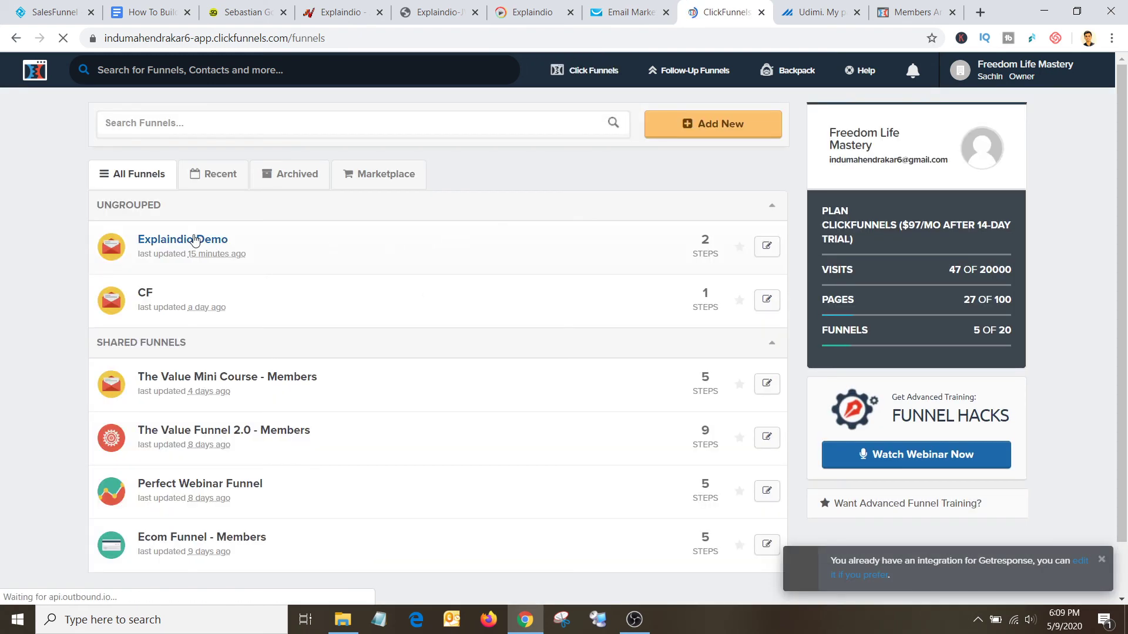
click(192, 240)
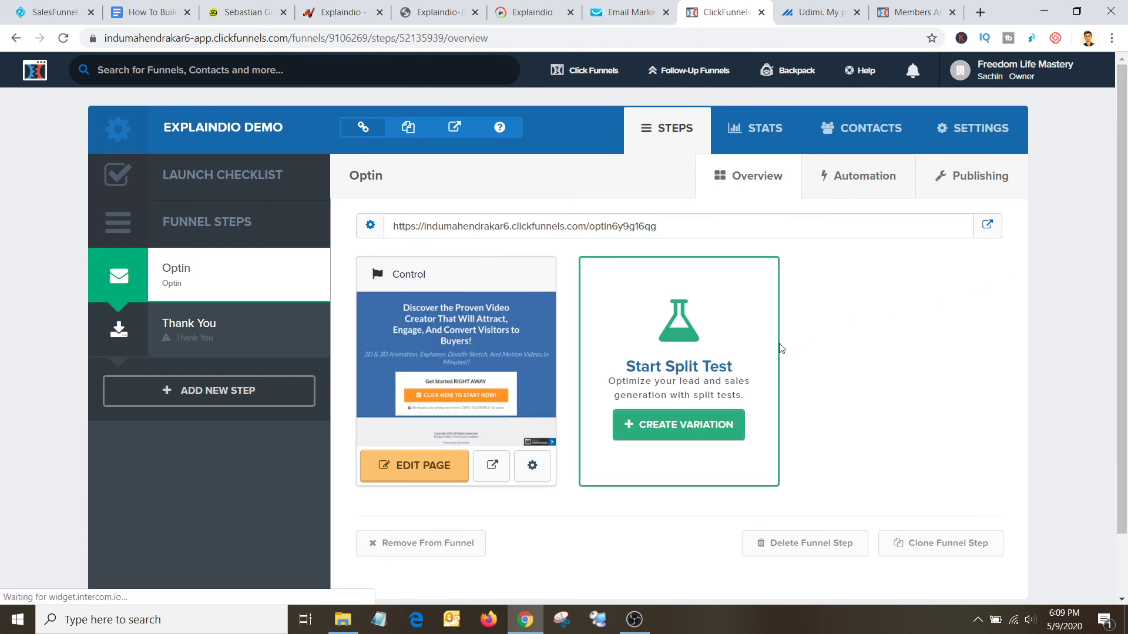
click(397, 464)
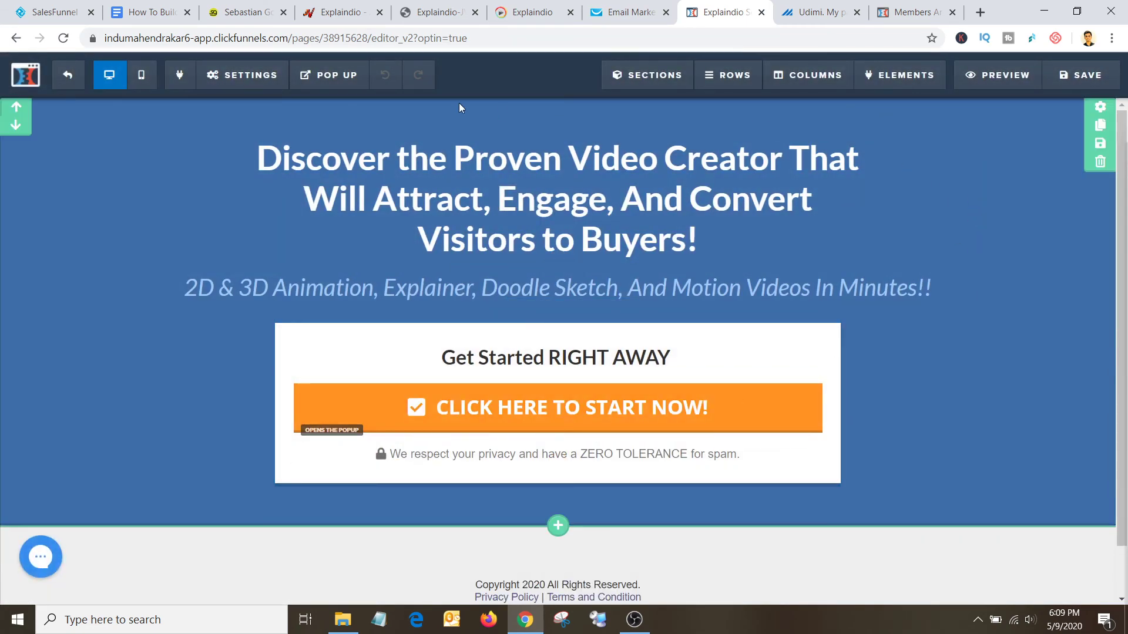
Step: Connect the opt-in page's email integration to Getresponse with the action Add To Campaign and the list explaindio_demo
click(251, 77)
click(249, 104)
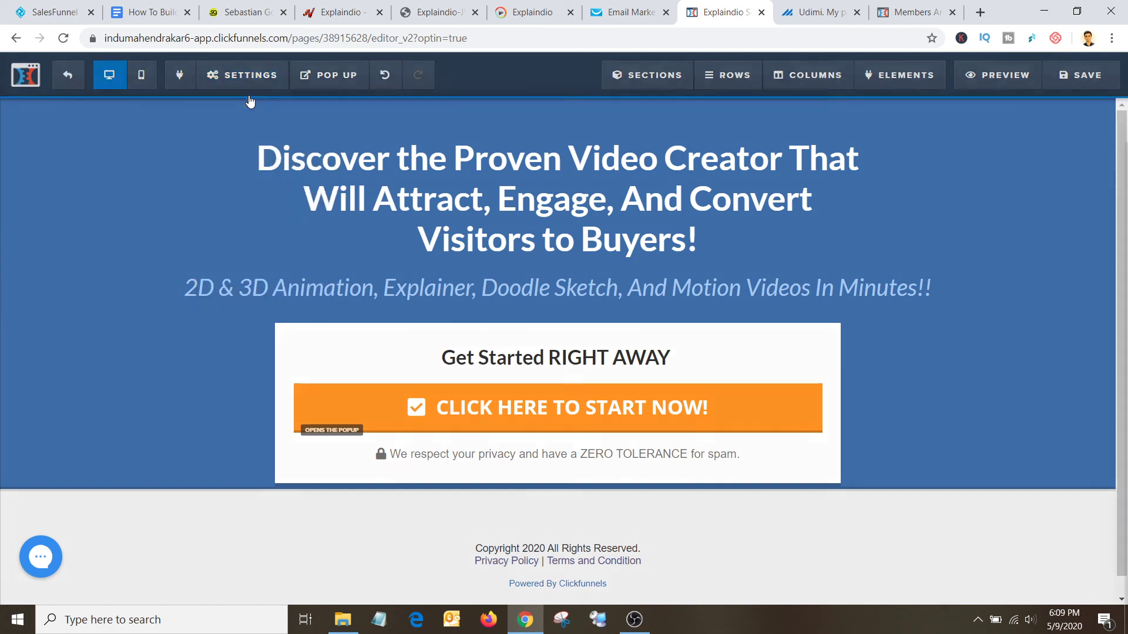
click(1042, 300)
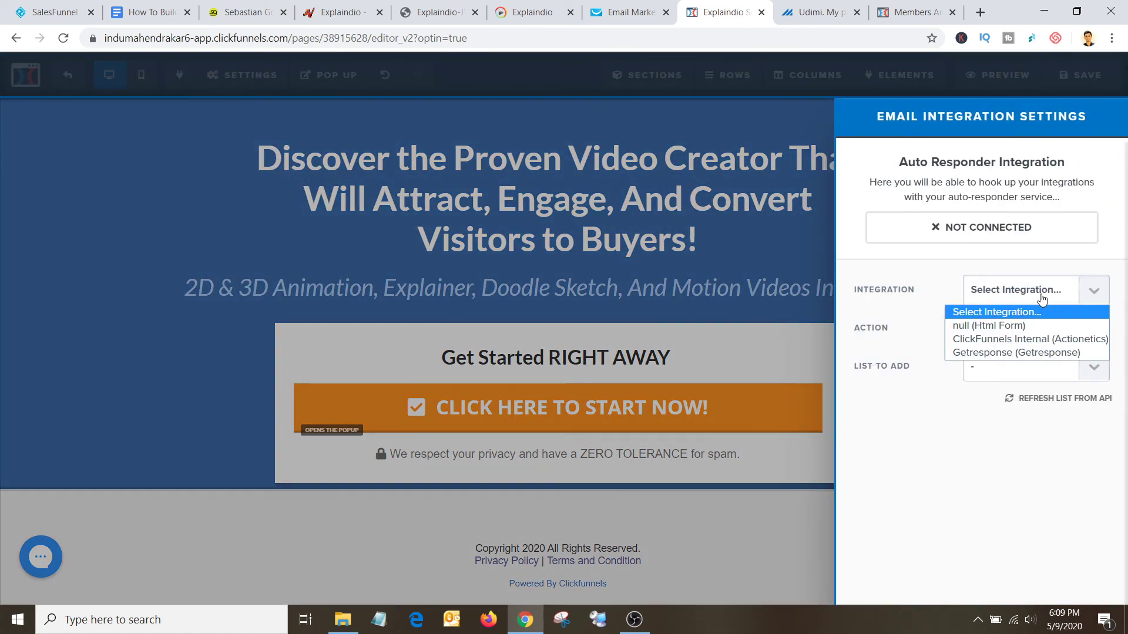
click(1028, 351)
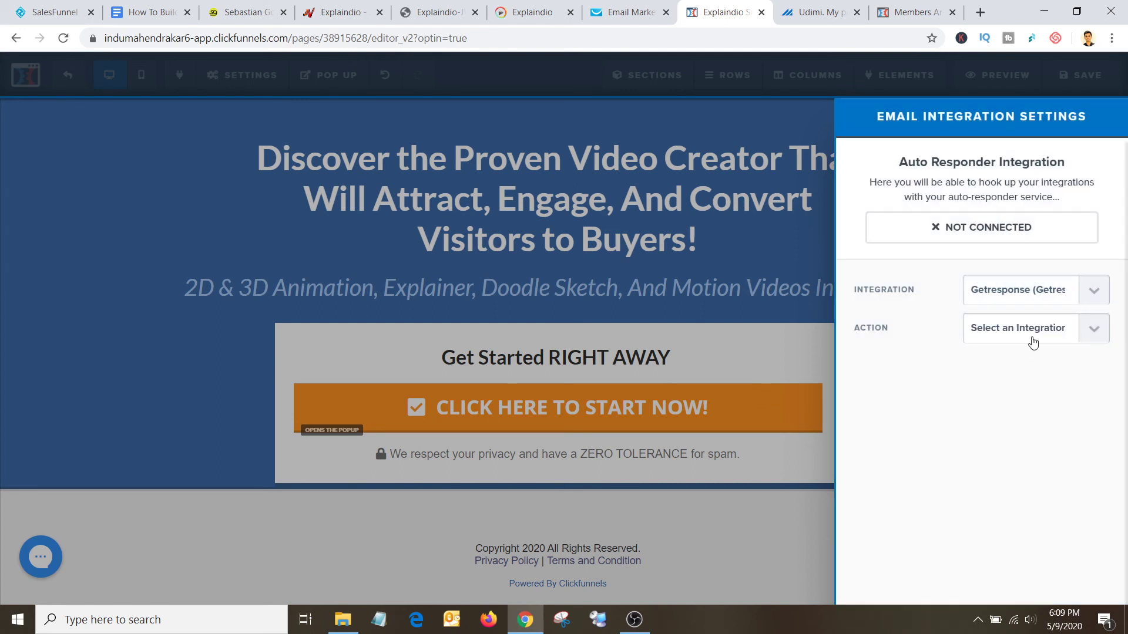
click(1036, 338)
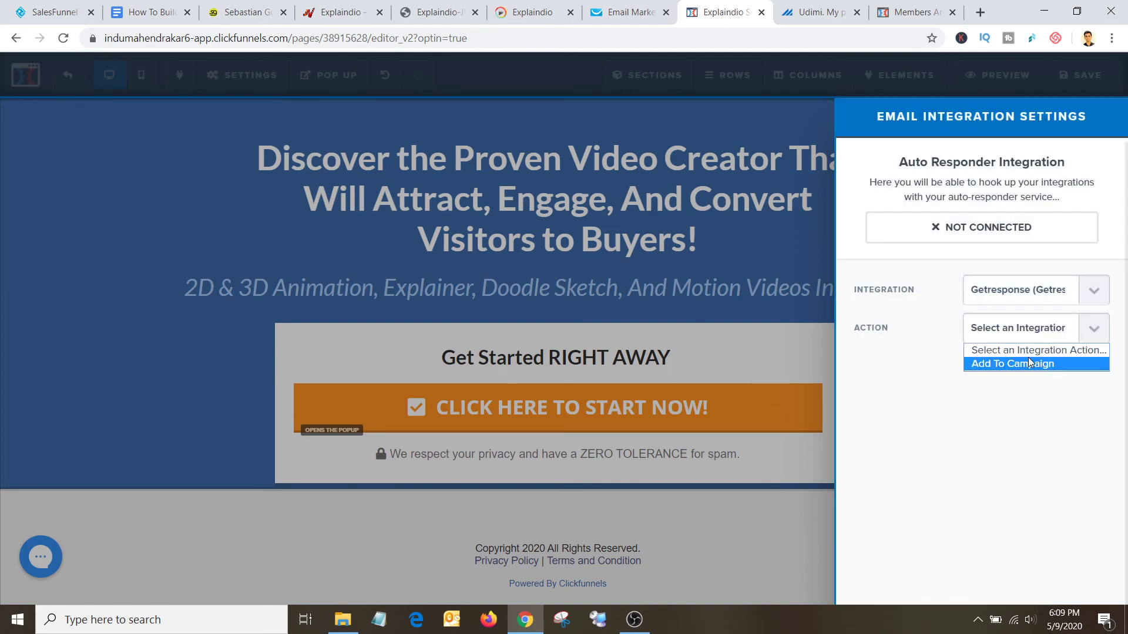
click(1028, 360)
click(1024, 366)
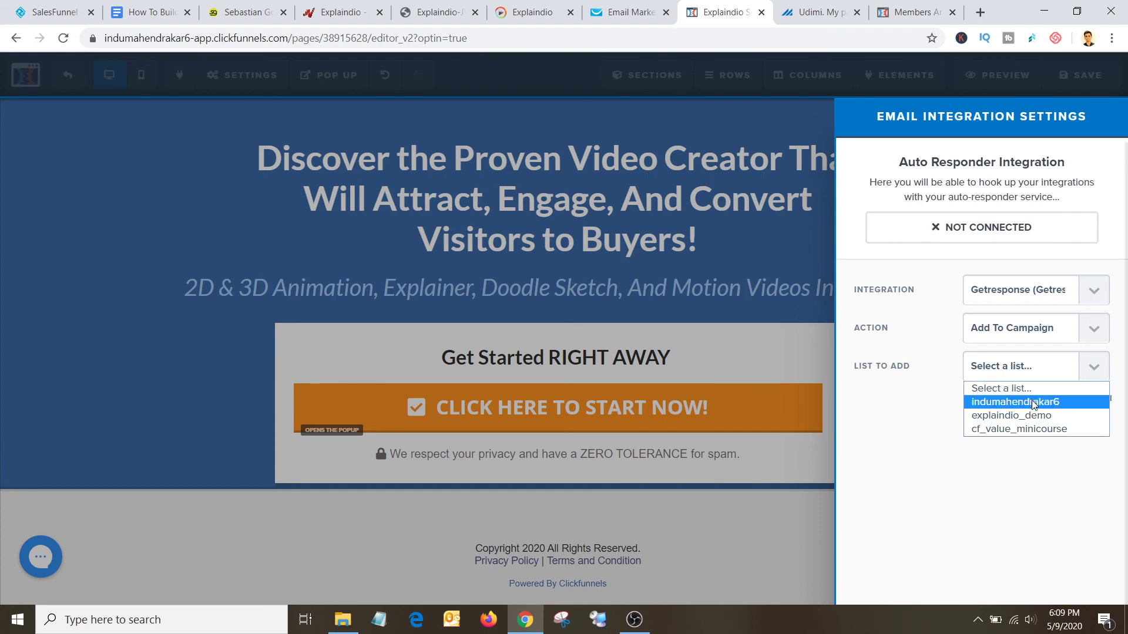
click(1011, 415)
click(730, 222)
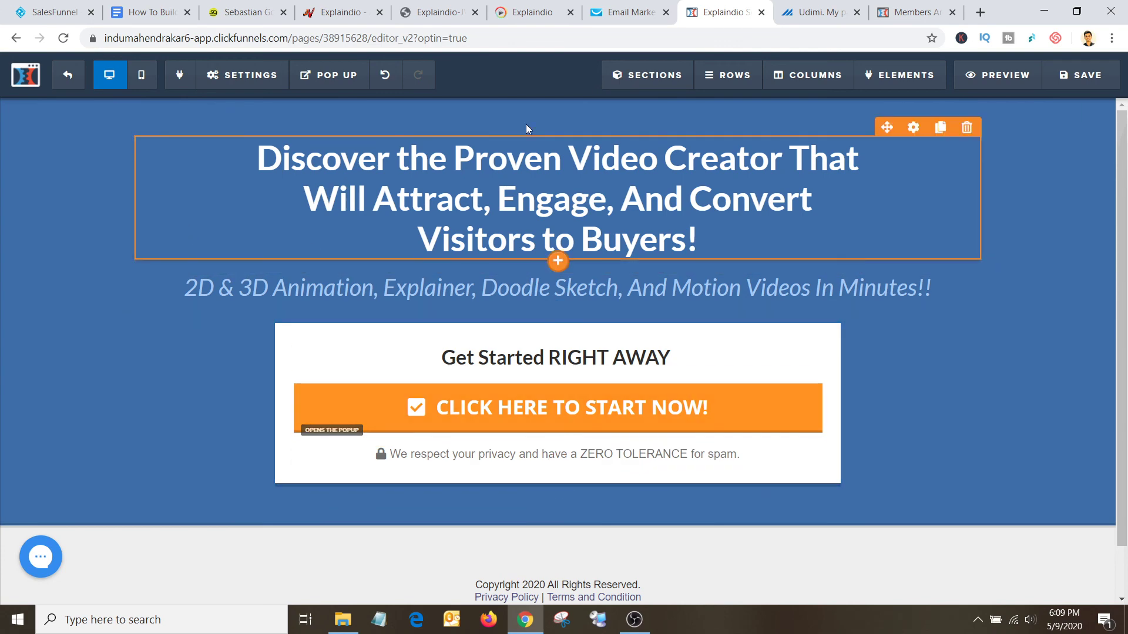
Step: Check the remaining setup steps in the "How To Build Affiliate Sales Funnel" document
click(598, 14)
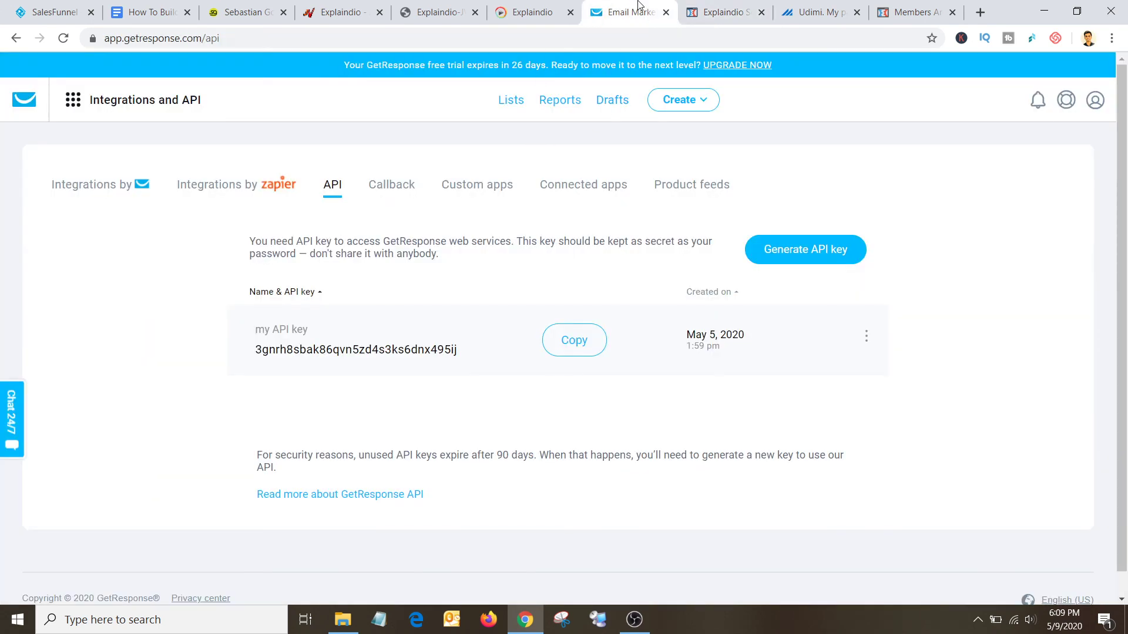
click(545, 14)
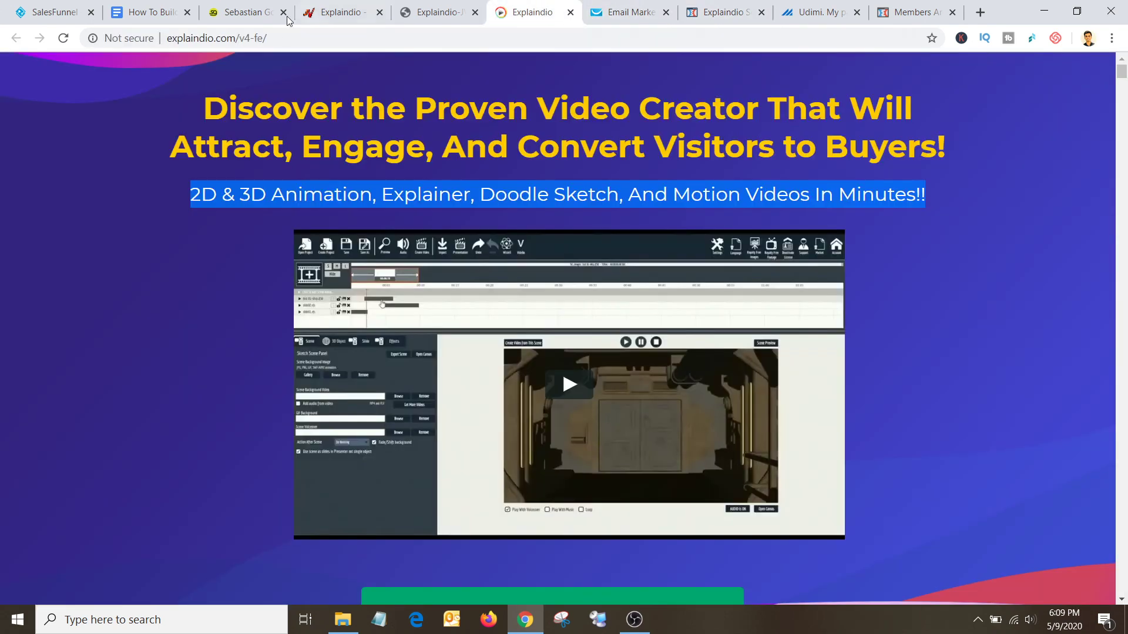
click(149, 12)
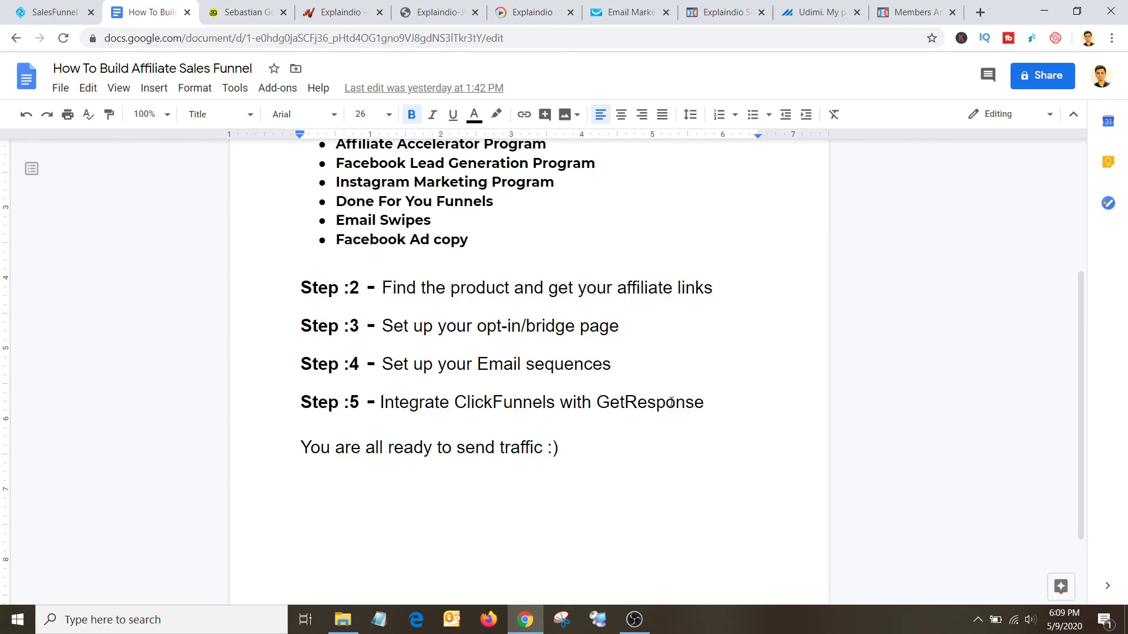
Step: Return to the ClickFunnels editor, preview the opt-in page, and view and close its sign-up popup
click(724, 13)
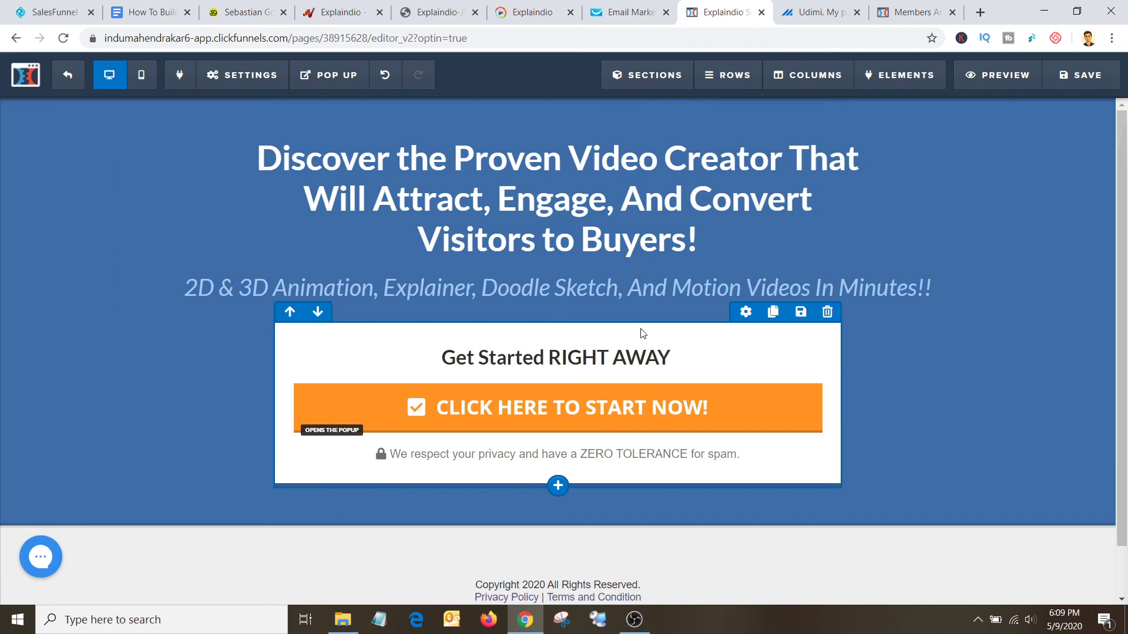
click(1002, 74)
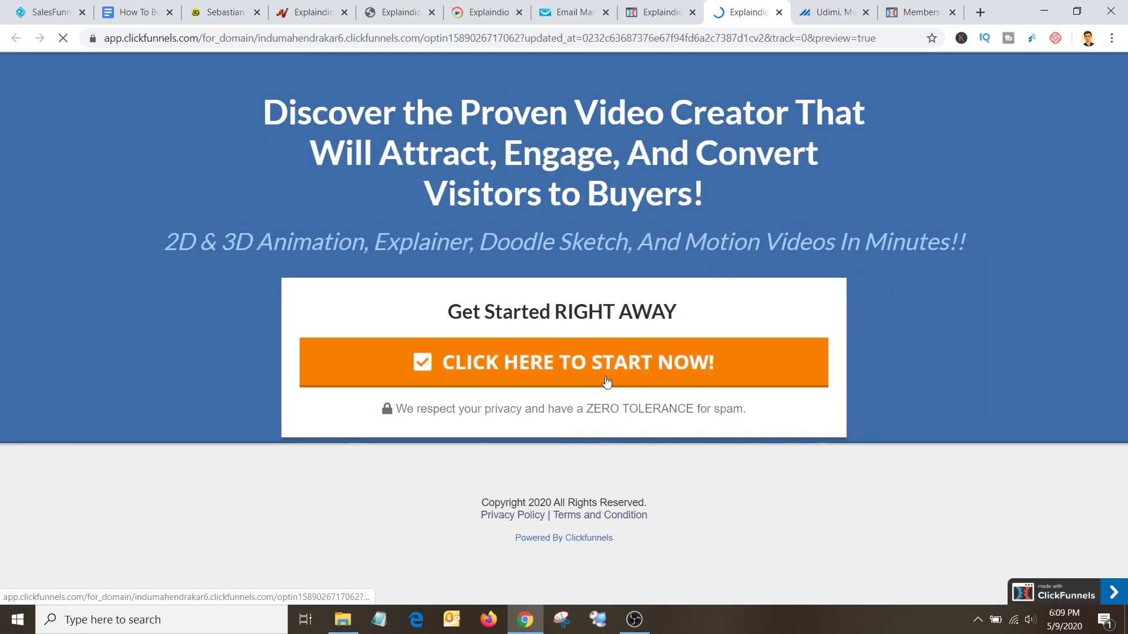
click(608, 372)
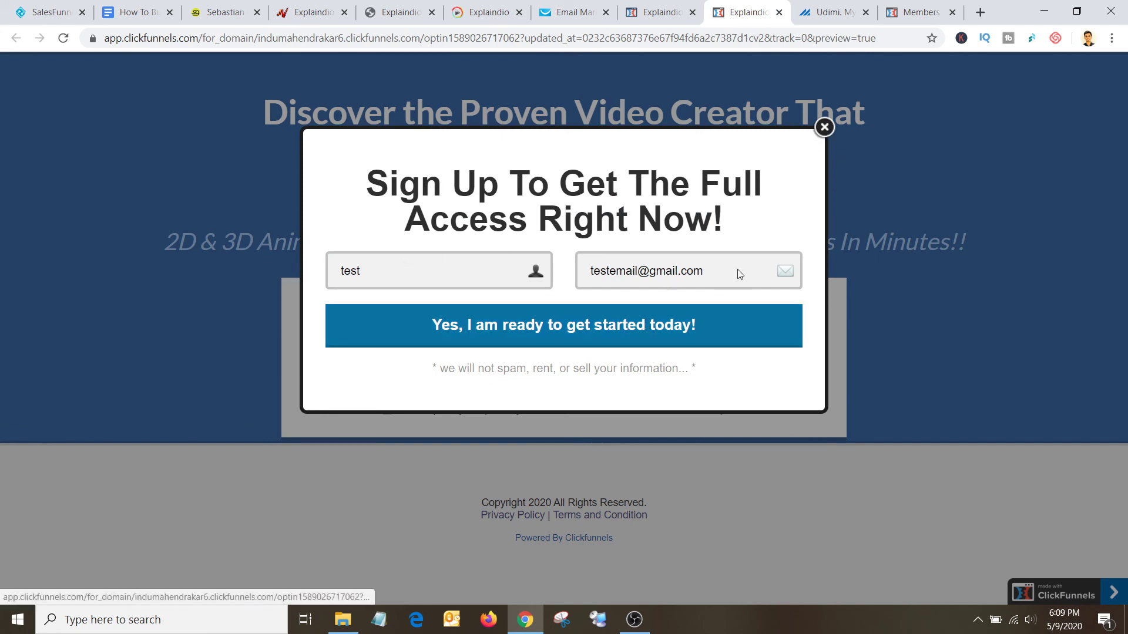
click(825, 128)
Step: Look over the Explaindio sales page, then view the contact lists in GetResponse
click(504, 11)
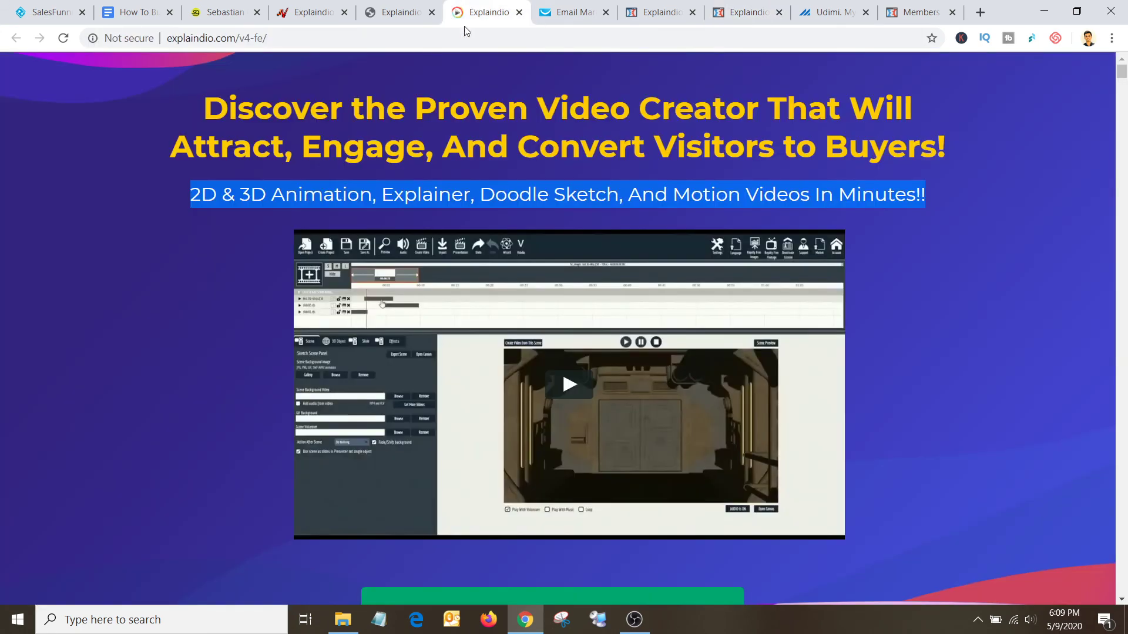
scroll(601, 337, down, 10)
scroll(601, 338, up, 6)
scroll(601, 338, up, 6)
click(564, 13)
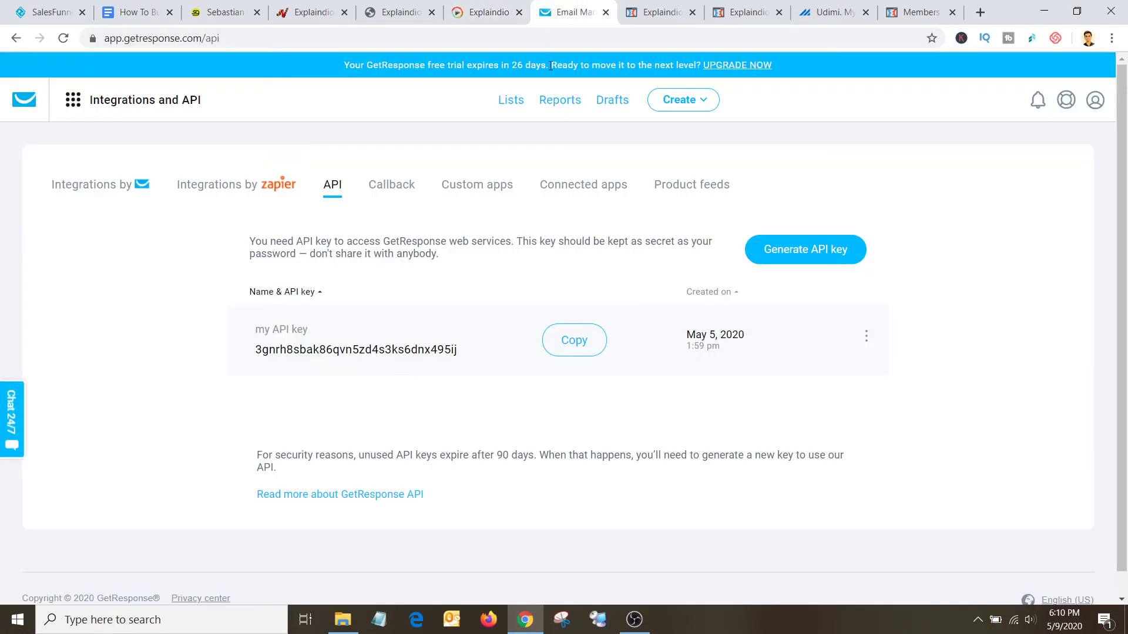
click(520, 112)
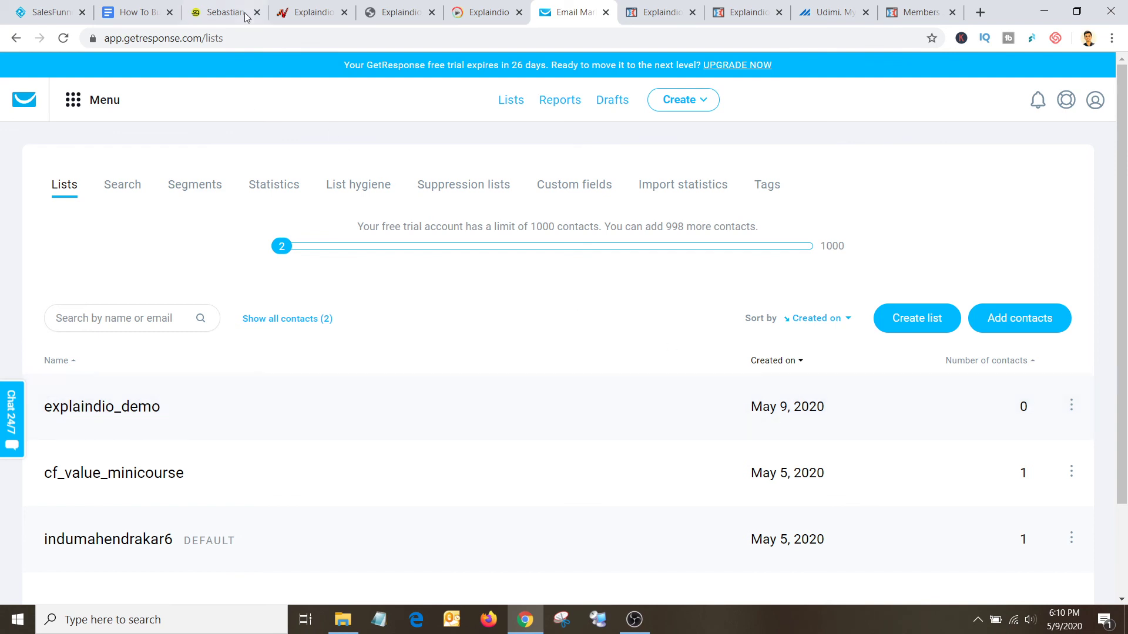
Step: Review the SalesFunnel diagram, the opt-in page, the Explaindio sales page and the JV page's email swipe
click(67, 12)
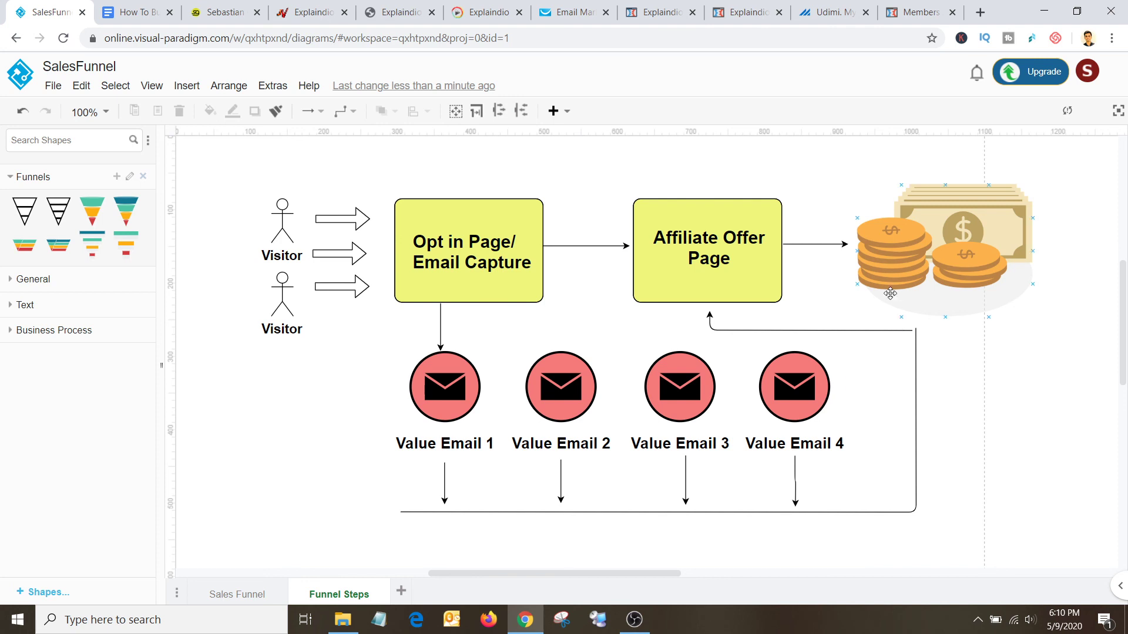
click(747, 8)
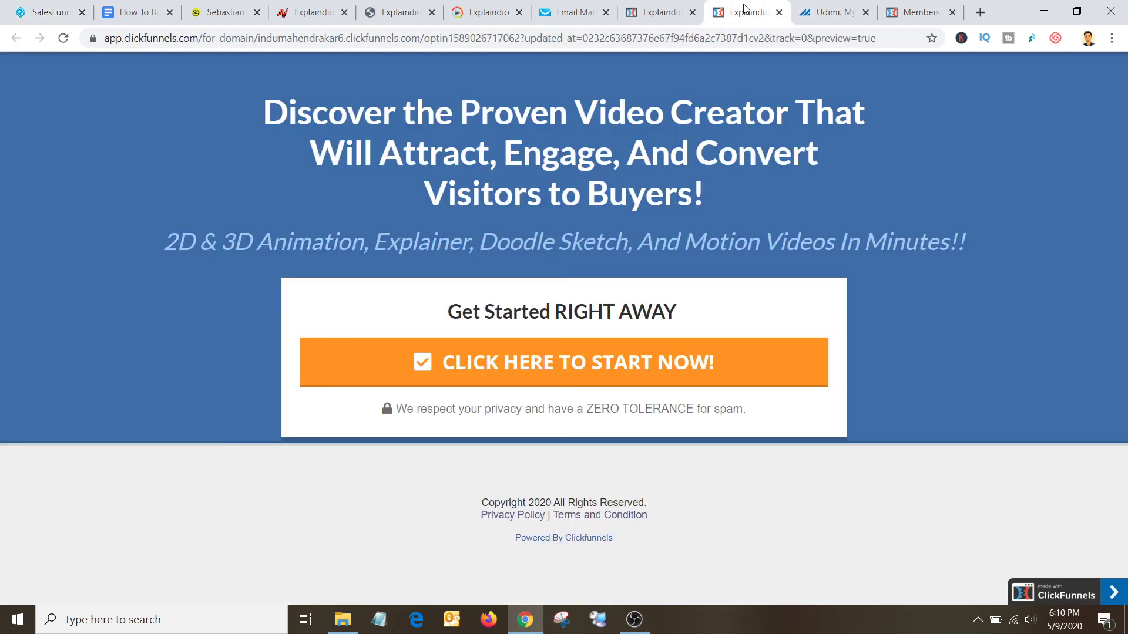
click(661, 15)
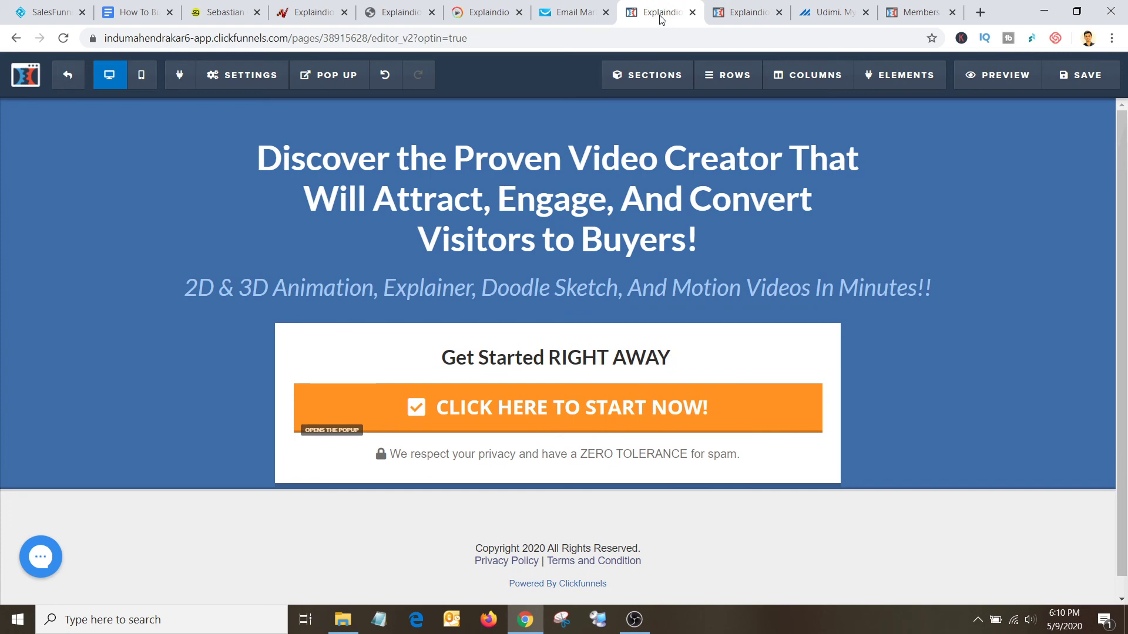
click(487, 17)
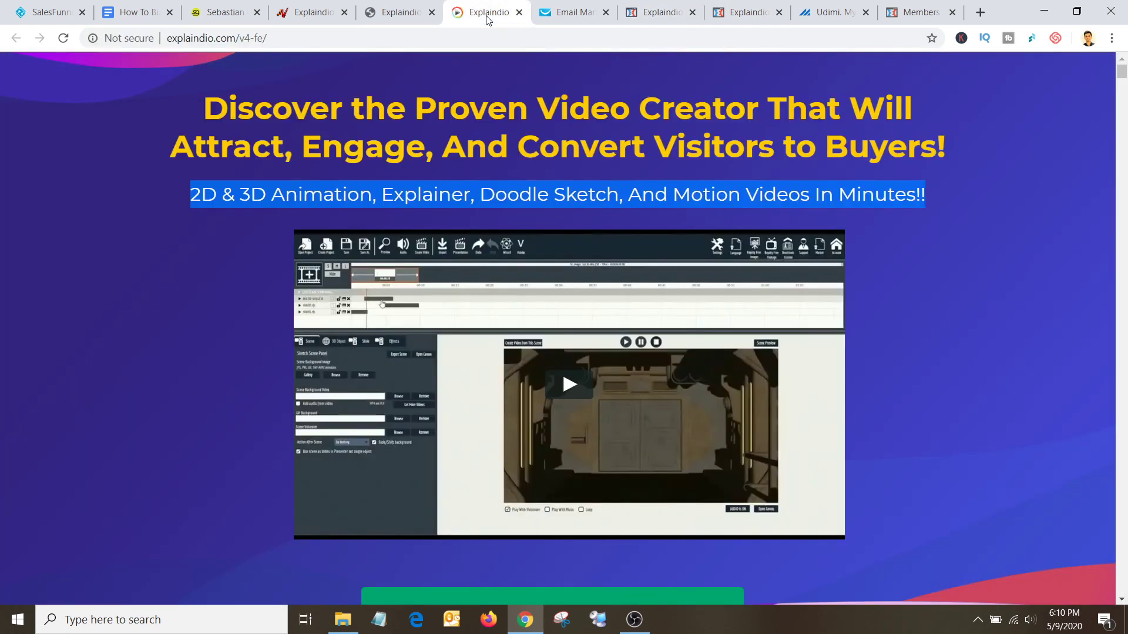
click(387, 13)
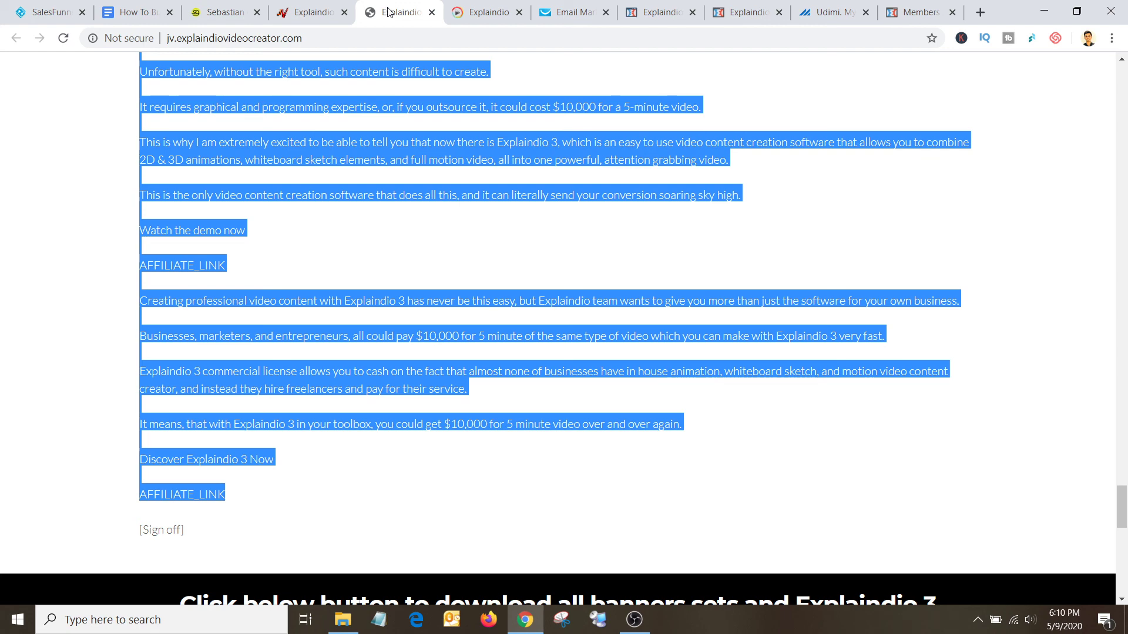
Step: Switch to Udimi, browse the promoted solo ad sellers and open the profile of the one charging 60¢
click(828, 11)
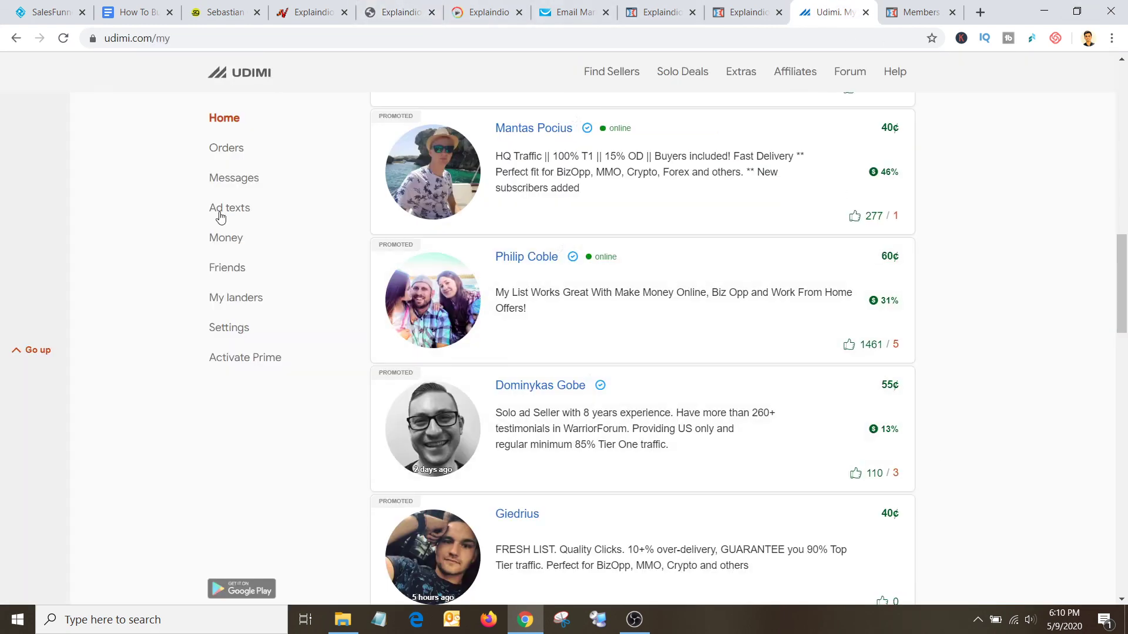
scroll(652, 292, down, 1)
scroll(653, 292, down, 1)
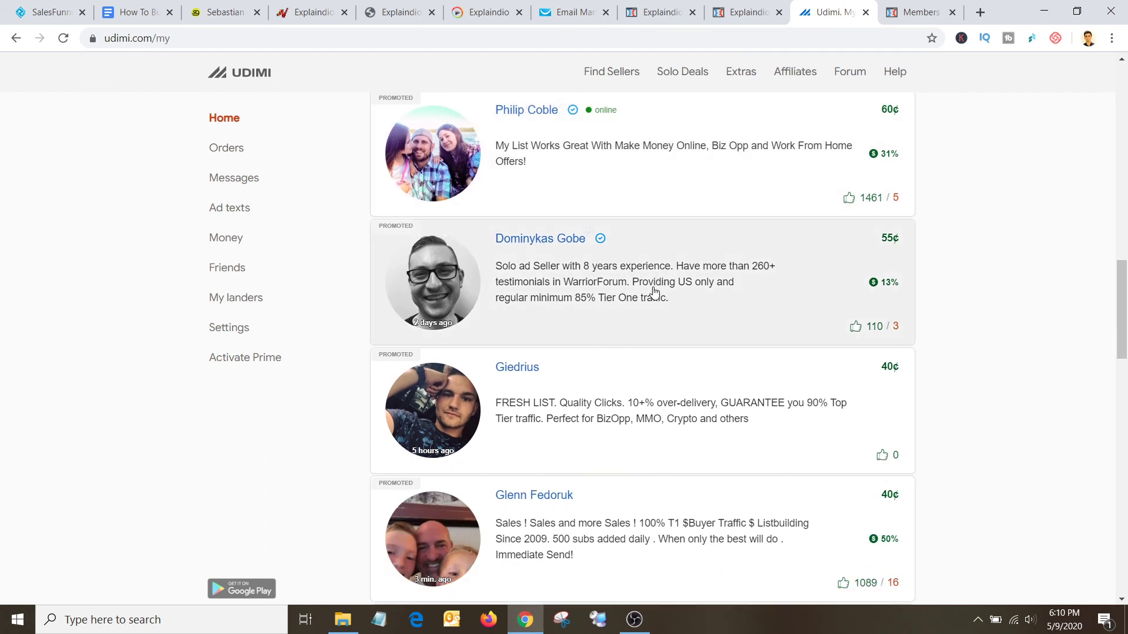
scroll(653, 292, up, 1)
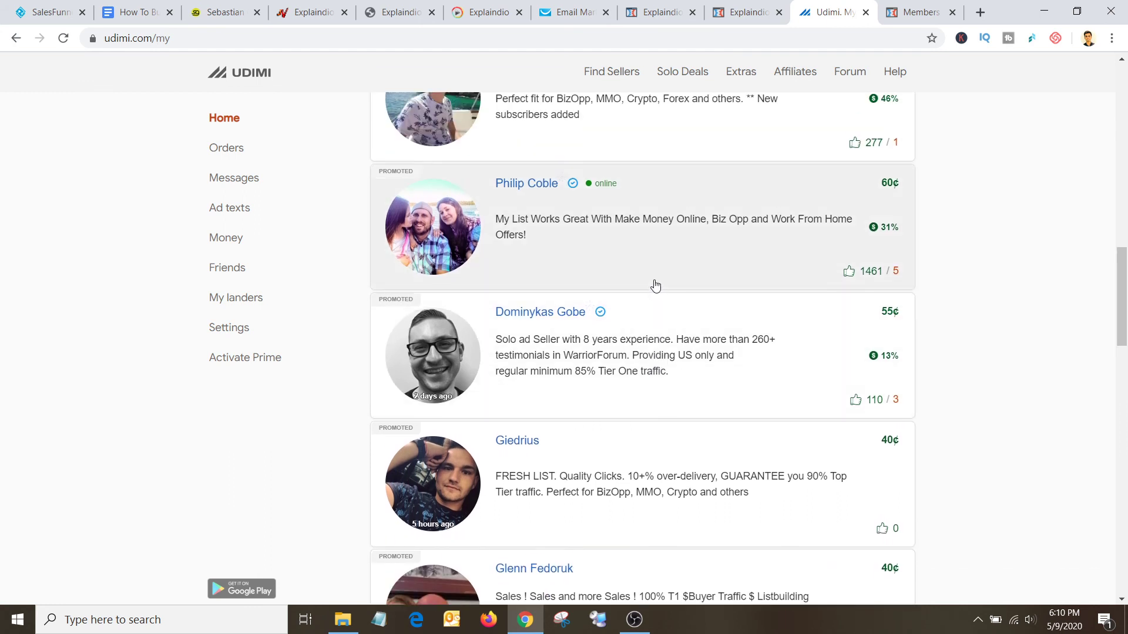
scroll(653, 284, up, 1)
click(547, 259)
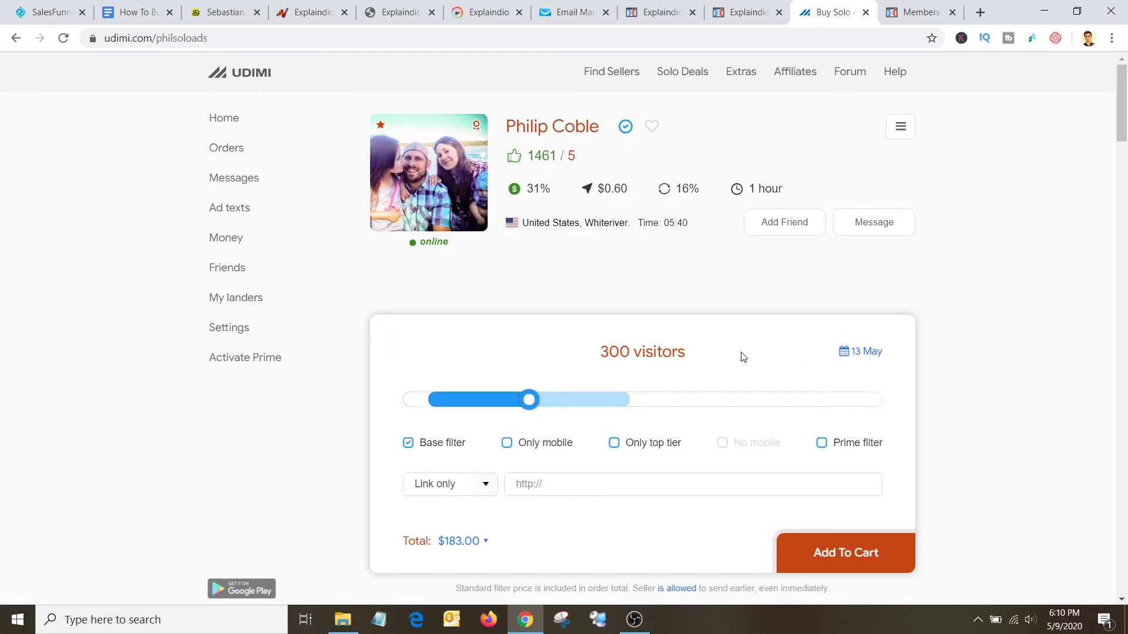
Step: Set the seller's solo ad order to 125 visitors, then return to the SalesFunnel diagram
scroll(676, 361, down, 1)
drag(529, 327, 446, 338)
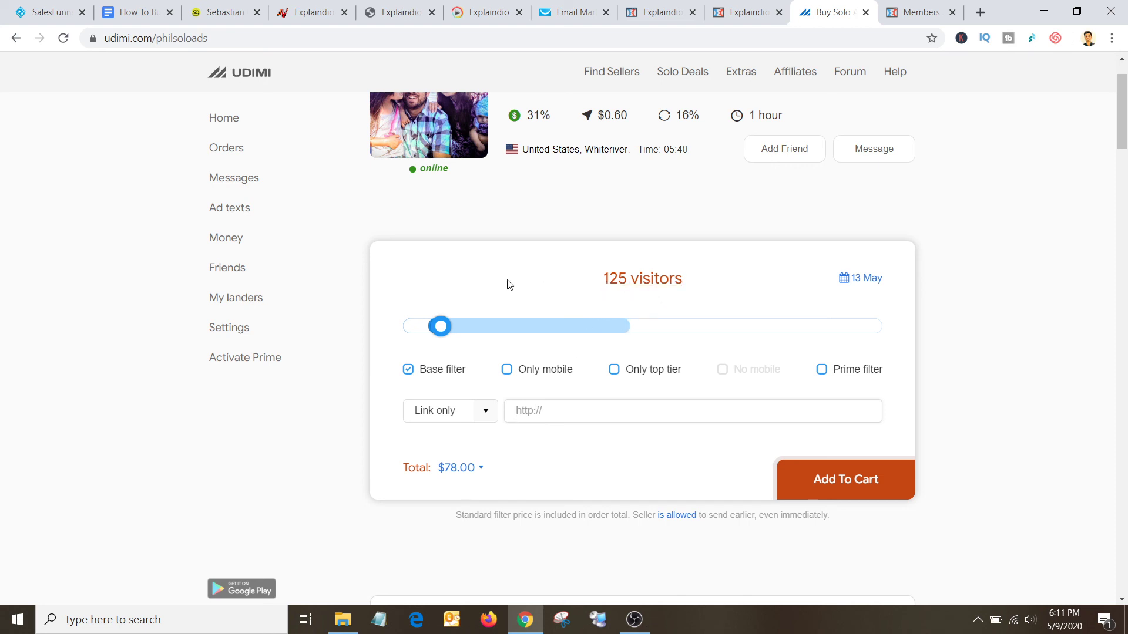
scroll(519, 281, up, 1)
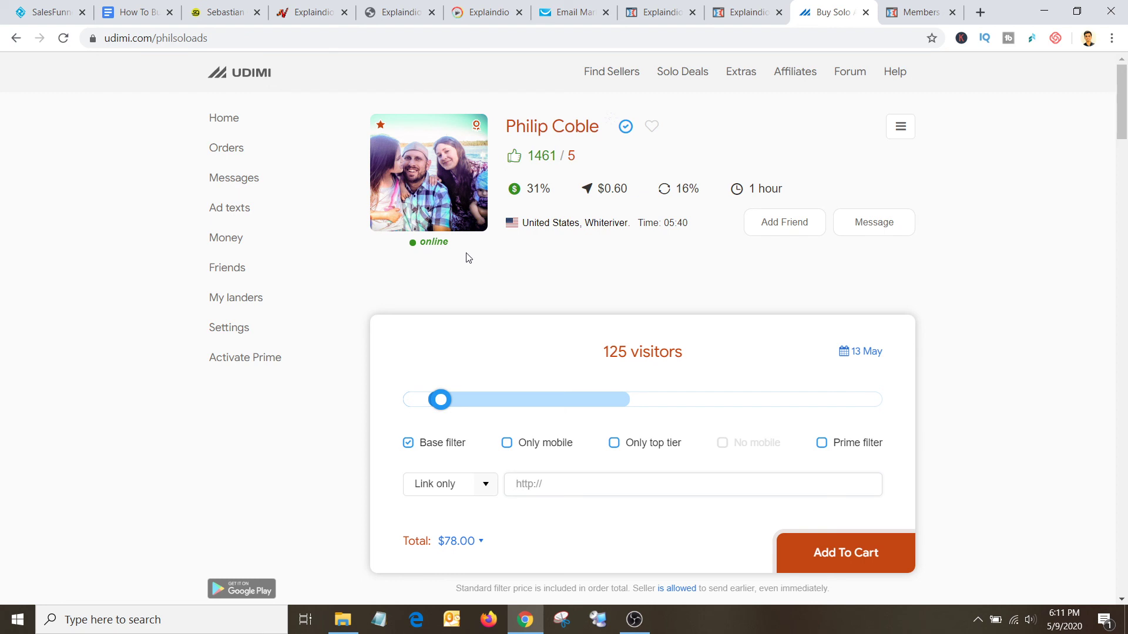
click(47, 12)
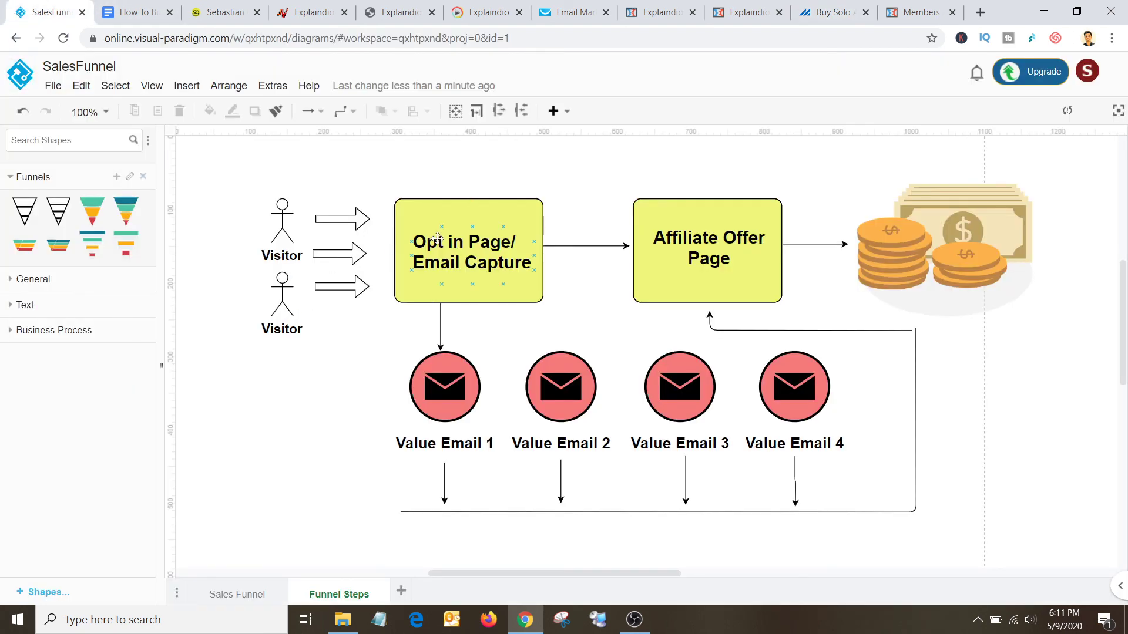